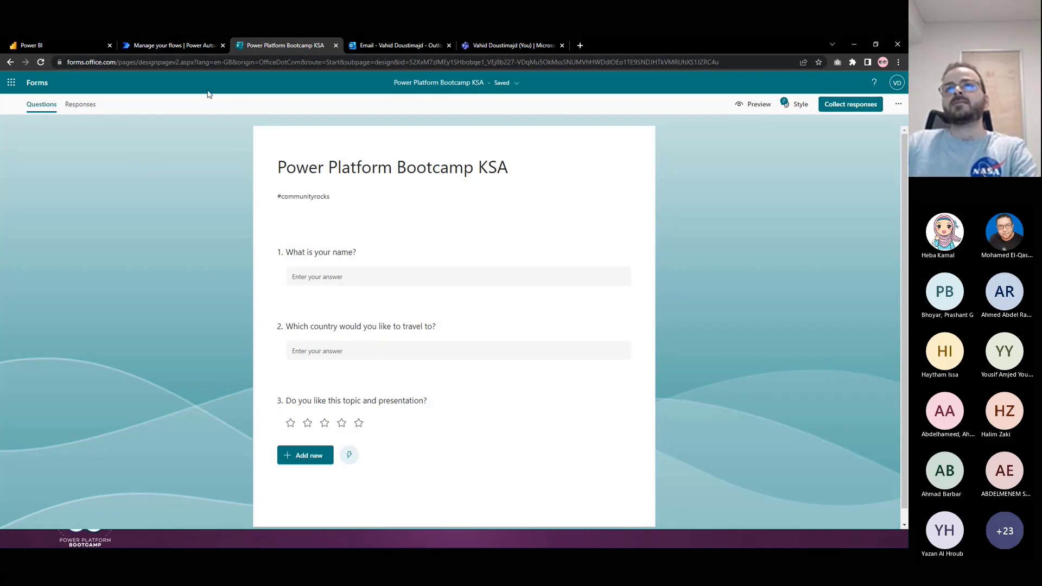
pyautogui.click(166, 46)
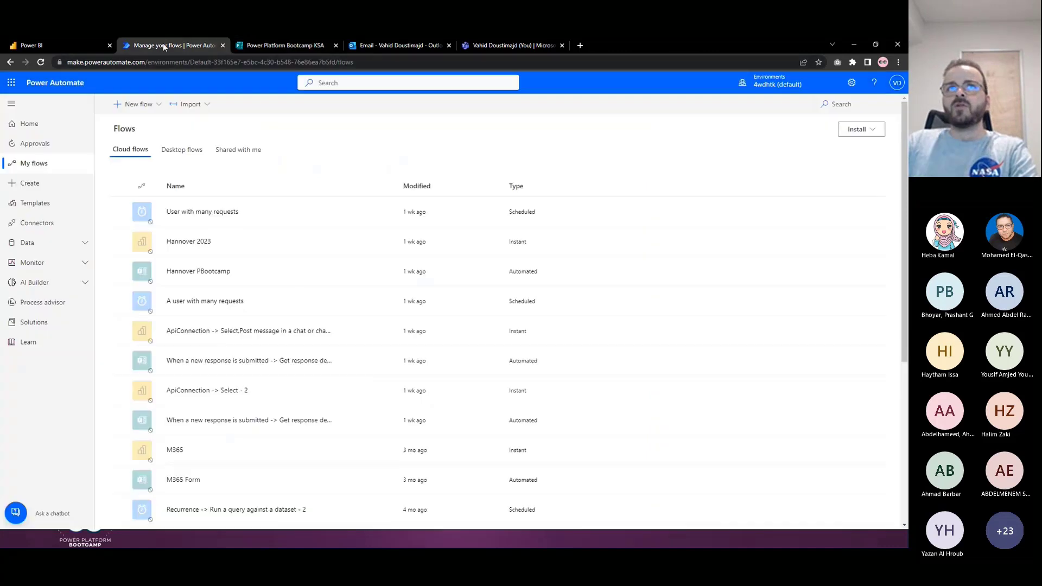
pyautogui.click(260, 44)
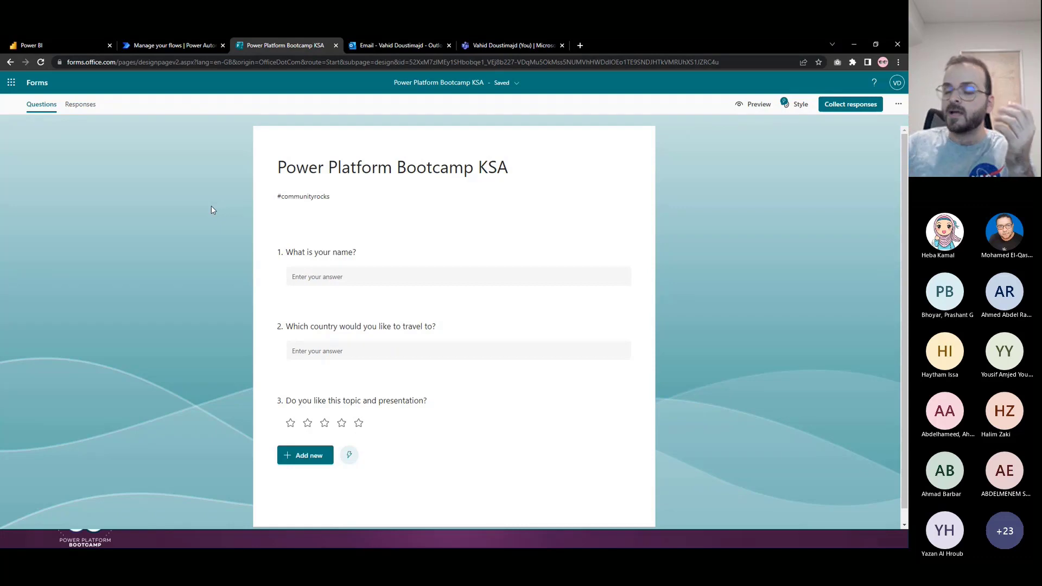
# Switch to Power BI and start a new streaming dataset in the Demo workspace with API as its source.
pyautogui.click(54, 45)
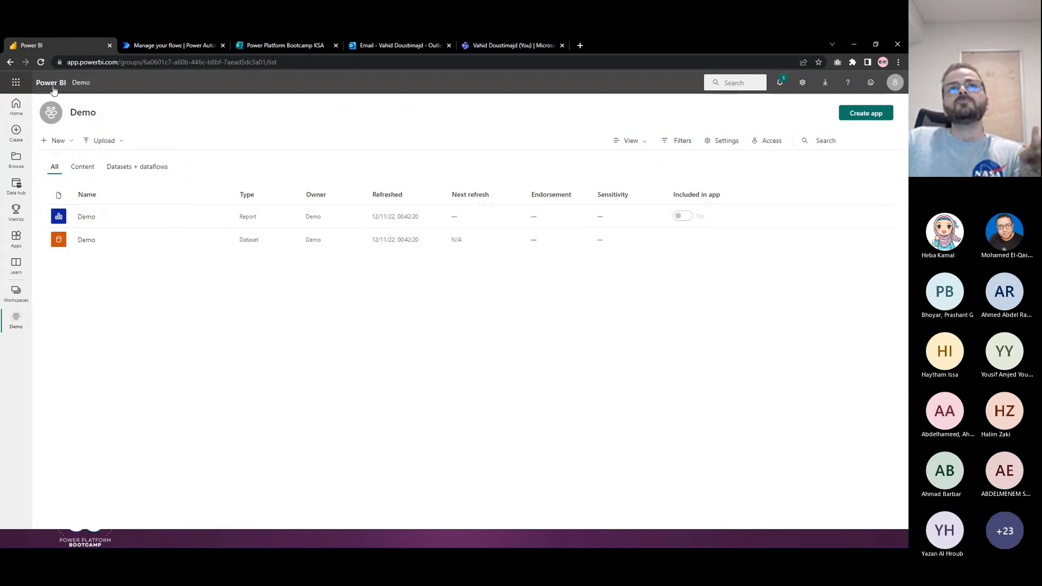
pyautogui.click(16, 293)
pyautogui.click(74, 211)
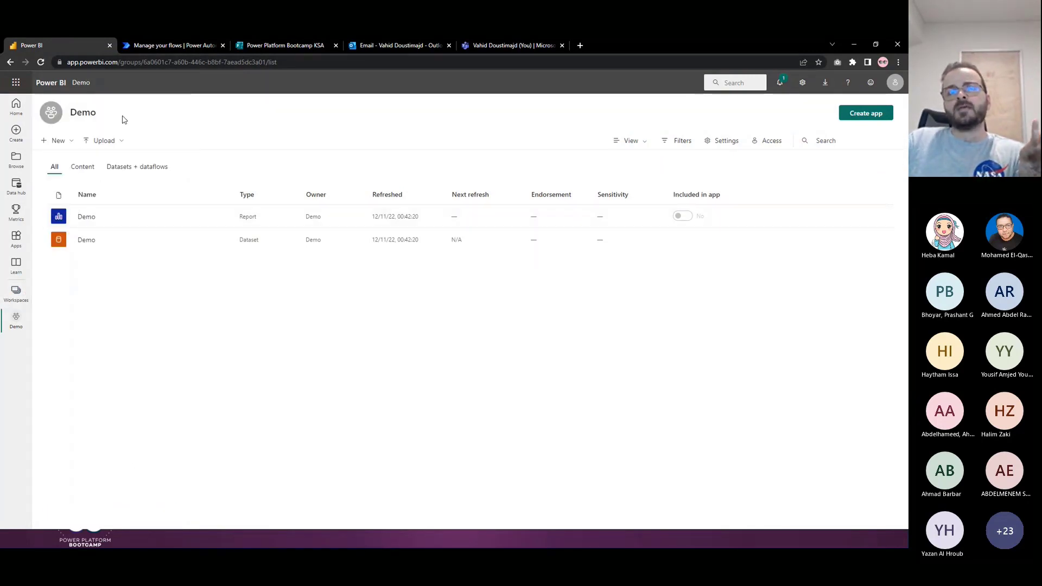
pyautogui.click(69, 141)
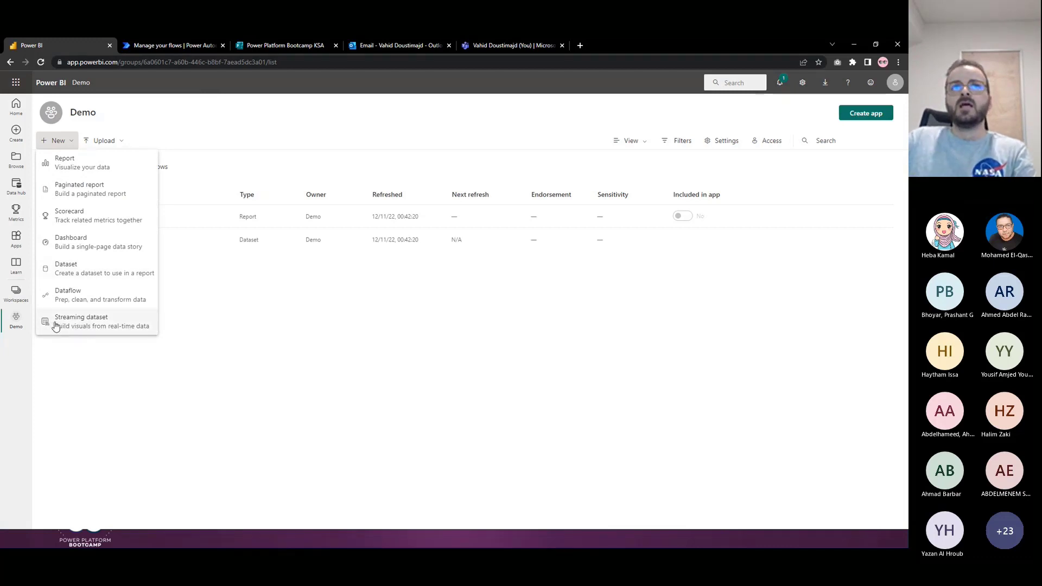
pyautogui.click(101, 323)
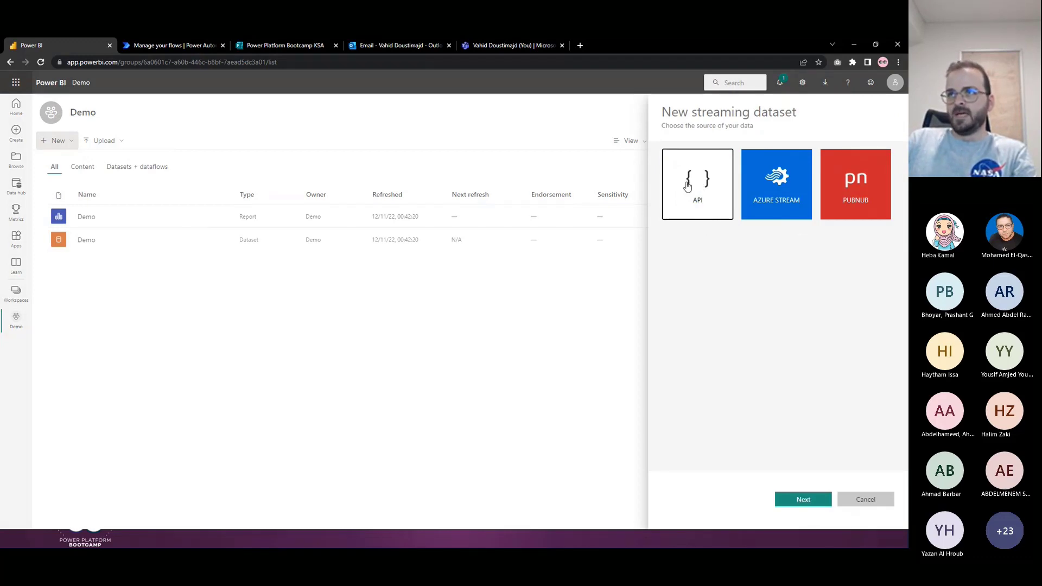
pyautogui.click(796, 503)
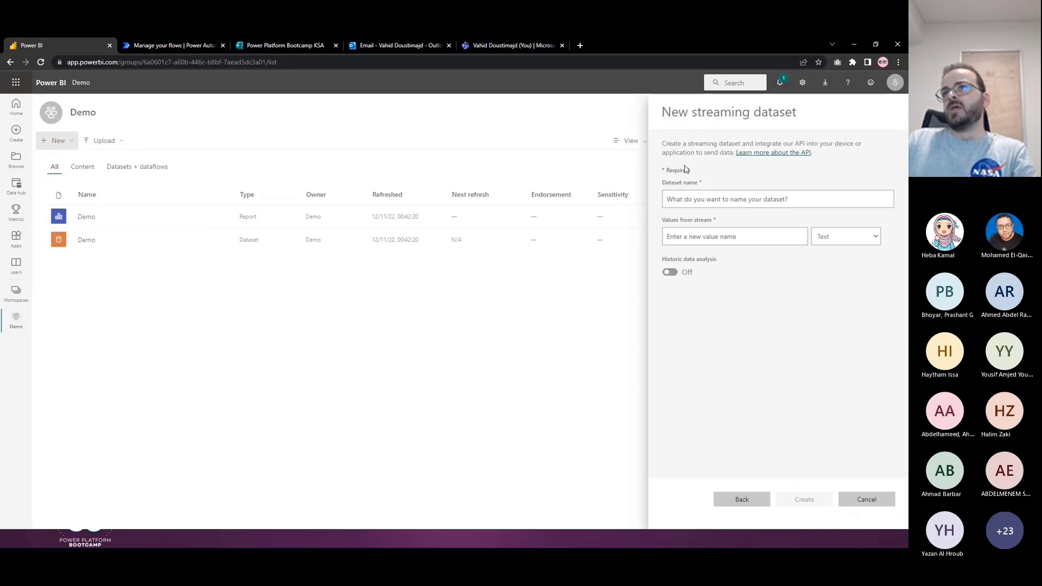
# Name the streaming dataset KSA Bootcamp and turn on historic data analysis.
pyautogui.click(688, 200)
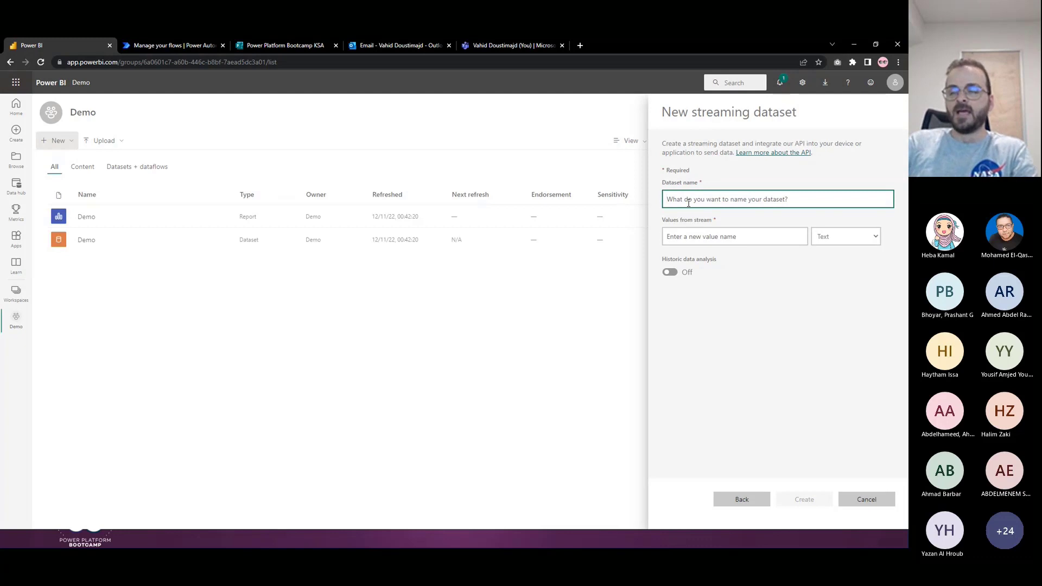
pyautogui.write('KSA Bootcamp')
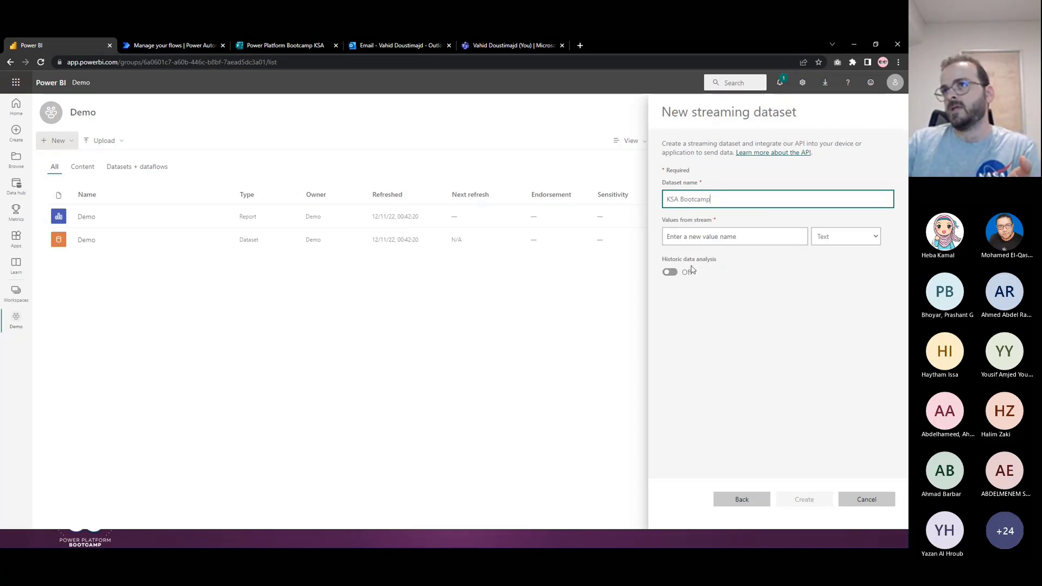
pyautogui.click(673, 273)
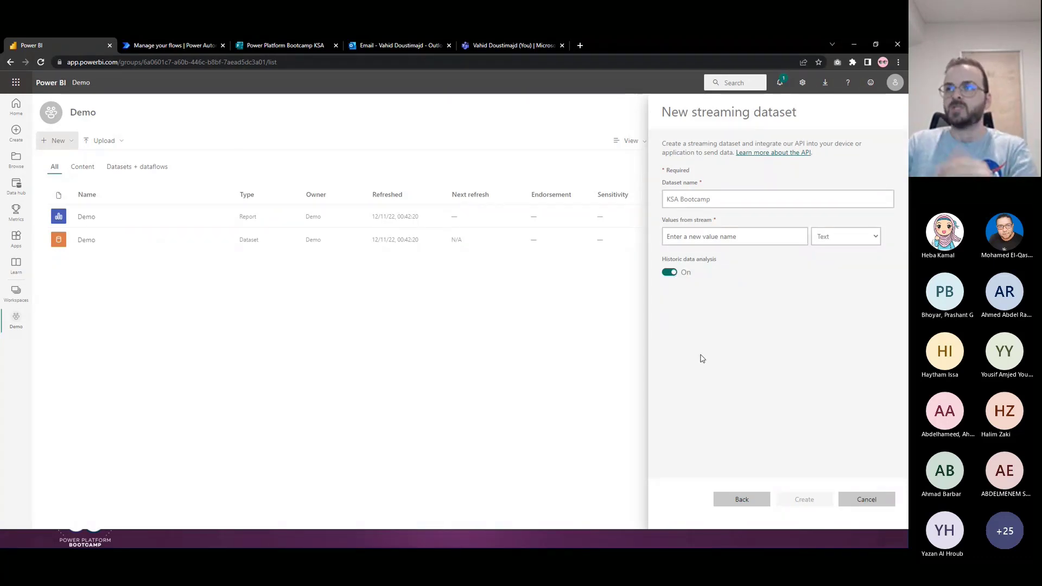
# Check the questions in the Power Platform Bootcamp KSA form and add Name and Country as text values of the stream.
pyautogui.click(739, 237)
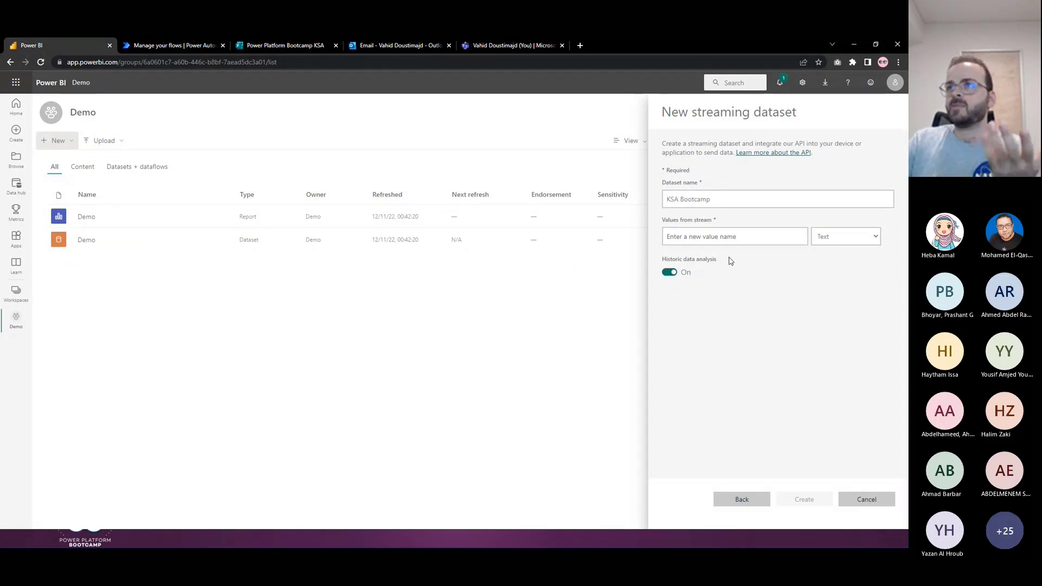
pyautogui.click(711, 239)
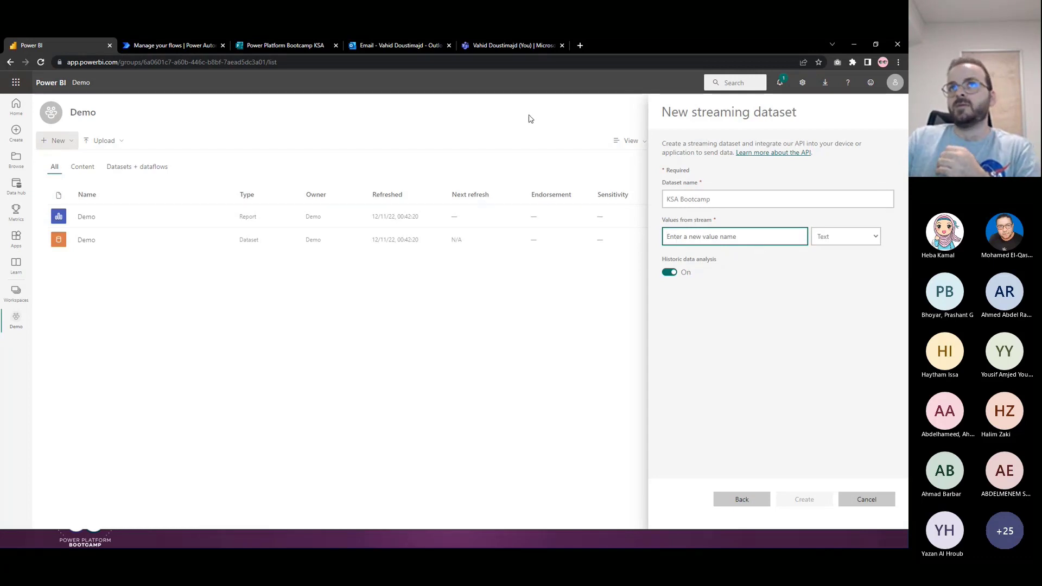
pyautogui.click(295, 48)
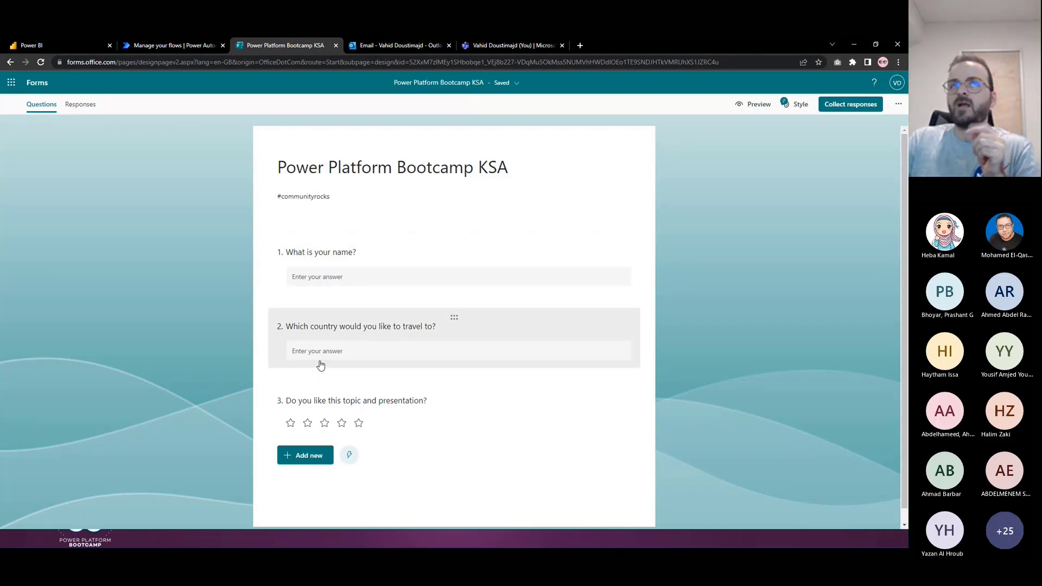
pyautogui.click(41, 44)
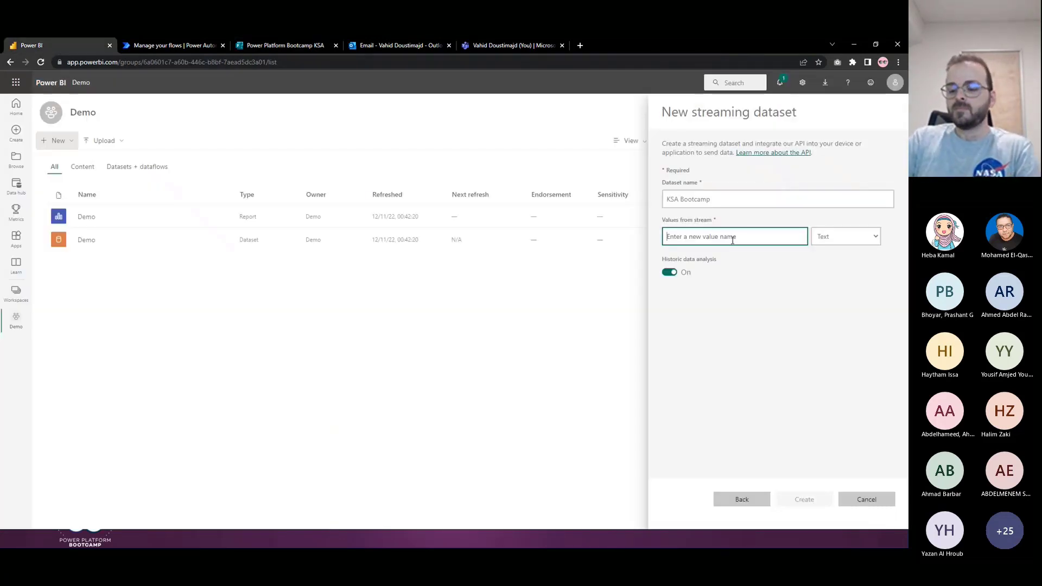
pyautogui.write('Name')
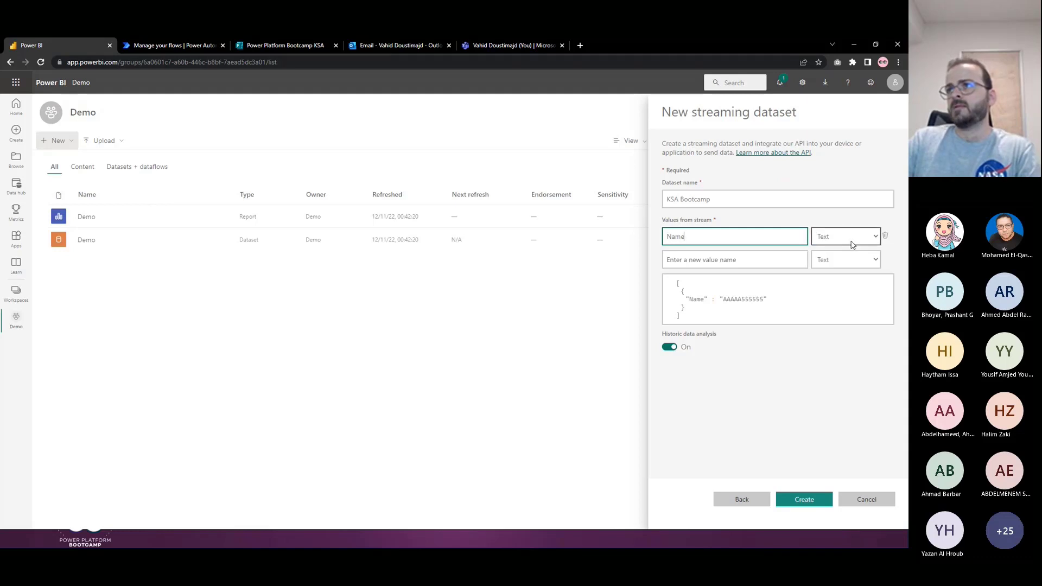
pyautogui.click(768, 256)
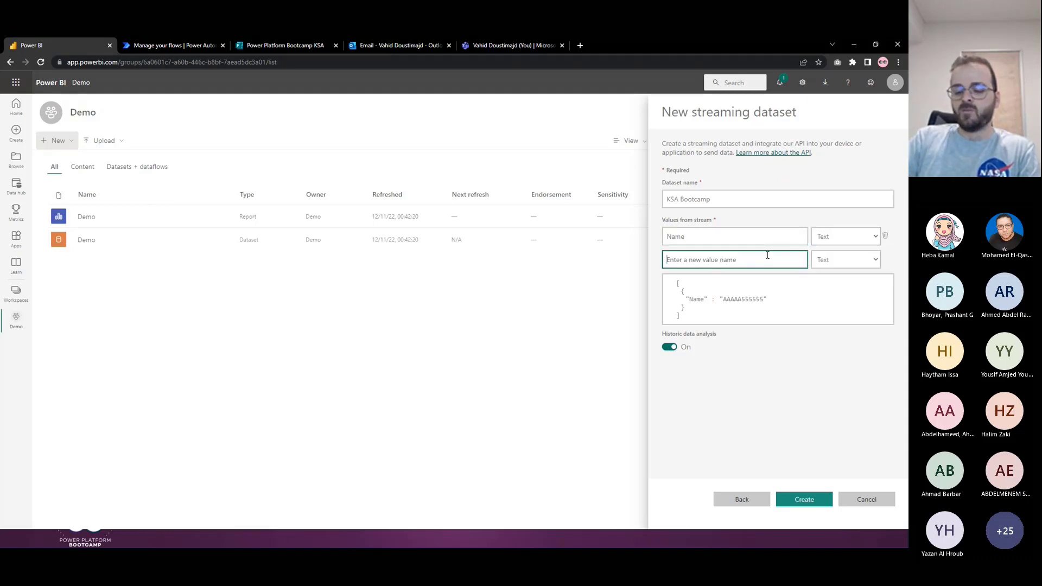
pyautogui.write('Co')
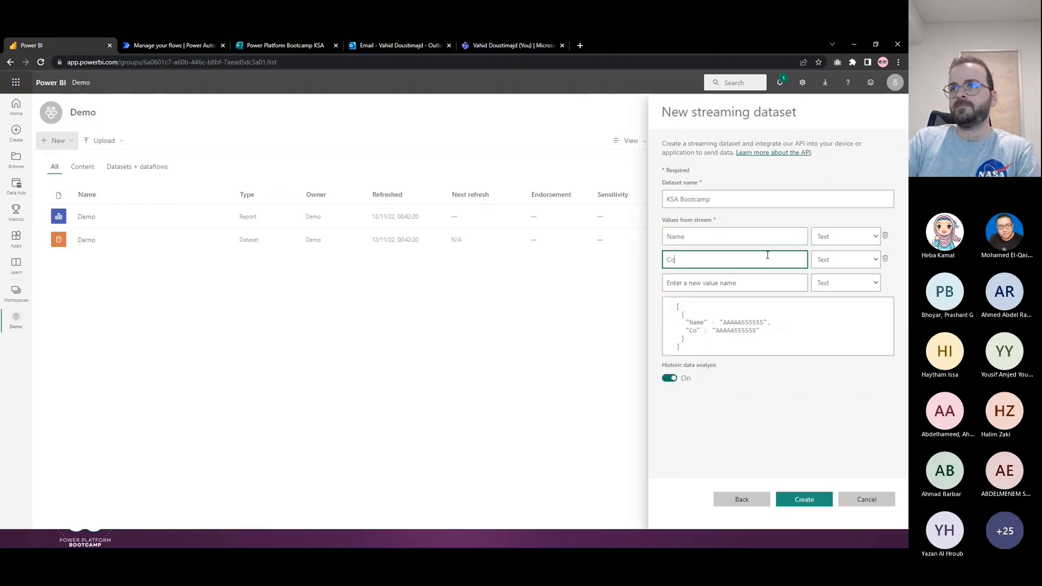
pyautogui.write('untry')
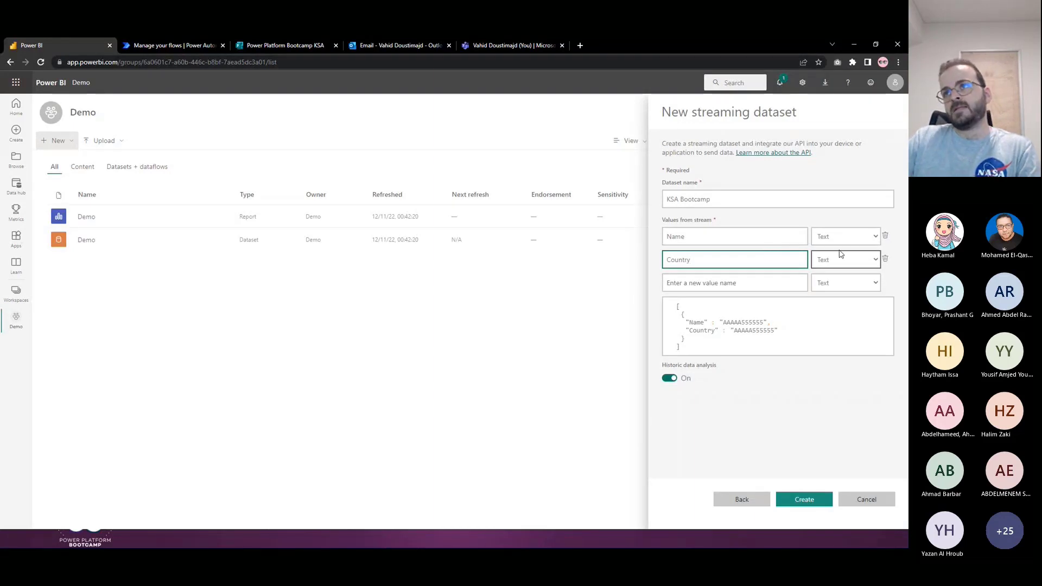
# Add a stream value Rate of type Number and create the streaming dataset.
pyautogui.click(758, 284)
pyautogui.write('Rat')
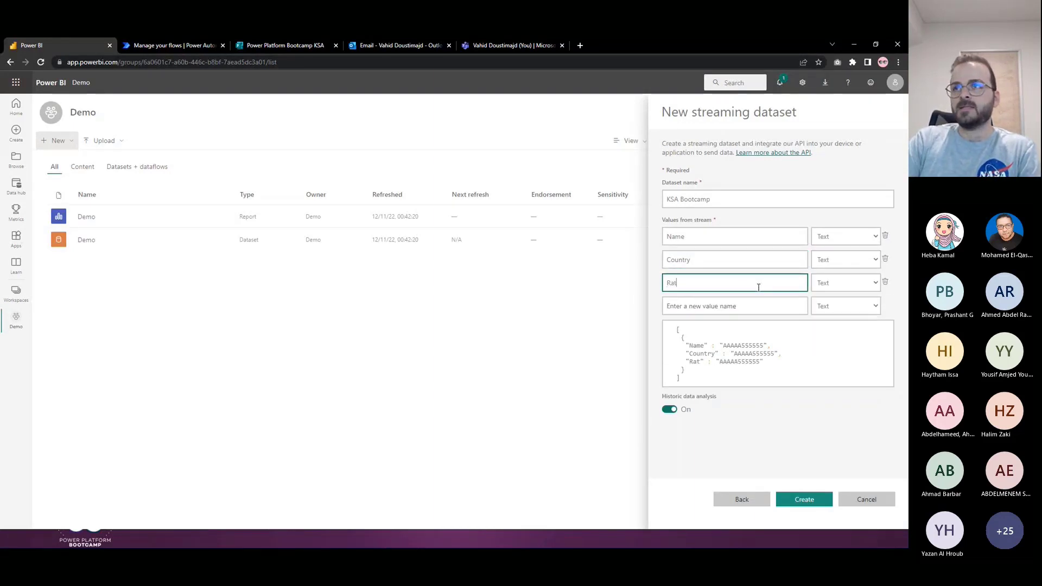
pyautogui.write('e')
pyautogui.click(846, 283)
pyautogui.click(837, 306)
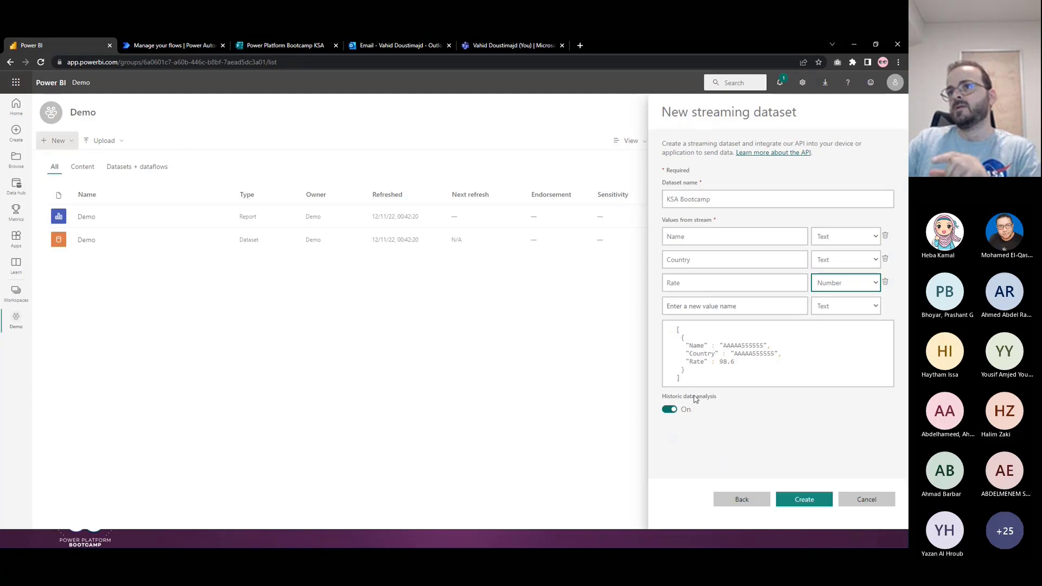
pyautogui.click(799, 500)
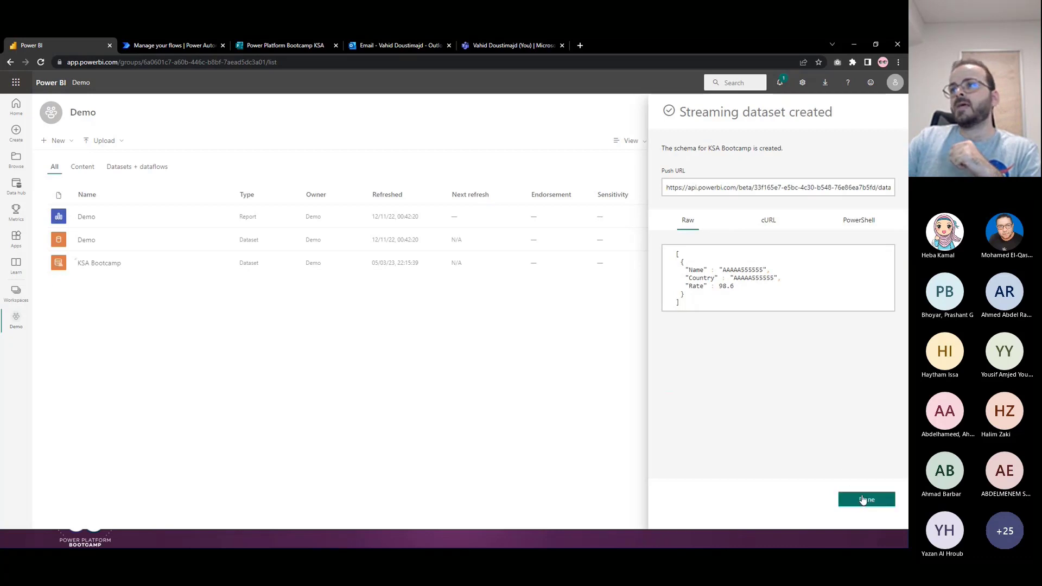
pyautogui.click(866, 499)
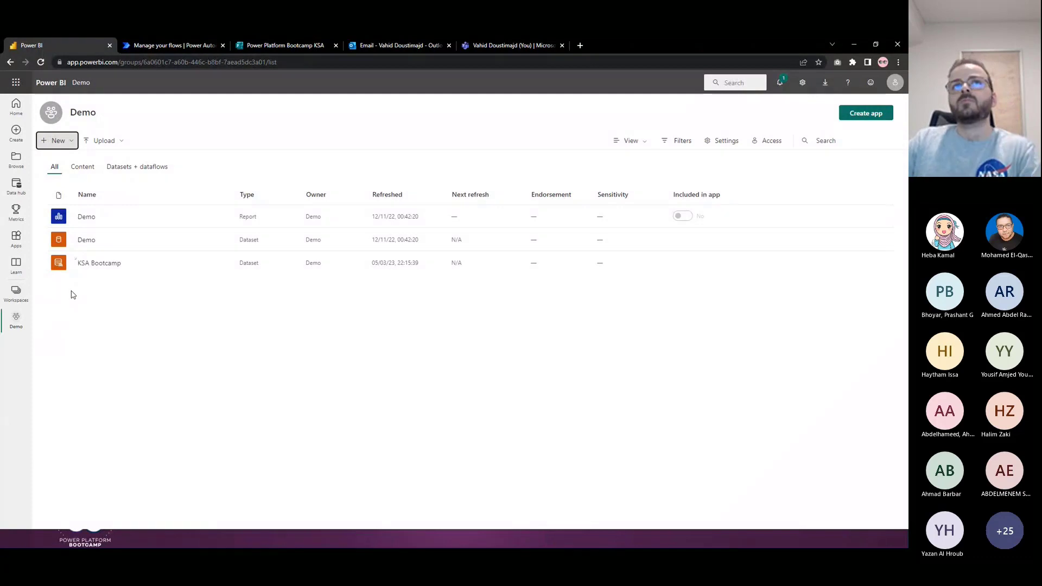
# Switch to the flow list in Power Automate and launch the ZoomIt64.exe screen magnifier.
pyautogui.click(169, 45)
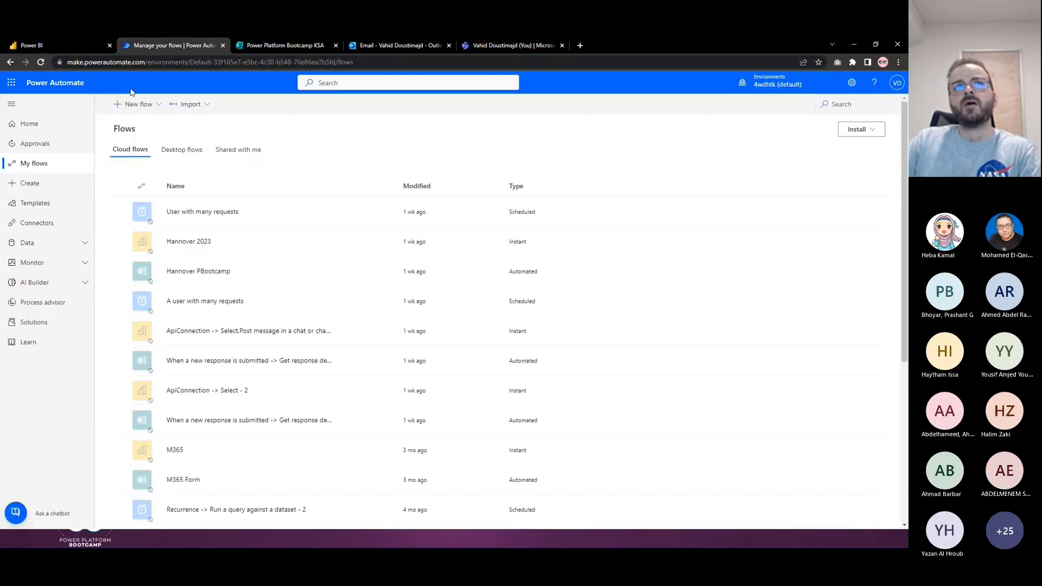
pyautogui.press('super')
pyautogui.write('zo')
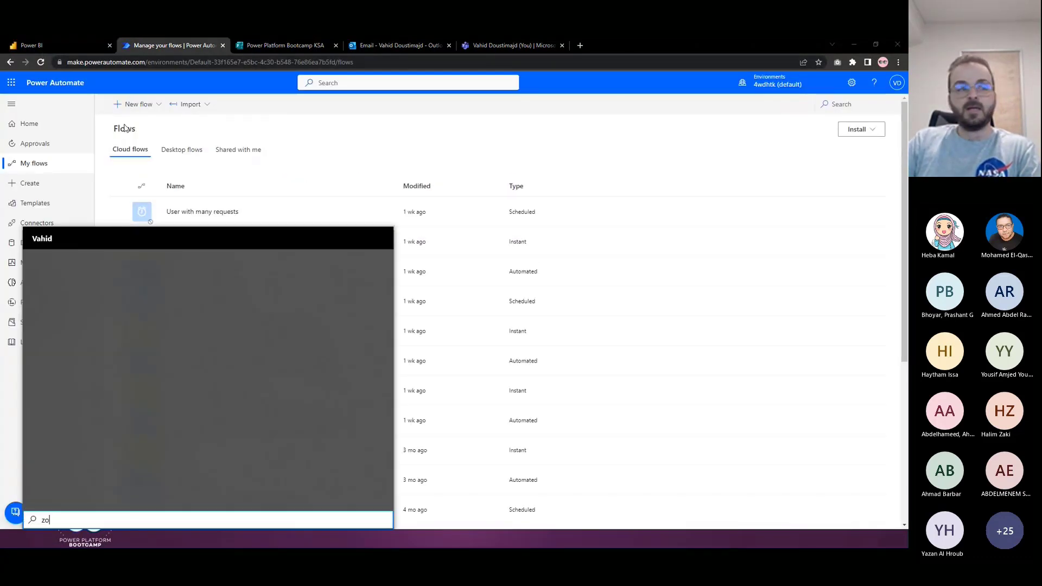
pyautogui.write('omit')
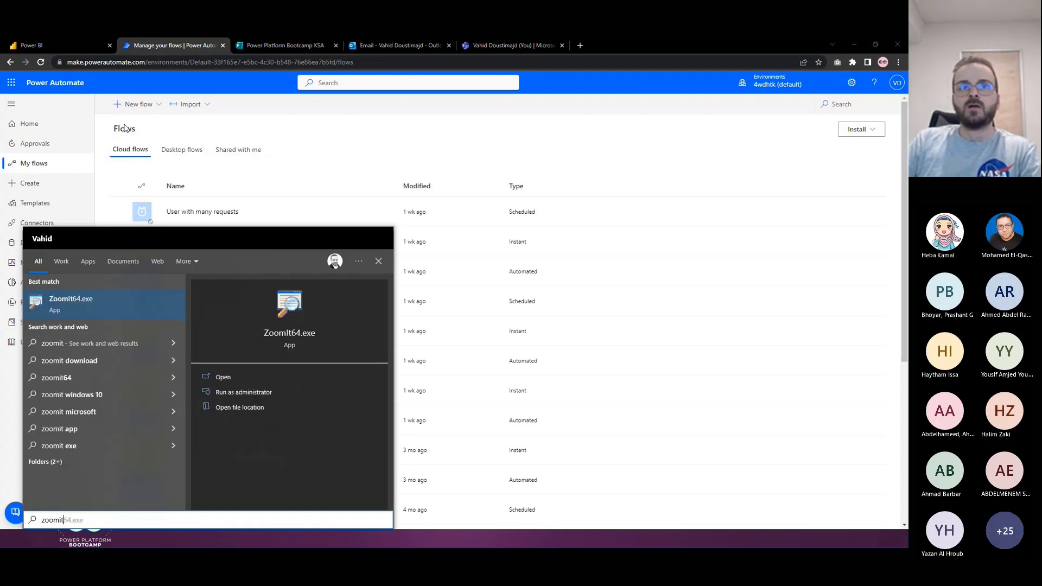
pyautogui.press('Return')
pyautogui.click(139, 104)
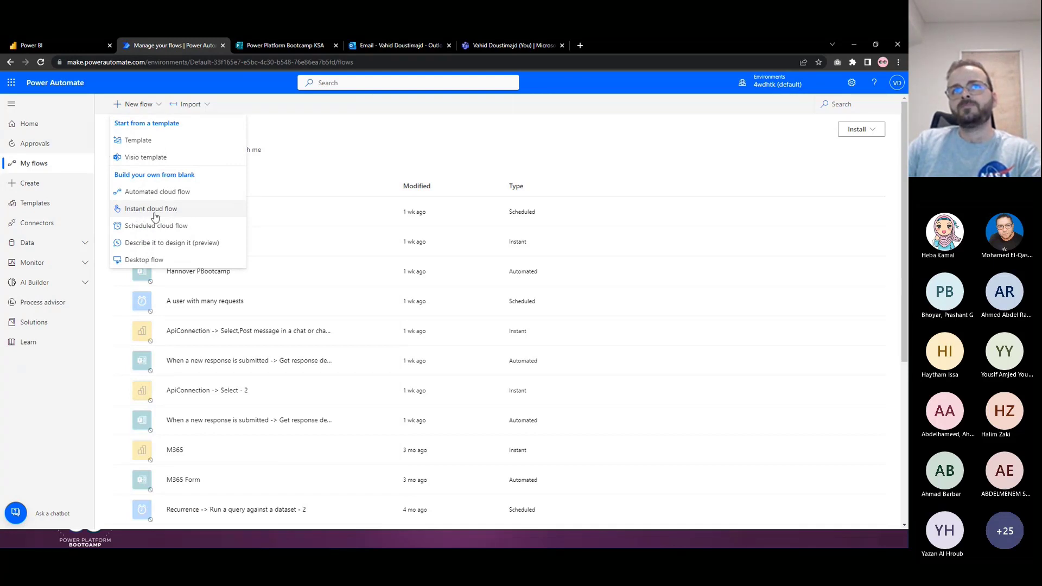
pyautogui.click(149, 210)
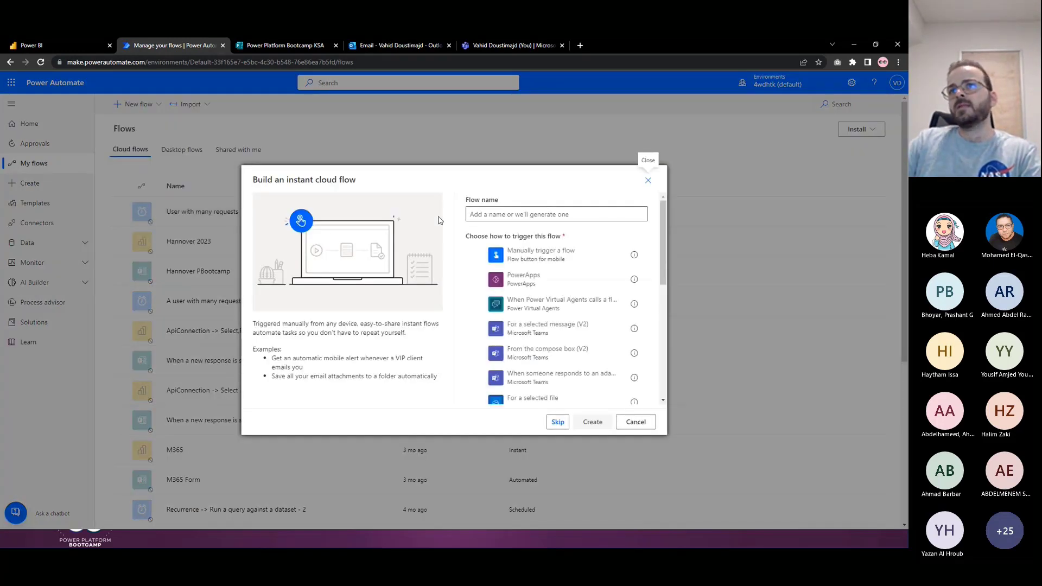
pyautogui.click(635, 422)
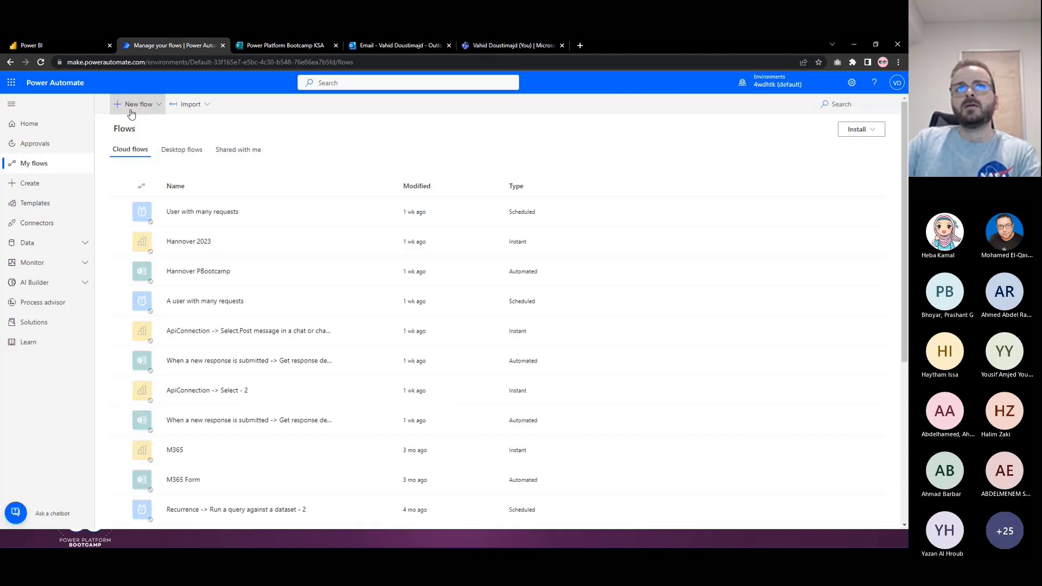
# Create an automated cloud flow named KSA Bootcamp, triggered when a new Microsoft Forms response is submitted.
pyautogui.click(134, 104)
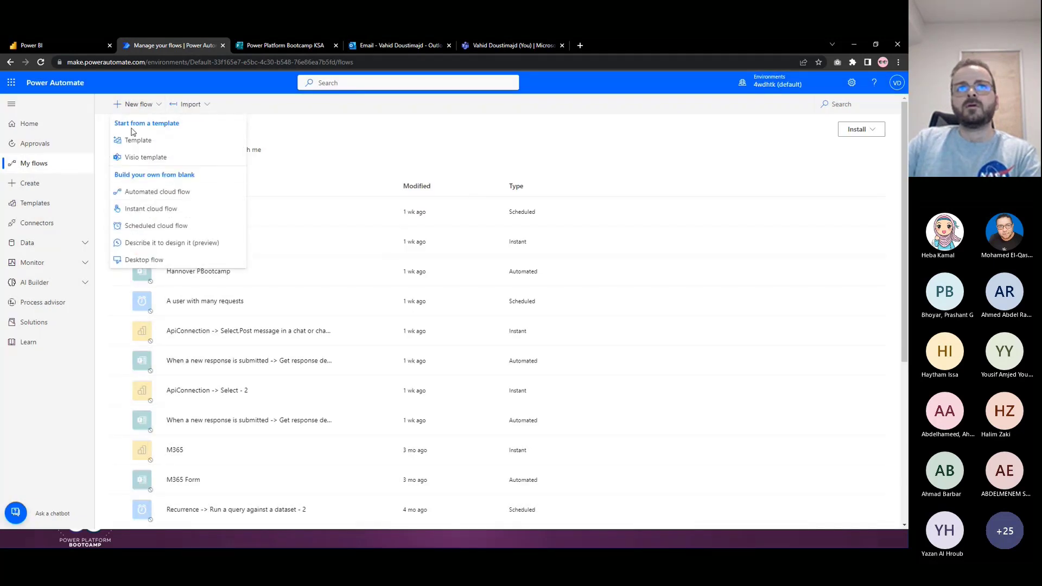
pyautogui.click(155, 194)
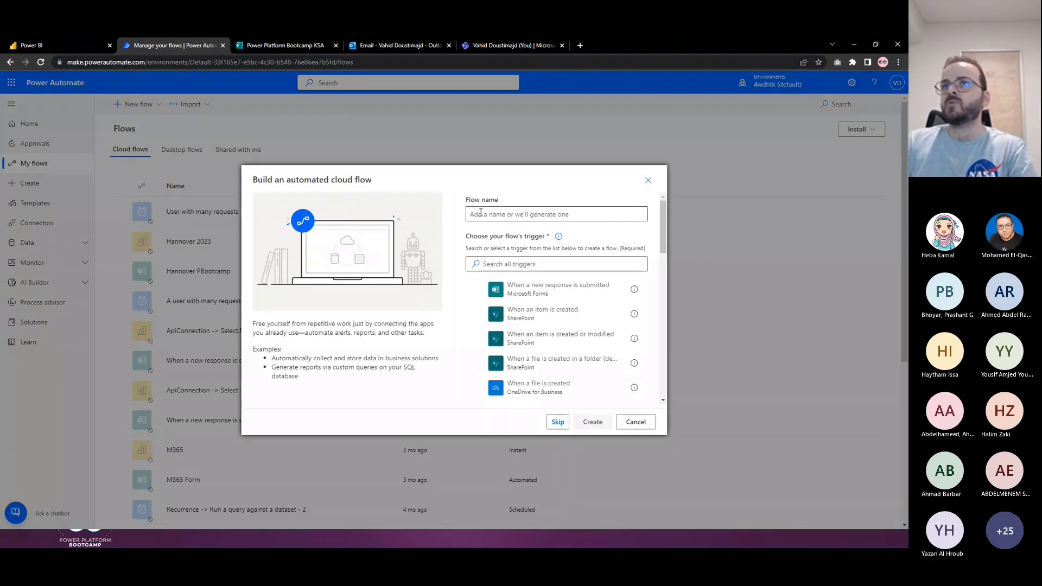
pyautogui.click(484, 215)
pyautogui.write('kSA')
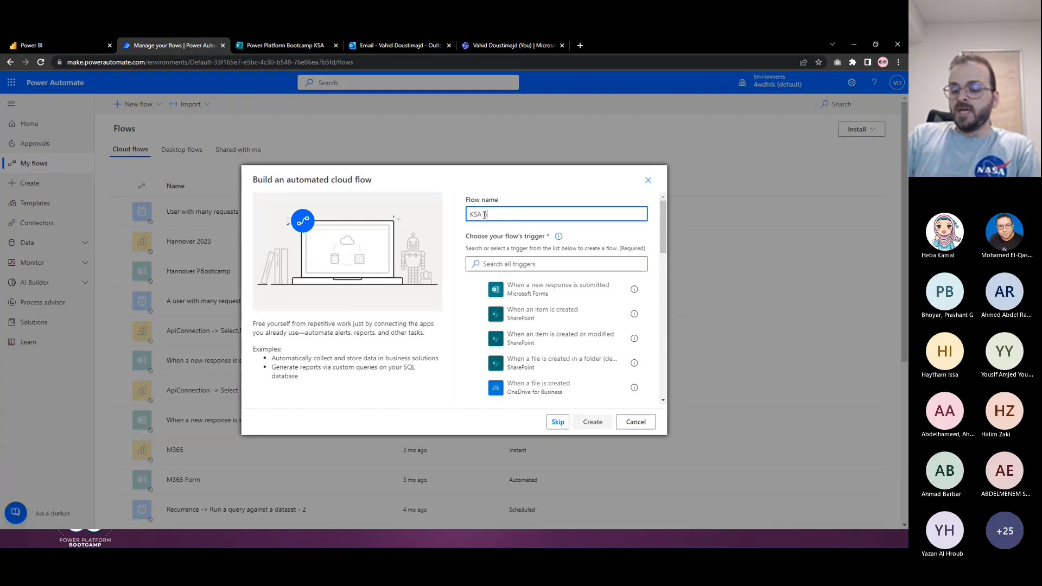
pyautogui.write(' Bootcamp')
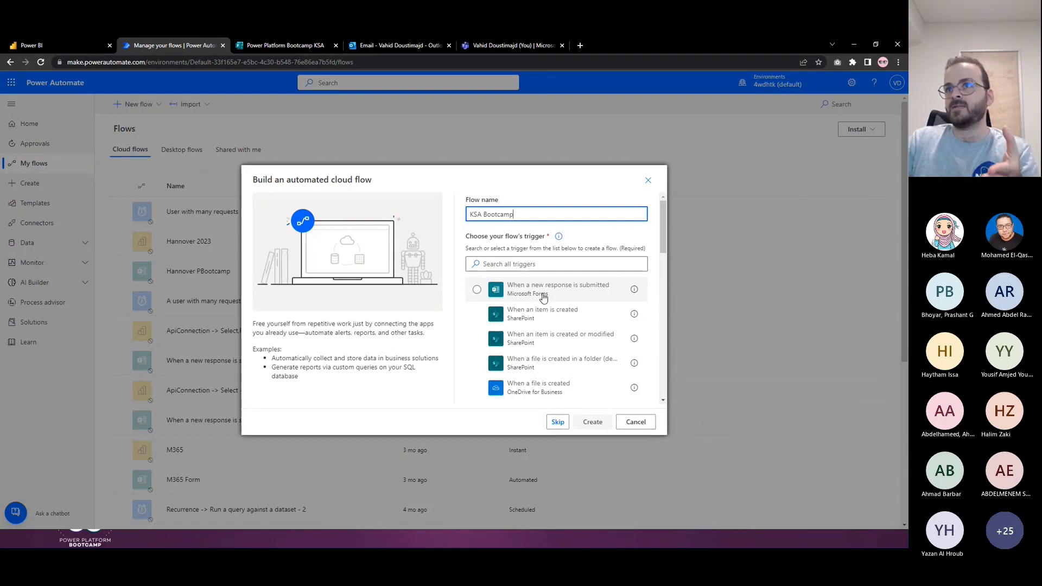
pyautogui.click(291, 45)
pyautogui.click(183, 40)
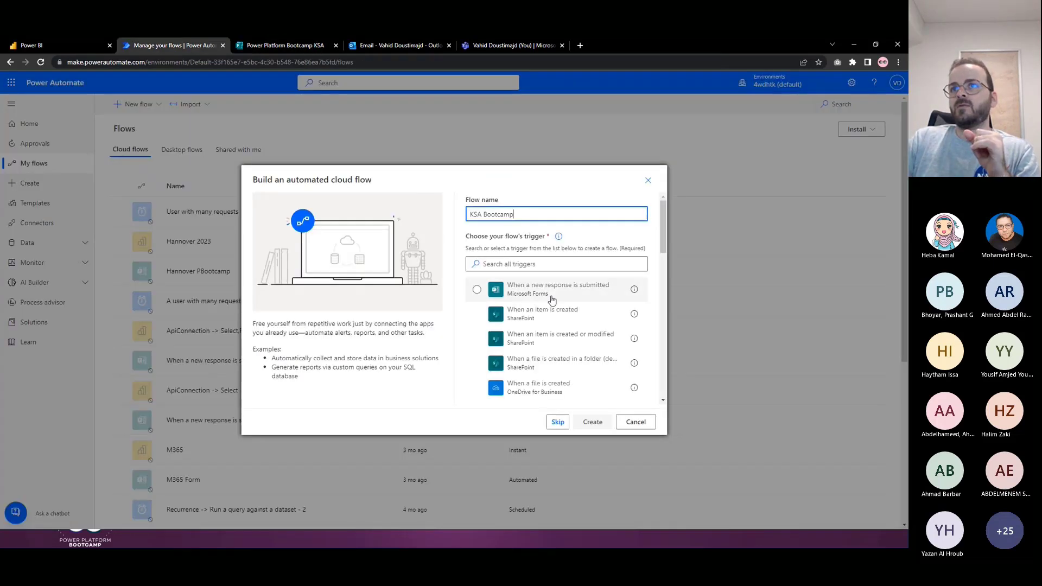
pyautogui.click(604, 423)
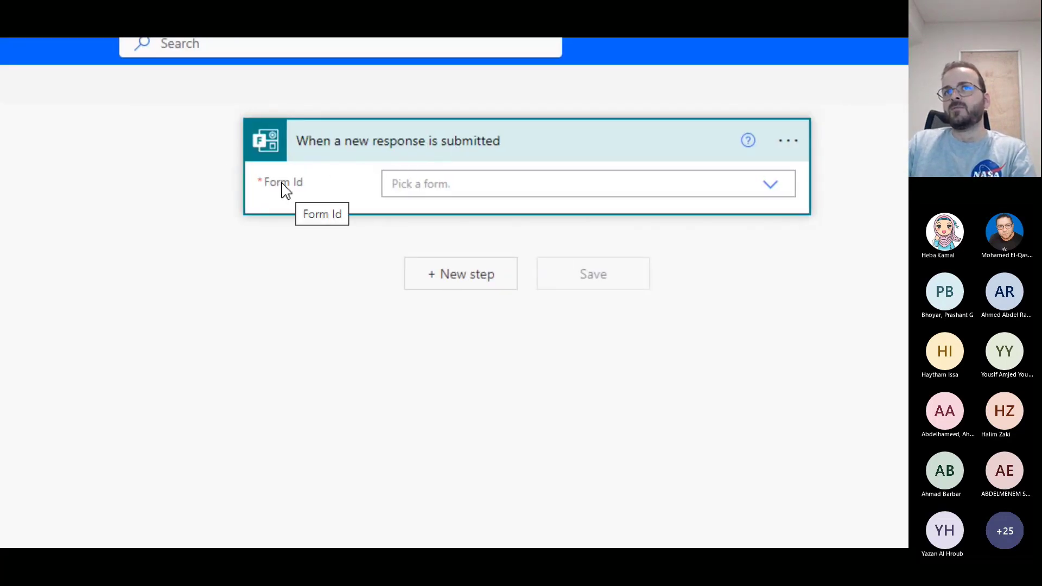
# Review the existing forms in Microsoft Forms and select Power Platform Bootcamp KSA as the trigger's form.
pyautogui.click(477, 180)
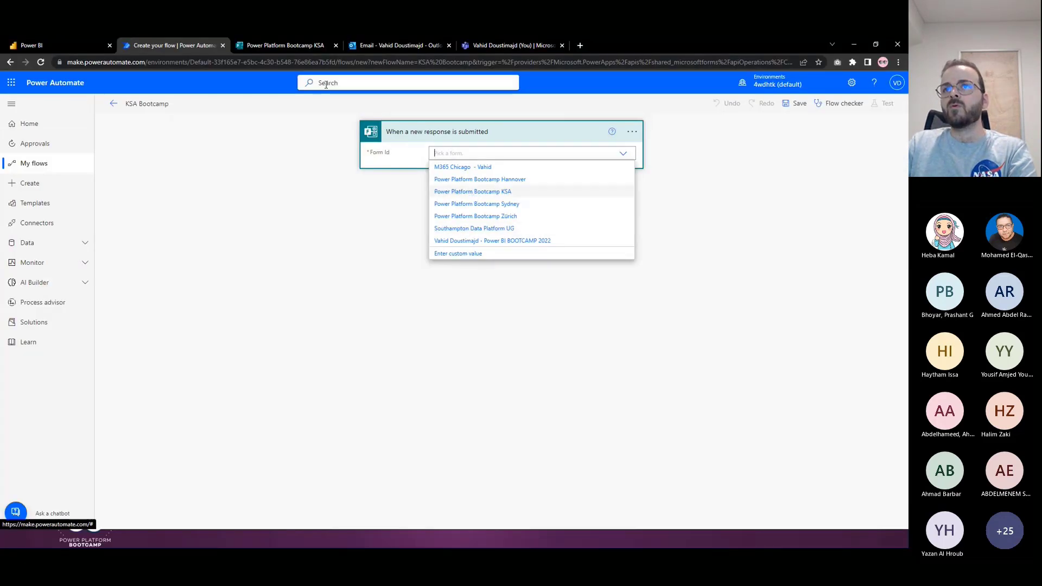
pyautogui.click(285, 45)
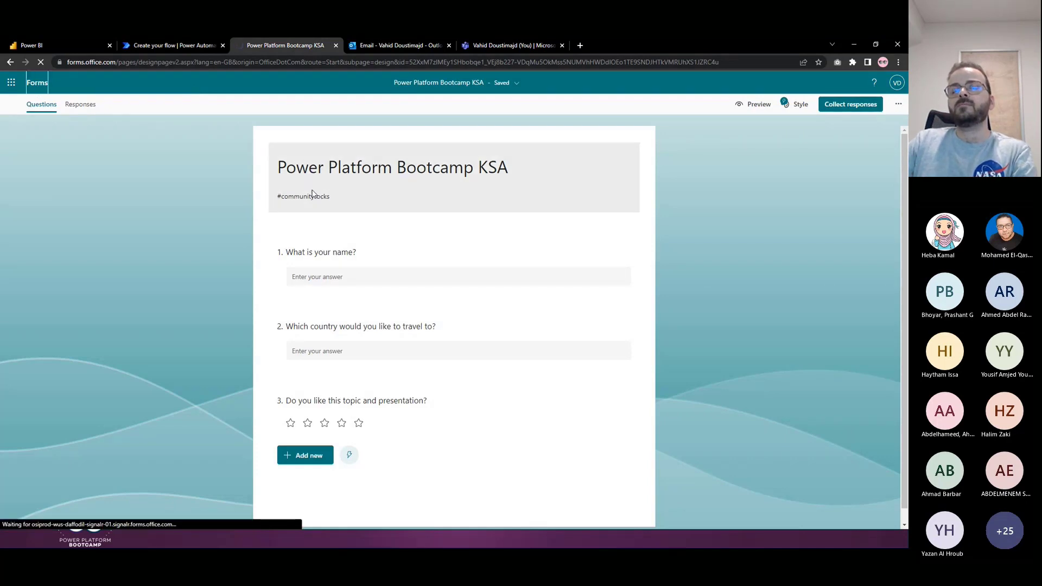
pyautogui.click(38, 83)
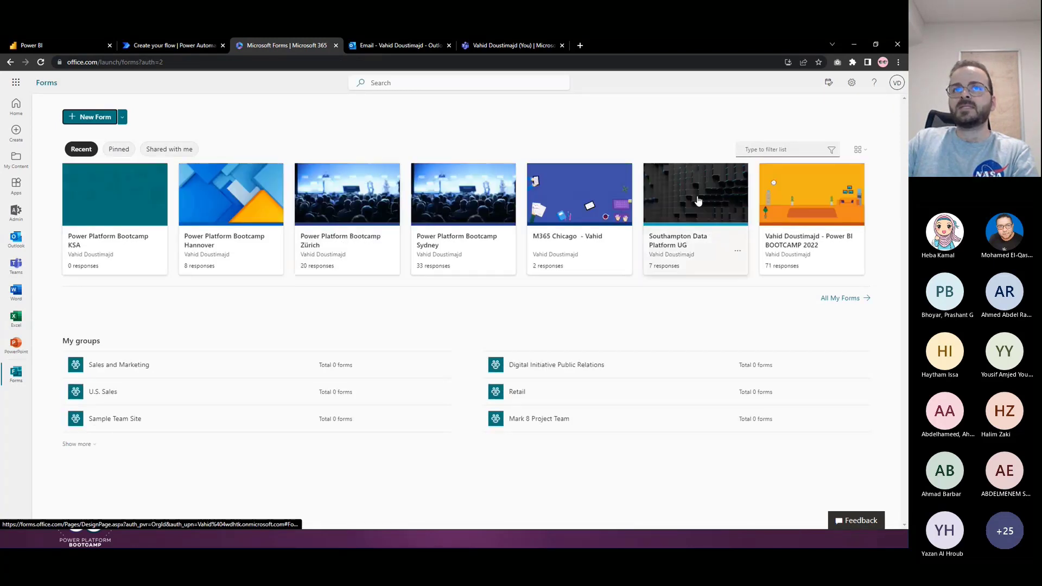
pyautogui.click(106, 246)
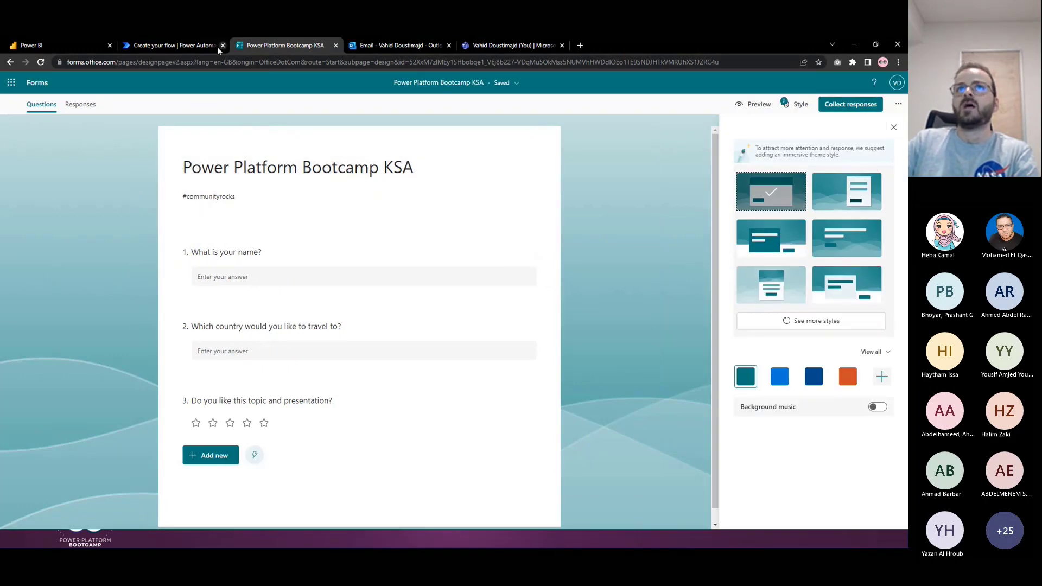
pyautogui.click(166, 48)
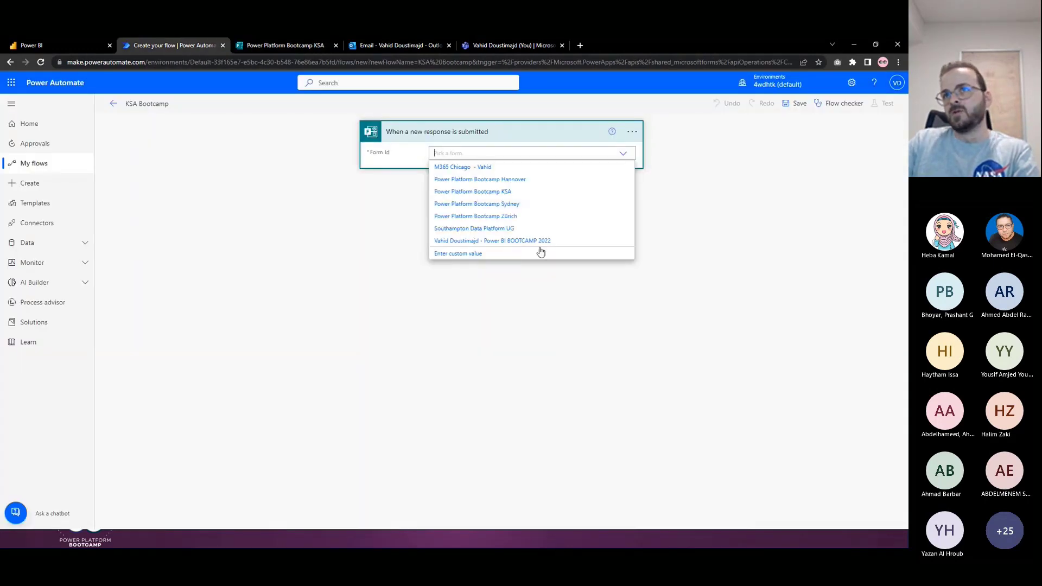
pyautogui.click(497, 192)
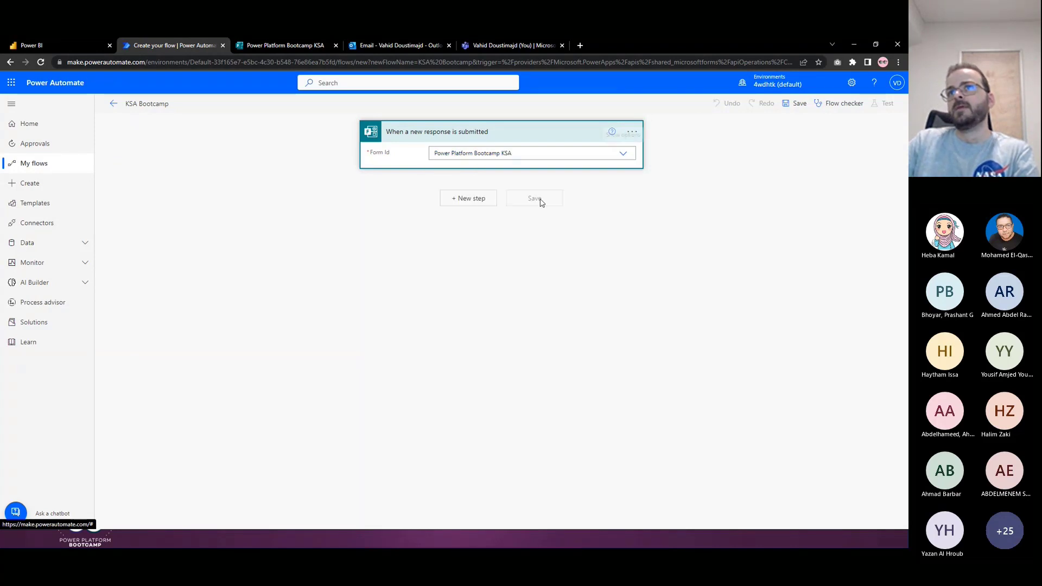
# Add the Microsoft Forms action Get response details after the trigger, searching the operations for "form".
pyautogui.click(471, 199)
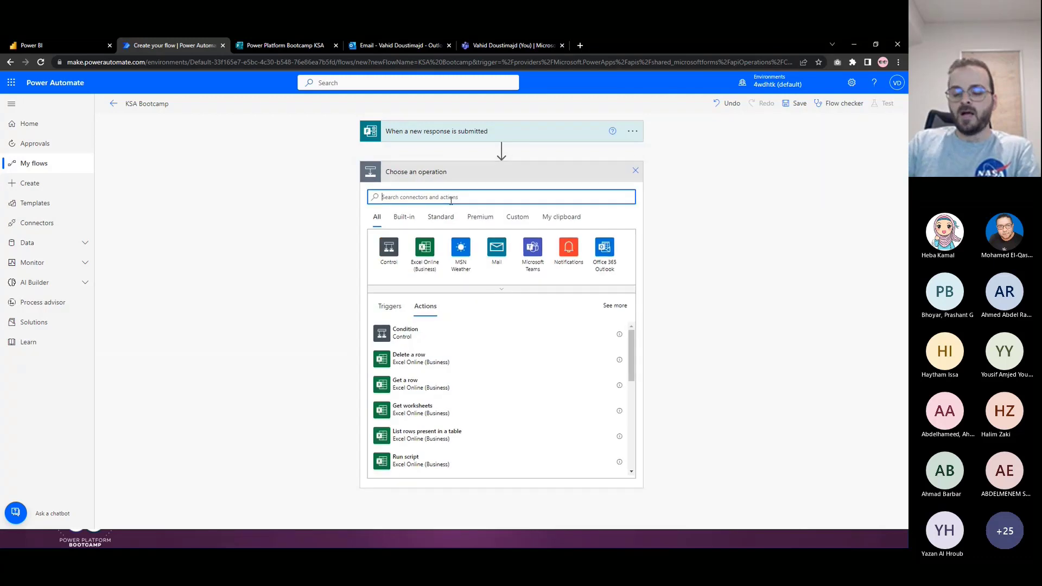
pyautogui.write('form')
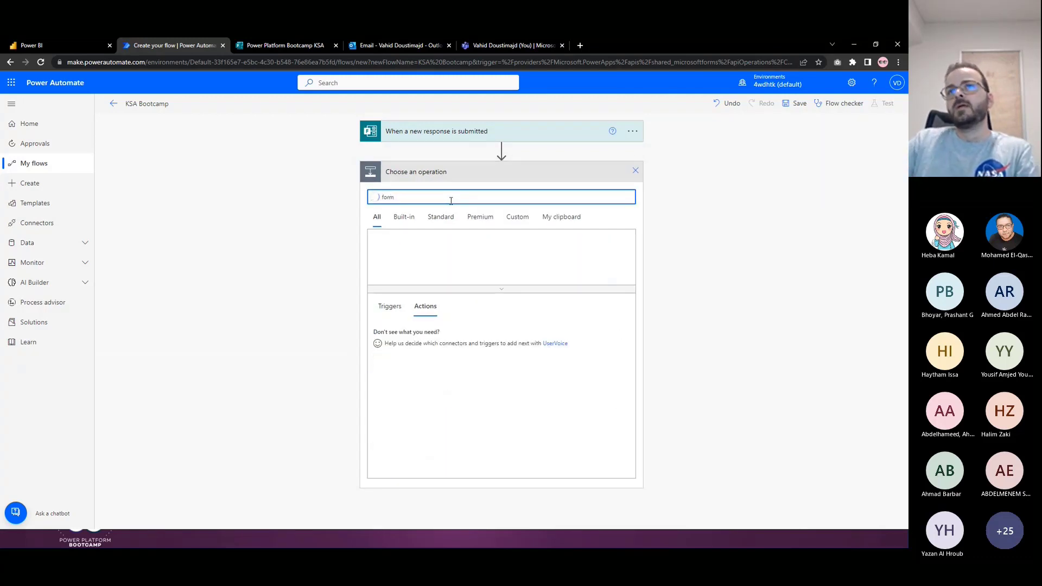
pyautogui.click(391, 257)
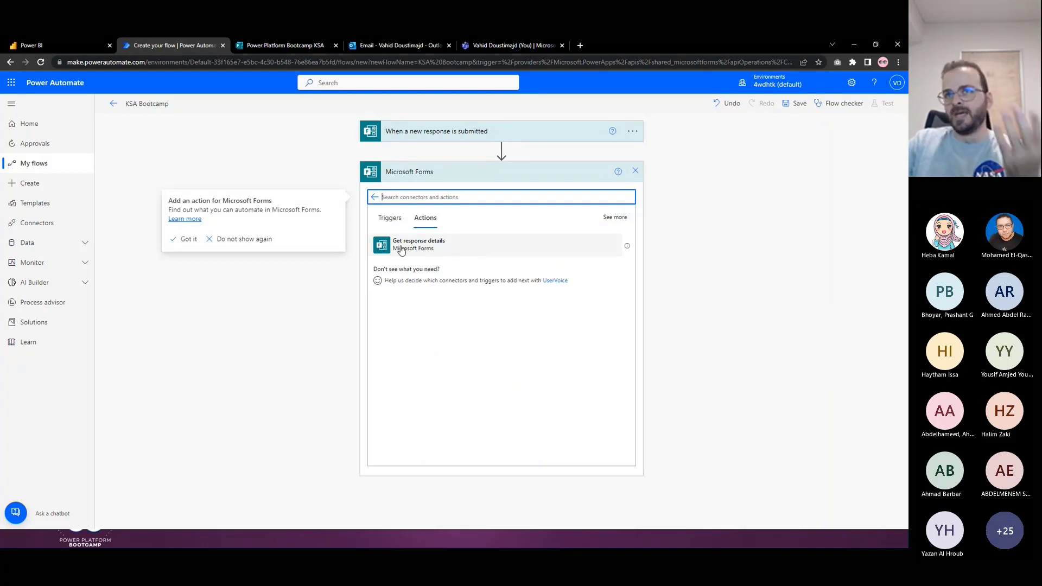
pyautogui.click(400, 250)
pyautogui.click(429, 251)
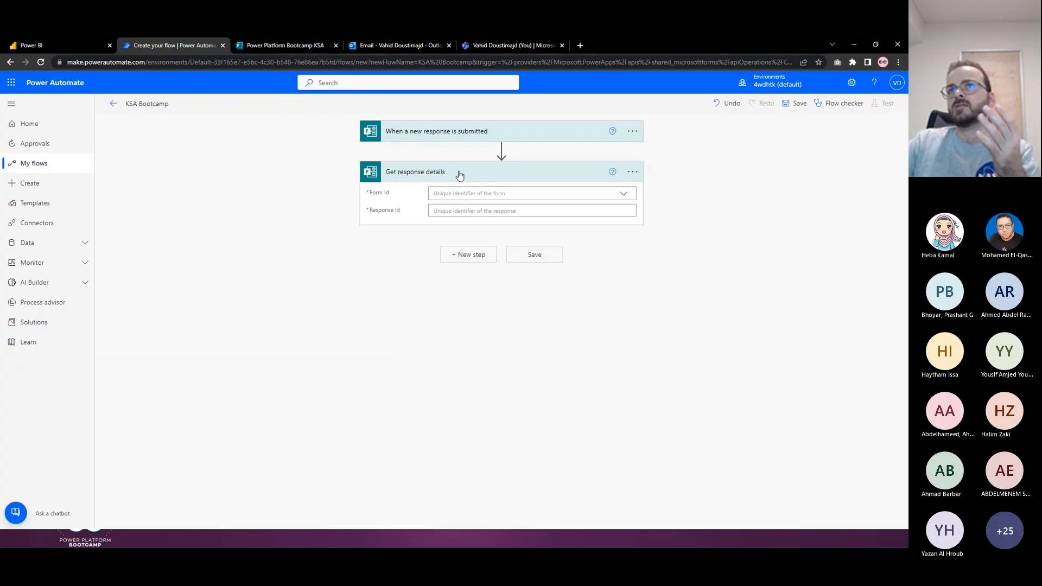
# Set Get response details to the Power Platform Bootcamp KSA form and the trigger's dynamic Response Id.
pyautogui.click(437, 194)
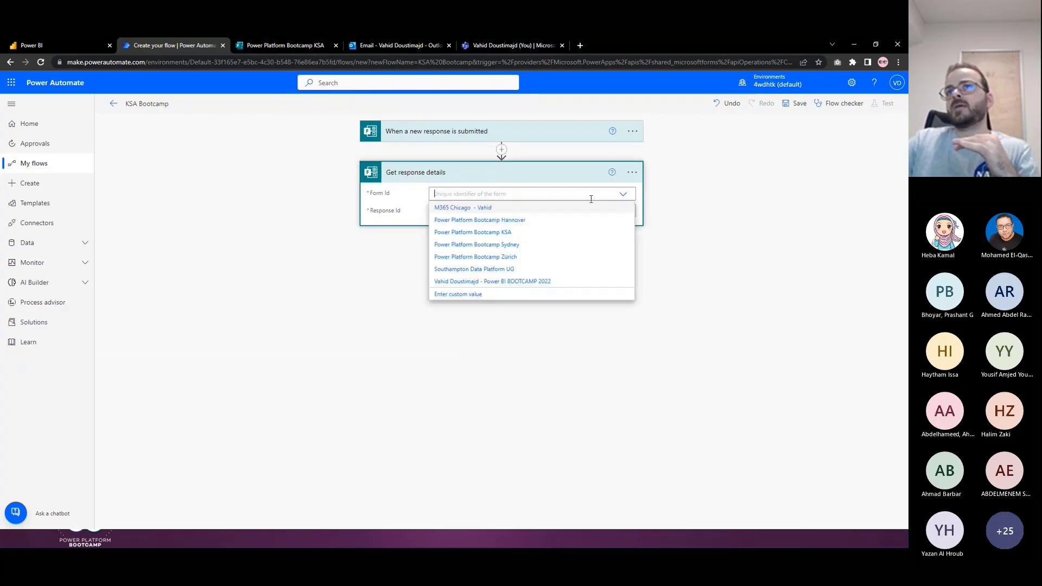
pyautogui.click(508, 233)
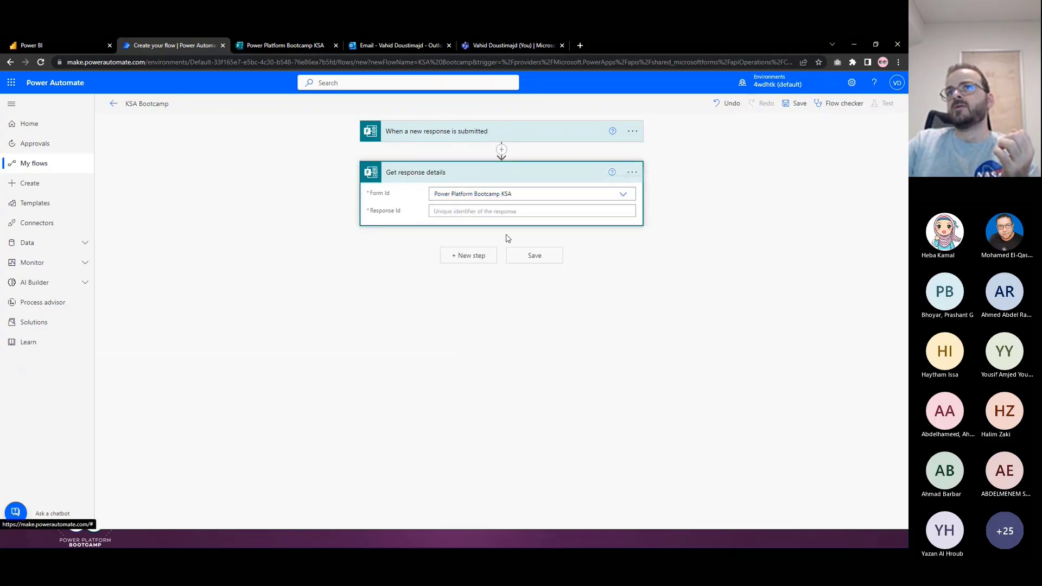
pyautogui.click(589, 212)
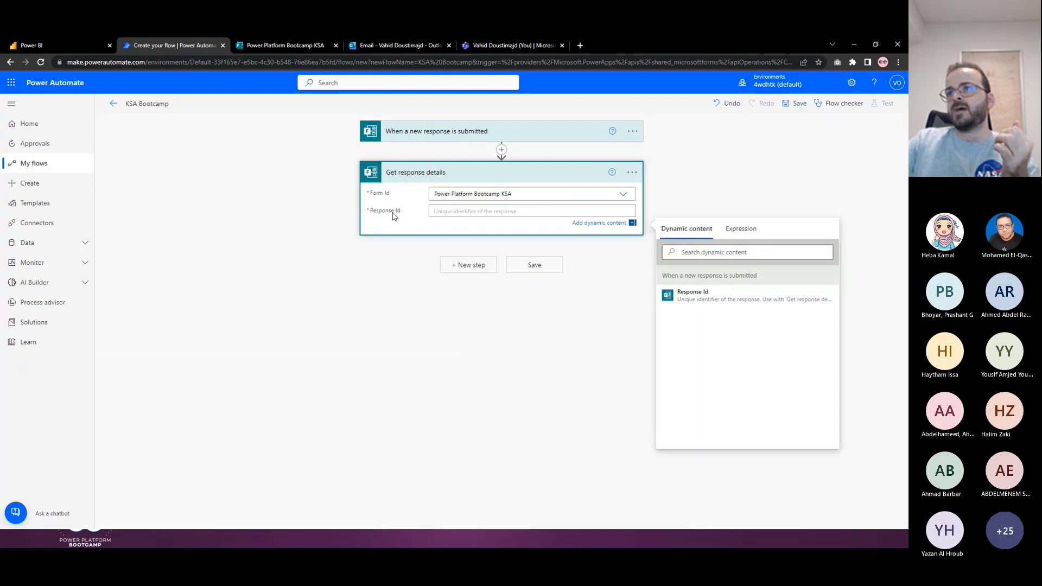
pyautogui.click(717, 299)
pyautogui.click(395, 255)
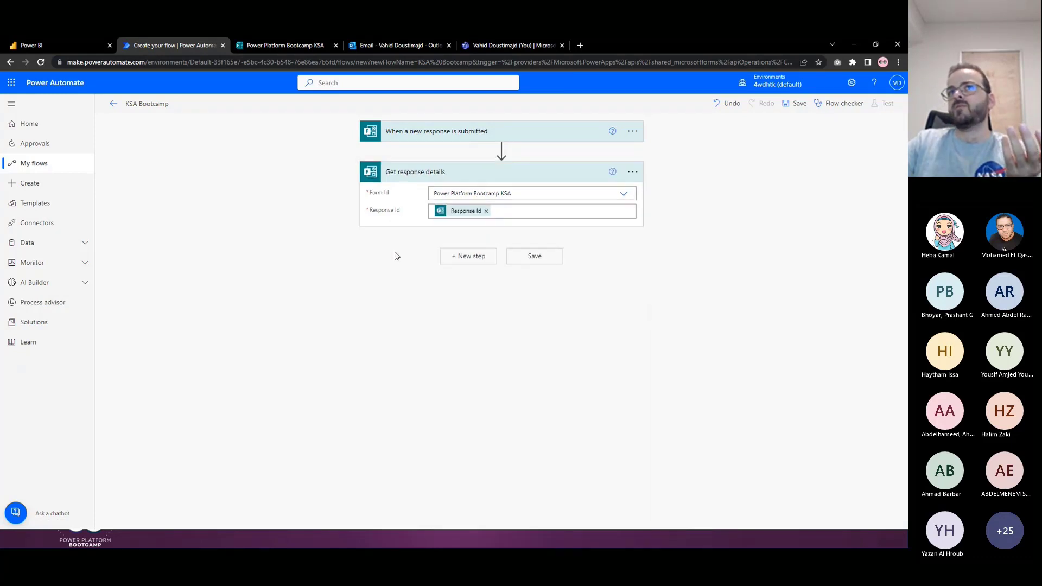
# Search the operations for "add a row to d" and add the Power BI action Add rows to a dataset.
pyautogui.click(481, 263)
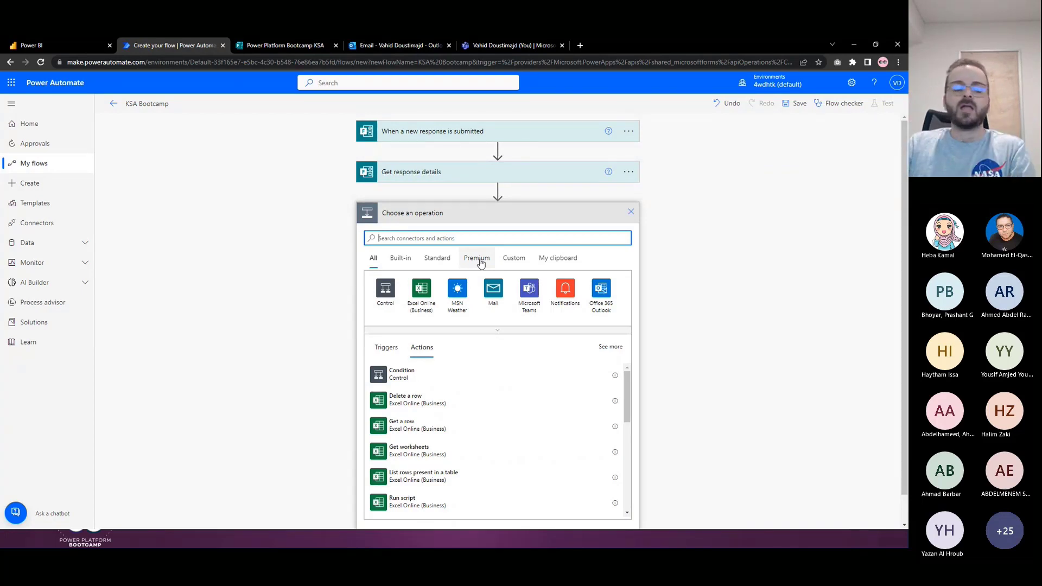
pyautogui.click(420, 240)
pyautogui.write('a')
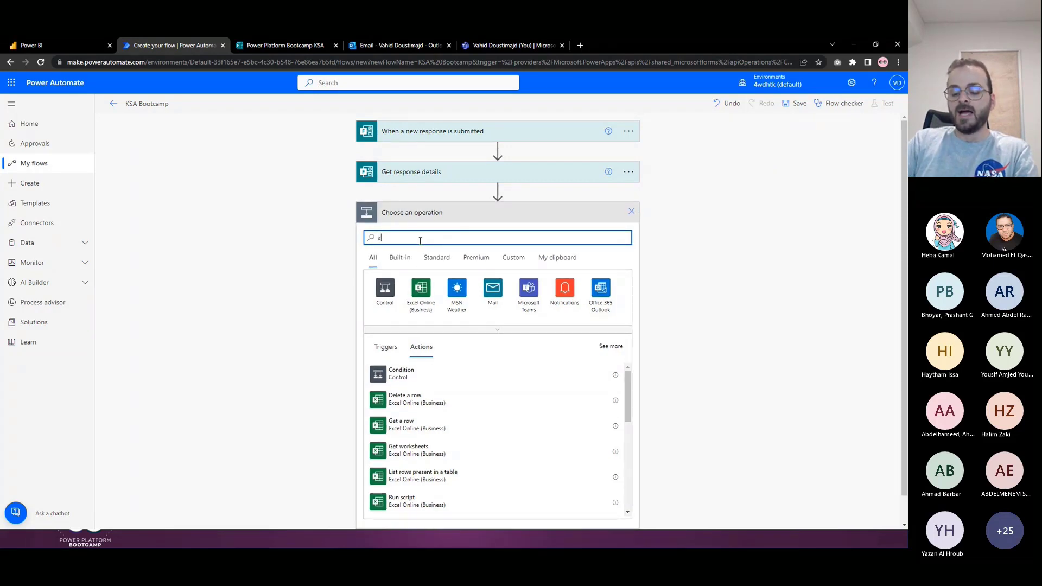
pyautogui.write('dd a row')
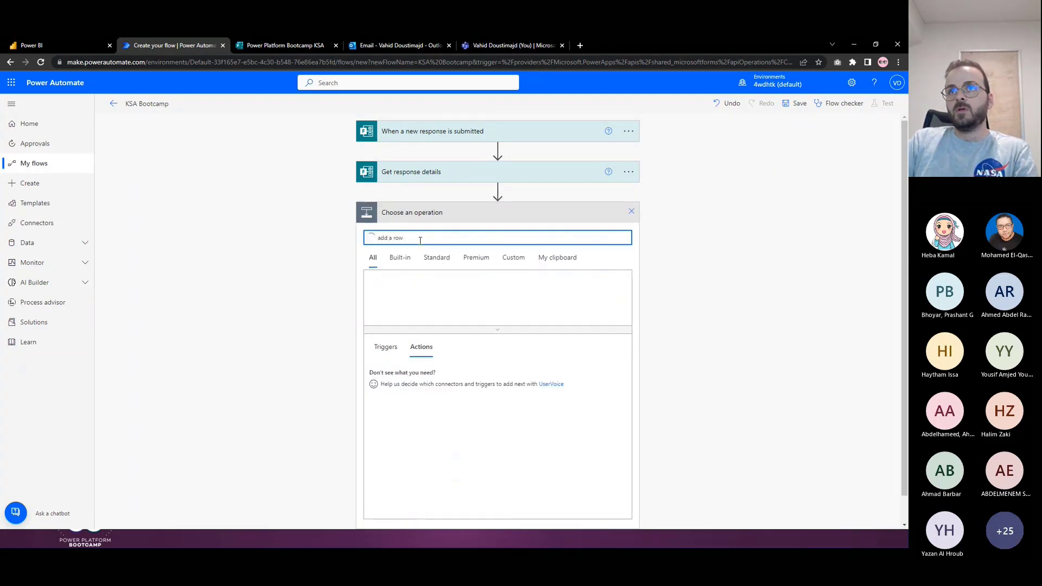
pyautogui.write(' to d')
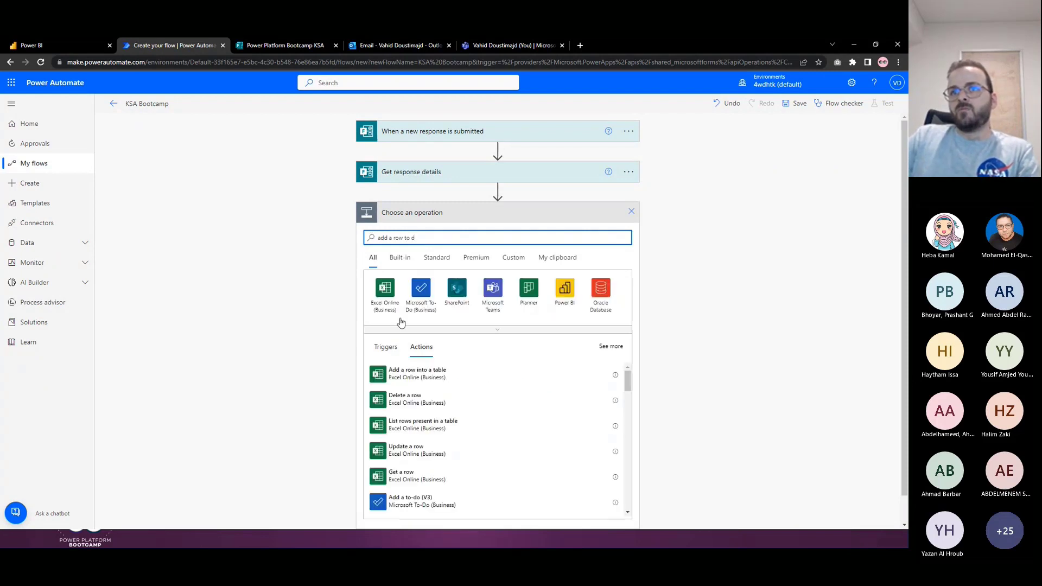
pyautogui.click(565, 299)
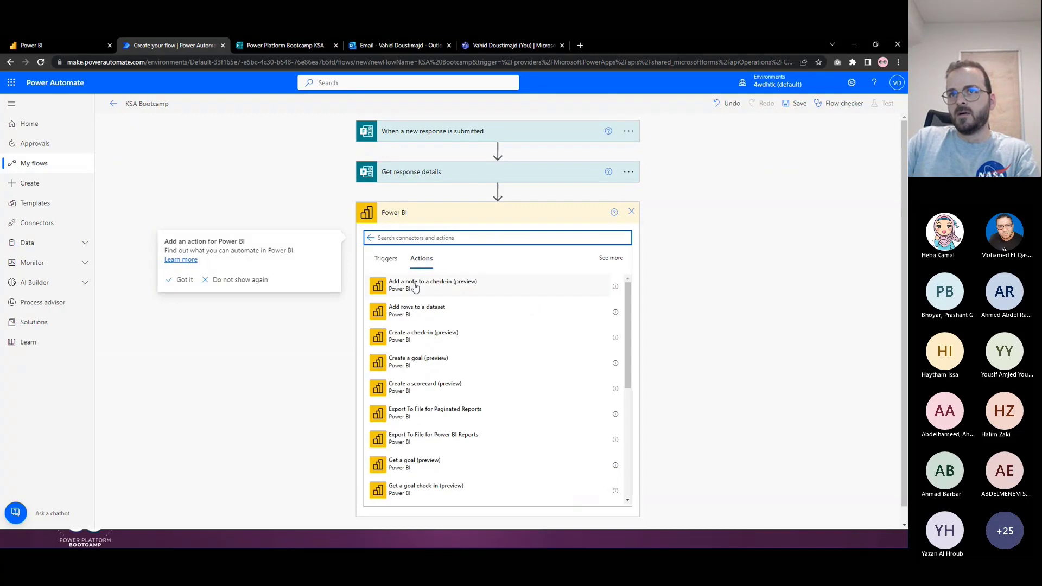
pyautogui.click(423, 318)
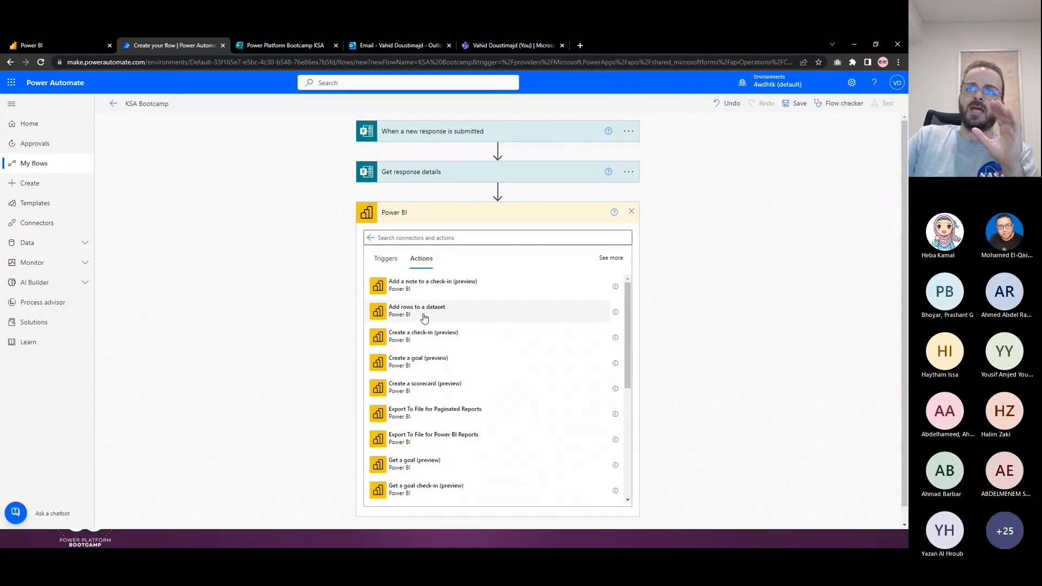
pyautogui.click(425, 318)
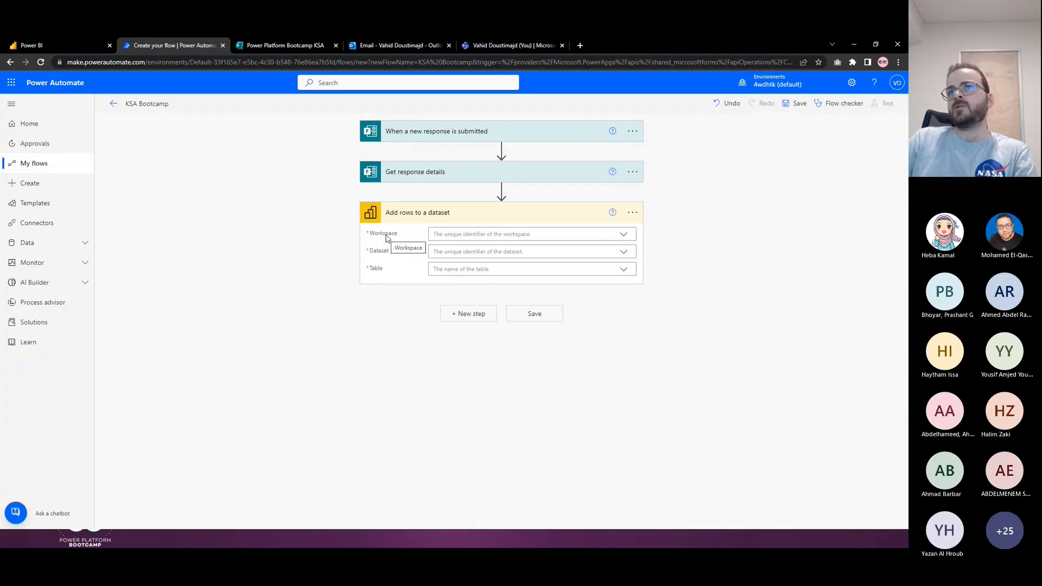
# Check the workspace list in Power BI and set the Add rows to a dataset action's workspace to Demo.
pyautogui.click(622, 237)
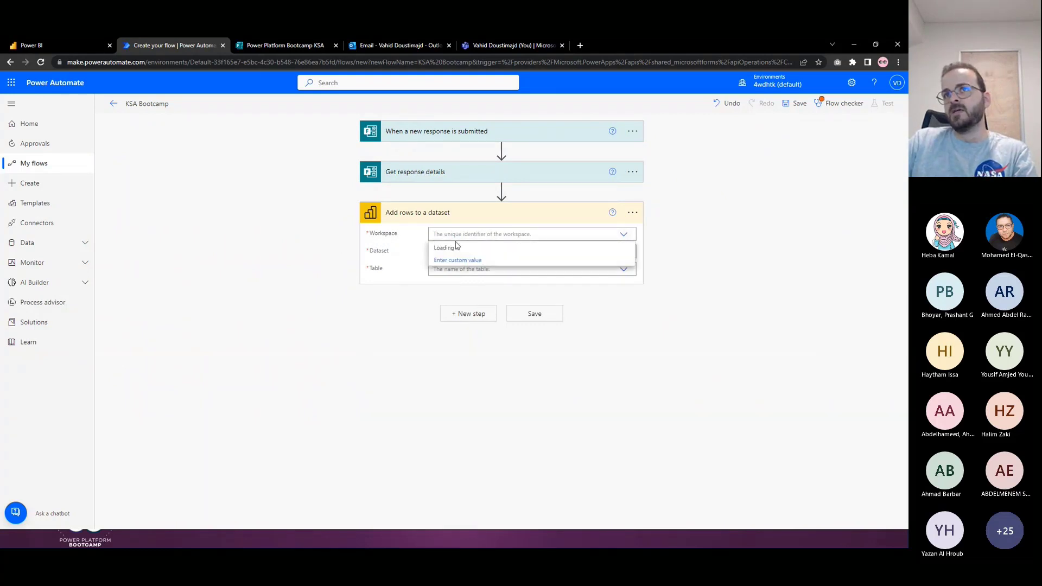
pyautogui.click(58, 39)
pyautogui.click(16, 294)
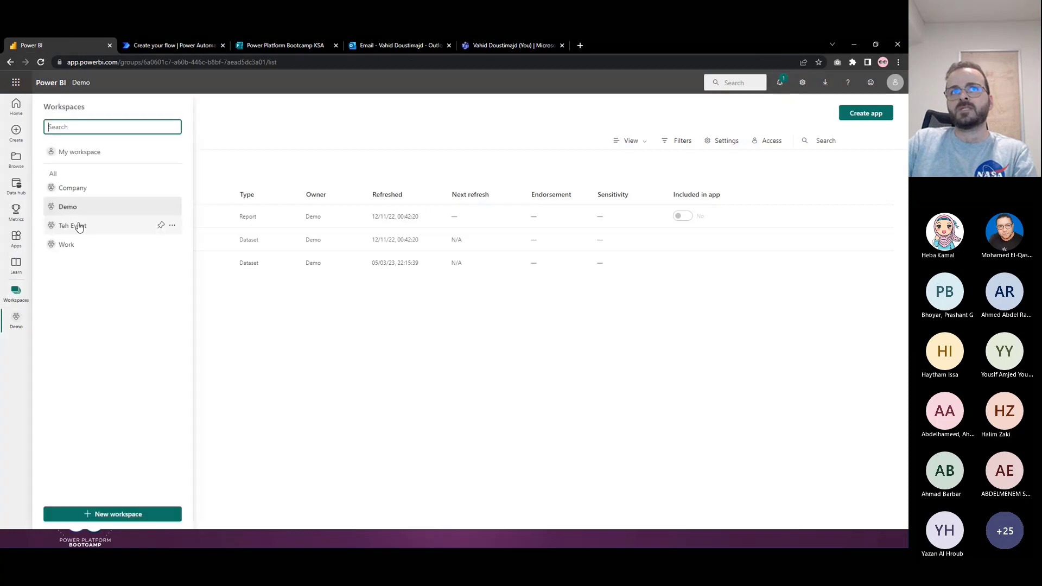
pyautogui.click(154, 43)
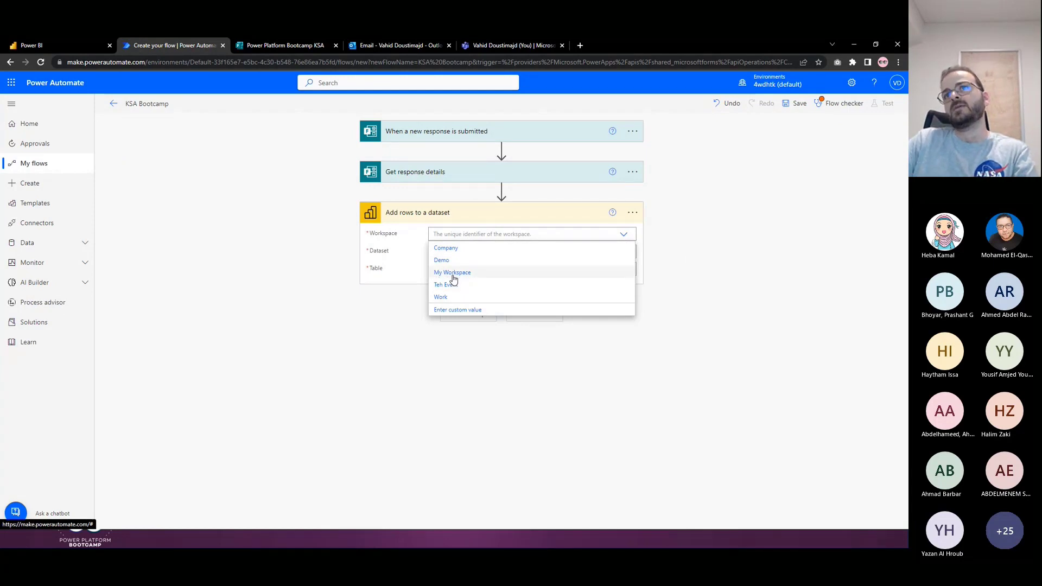
pyautogui.click(444, 261)
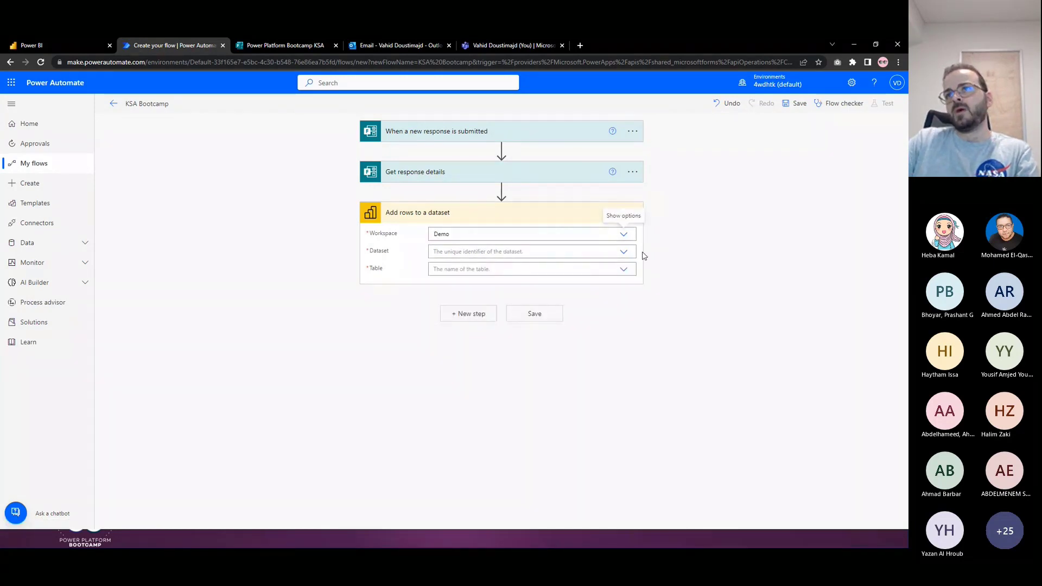
# Select the KSA Bootcamp dataset and its RealTimeData table for the Add rows to a dataset action.
pyautogui.click(624, 253)
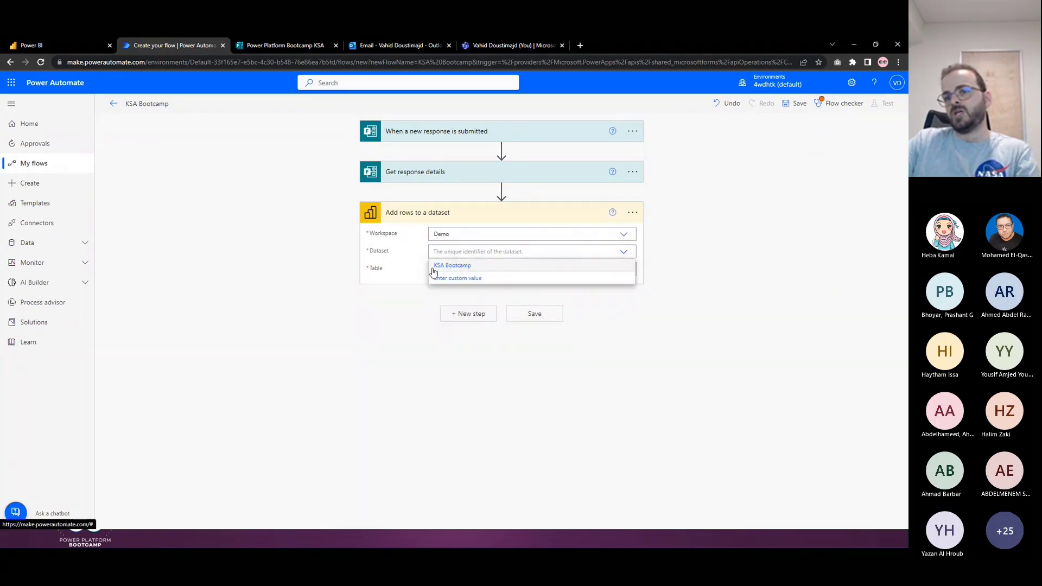
pyautogui.click(440, 266)
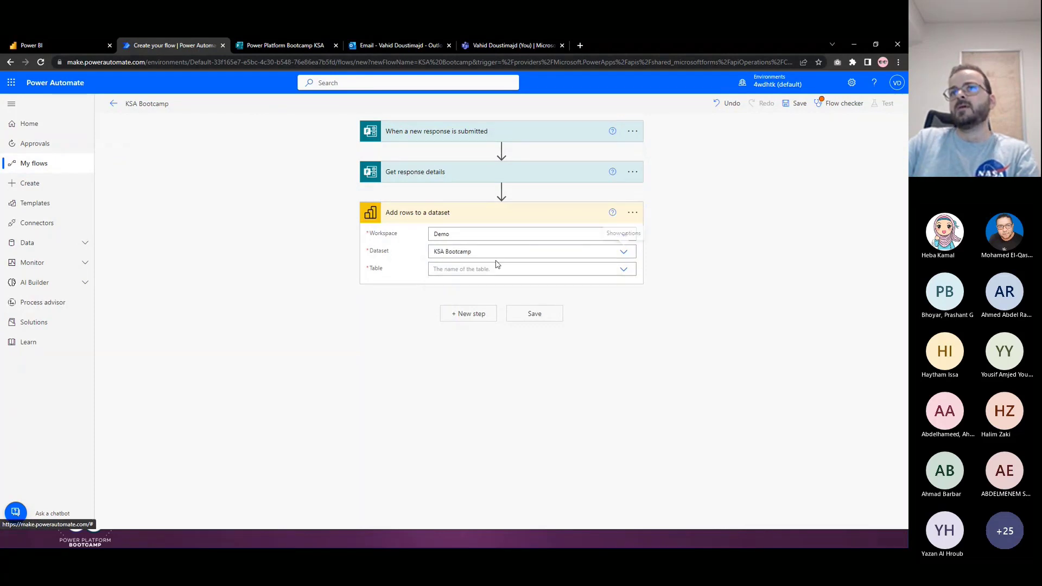
pyautogui.click(624, 272)
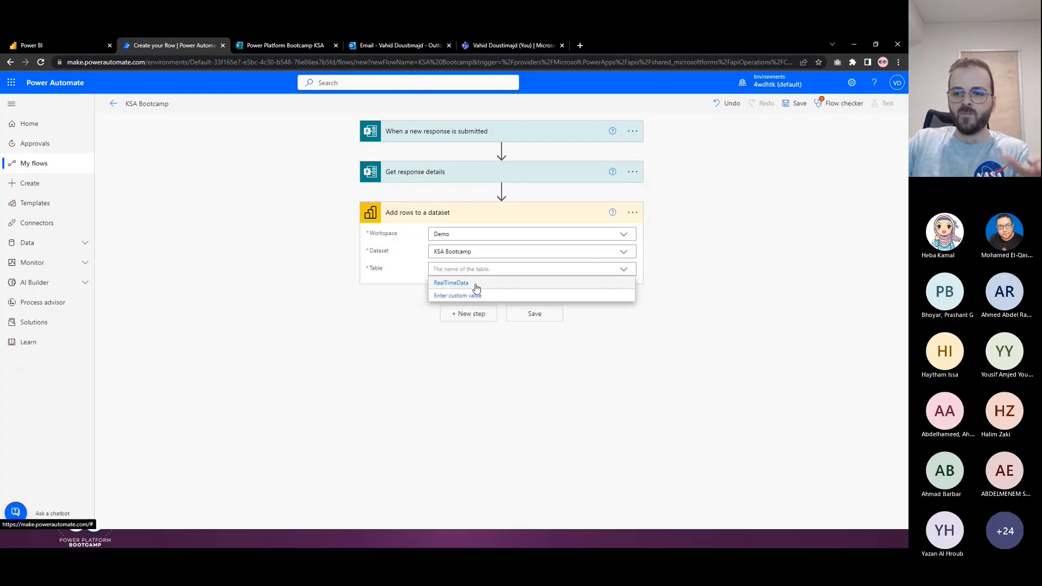
pyautogui.click(451, 282)
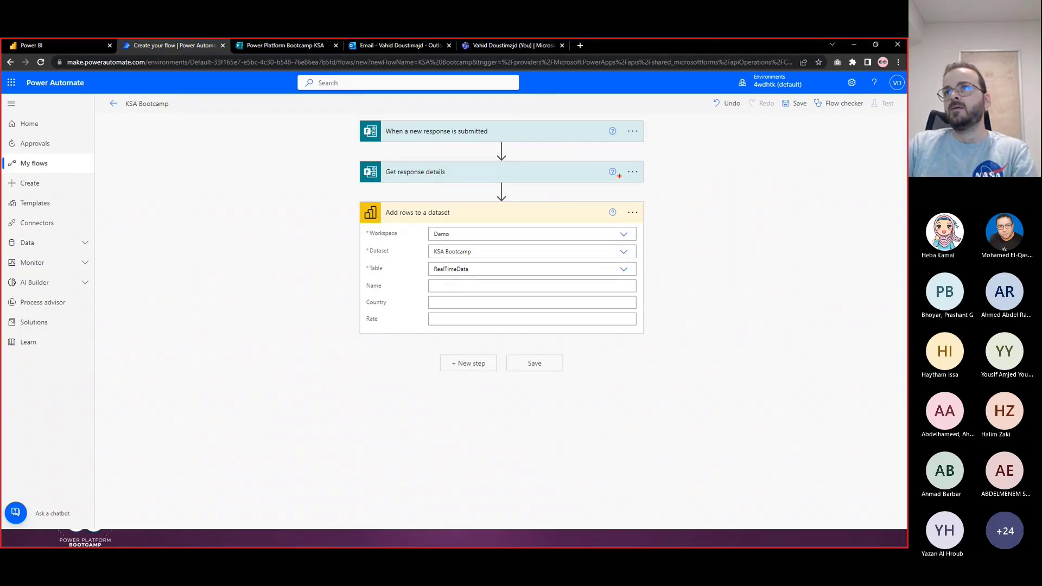
# Map Name to the "What is your name?" answer and Country to the "Which country would you like to travel to?" answer.
pyautogui.moveTo(647, 171)
pyautogui.mouseDown()
pyautogui.moveTo(756, 246)
pyautogui.moveTo(665, 272)
pyautogui.moveTo(699, 288)
pyautogui.mouseUp()
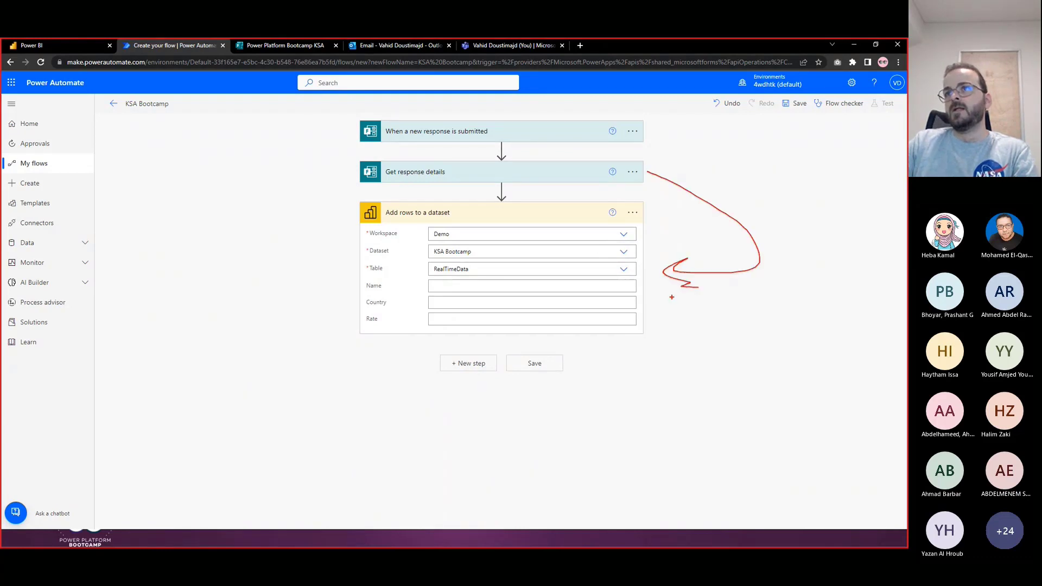
pyautogui.click(567, 286)
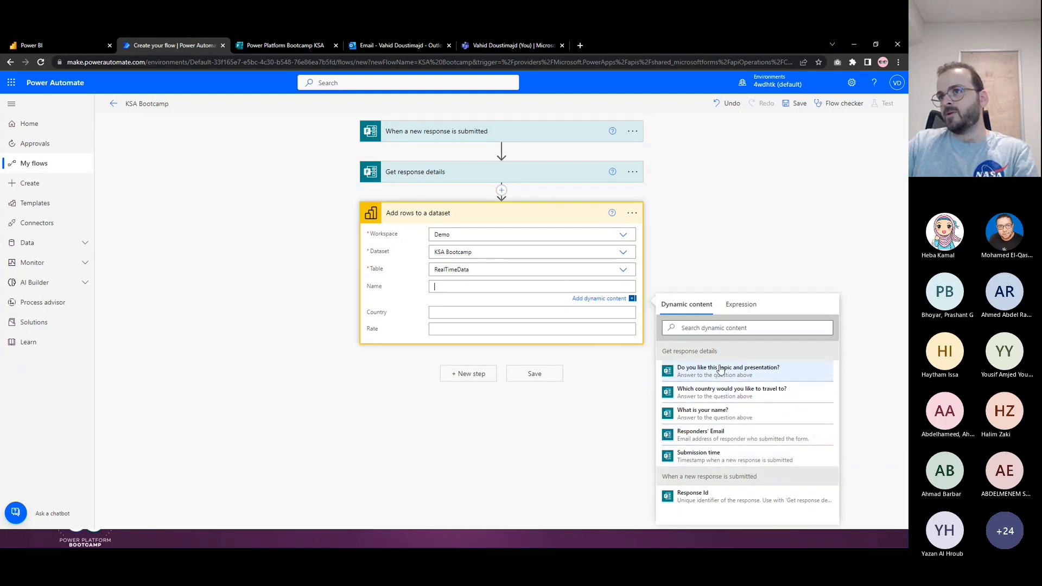
pyautogui.click(295, 49)
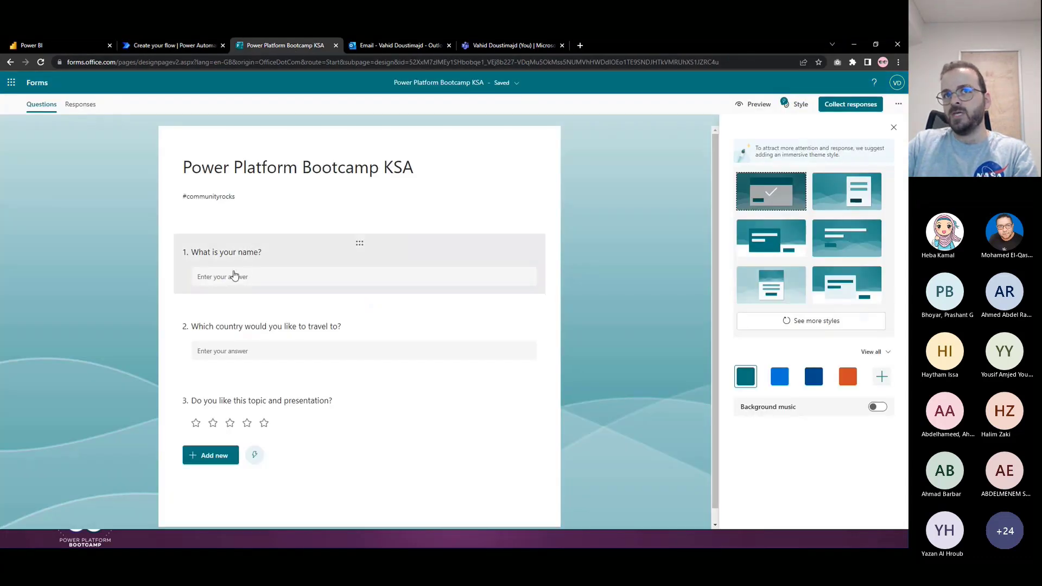
pyautogui.click(170, 45)
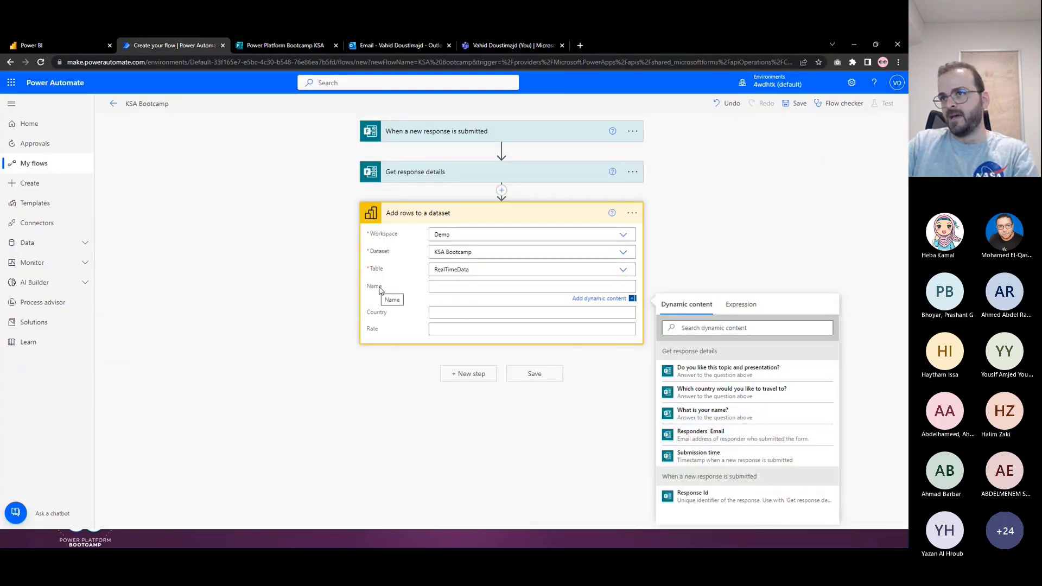
pyautogui.click(731, 419)
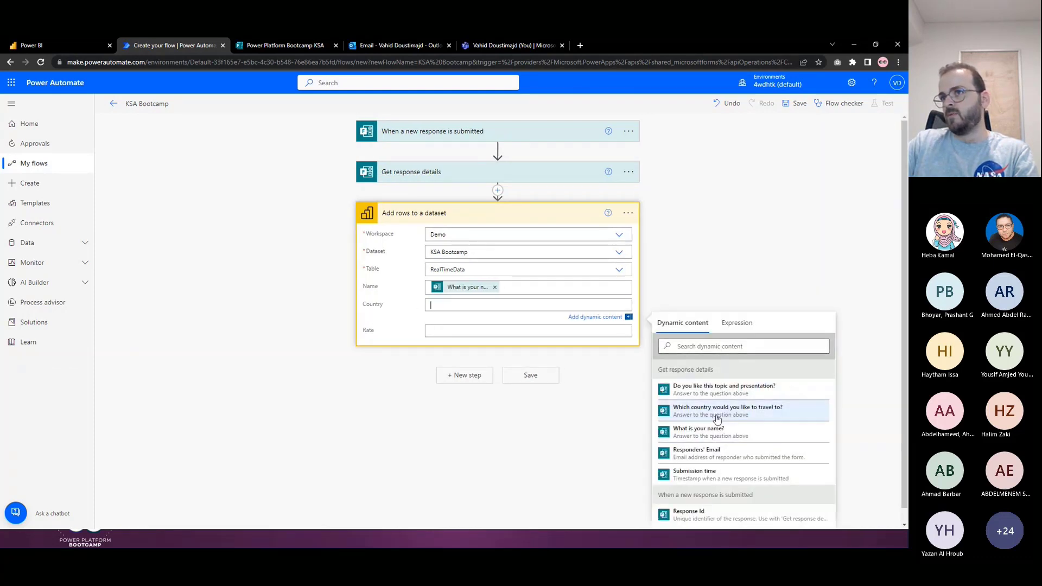
pyautogui.click(718, 419)
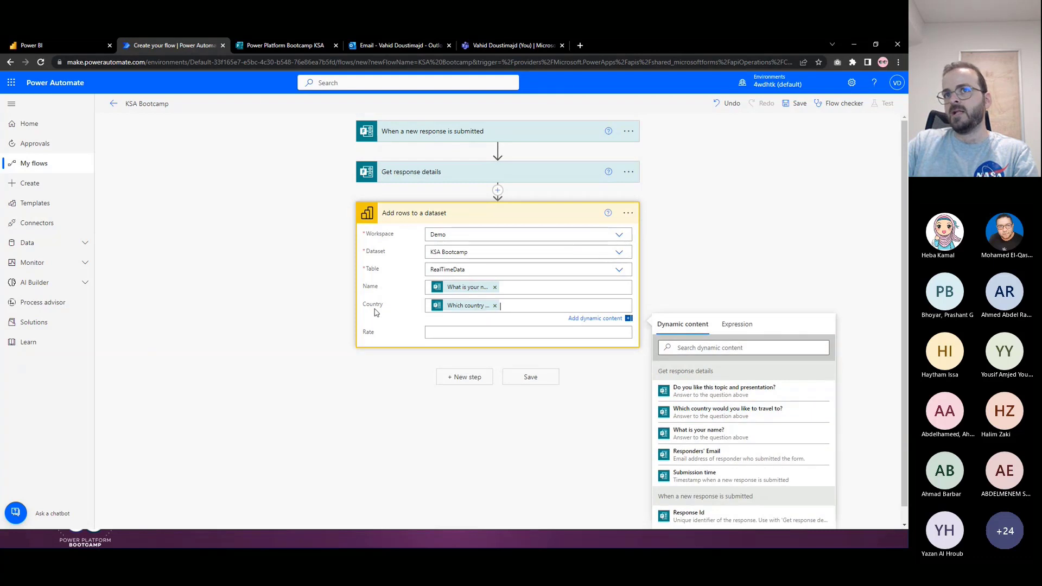
# Map Rate to the "Do you like this topic and presentation?" answer and save the flow.
pyautogui.click(460, 330)
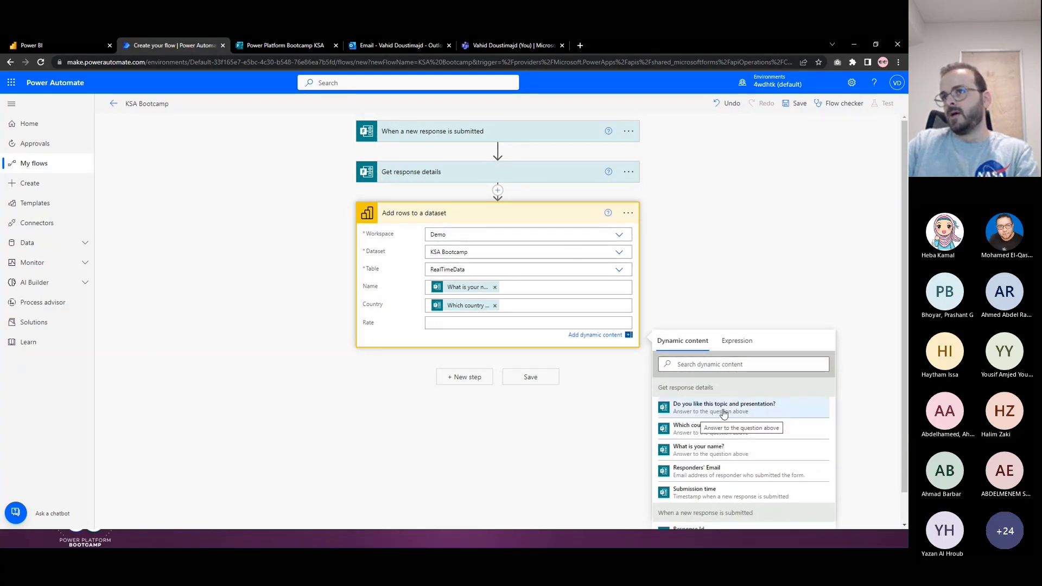
pyautogui.click(723, 408)
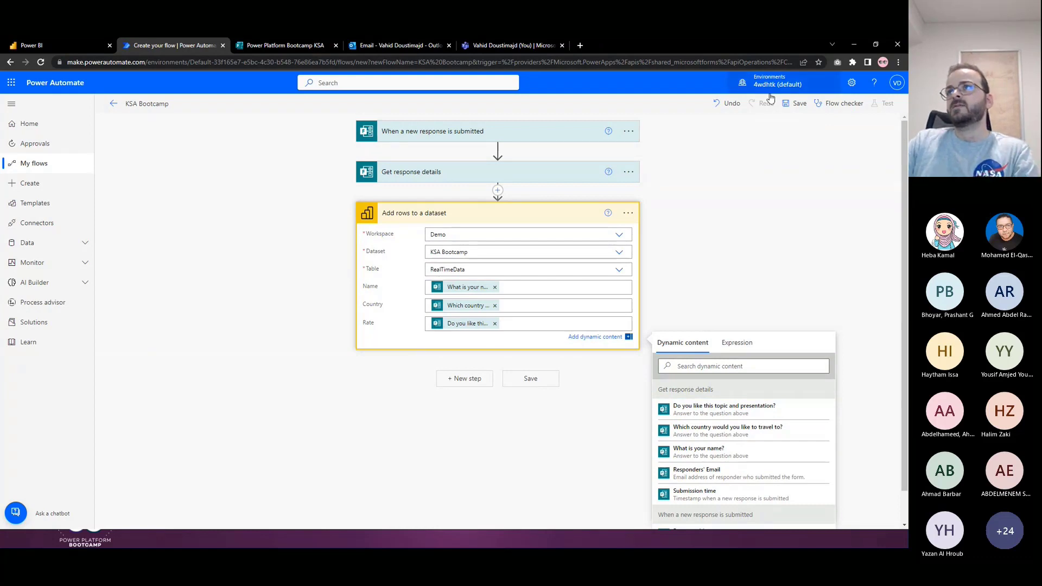
pyautogui.click(798, 104)
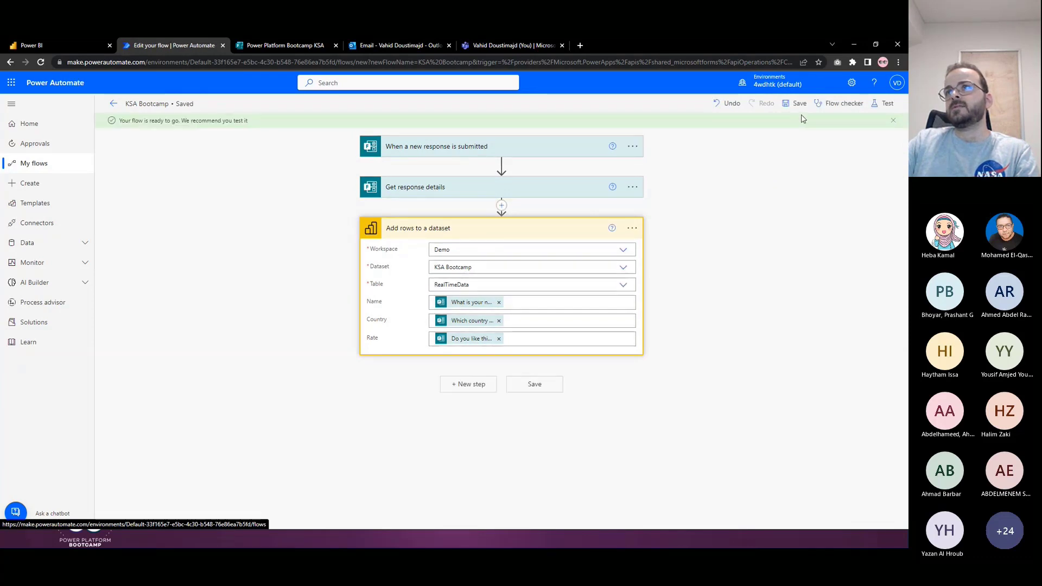
# Switch to Power BI, create a report from the KSA Bootcamp dataset in the Demo workspace and expand its RealTimeData table.
pyautogui.click(68, 46)
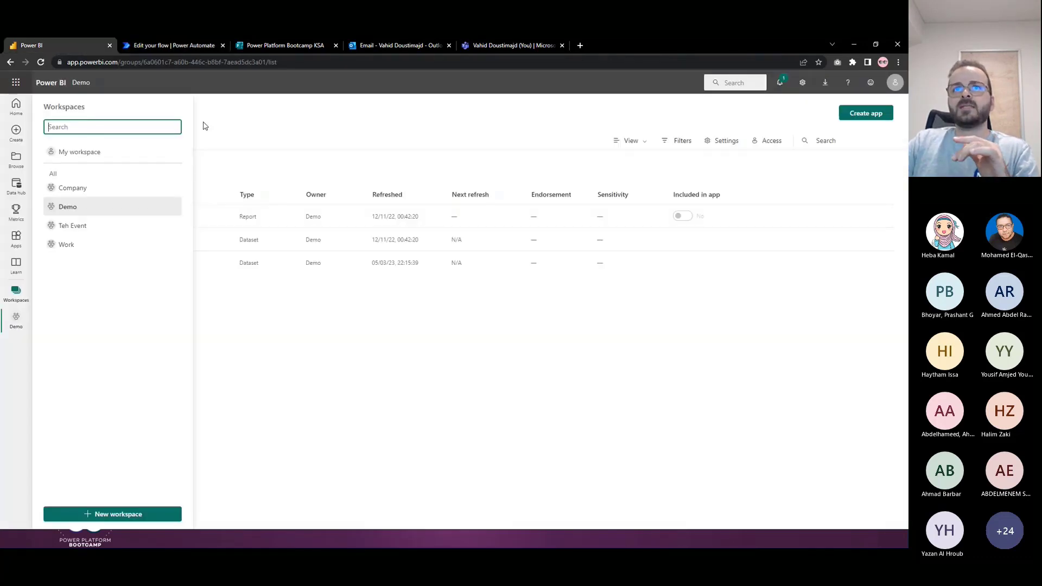
pyautogui.click(203, 189)
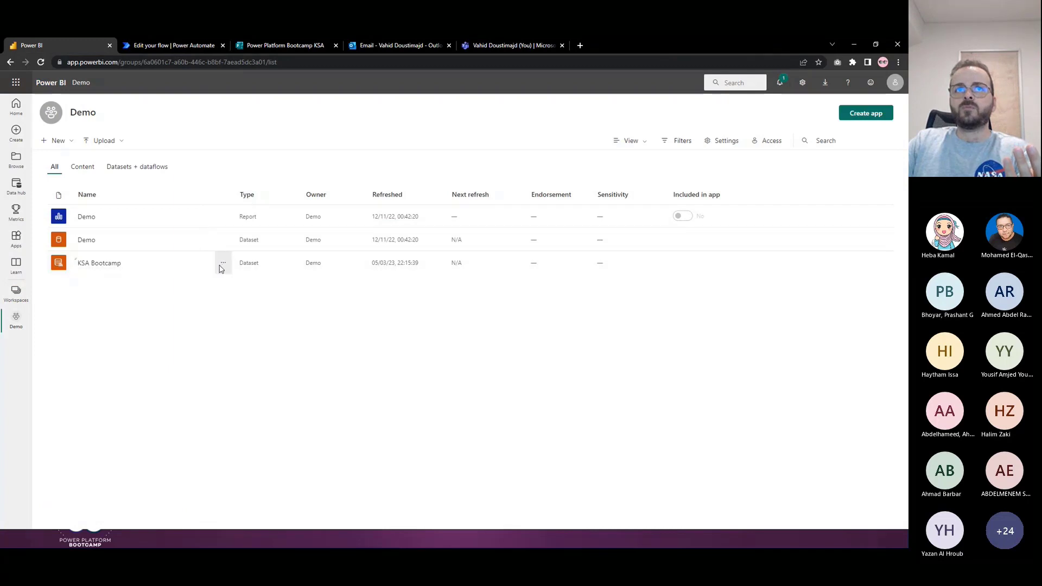
pyautogui.click(223, 263)
pyautogui.click(234, 283)
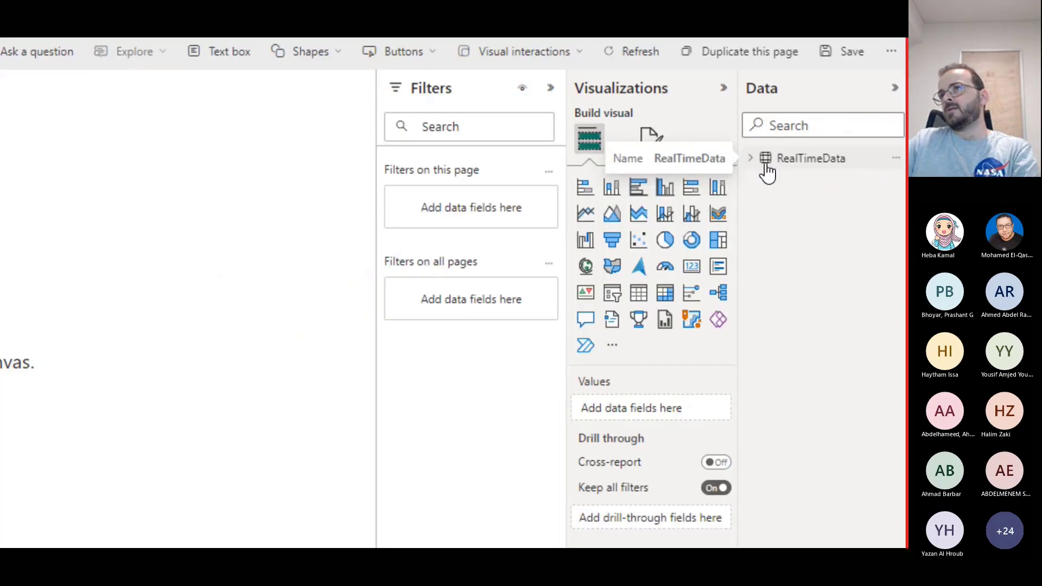
pyautogui.click(750, 159)
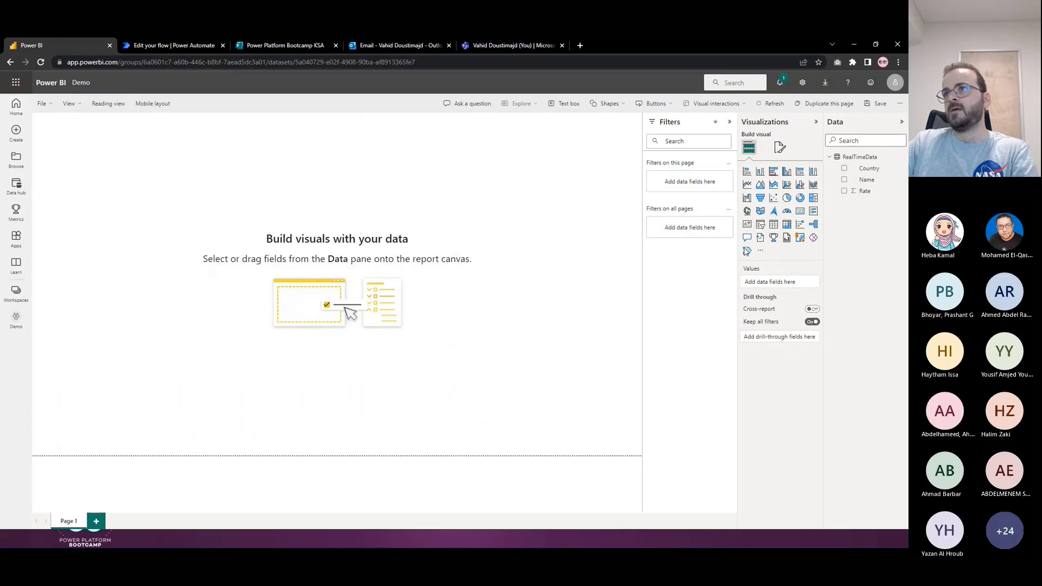
# Add a table visual with the Name, Country and Rate columns and move it lower on the report page.
pyautogui.click(774, 224)
pyautogui.moveTo(171, 254); pyautogui.dragTo(180, 383)
pyautogui.moveTo(860, 182); pyautogui.dragTo(782, 282)
pyautogui.click(845, 168)
pyautogui.click(844, 191)
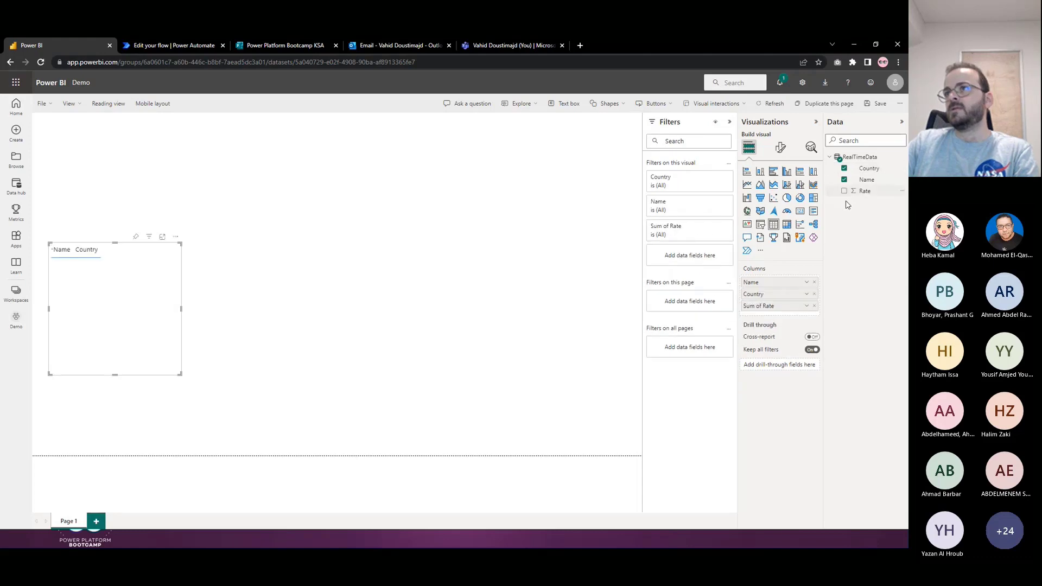
# Change the Rate column's aggregation in the table visual to Average.
pyautogui.click(807, 307)
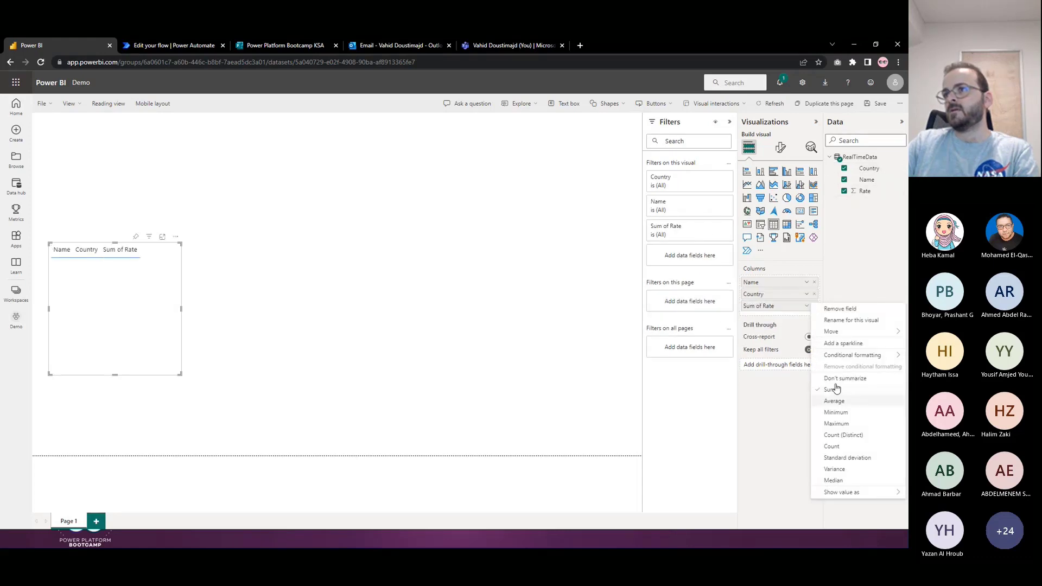
pyautogui.click(835, 401)
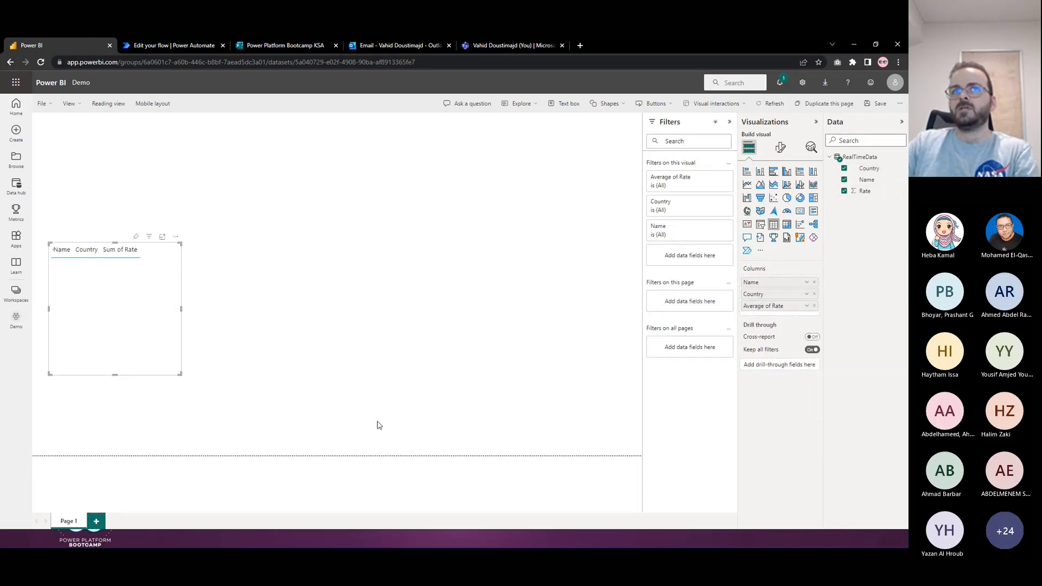
pyautogui.click(326, 277)
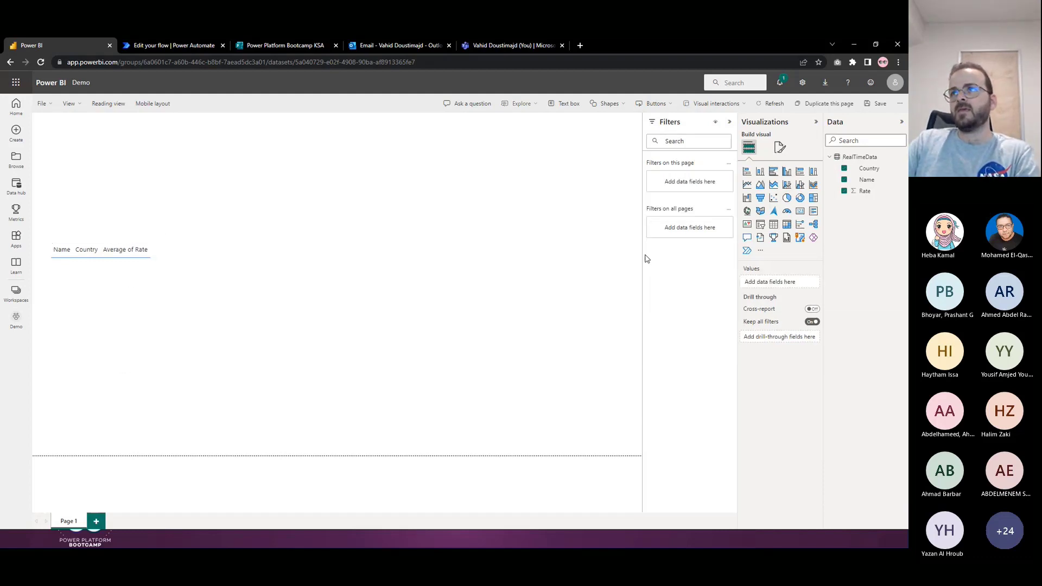
# Add a map visual with Country as the location and the count of Name as the bubble size.
pyautogui.click(748, 212)
pyautogui.moveTo(869, 168); pyautogui.dragTo(787, 282)
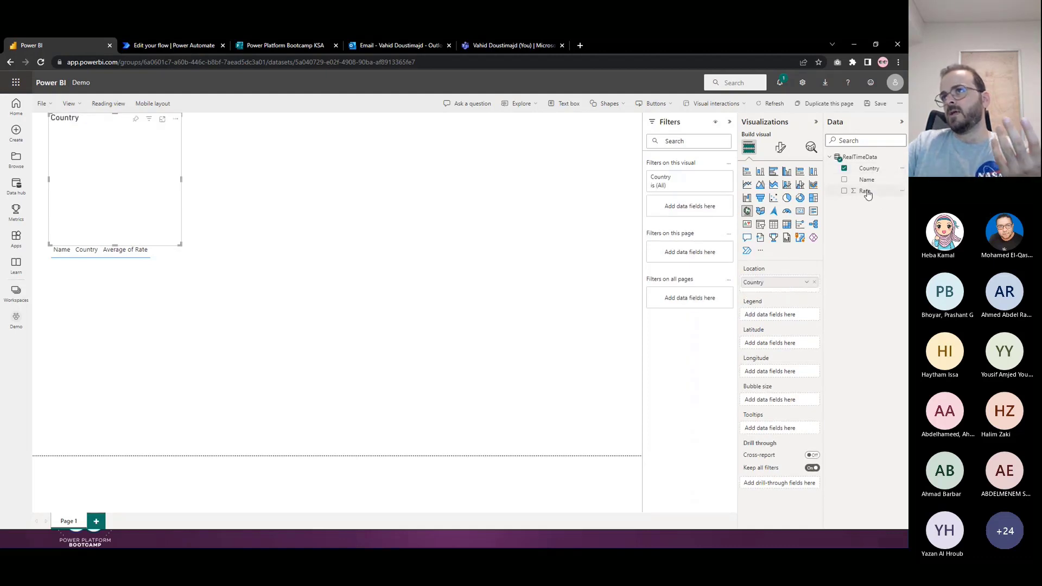
pyautogui.moveTo(868, 180); pyautogui.dragTo(790, 403)
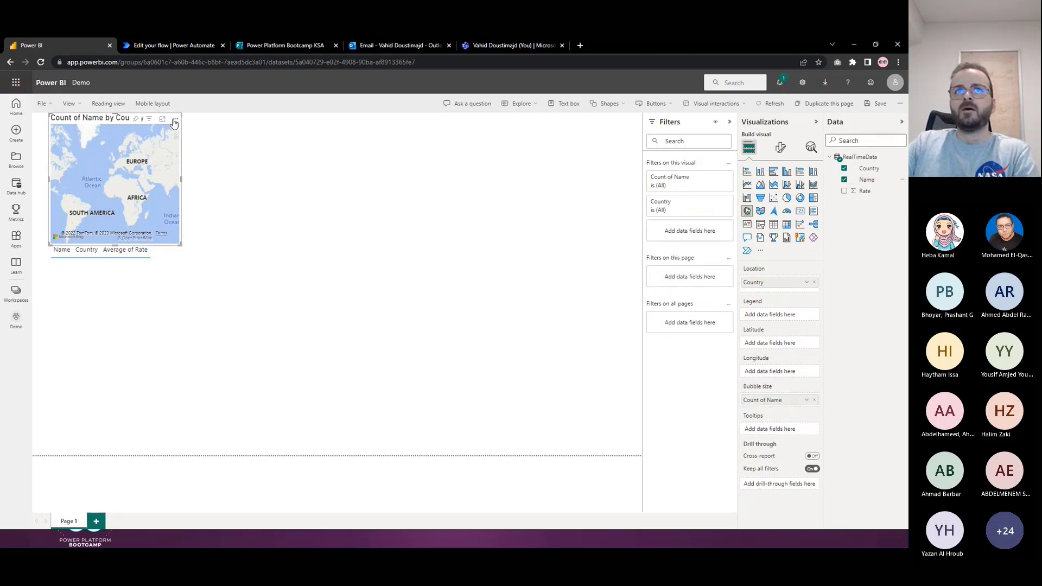
# Move the map beside the table visual and enlarge it to show the whole world.
pyautogui.moveTo(174, 124); pyautogui.dragTo(307, 242)
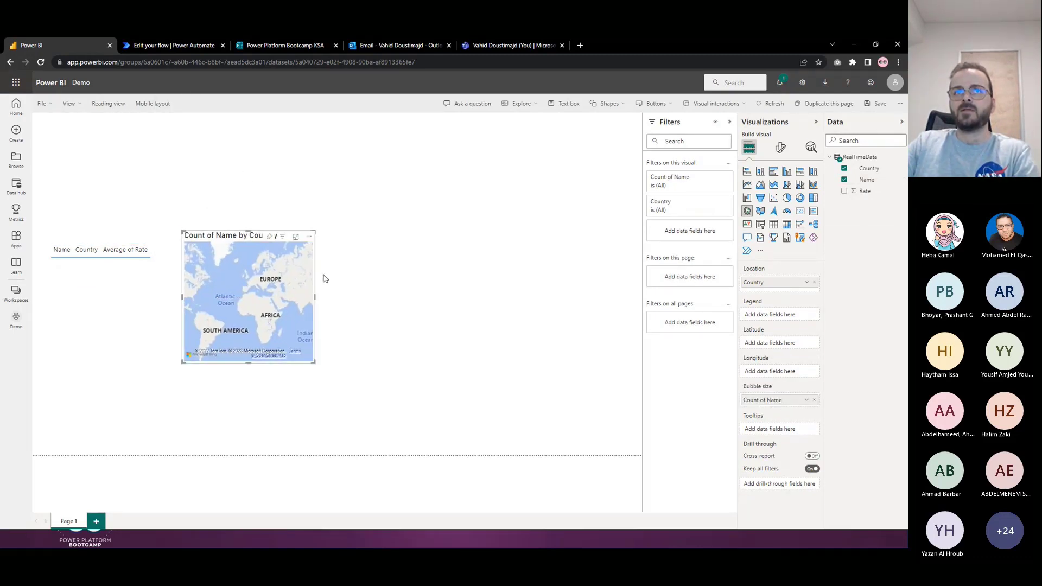
pyautogui.moveTo(313, 364); pyautogui.dragTo(565, 437)
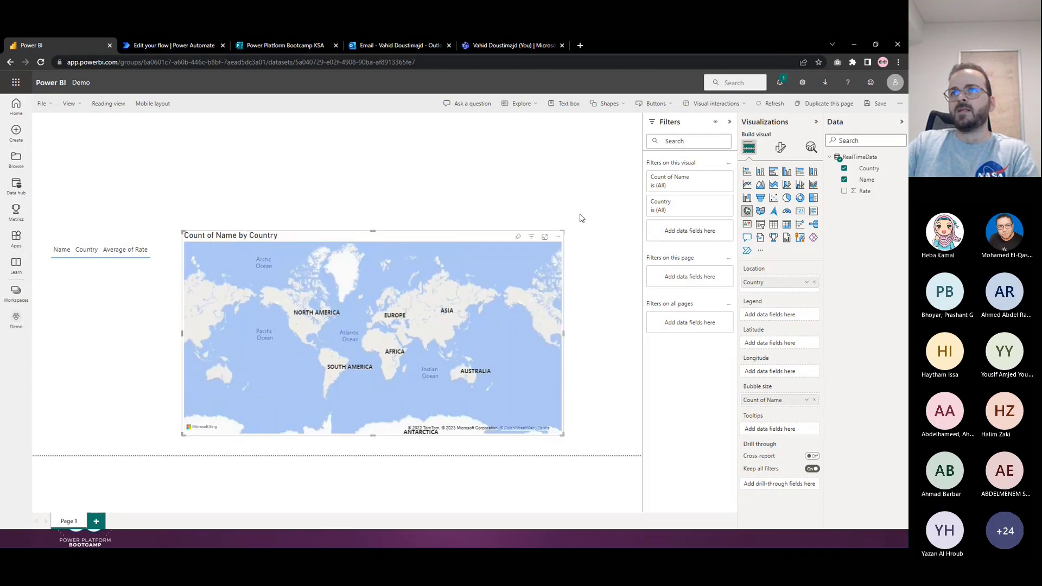
pyautogui.moveTo(558, 237); pyautogui.dragTo(624, 246)
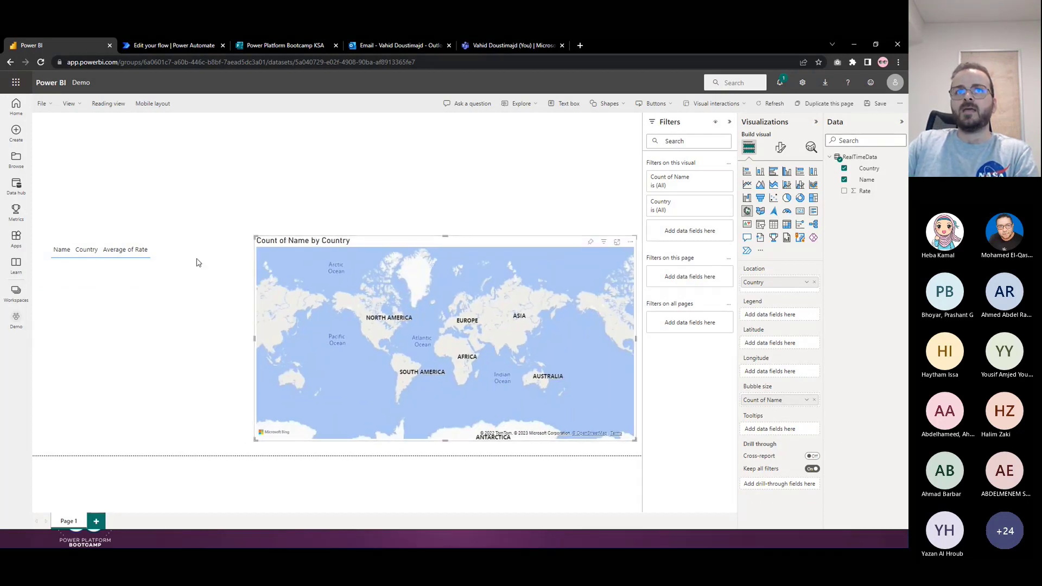
pyautogui.click(181, 333)
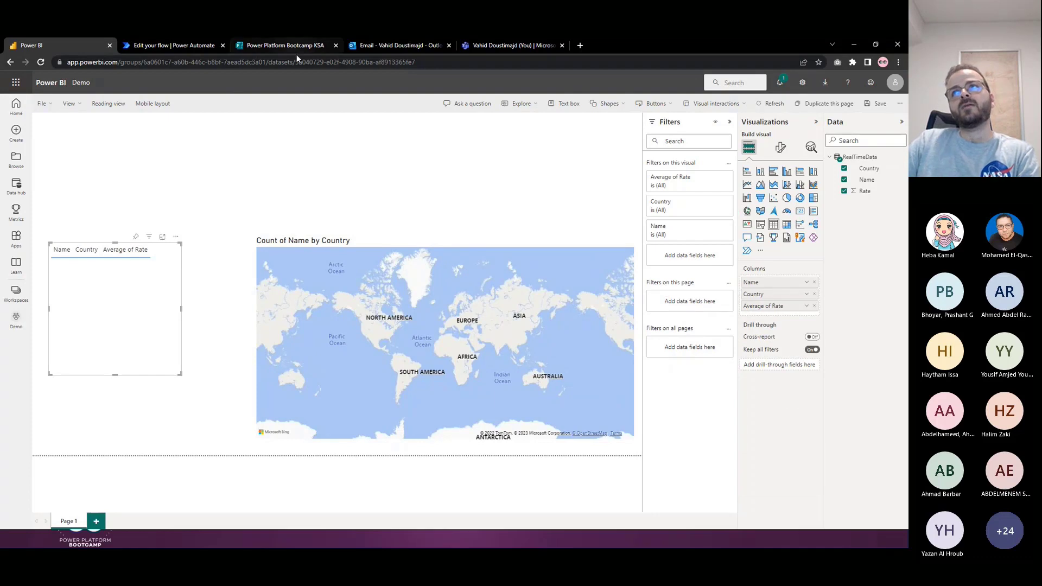
# Save the report as "KSA Bootcamp" in the Demo workspace.
pyautogui.click(874, 103)
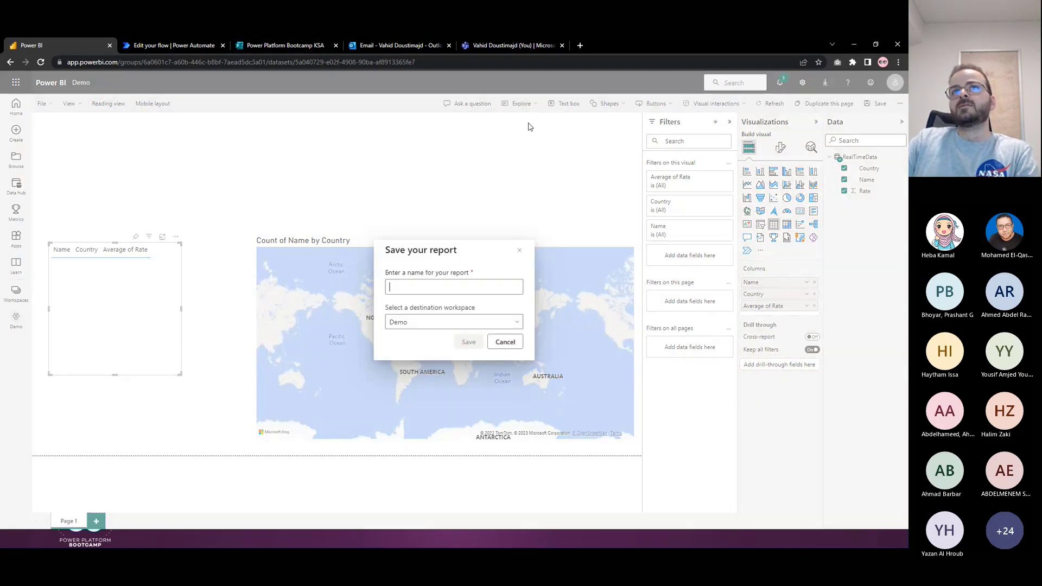
pyautogui.click(451, 286)
pyautogui.write('Ka')
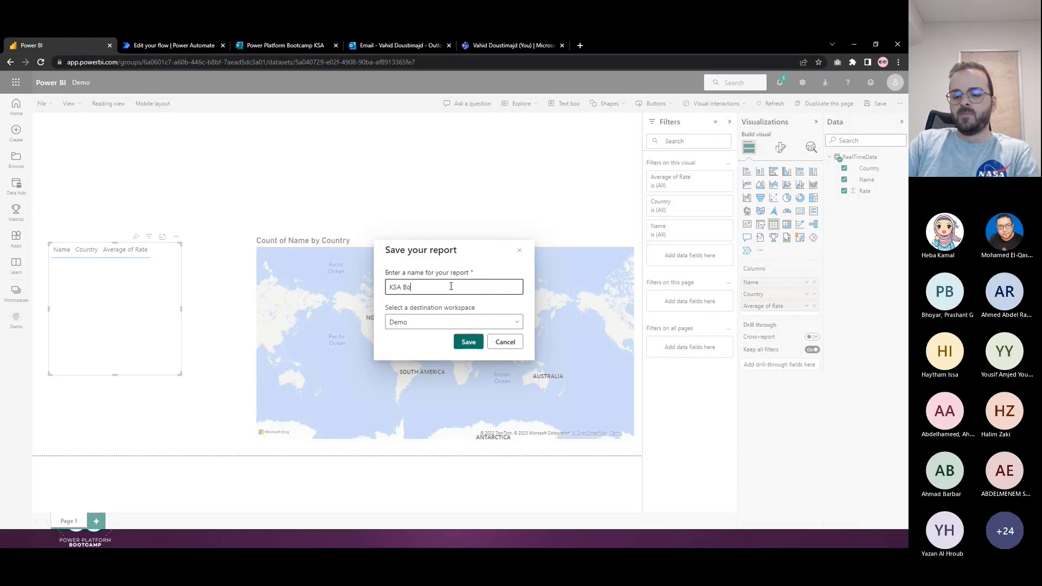
pyautogui.write('A Bootcamp')
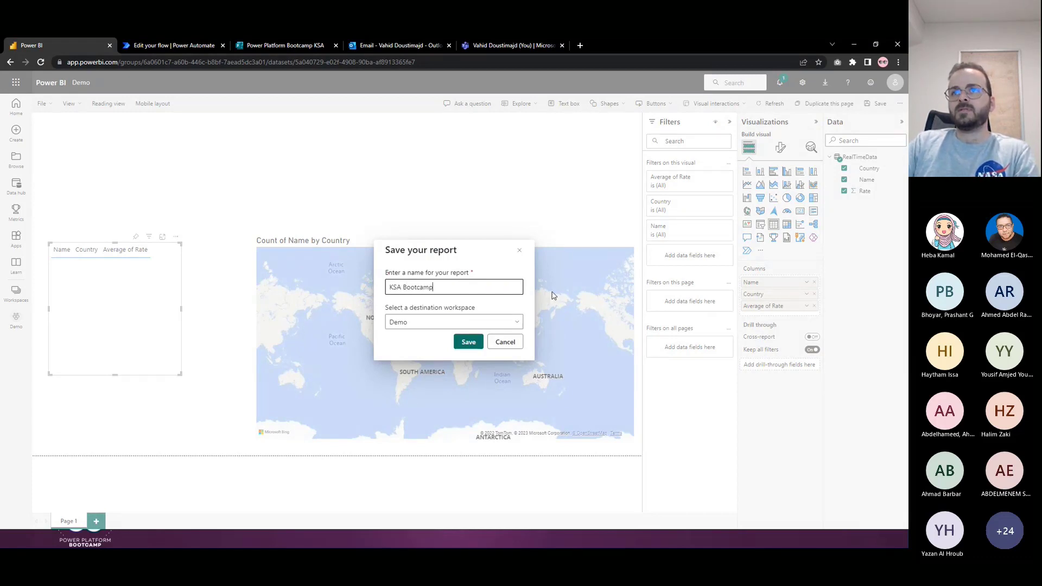
pyautogui.click(468, 342)
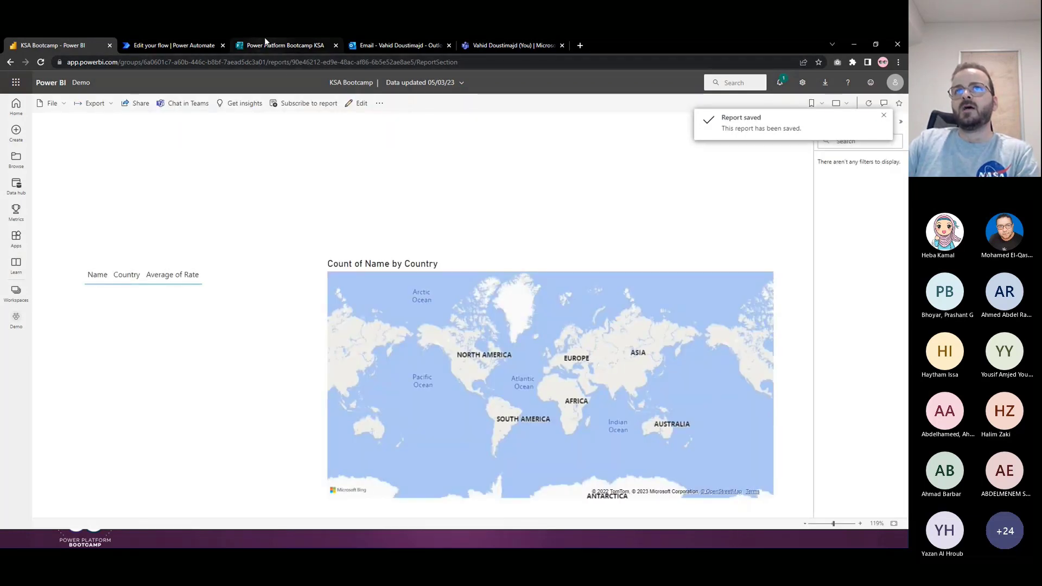
# Preview the Power Platform Bootcamp KSA form in Microsoft Forms and submit a response with the respondent's name, Iran and four stars.
pyautogui.click(269, 45)
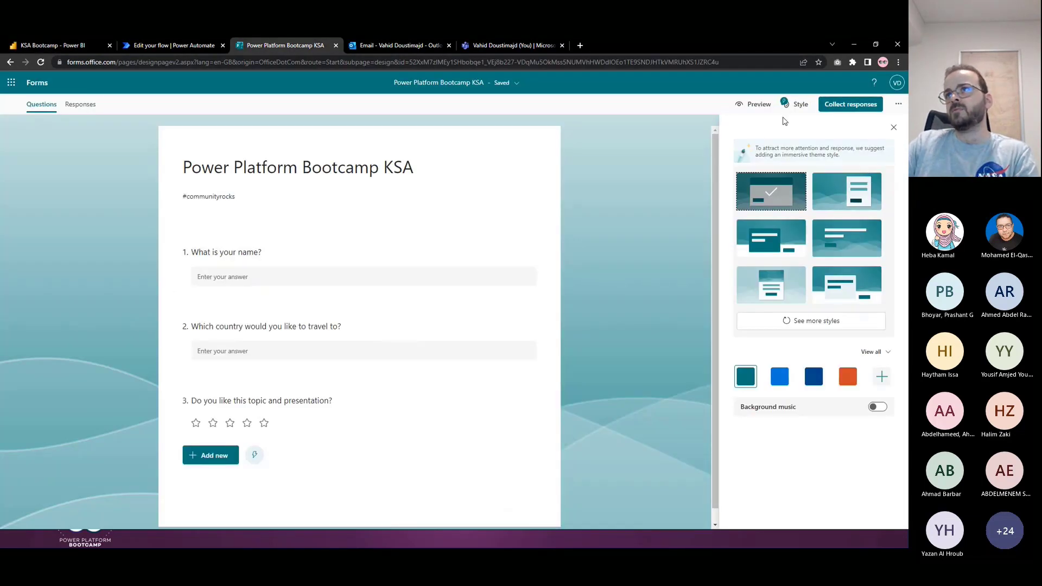
pyautogui.click(758, 104)
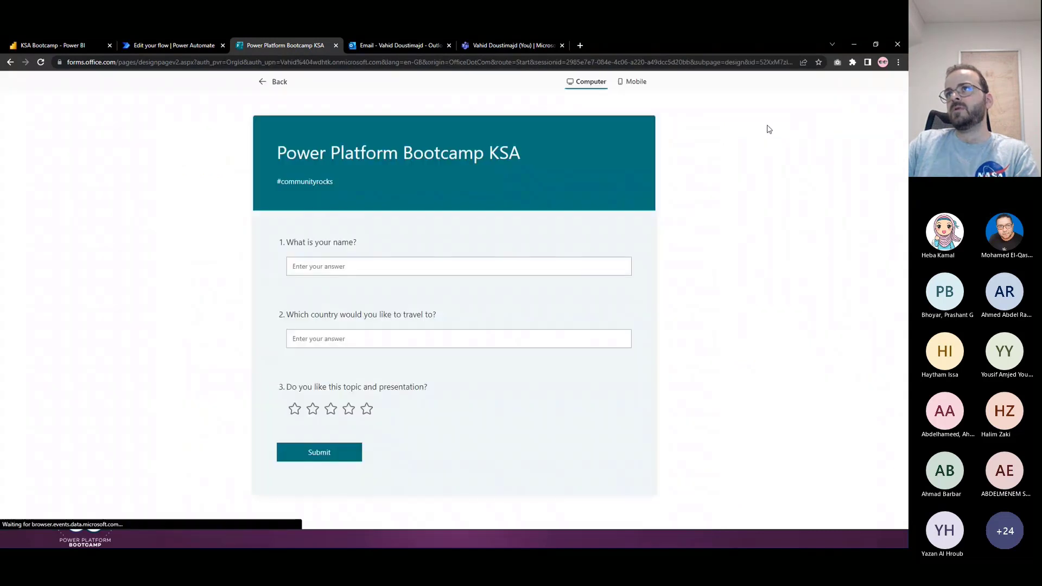
pyautogui.click(318, 273)
pyautogui.write('Vahid')
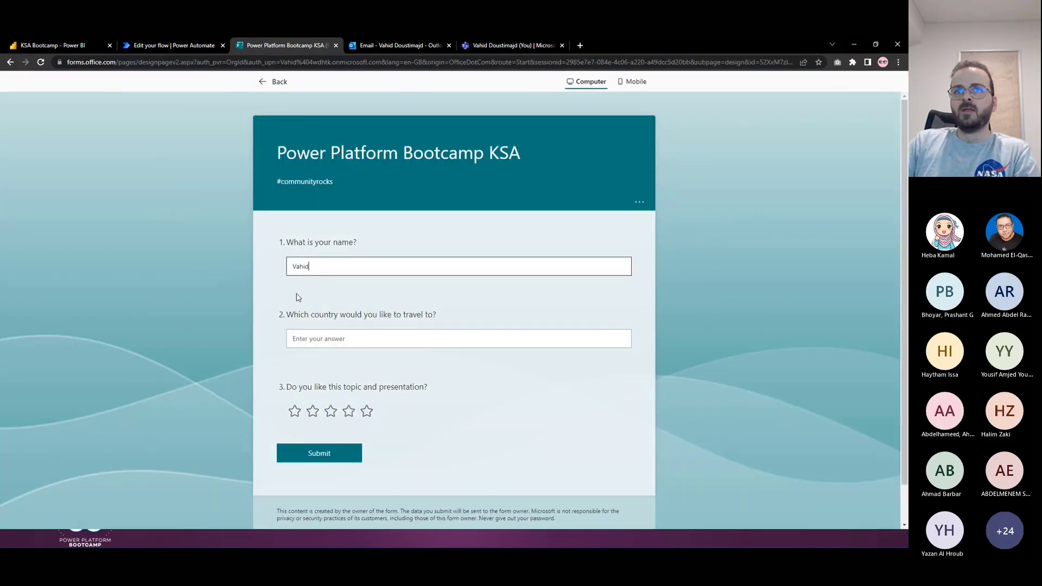
pyautogui.click(344, 342)
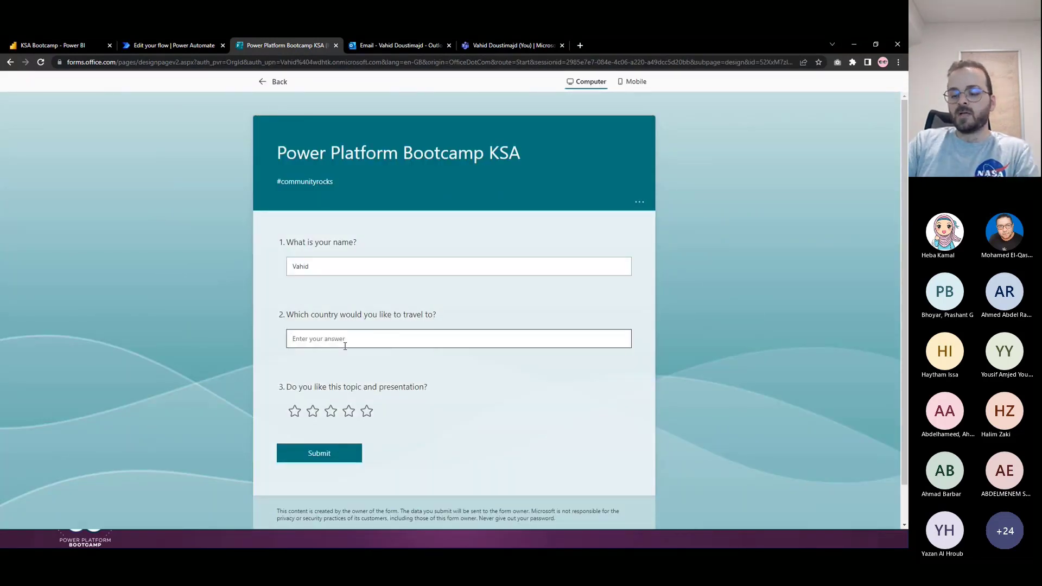
pyautogui.write('Iran')
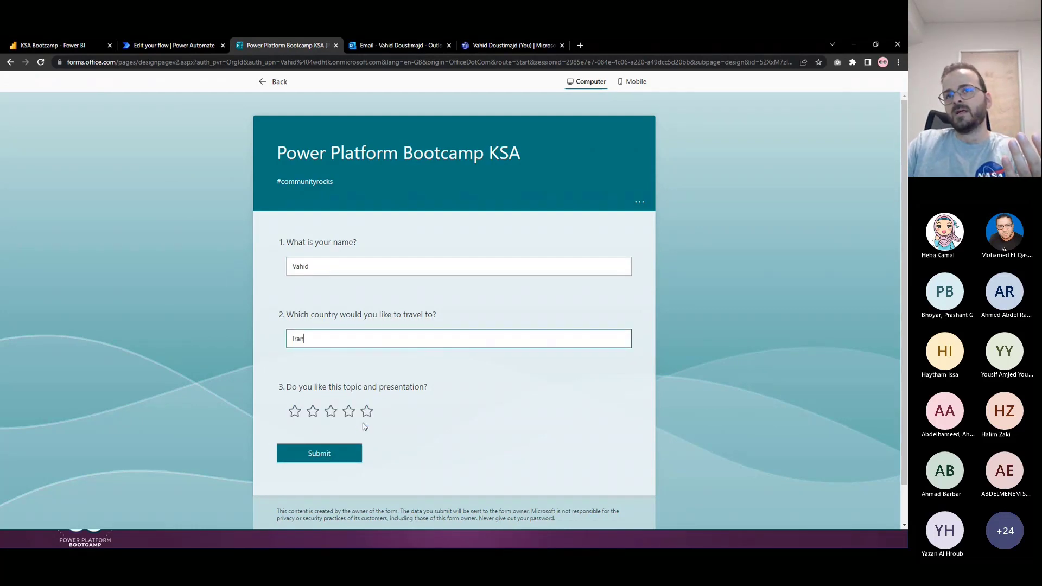
pyautogui.click(350, 413)
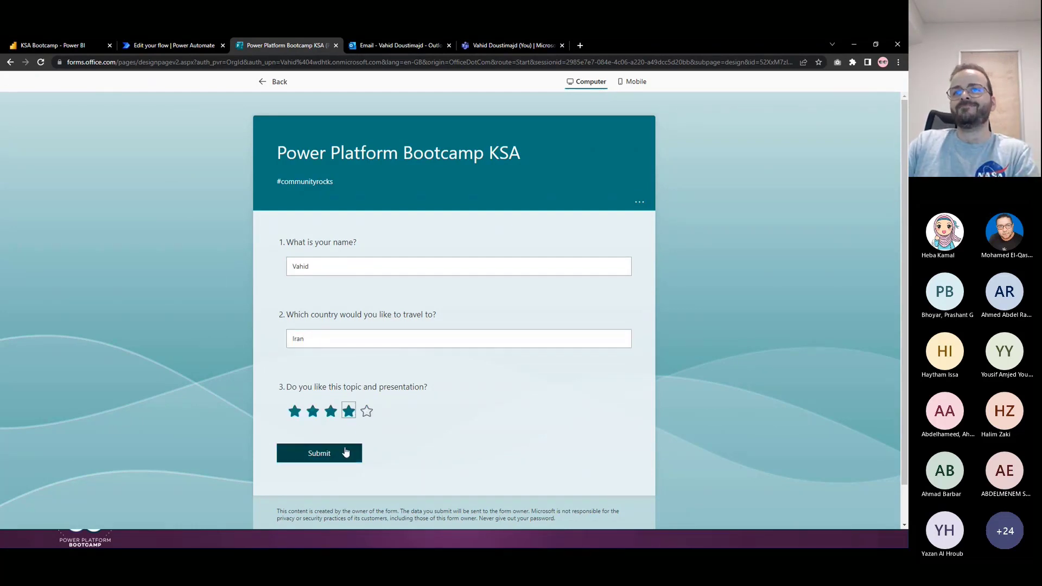
pyautogui.click(355, 459)
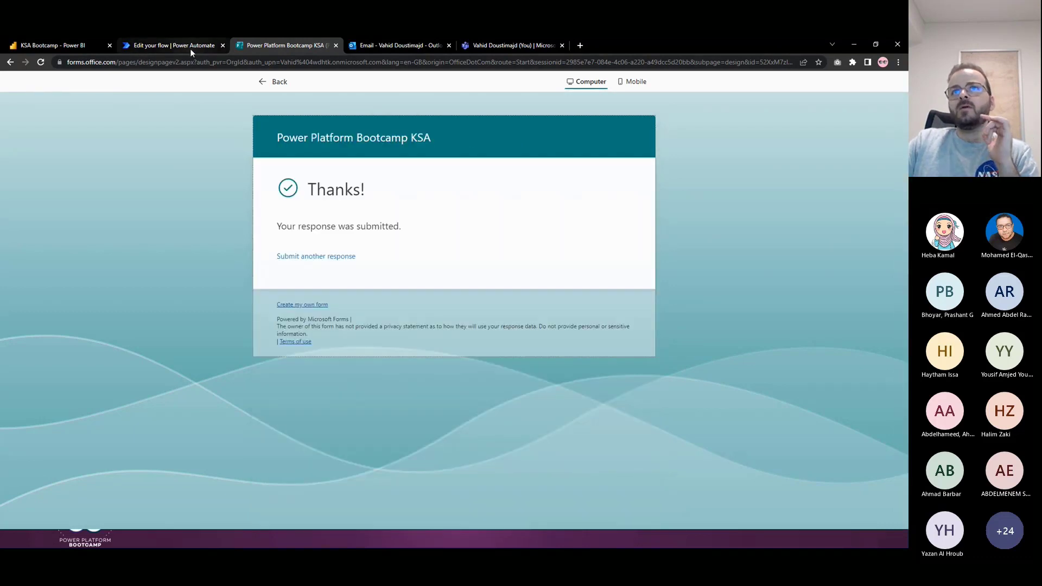
# Open the KSA Bootcamp flow's latest run in Power Automate and check the Name, Country and Rate inputs of Add rows to a dataset.
pyautogui.click(190, 47)
pyautogui.click(114, 104)
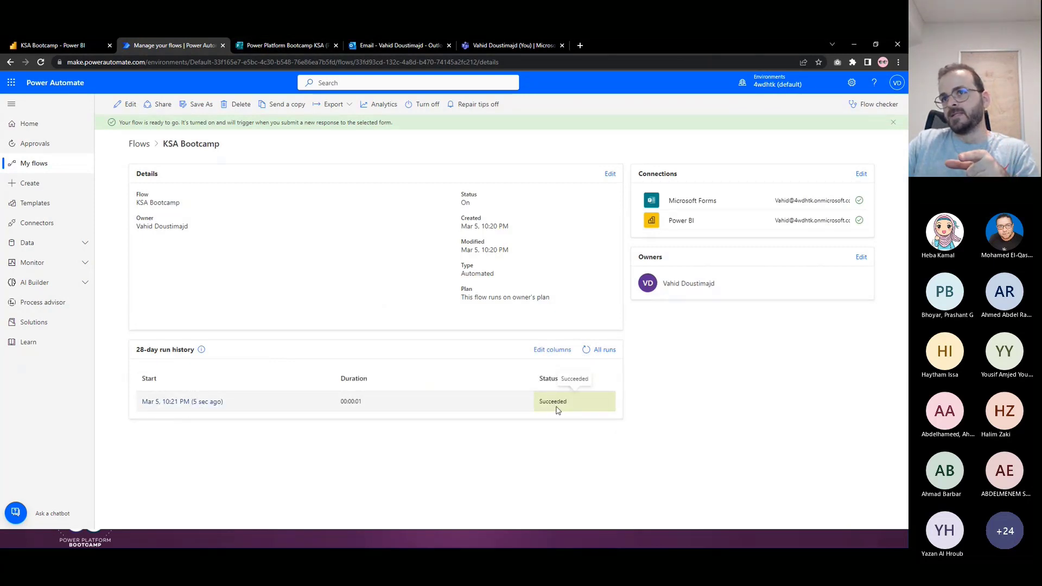
pyautogui.click(212, 406)
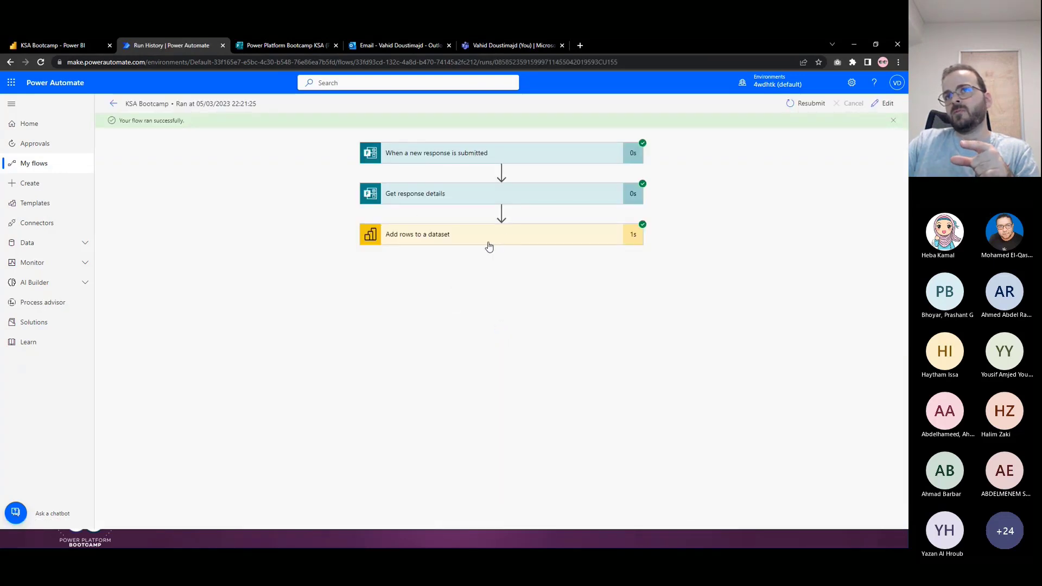
pyautogui.click(489, 241)
pyautogui.scroll(-2, 439, 455)
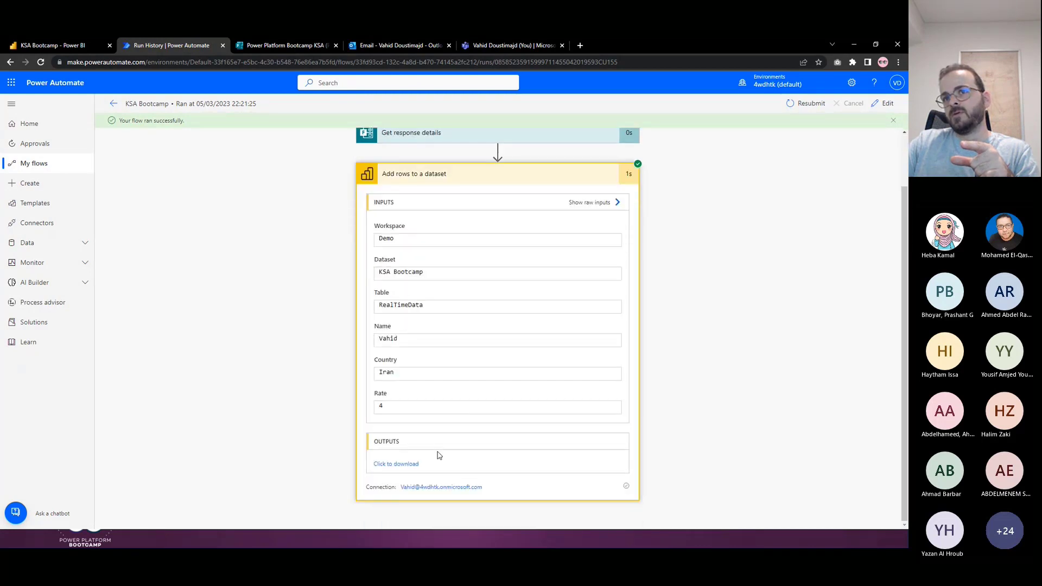
pyautogui.scroll(2, 412, 410)
pyautogui.moveTo(403, 401); pyautogui.dragTo(368, 476)
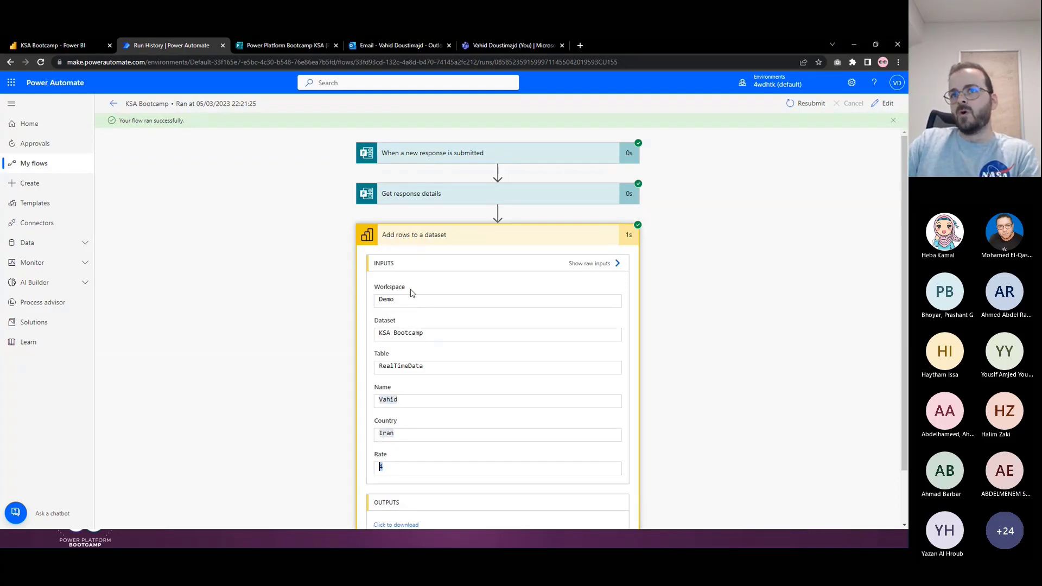
# Refresh the KSA Bootcamp report in Power BI to load the submitted response, and return to the form's question editor in Microsoft Forms.
pyautogui.click(59, 45)
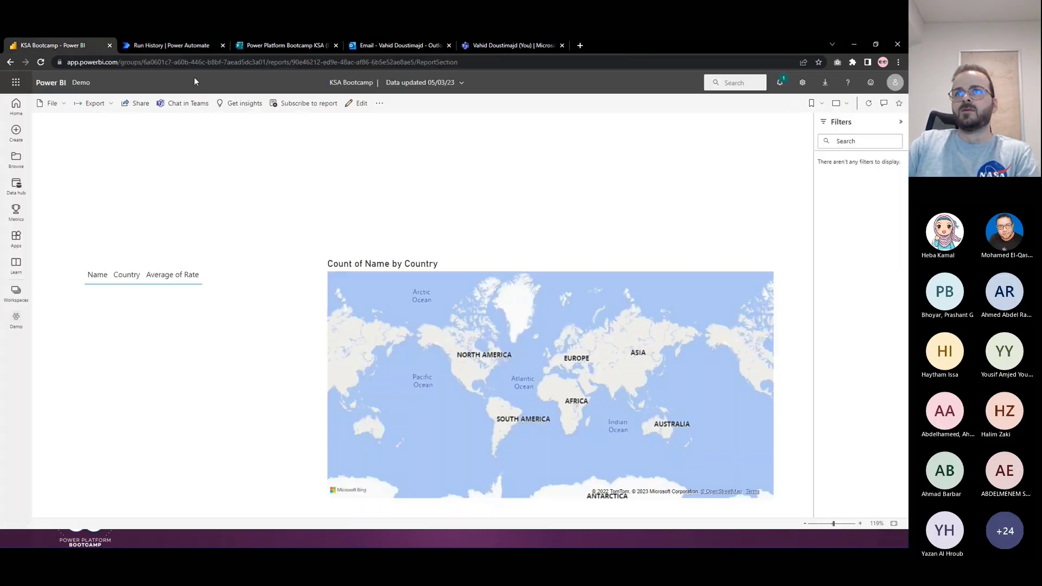
pyautogui.click(867, 106)
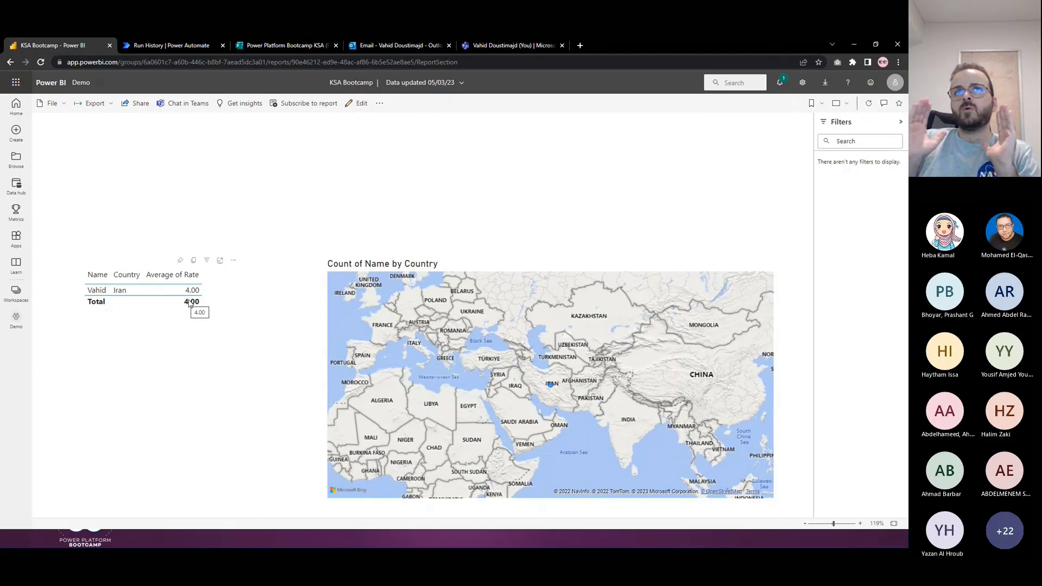
pyautogui.click(256, 38)
pyautogui.click(268, 82)
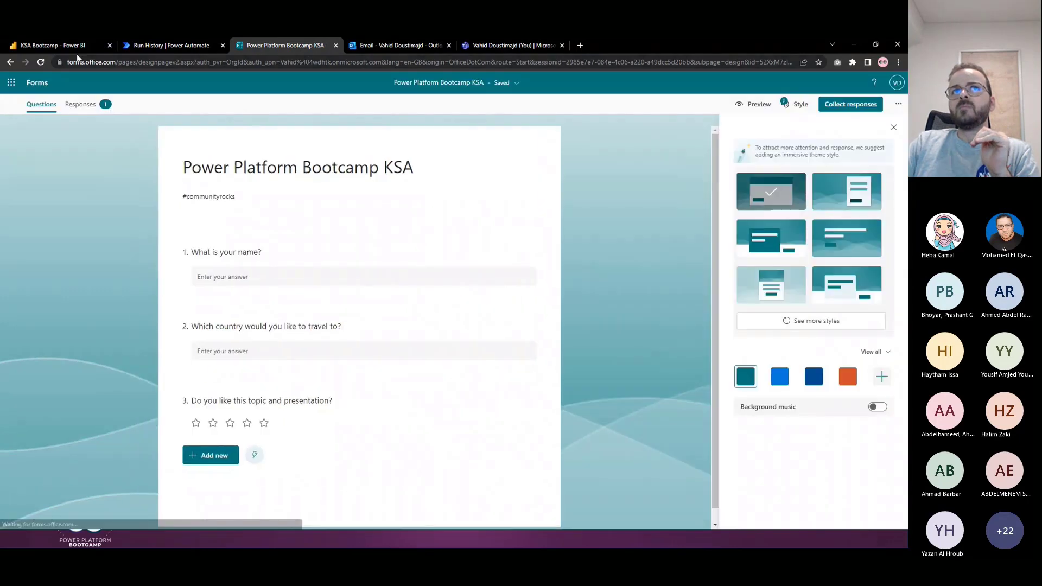
# Edit the KSA Bootcamp report in Power BI and try automatic page refresh on its page, turning it off again.
pyautogui.click(73, 45)
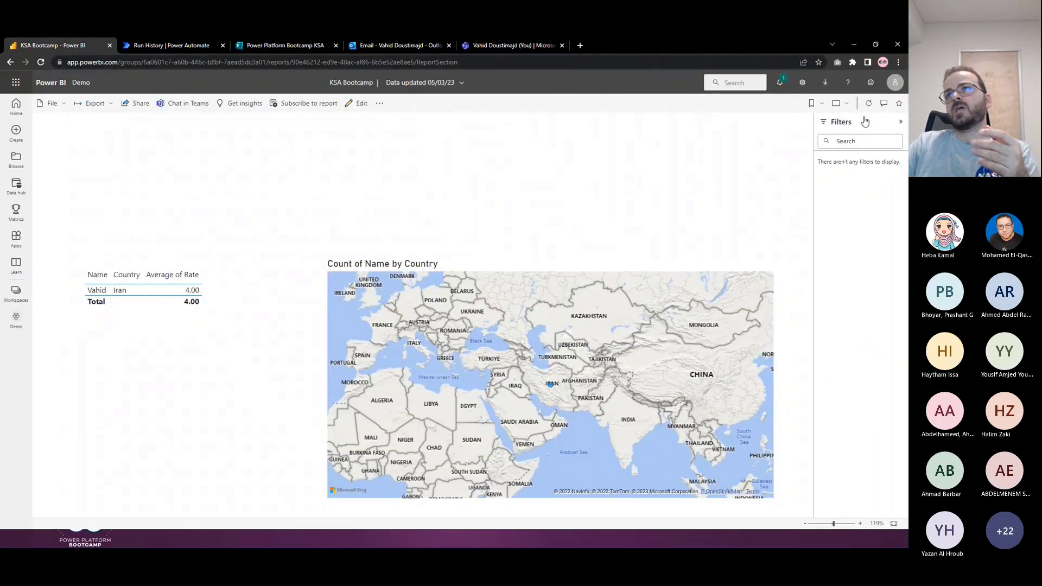
pyautogui.click(360, 104)
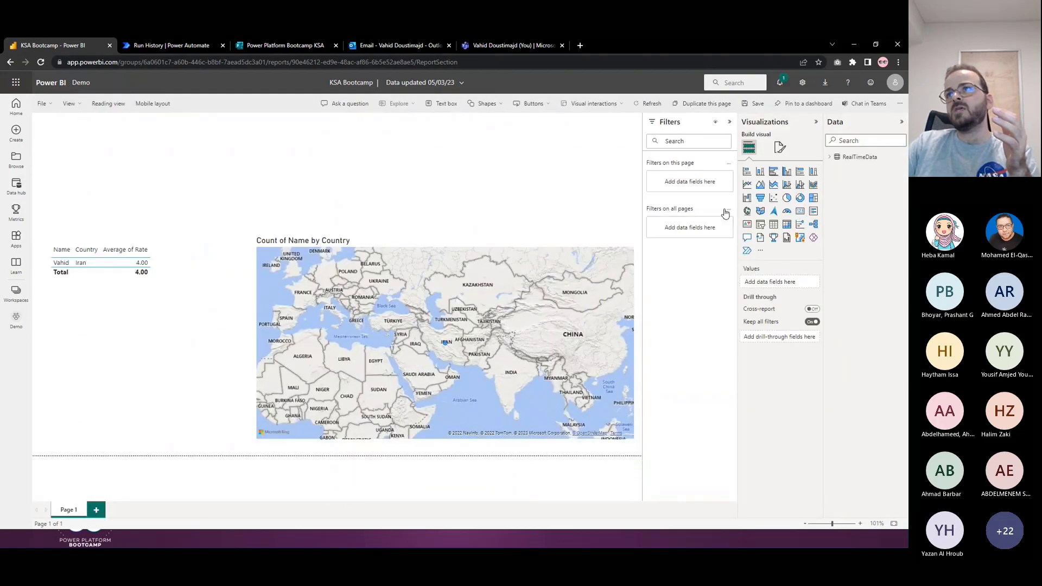
pyautogui.click(780, 148)
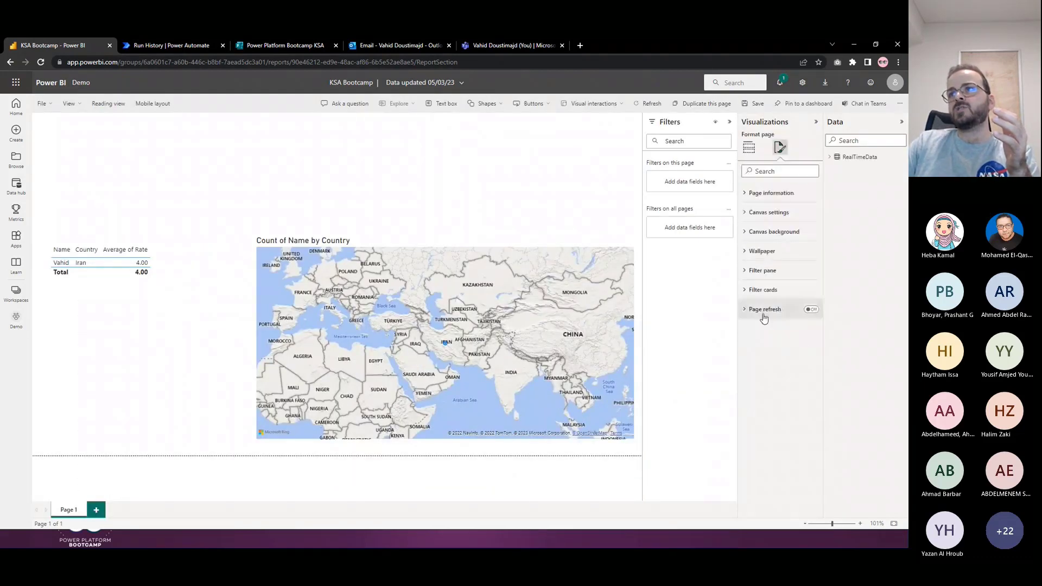
pyautogui.click(810, 309)
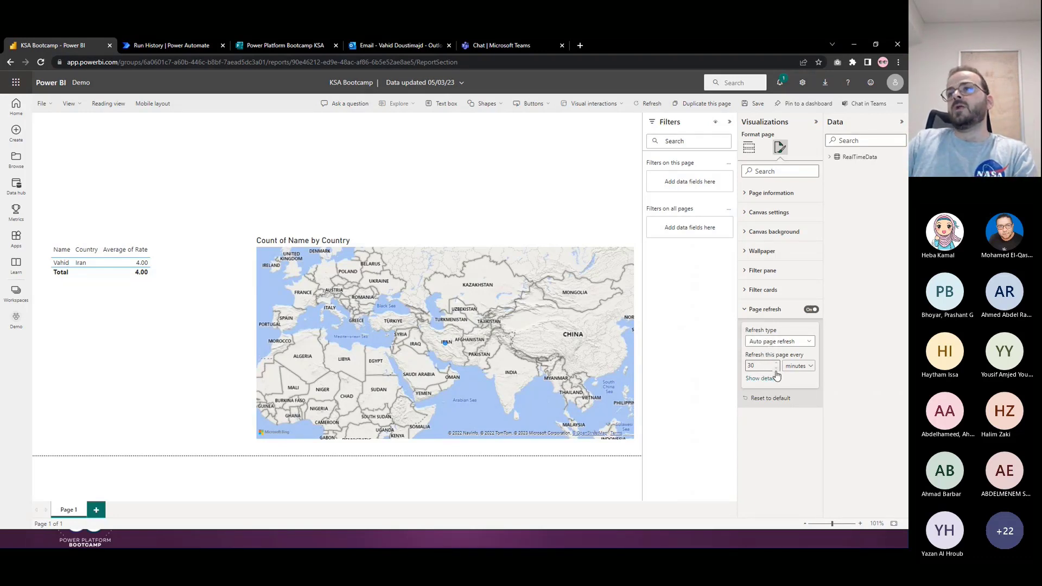
pyautogui.click(806, 311)
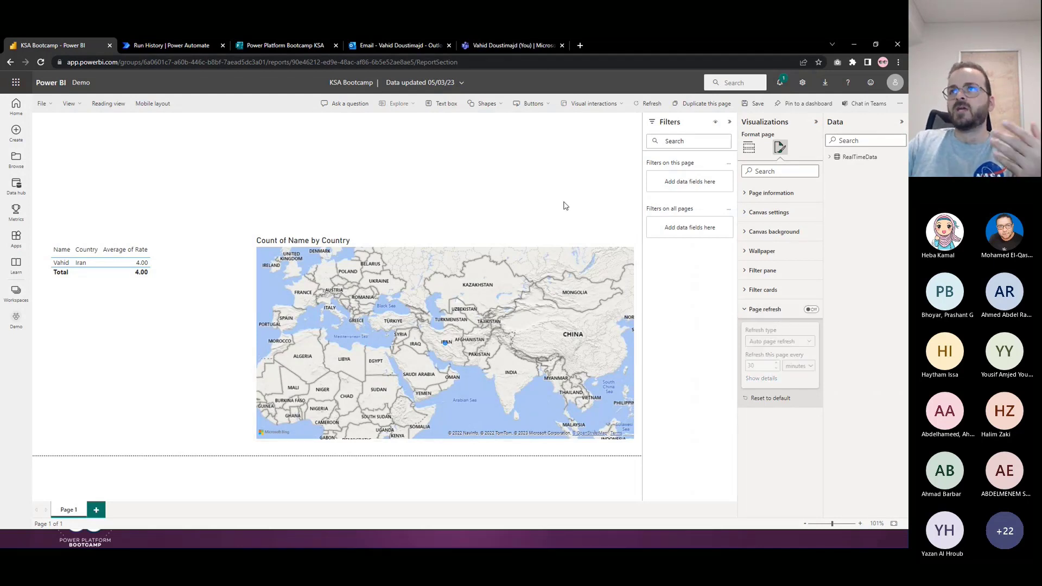
pyautogui.click(592, 192)
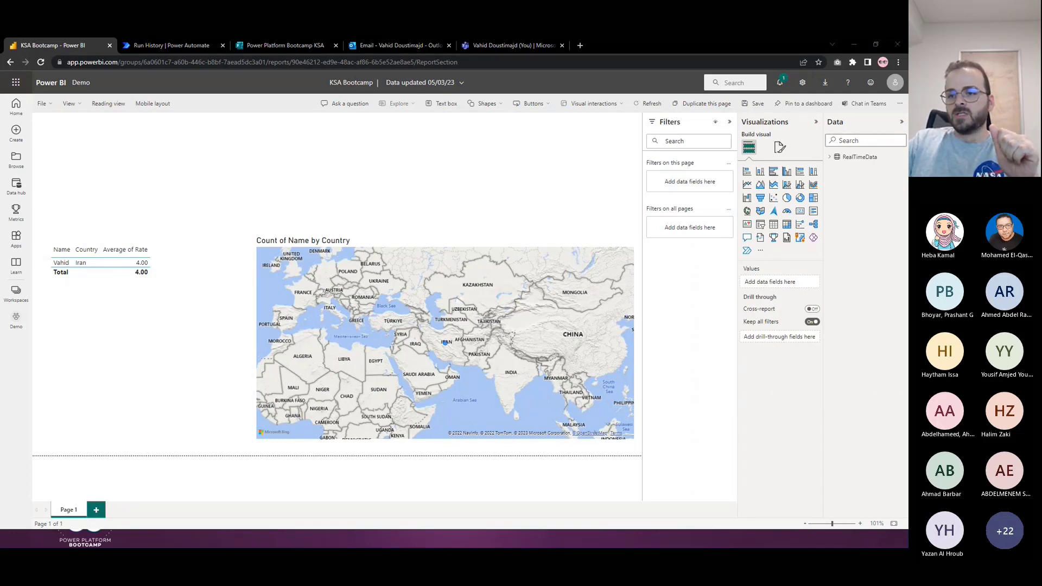
pyautogui.hotkey('alt', 'Tab')
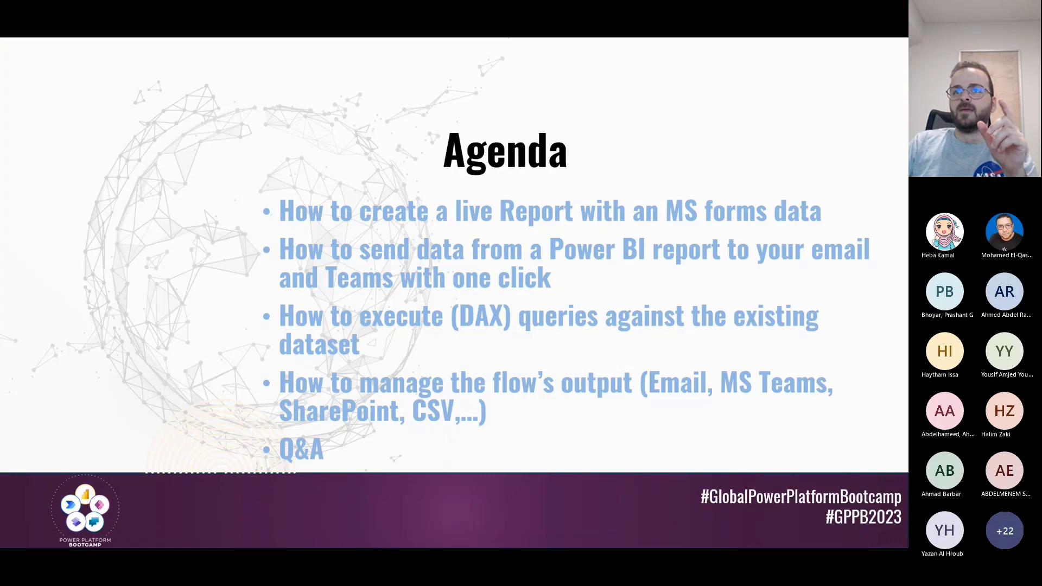
pyautogui.press('Right')
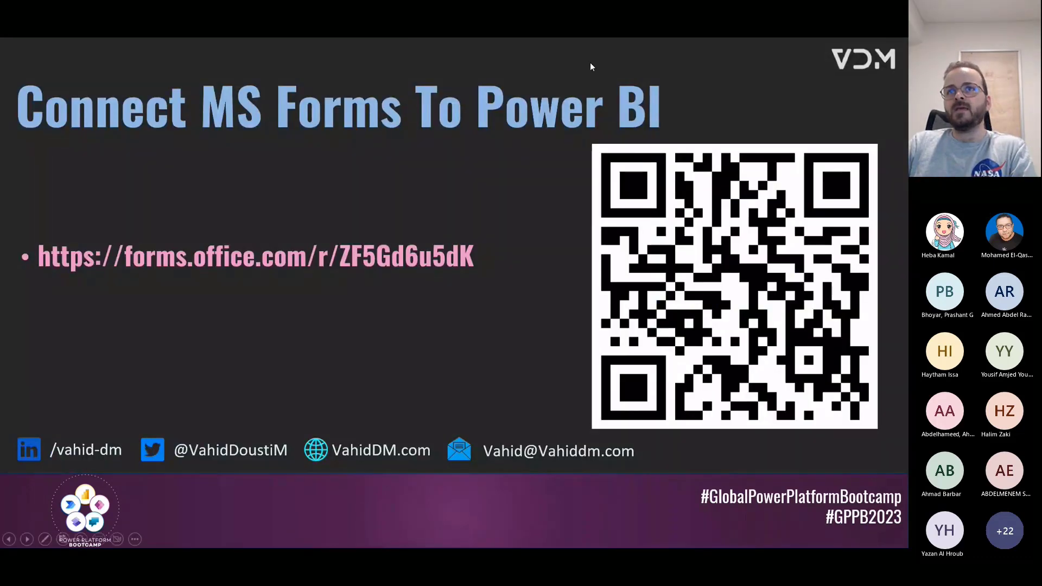
pyautogui.click(447, 258)
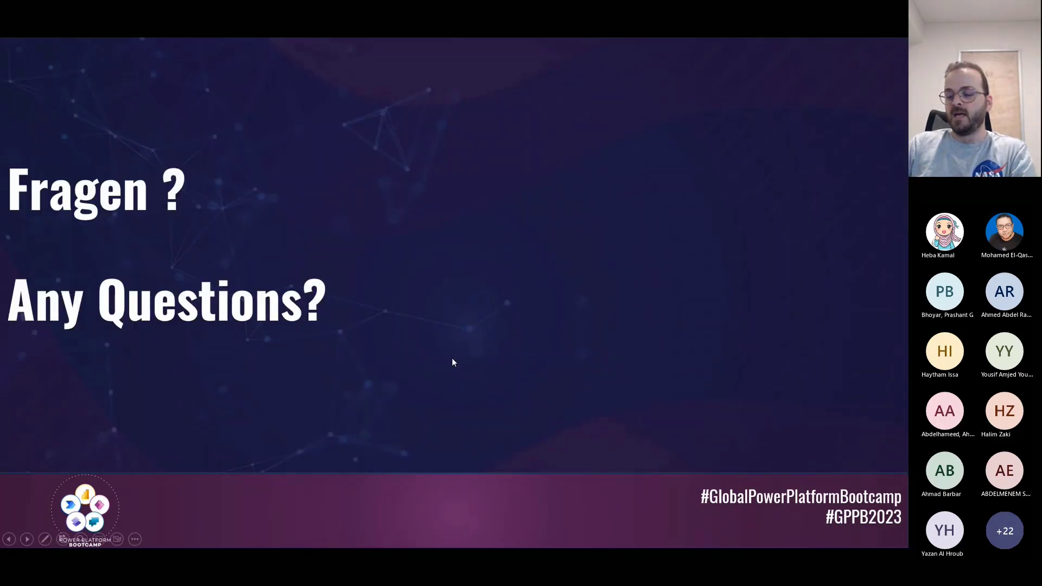
pyautogui.press('Left')
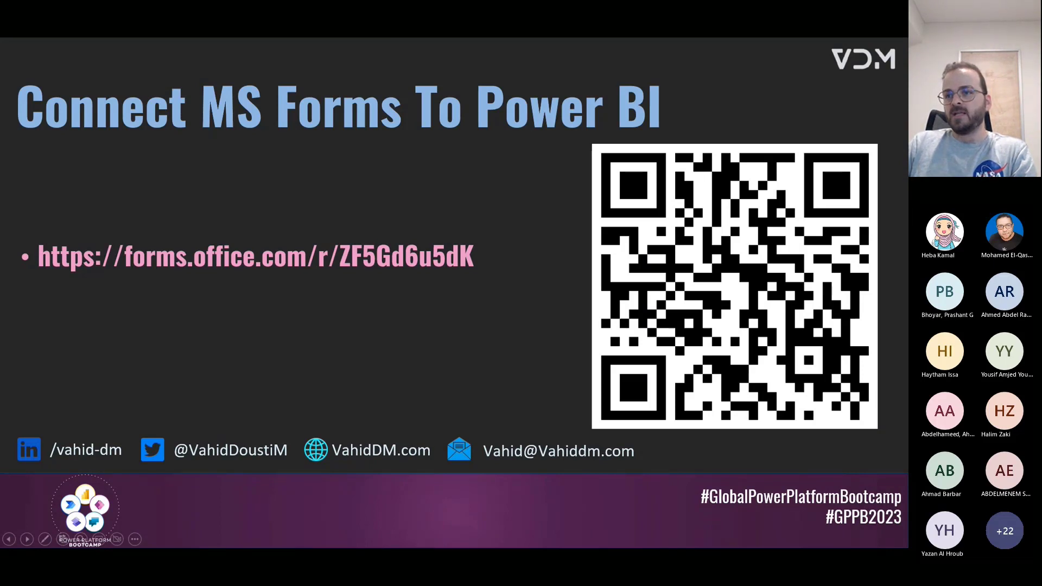
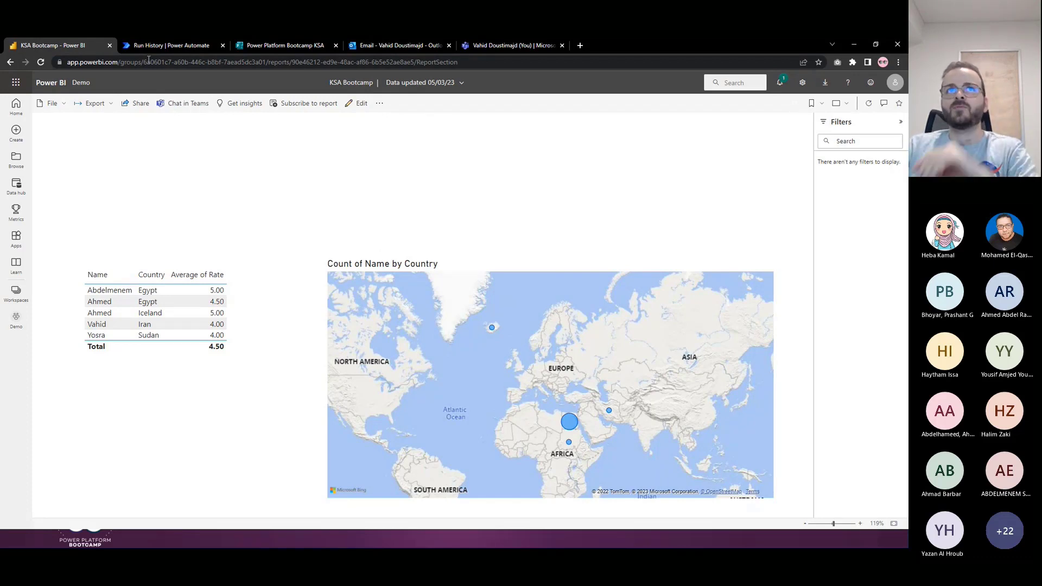
# Open the Demo report from the Demo workspace for editing and look at the export option of the sales table.
pyautogui.click(79, 84)
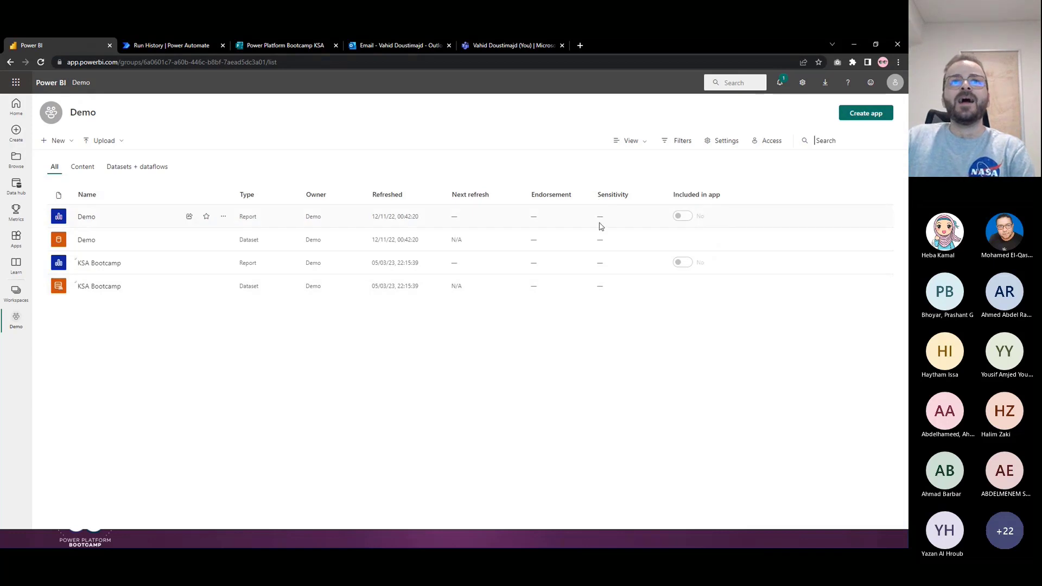
pyautogui.click(86, 219)
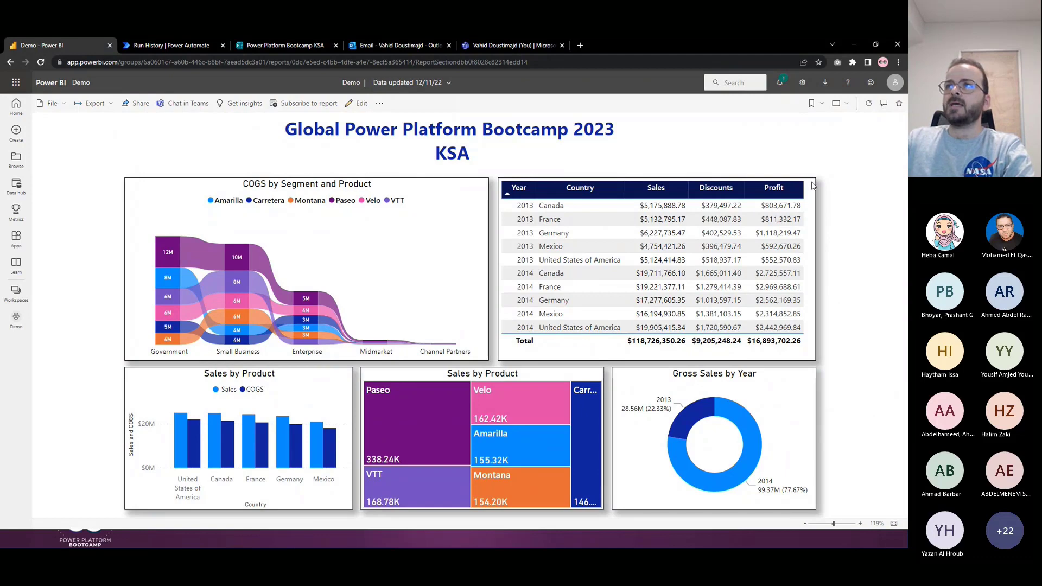
pyautogui.click(360, 103)
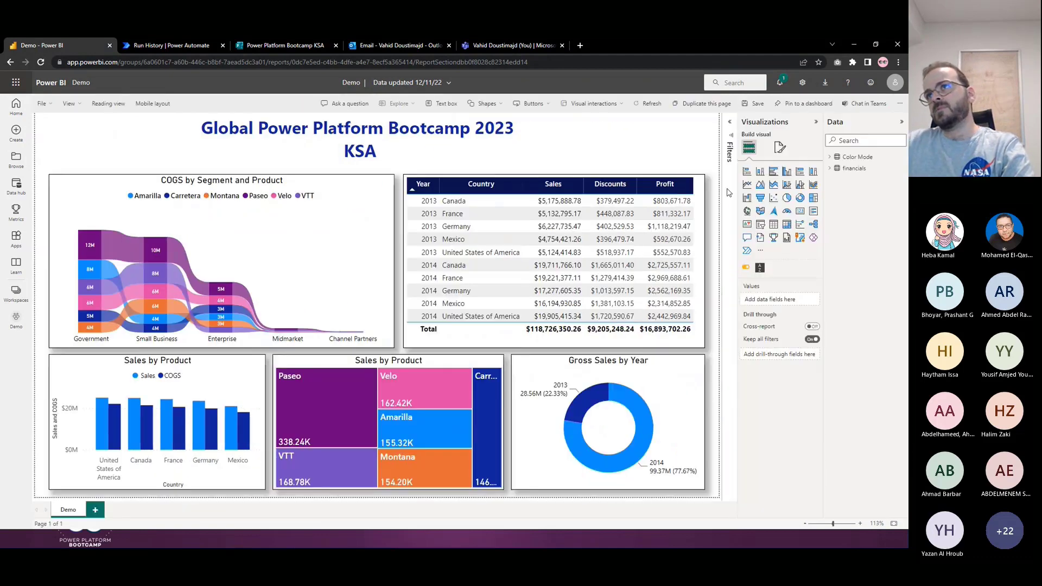
pyautogui.click(699, 170)
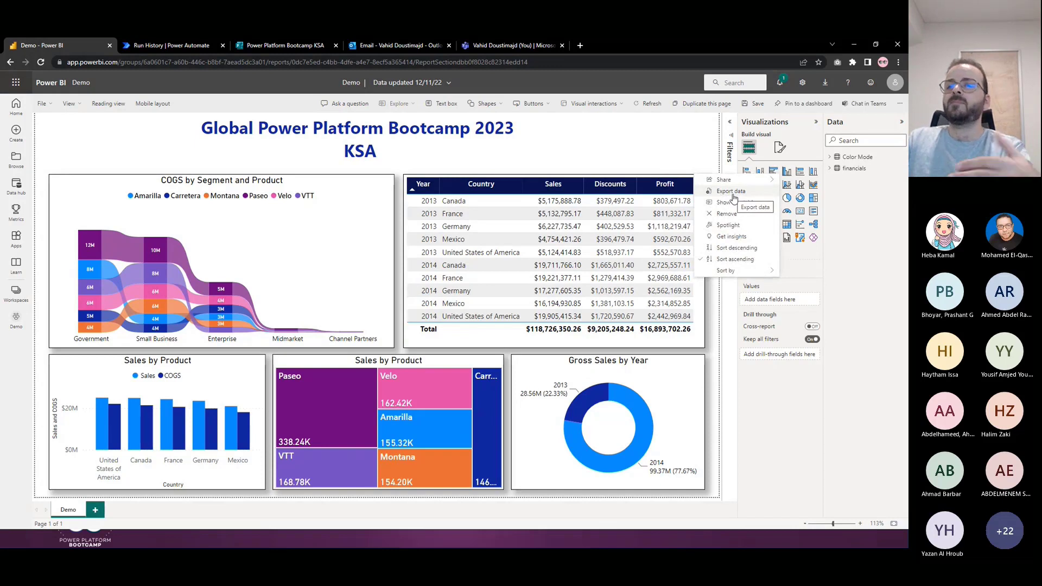
pyautogui.click(675, 165)
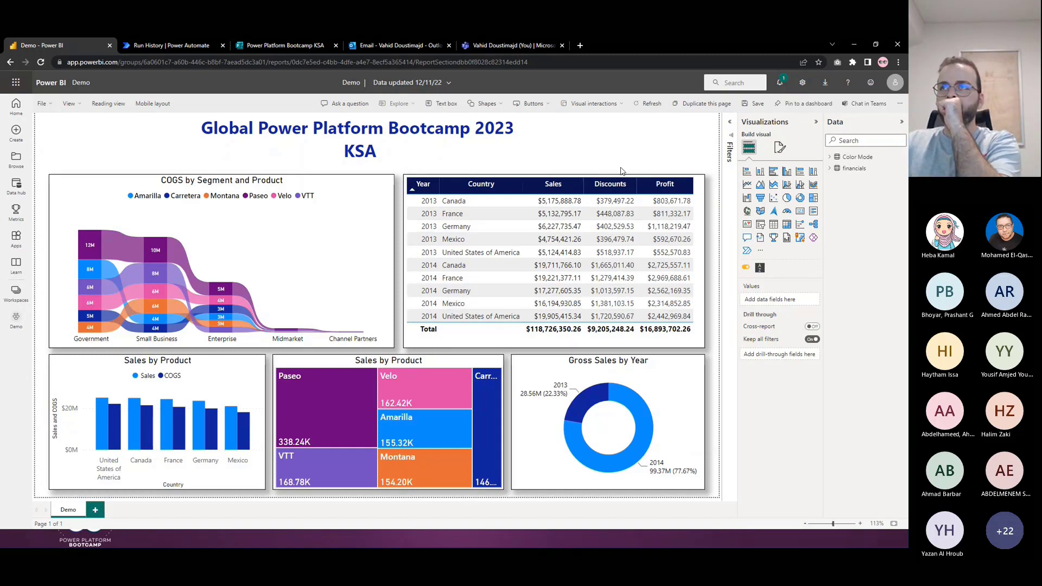
pyautogui.hotkey('ctrl', '2')
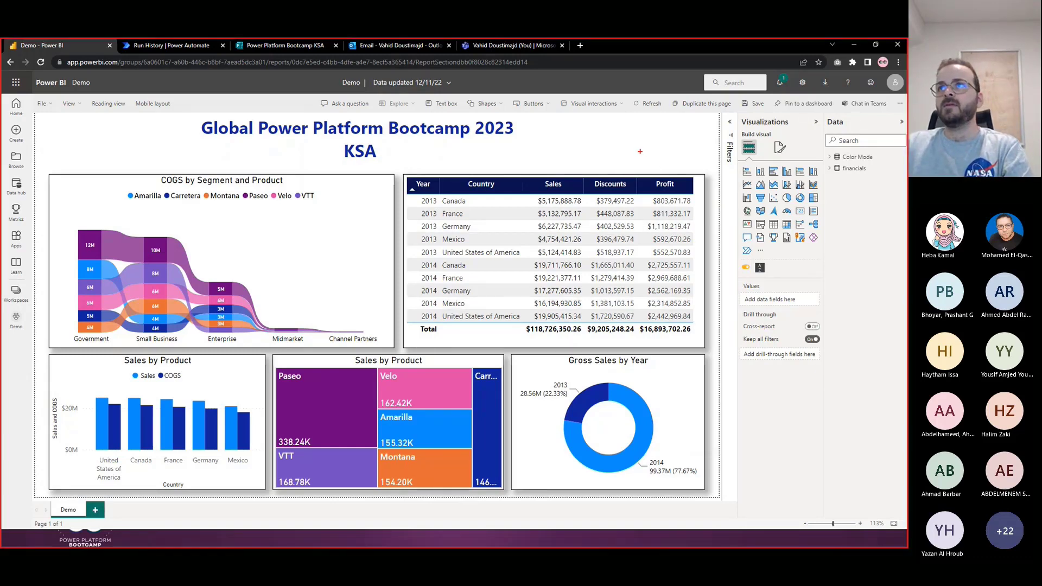
pyautogui.moveTo(640, 151); pyautogui.dragTo(706, 172)
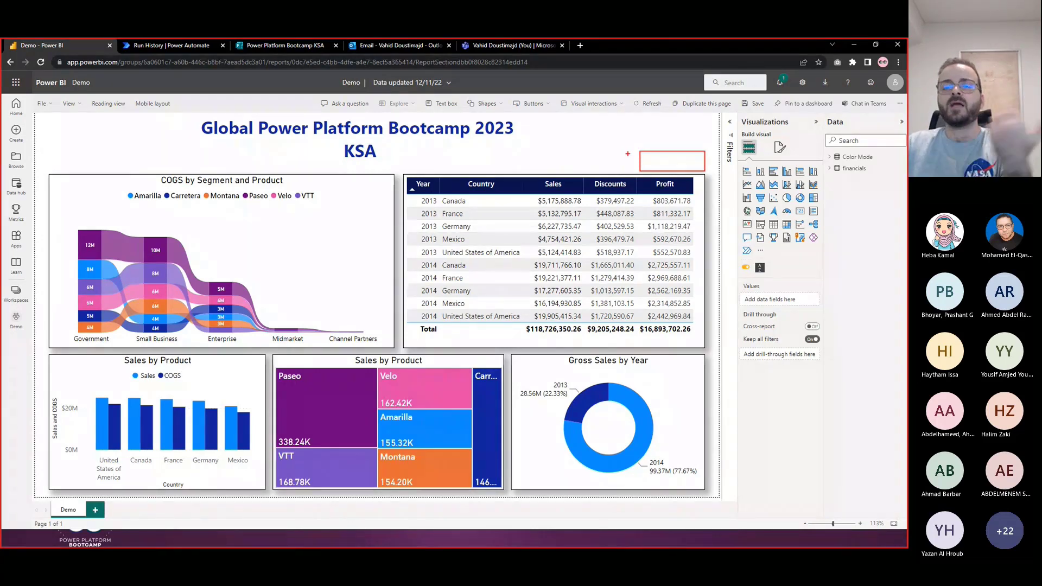
pyautogui.press('Escape')
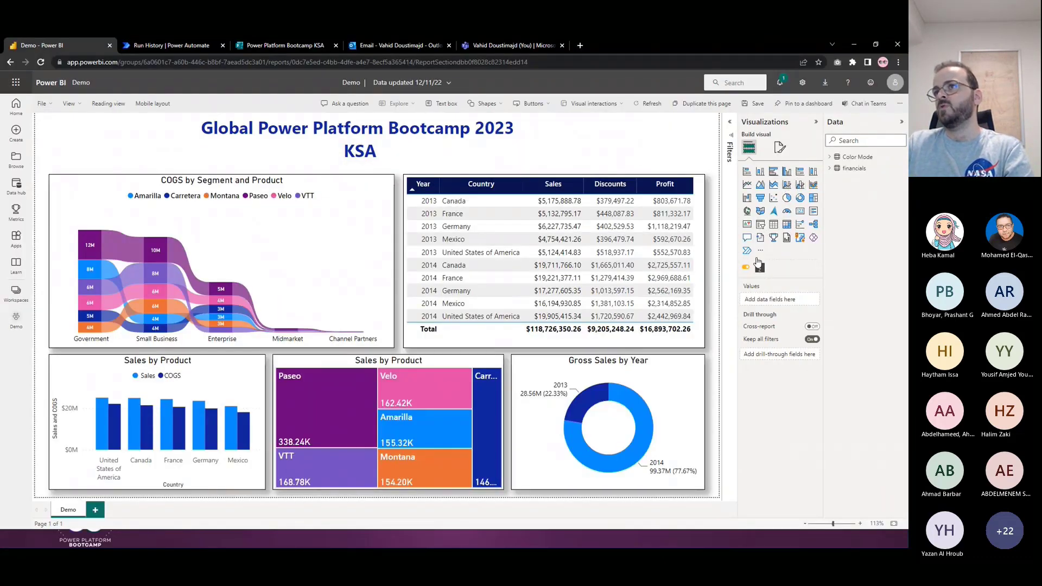
# Add a Power Automate visual to the Demo page, move it toward the middle and enlarge it to show all its setup instructions.
pyautogui.click(671, 182)
pyautogui.click(643, 153)
pyautogui.click(747, 250)
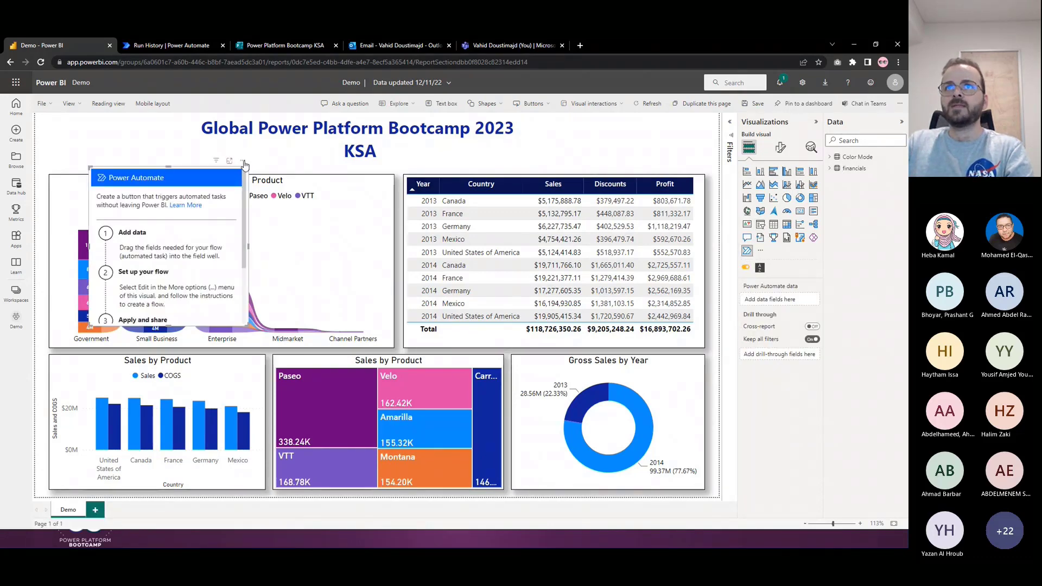
pyautogui.moveTo(243, 169); pyautogui.dragTo(471, 150)
pyautogui.moveTo(477, 308); pyautogui.dragTo(501, 380)
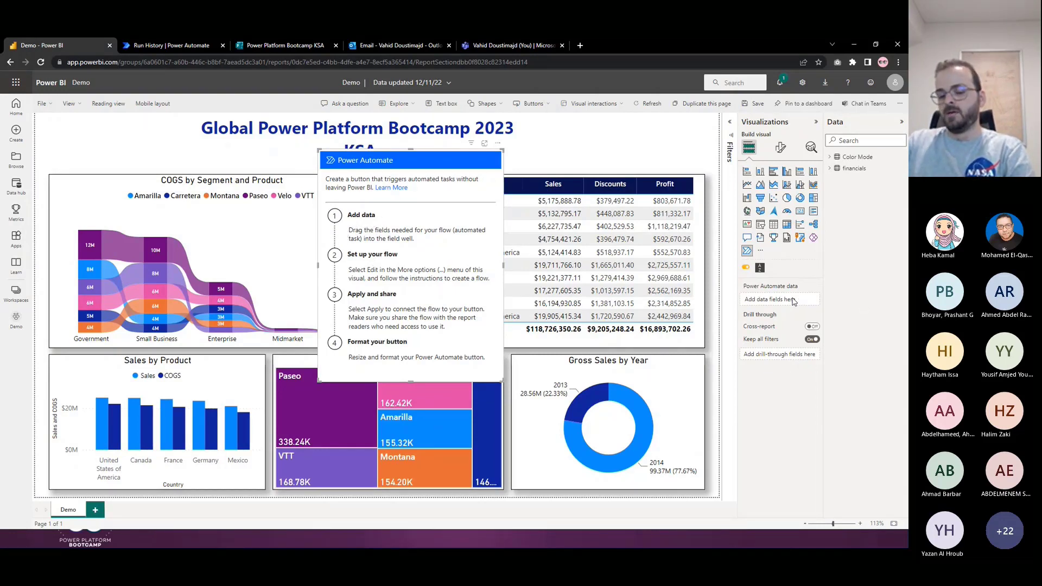
pyautogui.hotkey('ctrl', '2')
pyautogui.moveTo(740, 280)
pyautogui.mouseDown()
pyautogui.moveTo(814, 311)
pyautogui.moveTo(779, 307)
pyautogui.mouseUp()
pyautogui.hotkey('ctrl', 'z')
pyautogui.hotkey('ctrl', 'z')
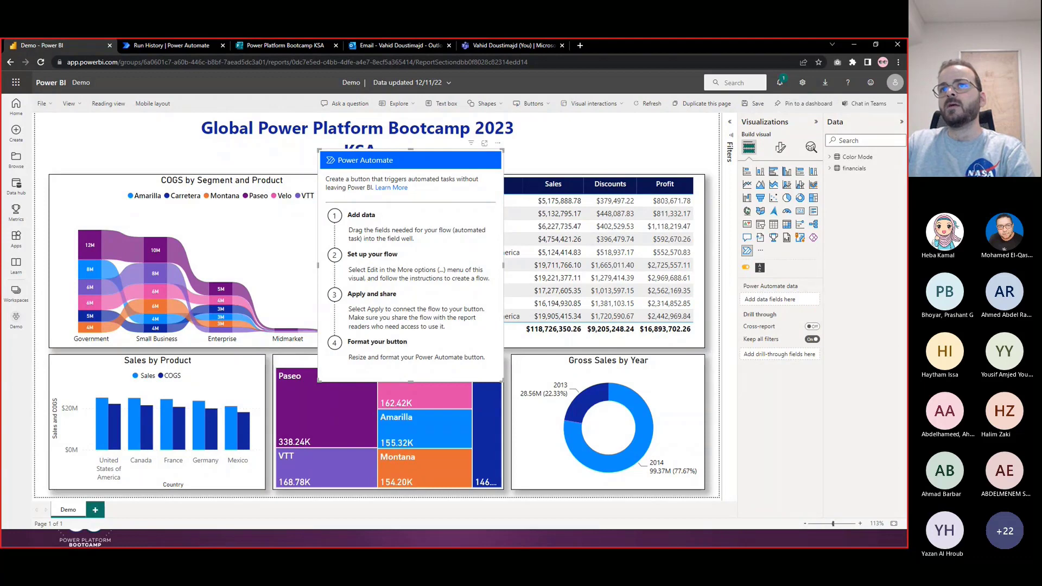
pyautogui.press('Escape')
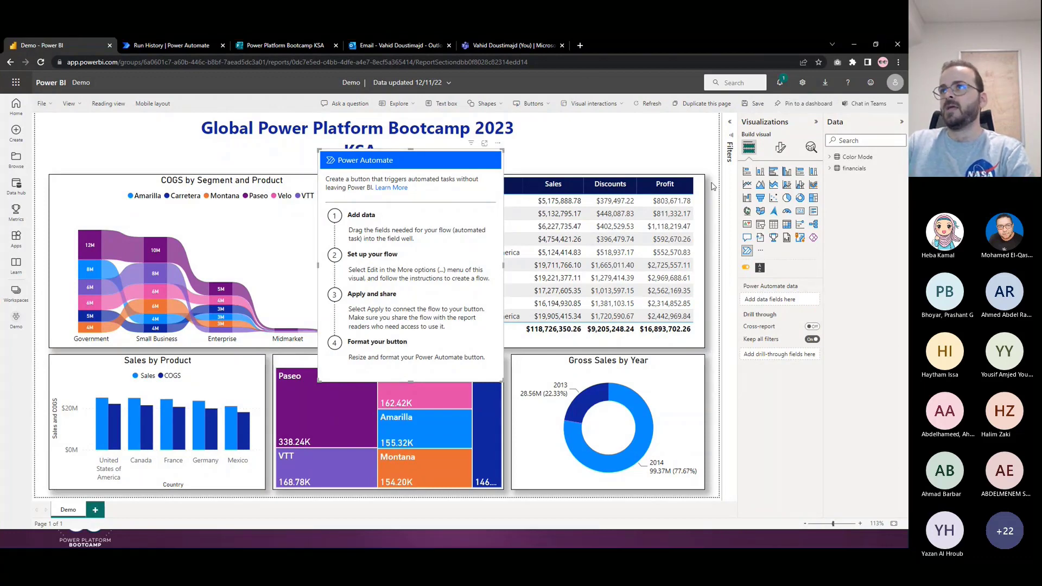
# Move the Power Automate visual off the table and give it the financials fields Year, Country, Sales, Discounts and Profit as data.
pyautogui.moveTo(490, 145); pyautogui.dragTo(374, 156)
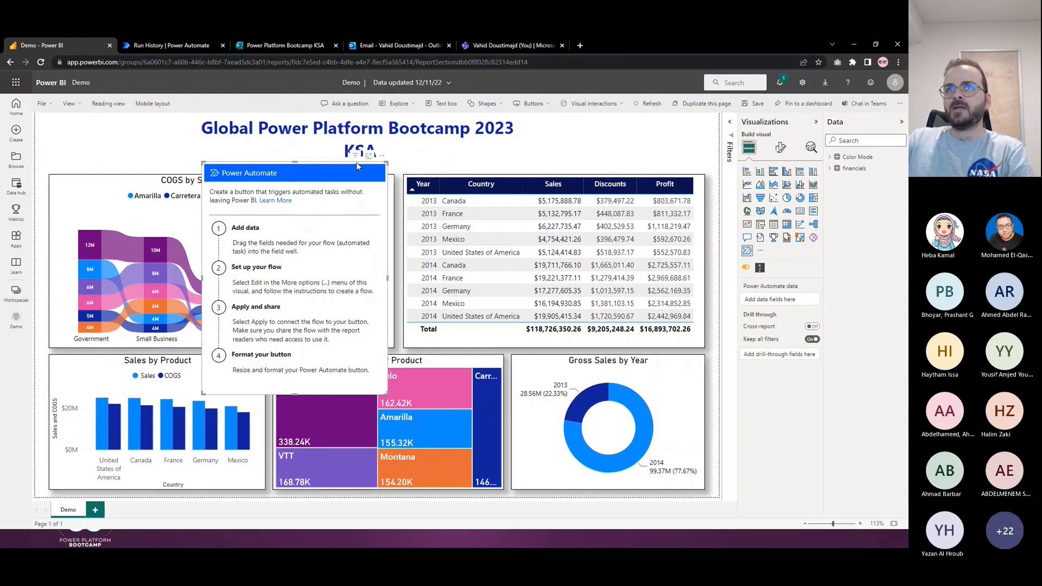
pyautogui.click(834, 169)
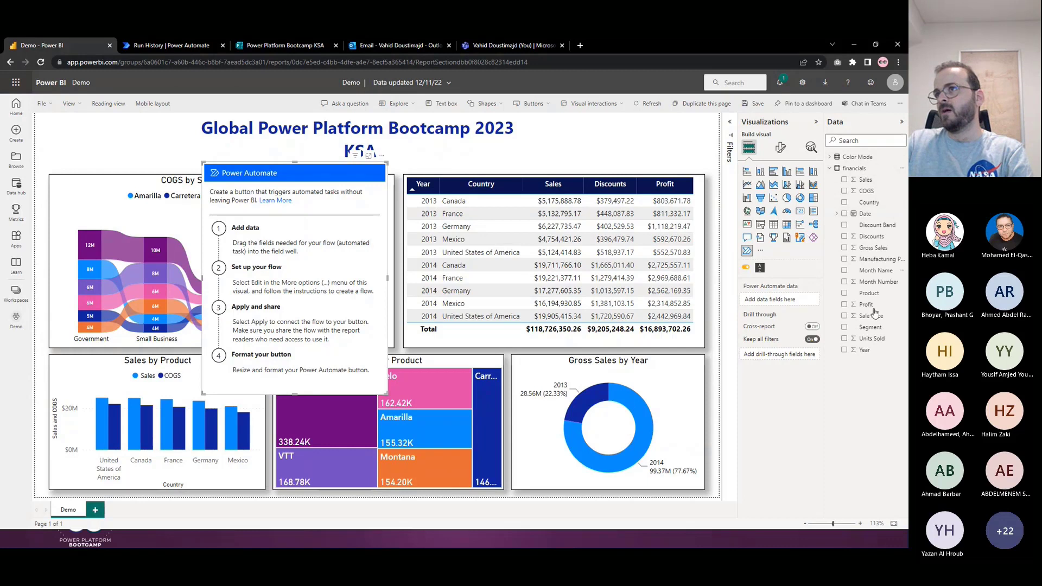
pyautogui.moveTo(864, 351); pyautogui.dragTo(784, 305)
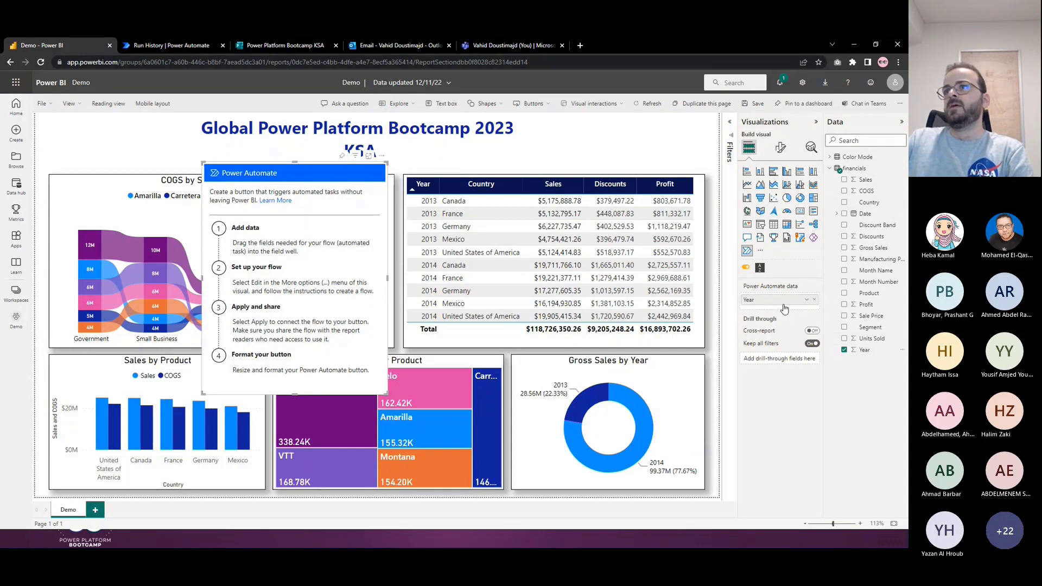
pyautogui.moveTo(876, 204); pyautogui.dragTo(780, 305)
pyautogui.moveTo(867, 182); pyautogui.dragTo(795, 317)
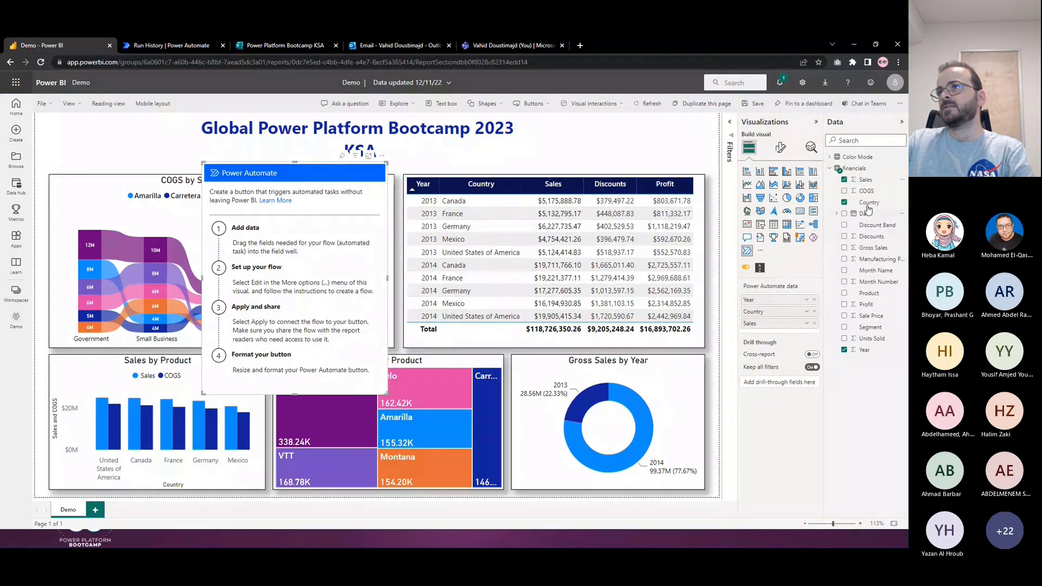
pyautogui.moveTo(878, 236); pyautogui.dragTo(788, 331)
pyautogui.moveTo(866, 304); pyautogui.dragTo(782, 345)
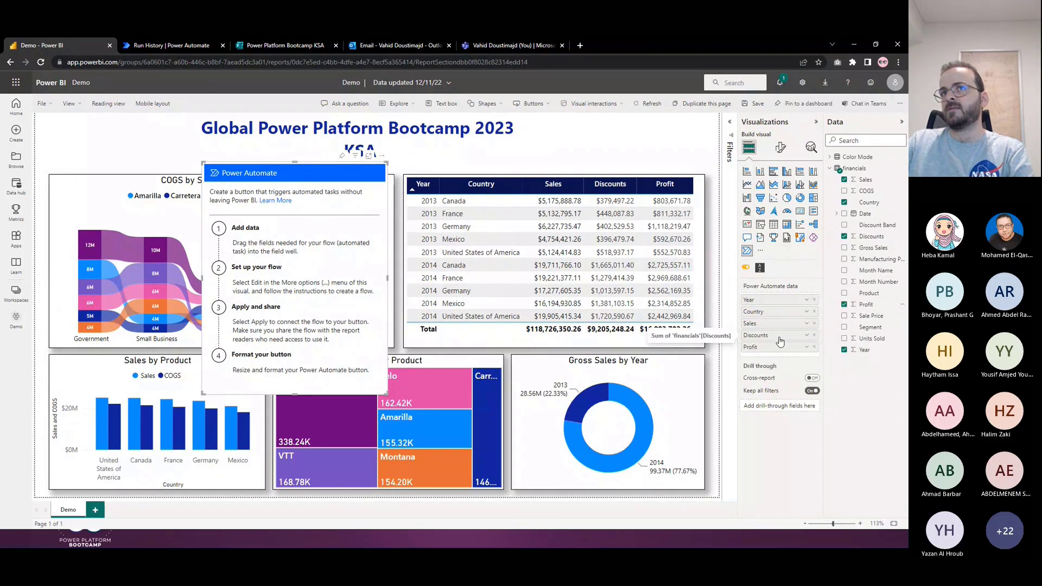
# Create a new instant cloud flow from the Power Automate visual and start a new step below the Power BI button clicked trigger.
pyautogui.click(383, 159)
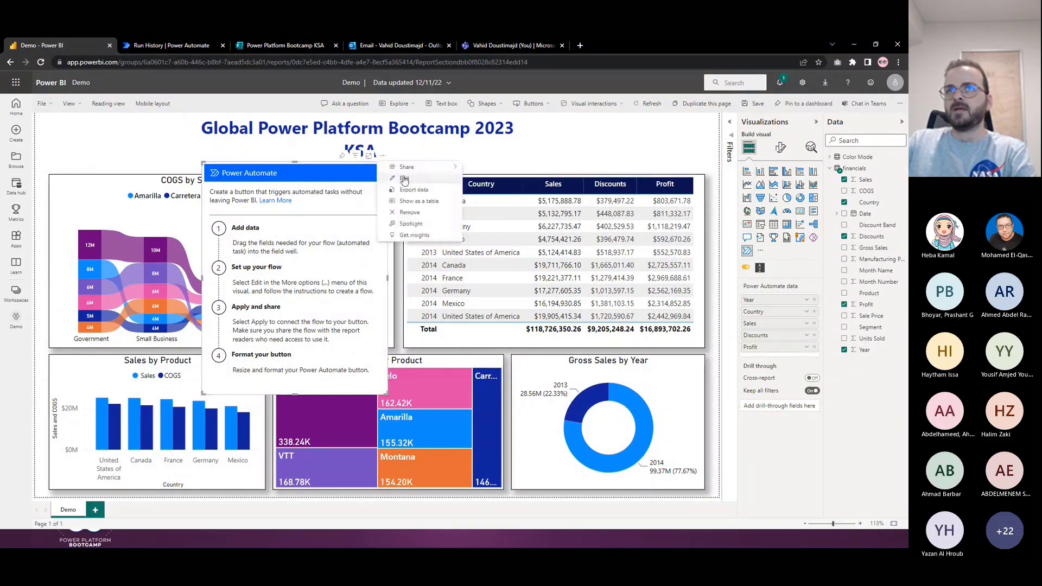
pyautogui.click(404, 179)
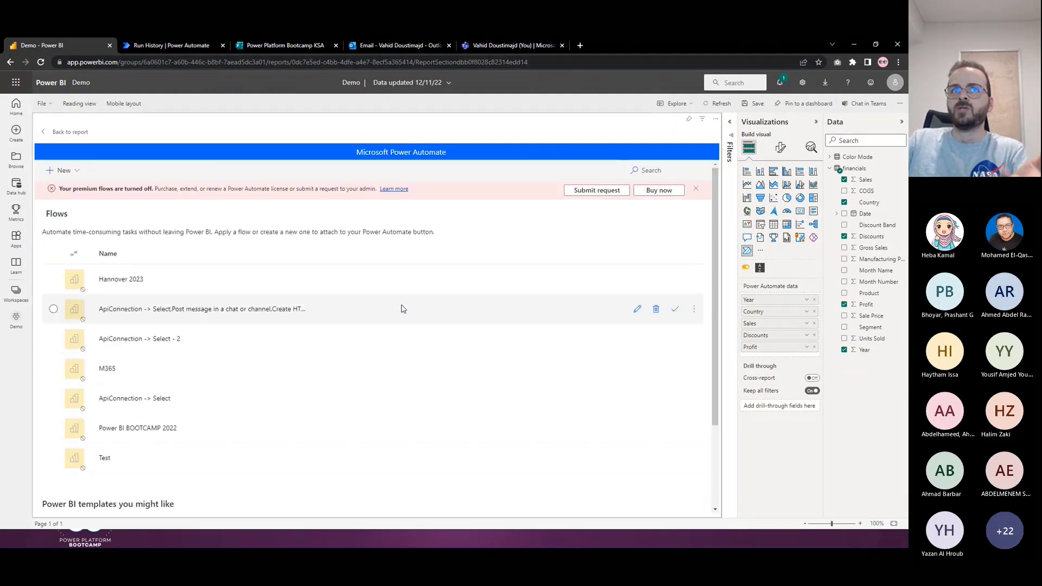
pyautogui.click(696, 189)
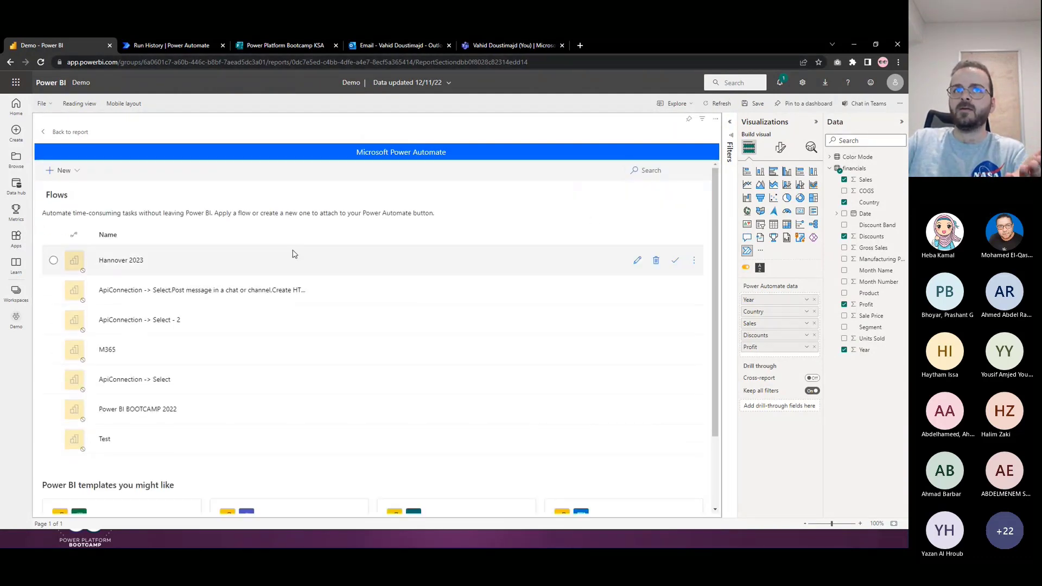
pyautogui.click(66, 172)
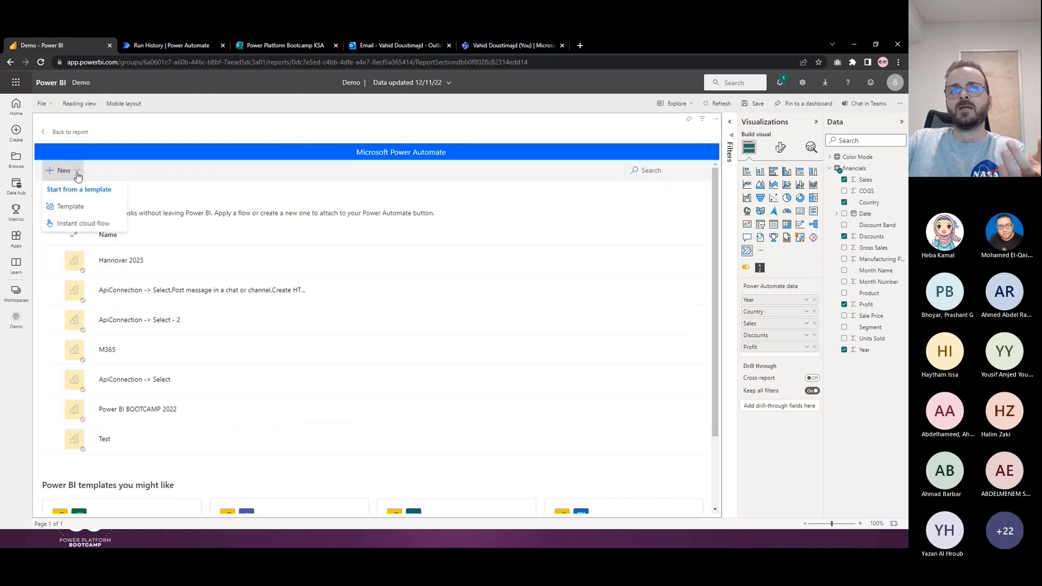
pyautogui.click(75, 225)
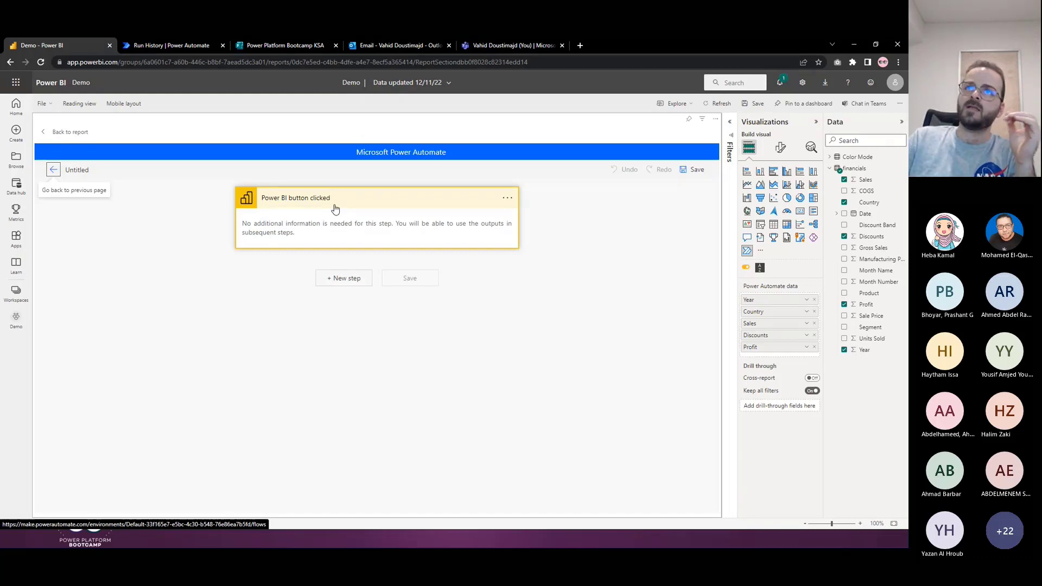
pyautogui.click(344, 279)
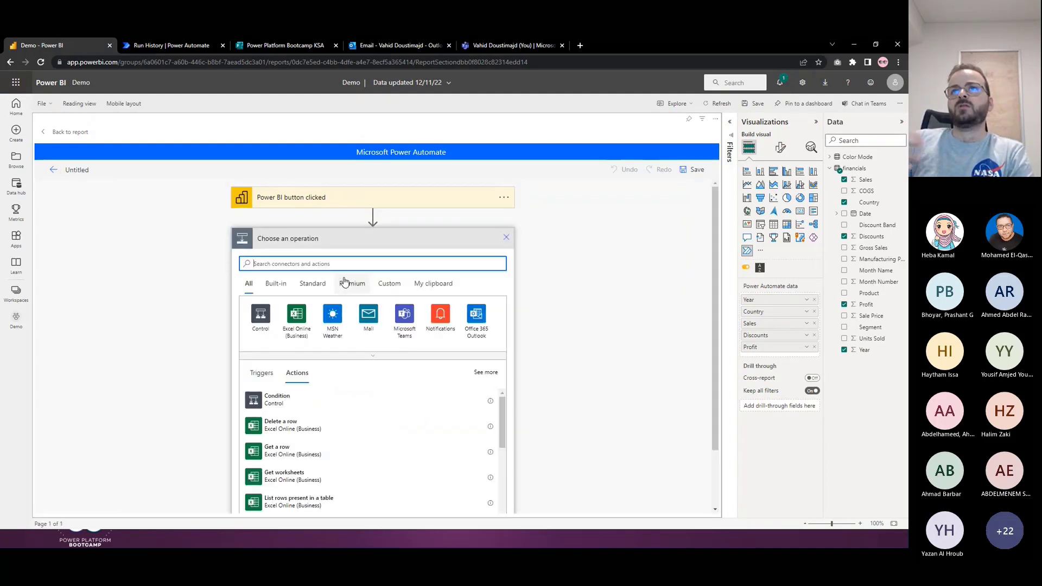
pyautogui.hotkey('ctrl', '2')
pyautogui.moveTo(734, 287); pyautogui.dragTo(811, 356)
pyautogui.press('Escape')
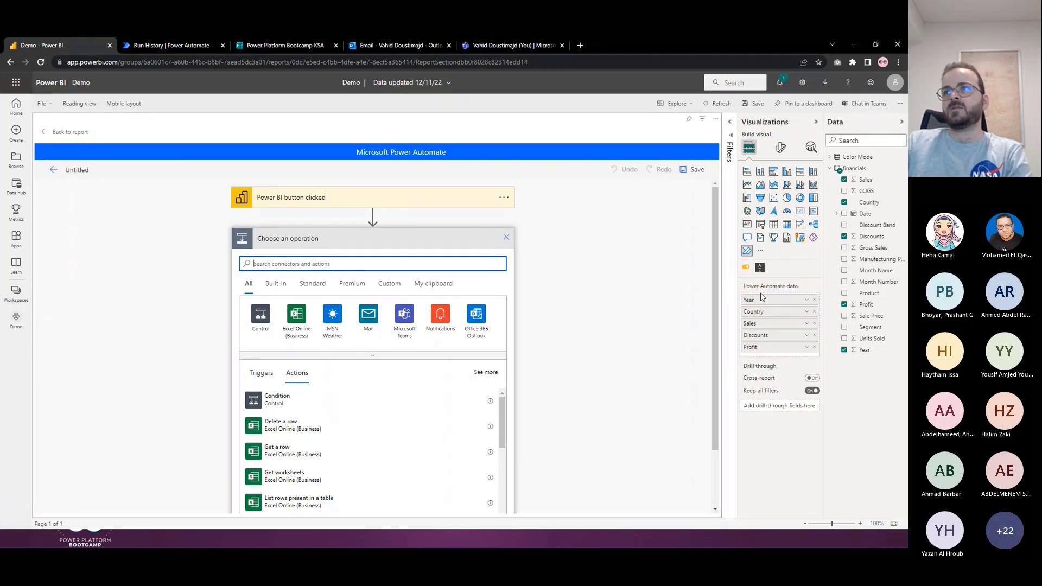
# Add a Data Operation Select action below the trigger and use Power BI data as its From source.
pyautogui.write('operation')
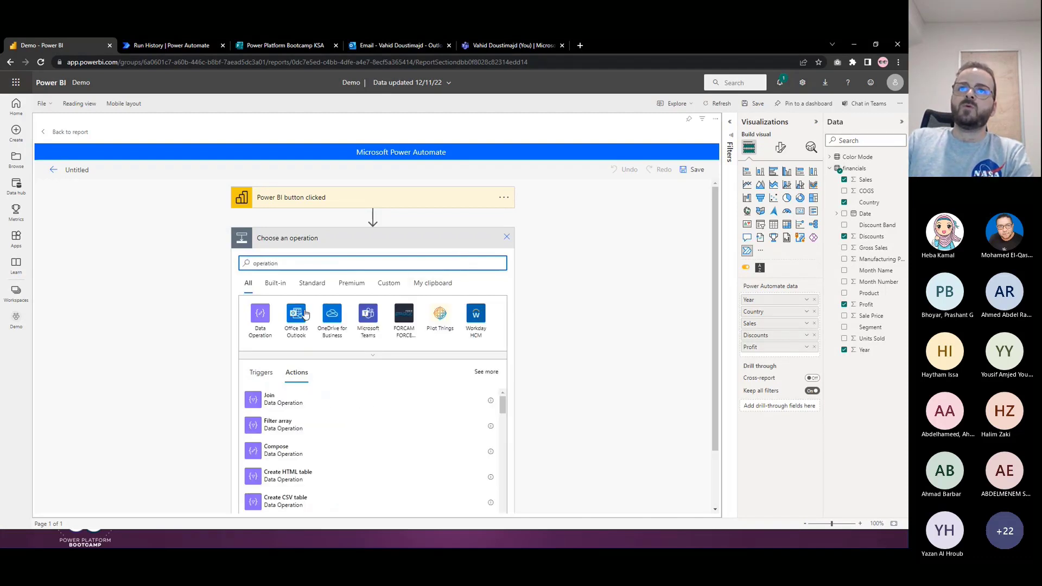
pyautogui.click(261, 318)
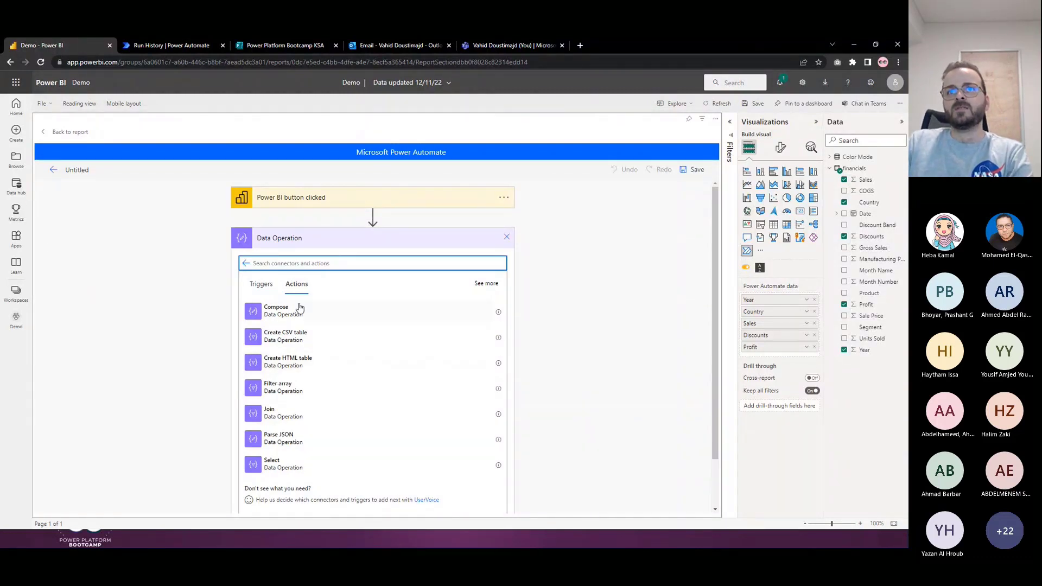
pyautogui.click(282, 466)
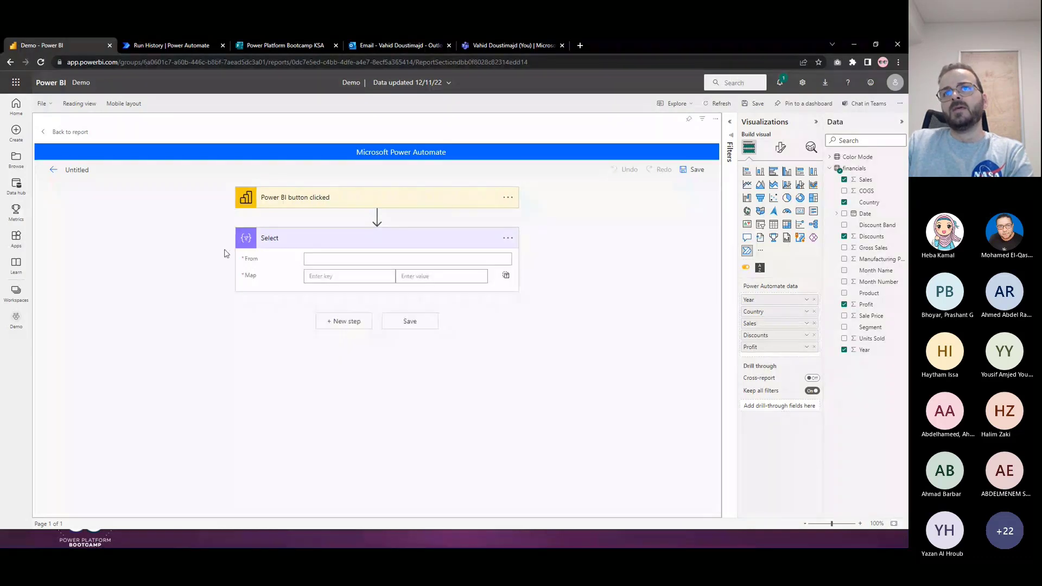
pyautogui.scroll(-3, 643, 405)
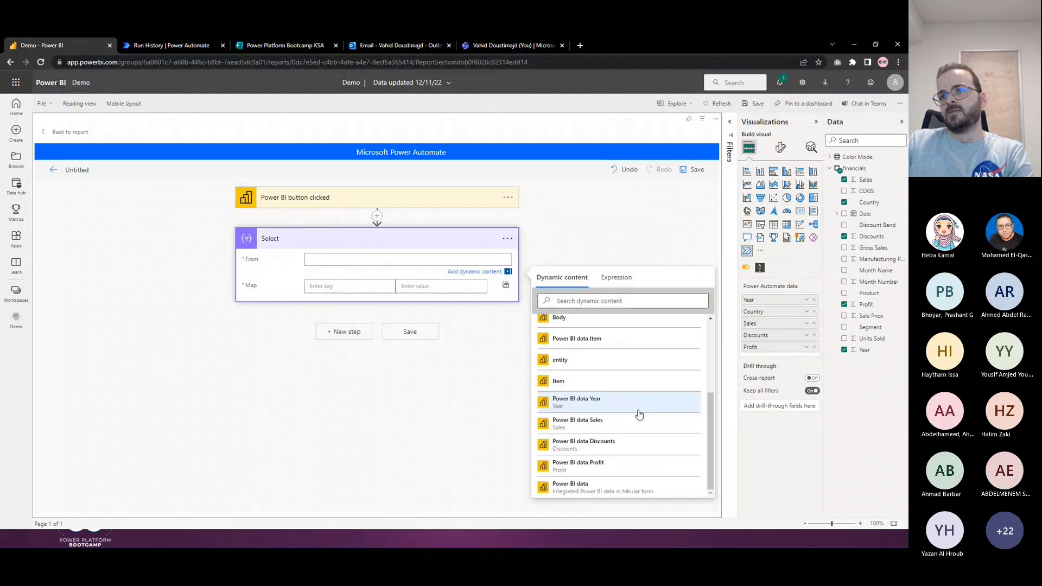
pyautogui.click(585, 491)
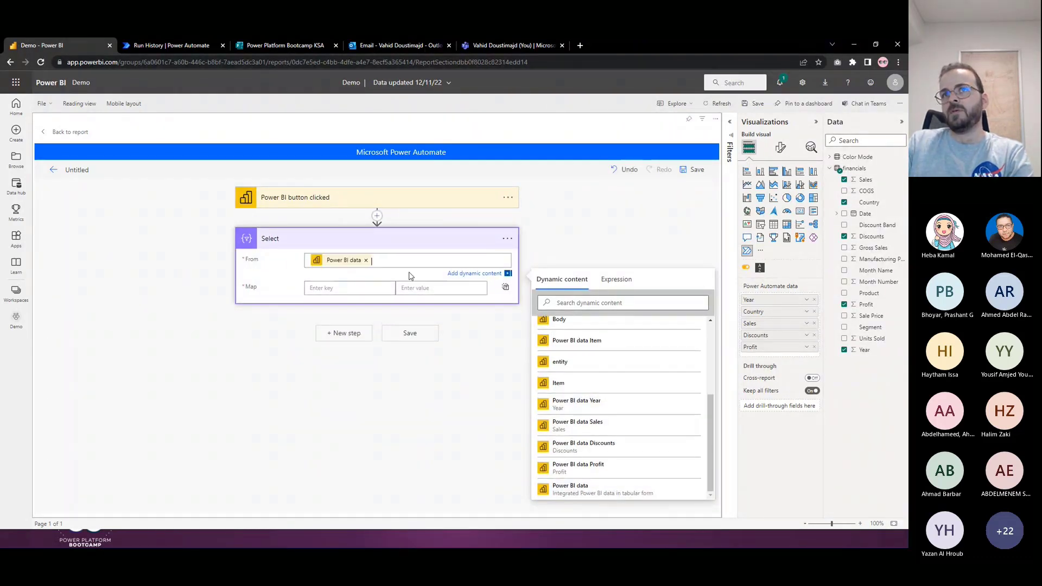
# Map the keys Year and Country in the Select action to the Power BI data Year and Power BI data Country values.
pyautogui.click(369, 290)
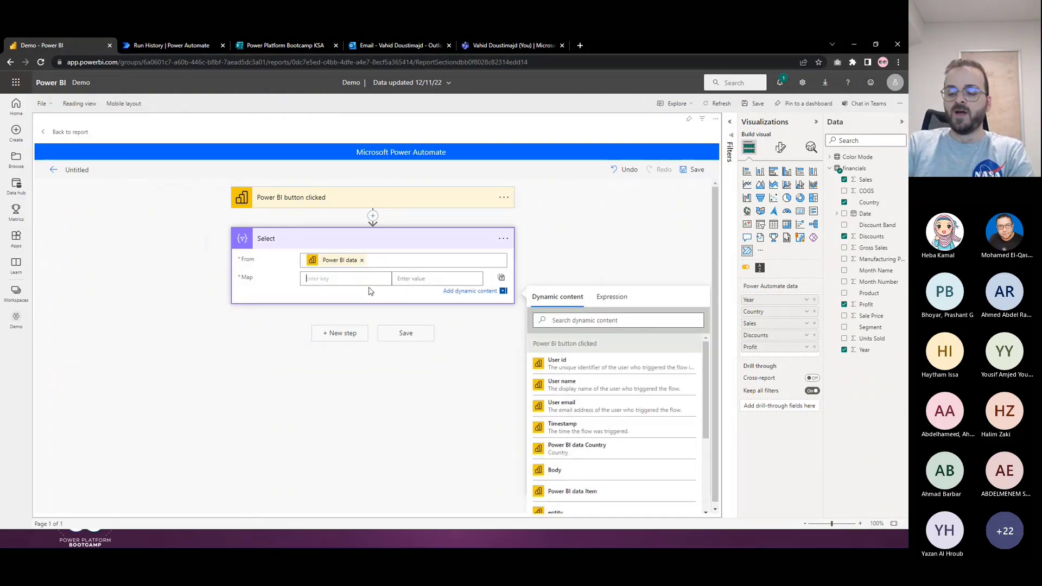
pyautogui.write('Year')
pyautogui.scroll(-3, 565, 461)
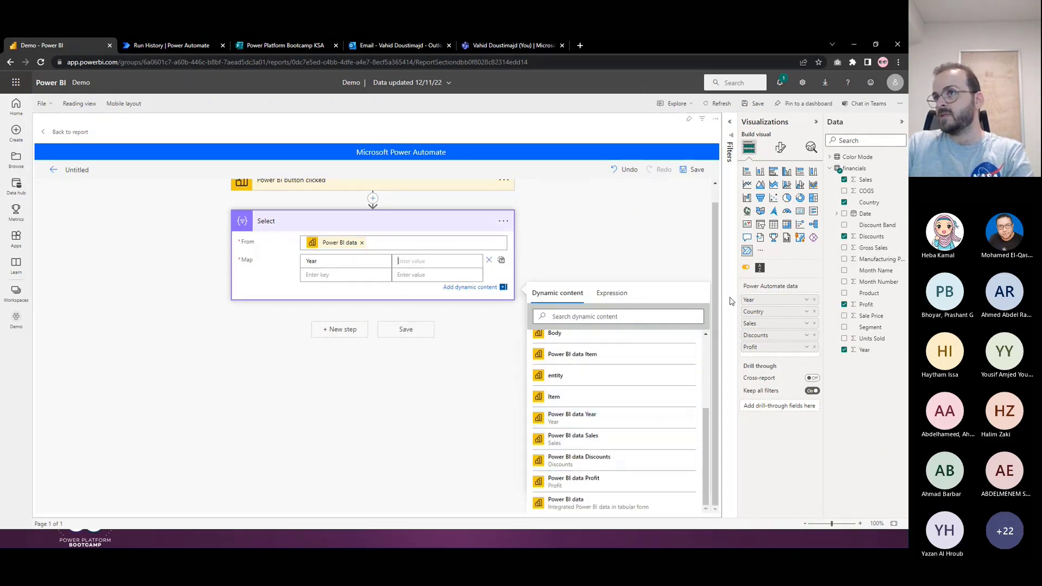
pyautogui.click(593, 428)
pyautogui.click(358, 277)
pyautogui.write('Country')
pyautogui.click(414, 275)
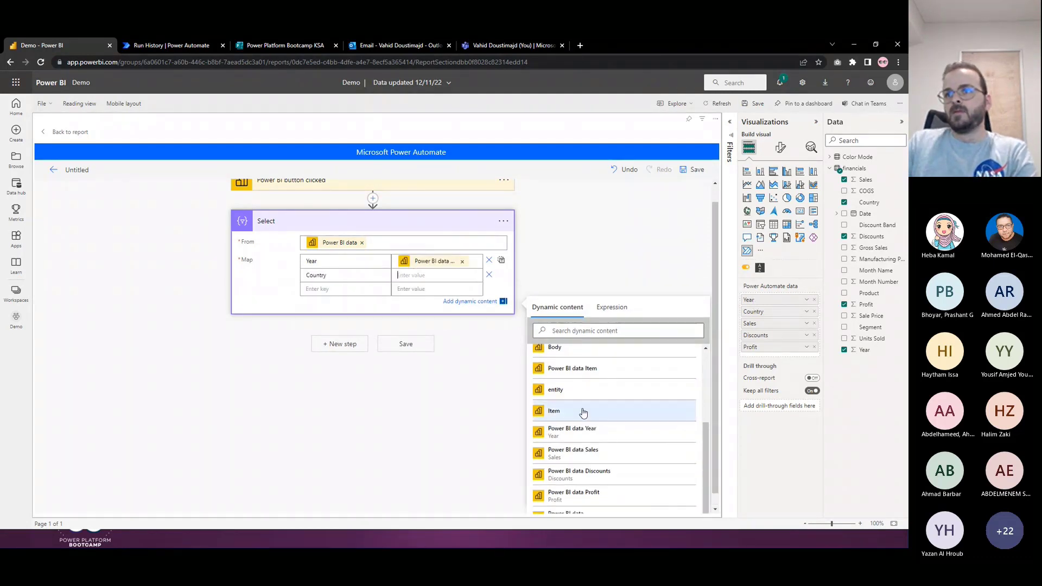
pyautogui.scroll(-1, 597, 458)
pyautogui.scroll(2, 598, 467)
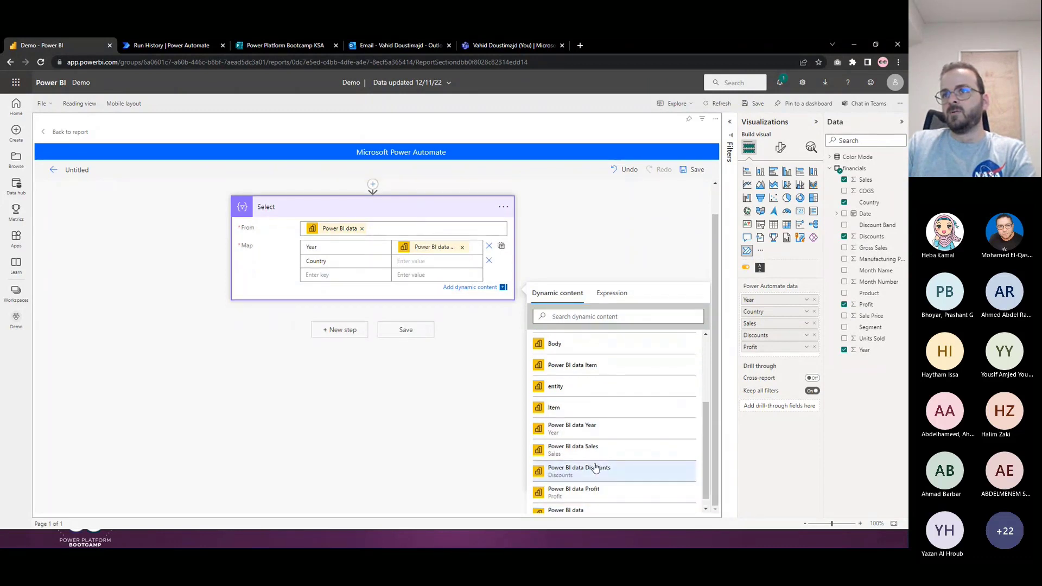
pyautogui.click(611, 368)
# Add the keys Sales, Discounts and Profit to the Select map, each paired with its matching Power BI data value.
pyautogui.click(321, 275)
pyautogui.write('Sales')
pyautogui.click(601, 498)
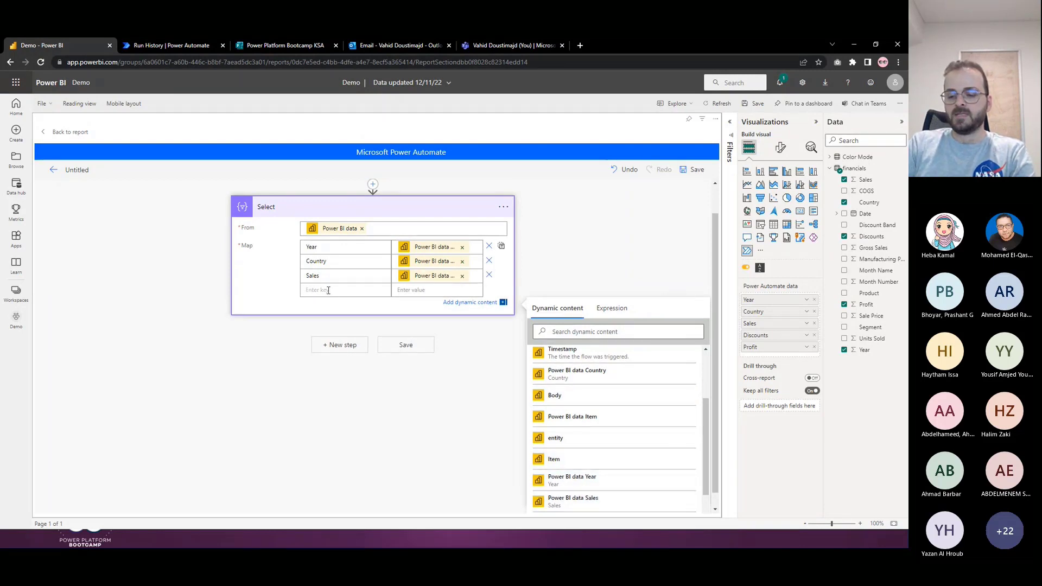
pyautogui.click(327, 290)
pyautogui.write('Discounts')
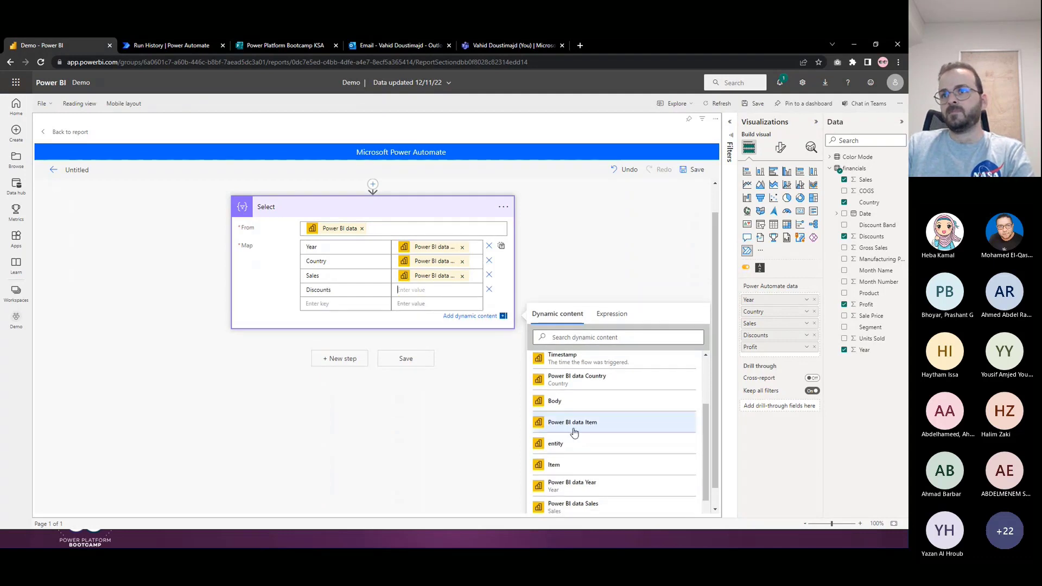
pyautogui.scroll(-2, 575, 432)
pyautogui.click(579, 478)
pyautogui.click(346, 307)
pyautogui.write('Profit')
pyautogui.scroll(-1, 593, 435)
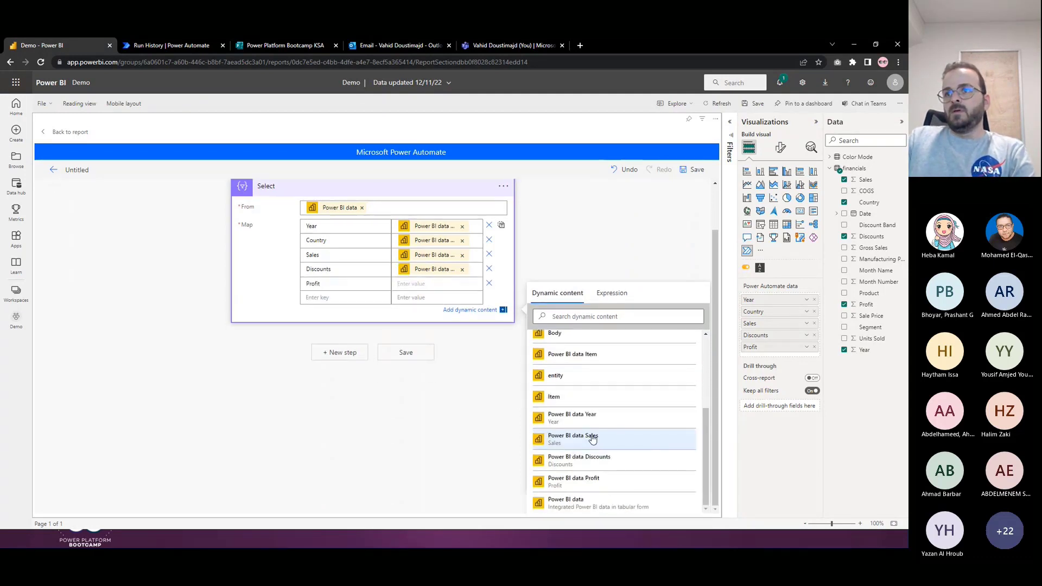
pyautogui.click(629, 482)
pyautogui.click(220, 380)
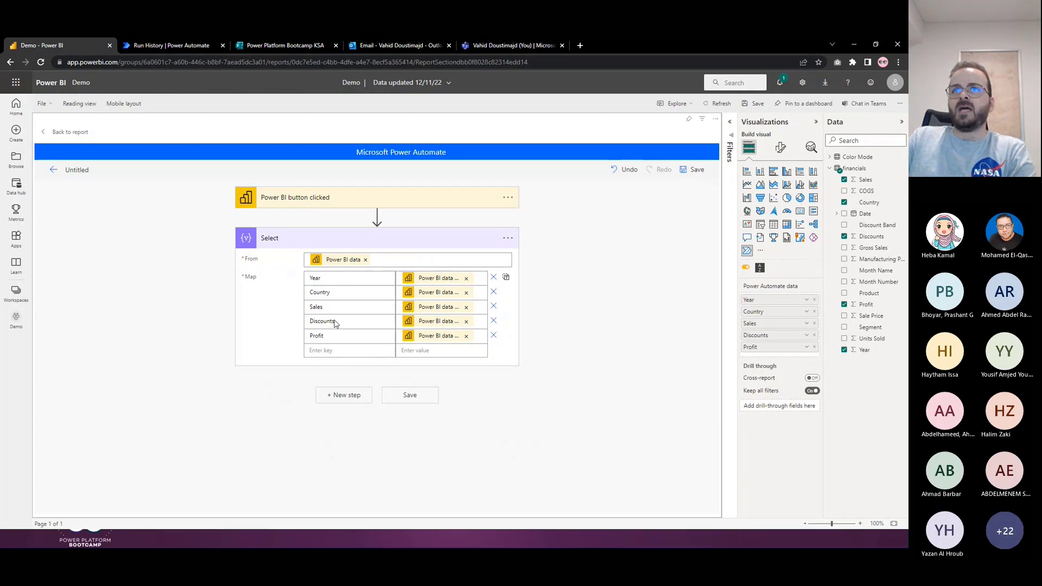
# Add a Microsoft Teams Post message in a chat or channel action after Select and have it post in Chat with Flow bot.
pyautogui.click(329, 396)
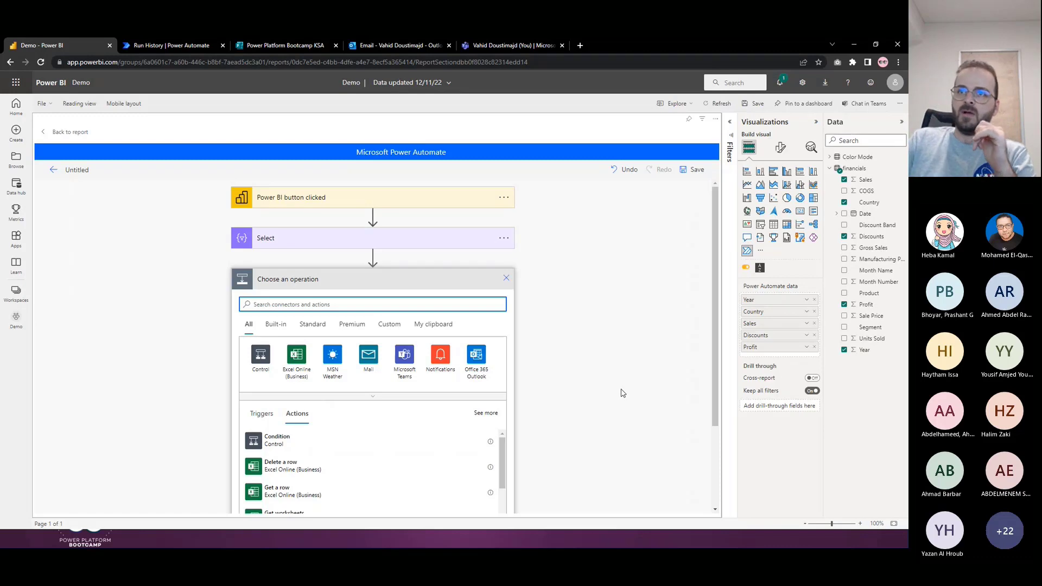
pyautogui.click(406, 363)
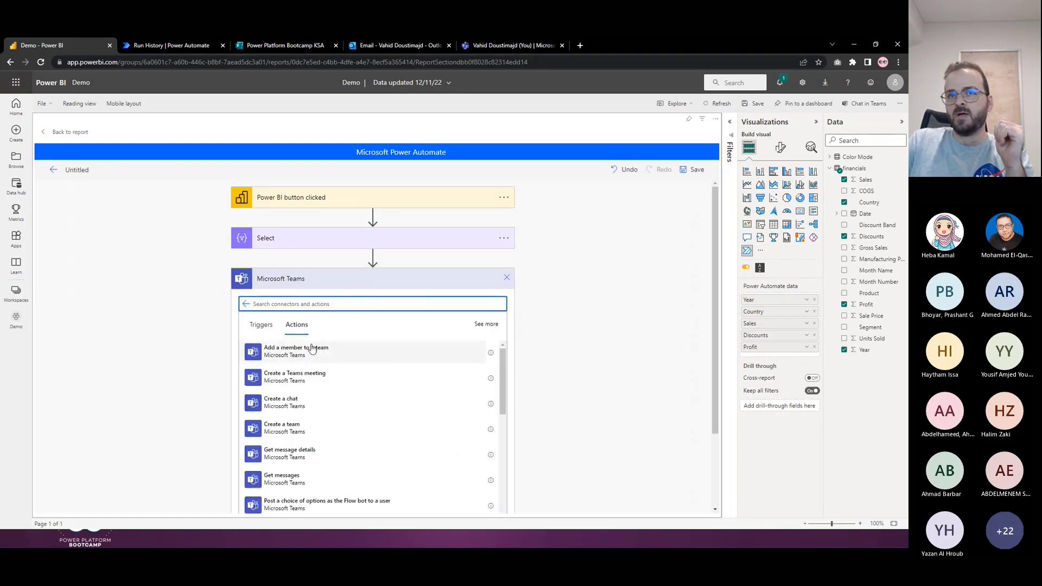
pyautogui.scroll(-1, 314, 442)
pyautogui.scroll(-1, 313, 441)
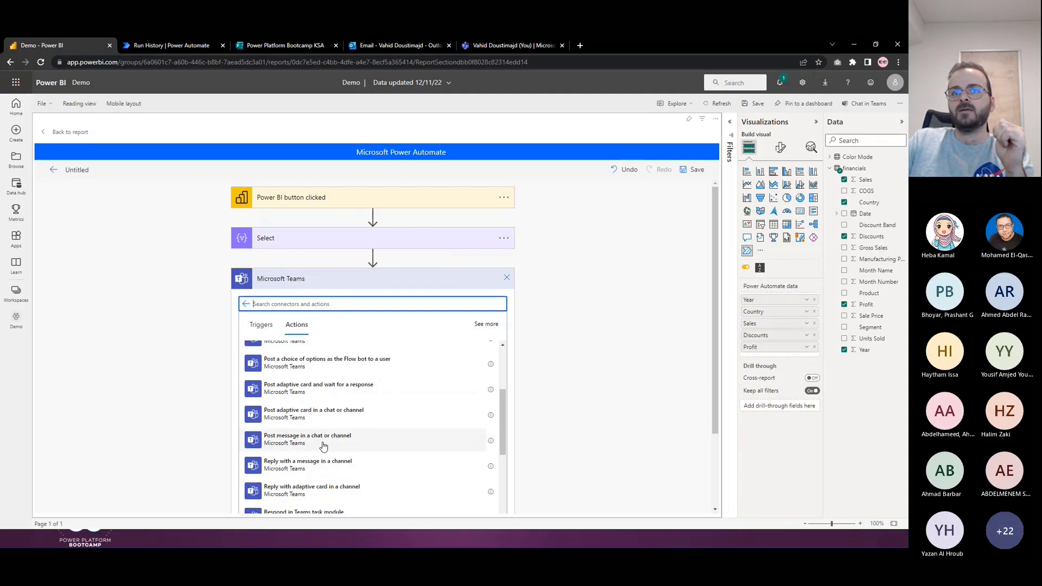
pyautogui.click(305, 448)
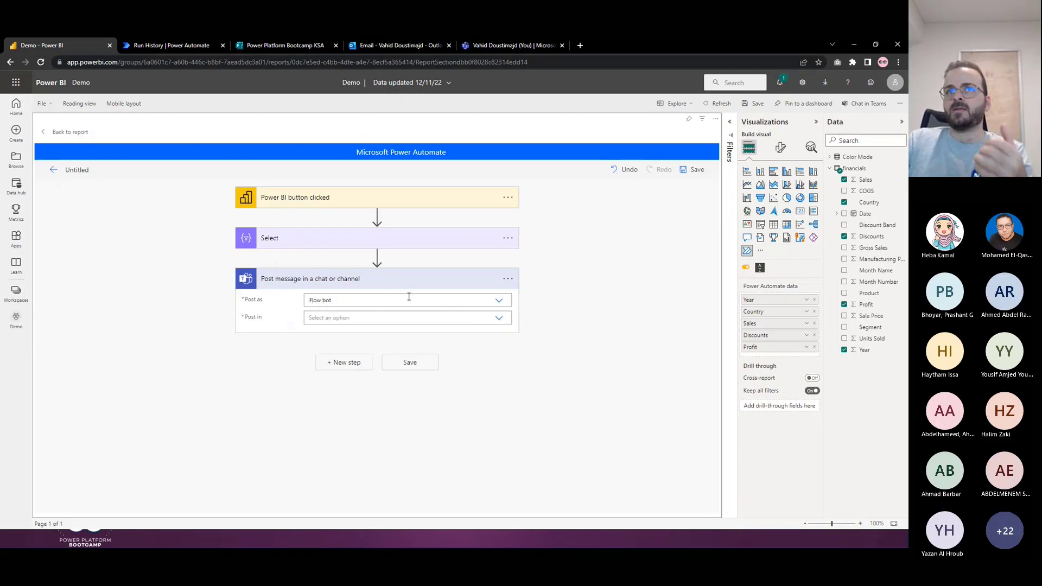
pyautogui.click(350, 319)
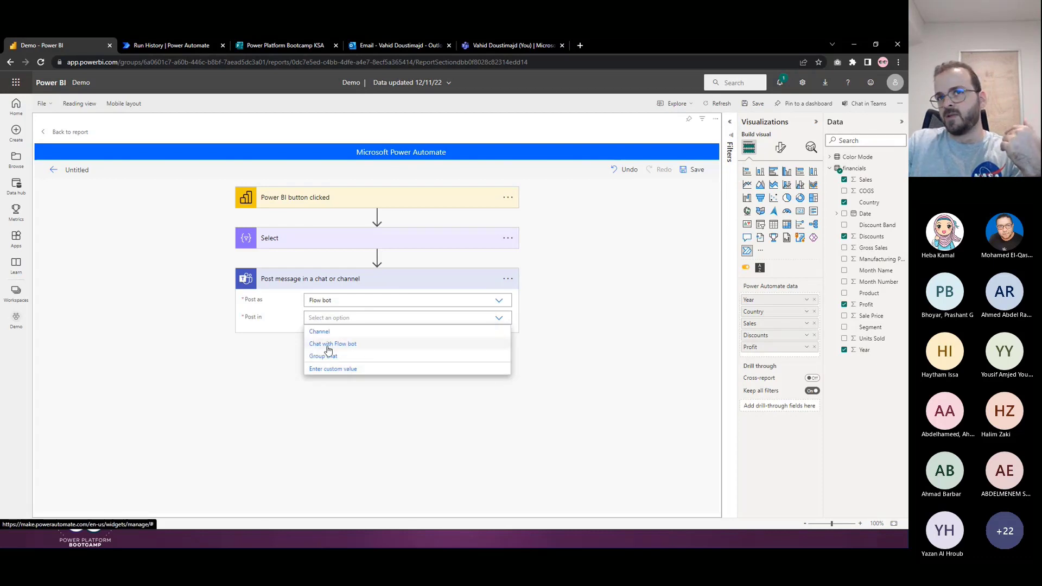
pyautogui.click(344, 346)
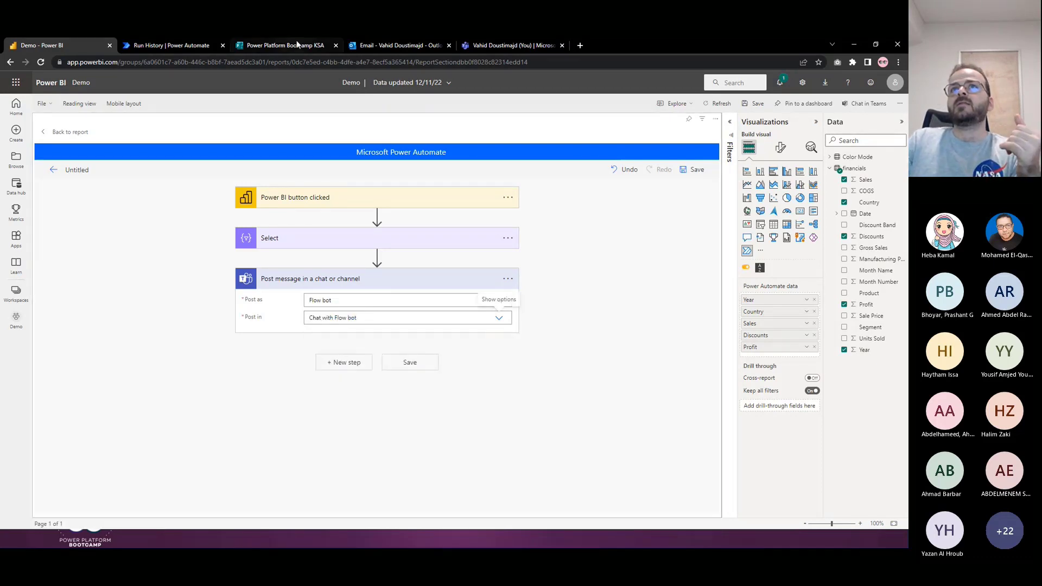
# Look at the chat list in Microsoft Teams, dismissing the desktop app banner, and return to the flow in Power BI.
pyautogui.click(514, 46)
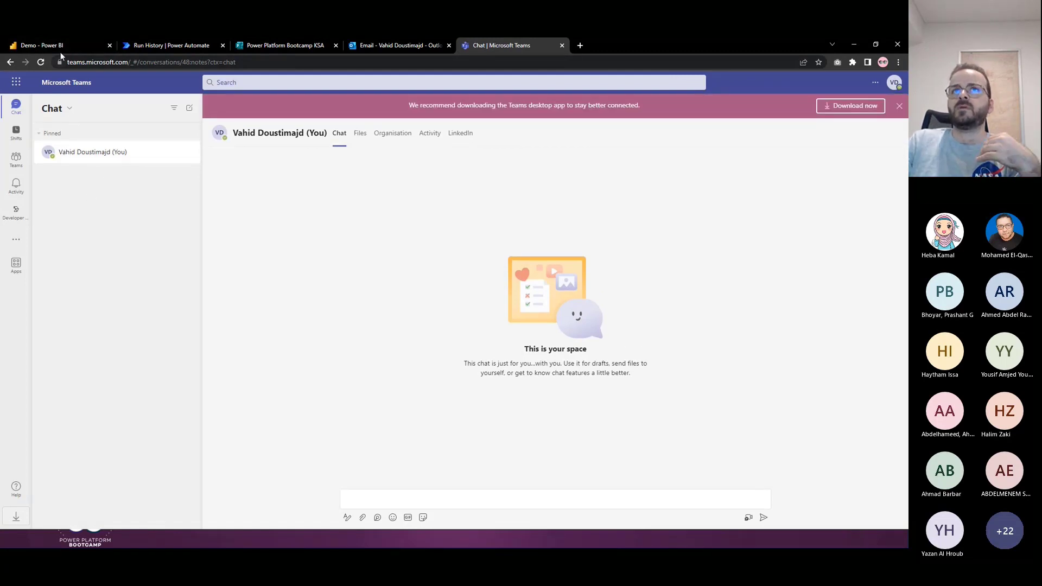
pyautogui.click(899, 105)
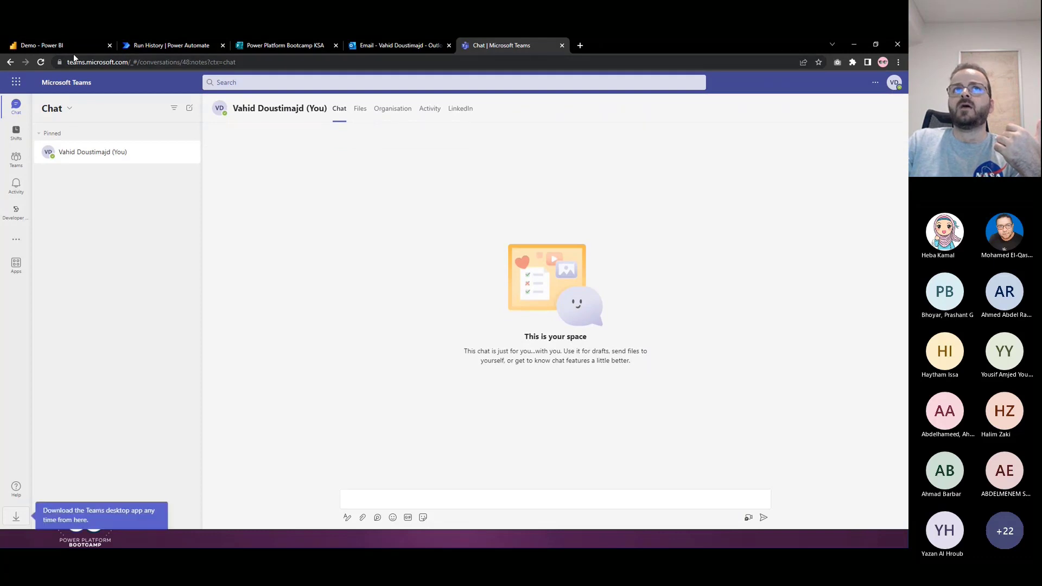
pyautogui.click(75, 48)
# Set the recipient of the Teams message to the dynamic value User email.
pyautogui.click(336, 335)
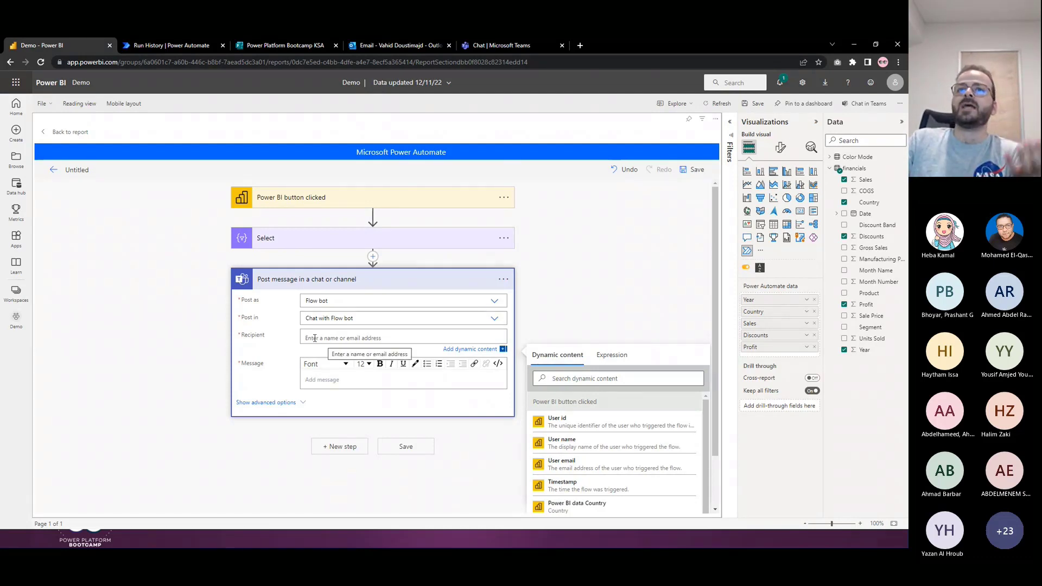
pyautogui.click(566, 469)
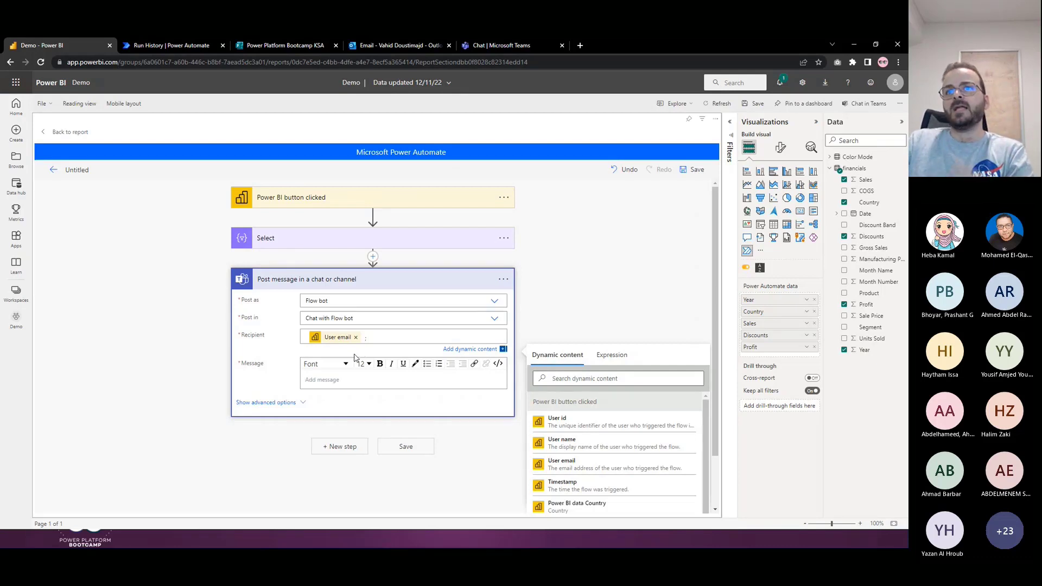
pyautogui.scroll(-3, 594, 416)
pyautogui.scroll(1, 601, 423)
pyautogui.scroll(2, 367, 289)
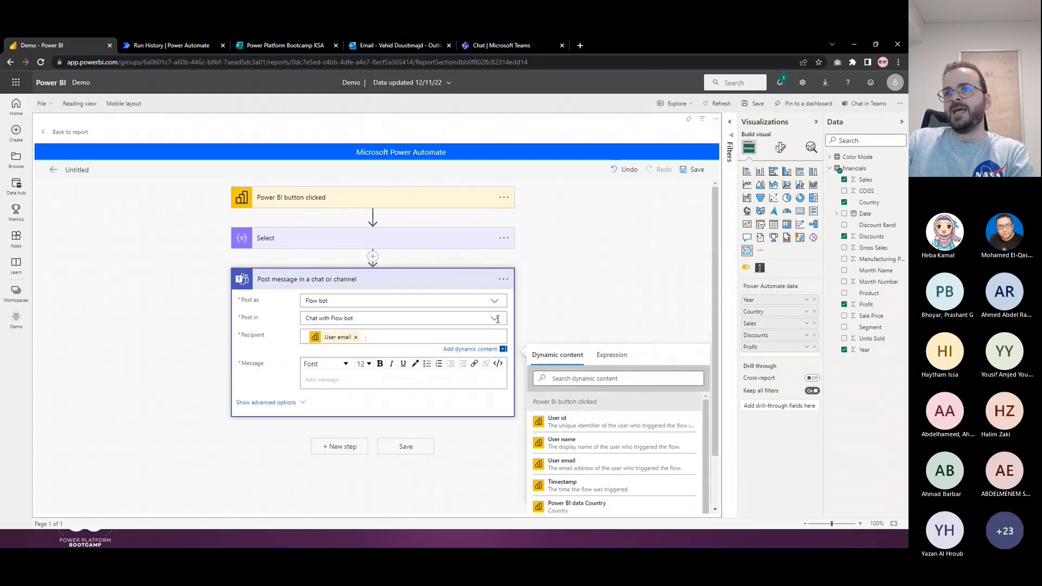
pyautogui.click(337, 380)
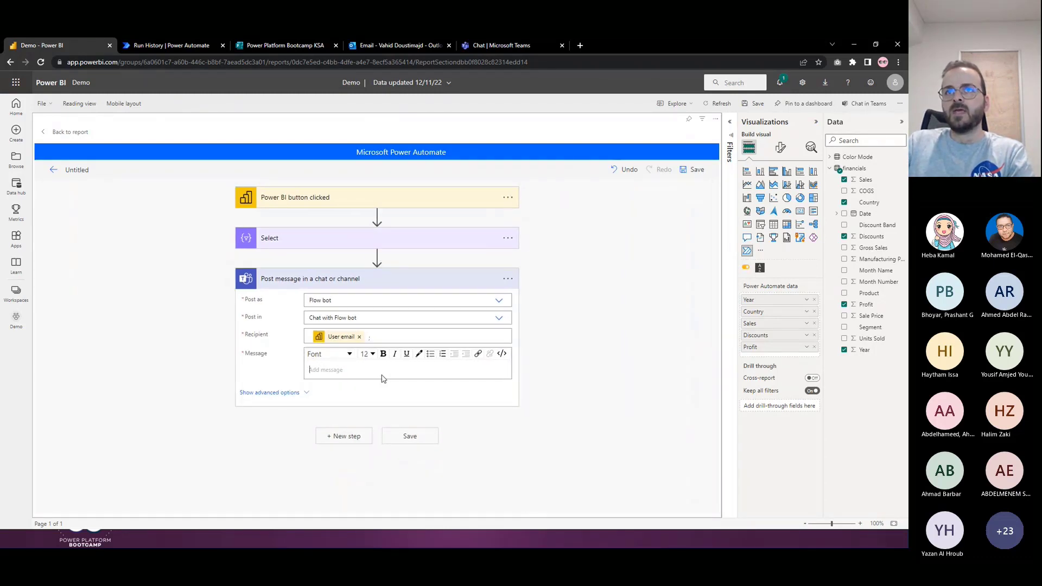
# Insert a Create HTML table action between Select and the Teams message, with the Select Output as its From source.
pyautogui.click(373, 256)
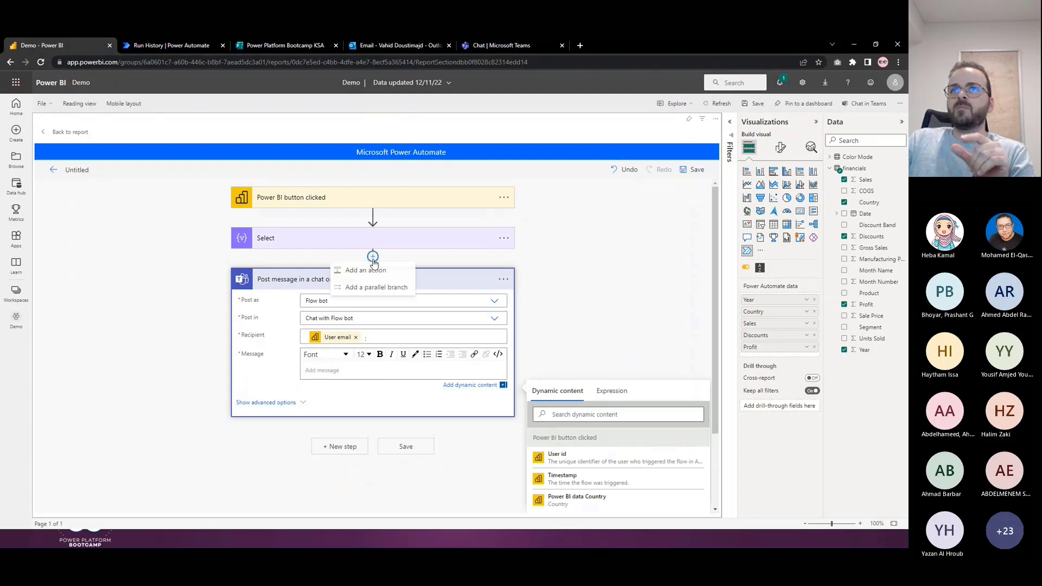
pyautogui.click(379, 272)
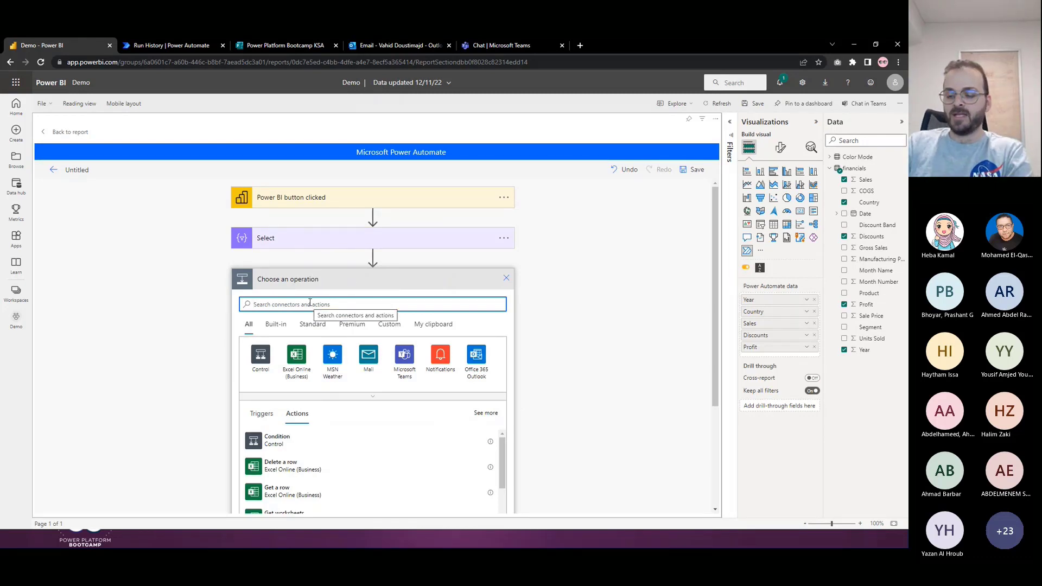
pyautogui.write('operat')
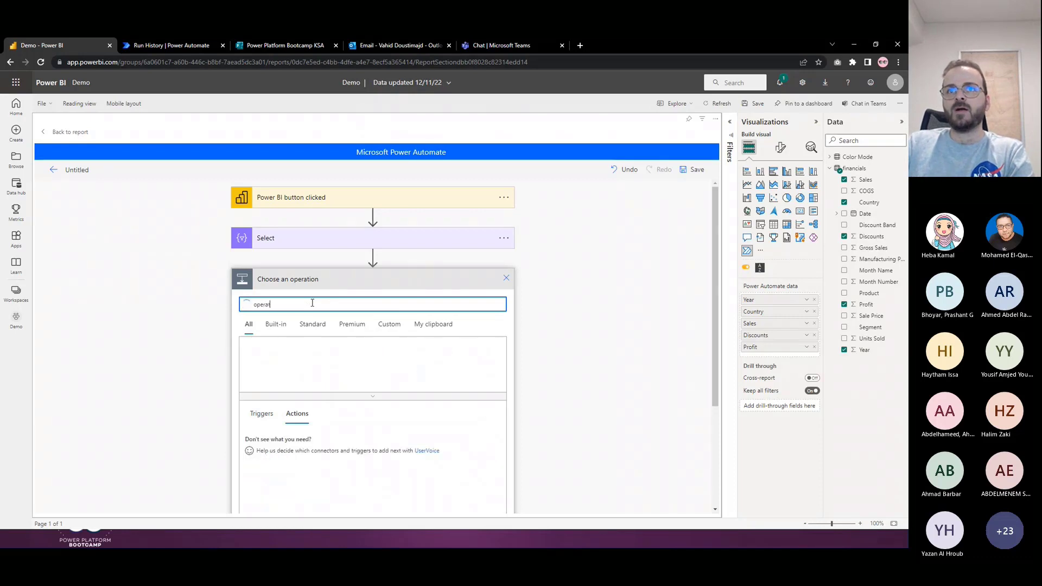
pyautogui.click(476, 358)
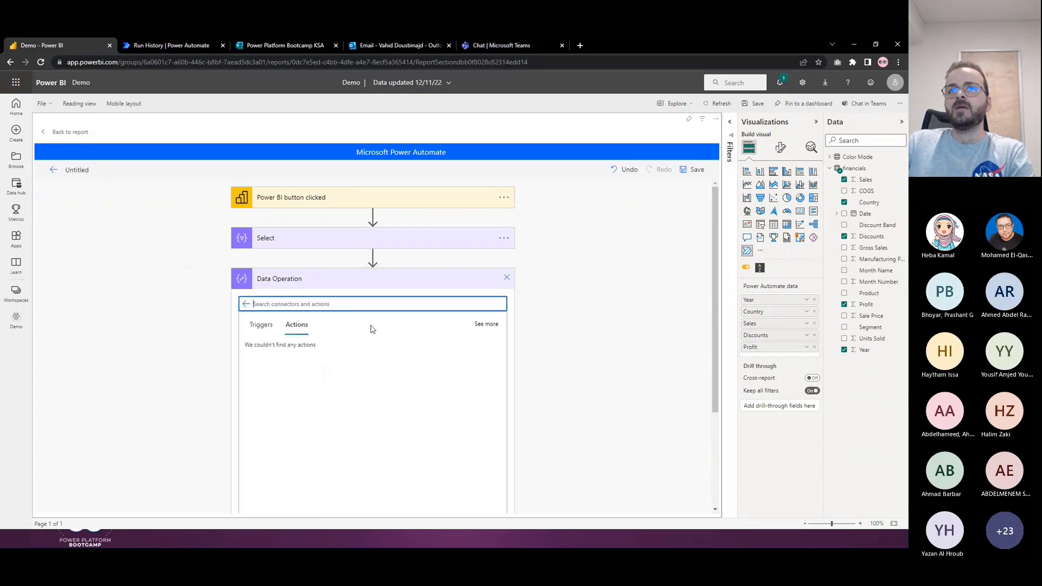
pyautogui.scroll(-1, 261, 359)
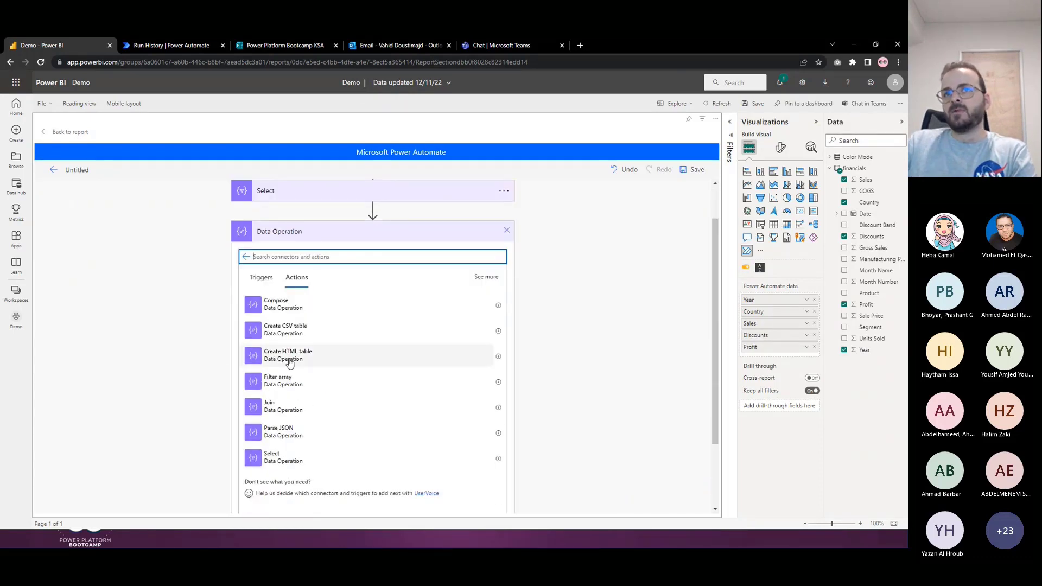
pyautogui.click(293, 360)
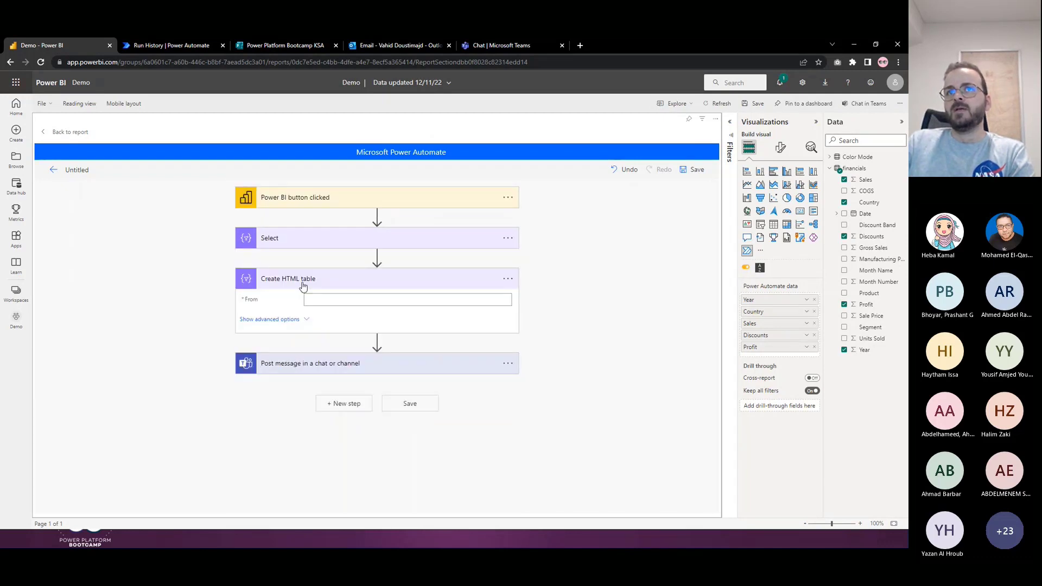
pyautogui.click(333, 299)
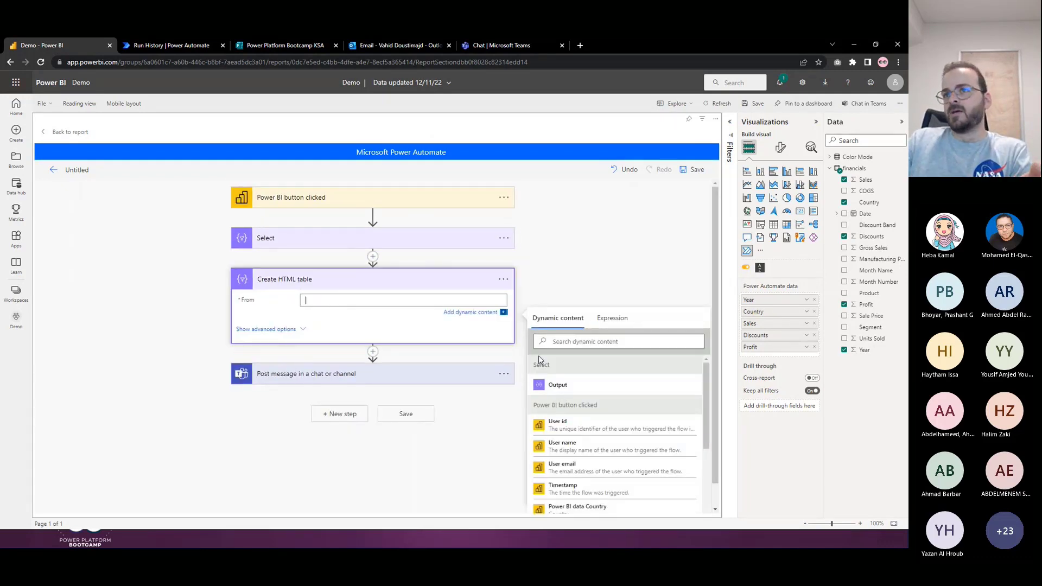
pyautogui.click(556, 386)
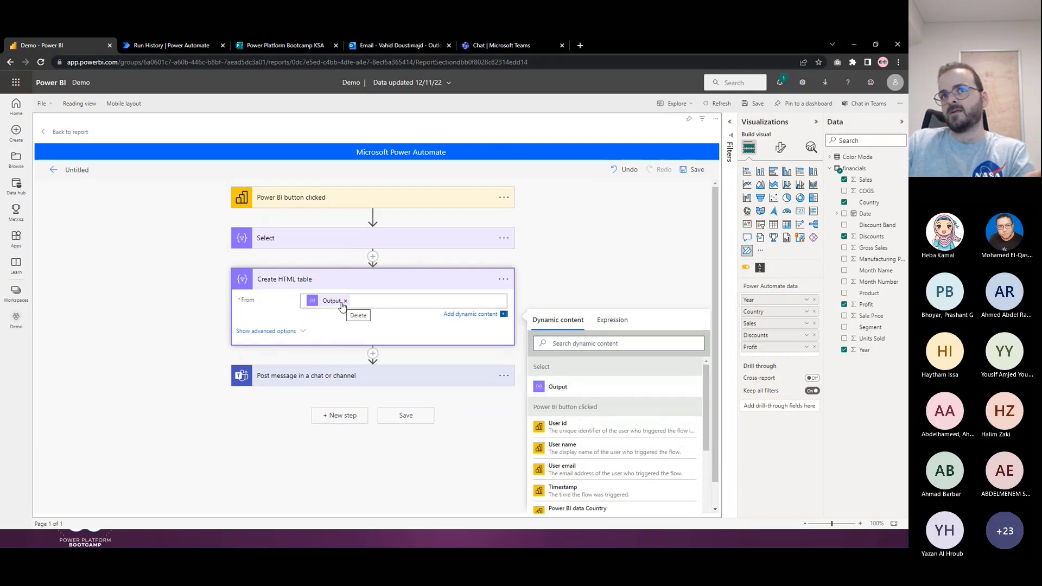
# Fill the message of the Teams post with the Output of the Create HTML table action.
pyautogui.click(333, 378)
pyautogui.click(309, 431)
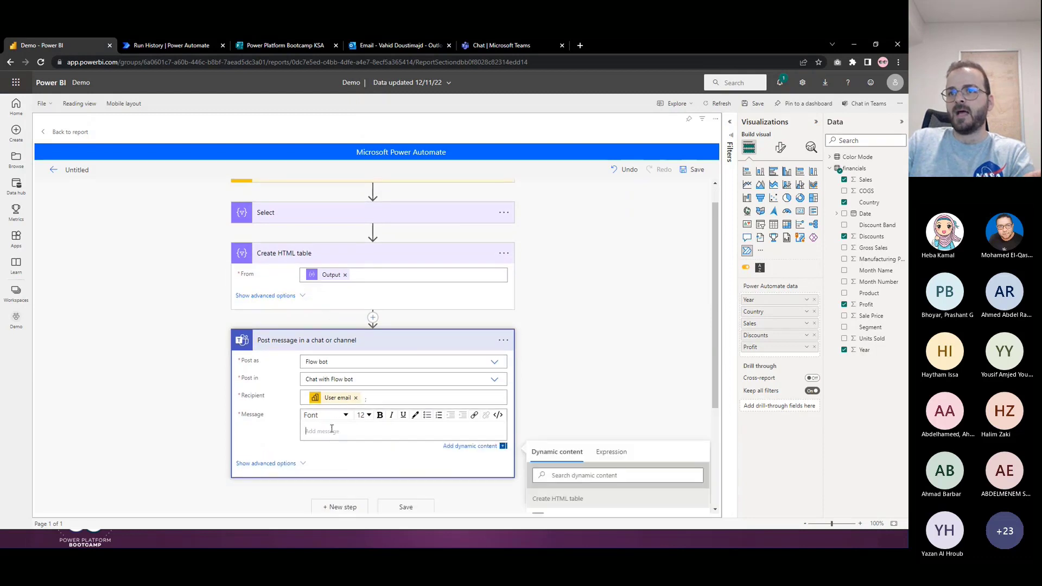
pyautogui.click(534, 375)
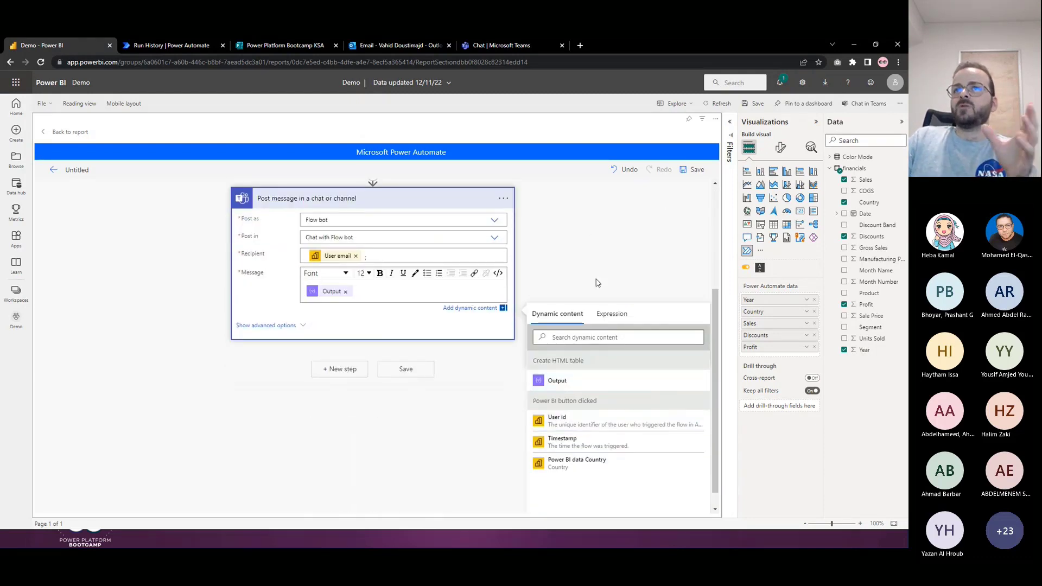
# Save the new flow, rename it KSA Bootcamp, and apply it to the Power Automate button.
pyautogui.scroll(2, 597, 283)
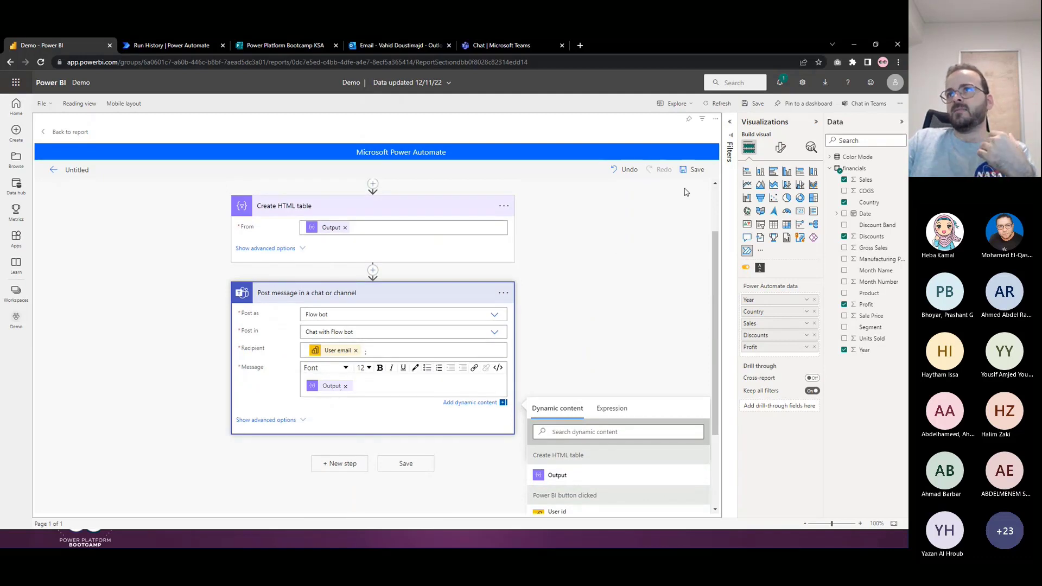
pyautogui.click(694, 170)
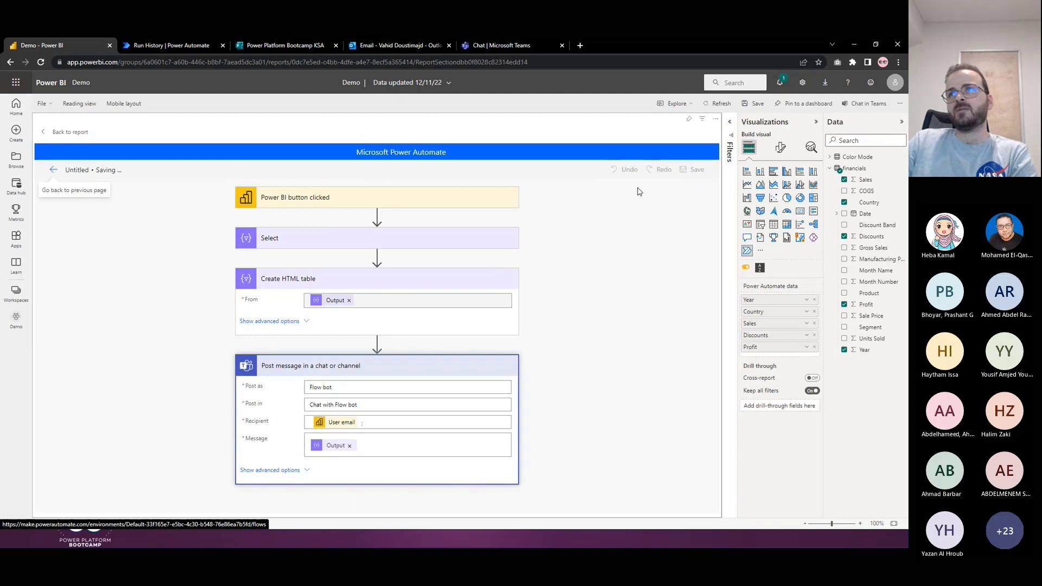
pyautogui.click(144, 172)
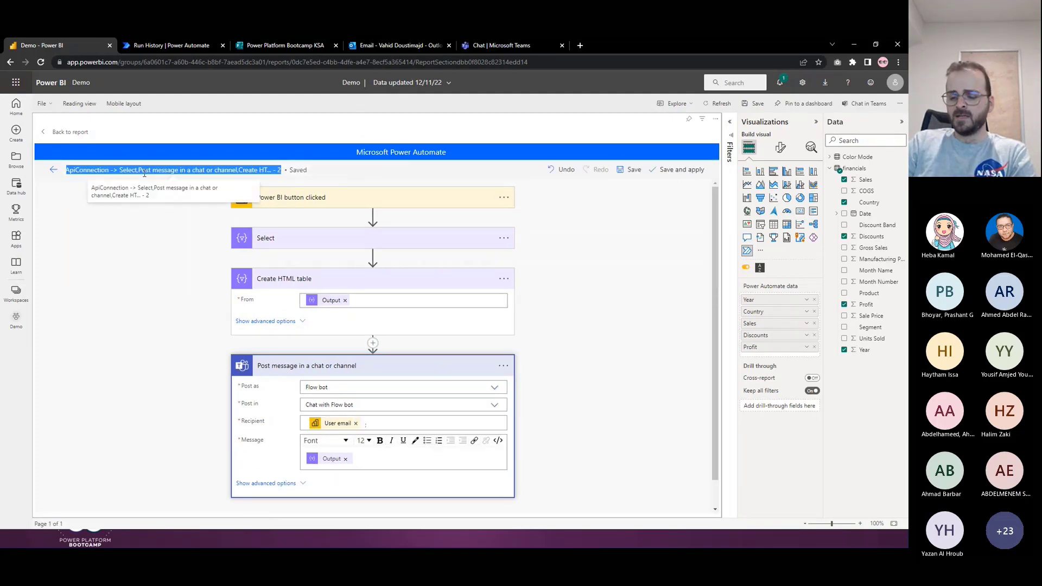
pyautogui.write('KSA')
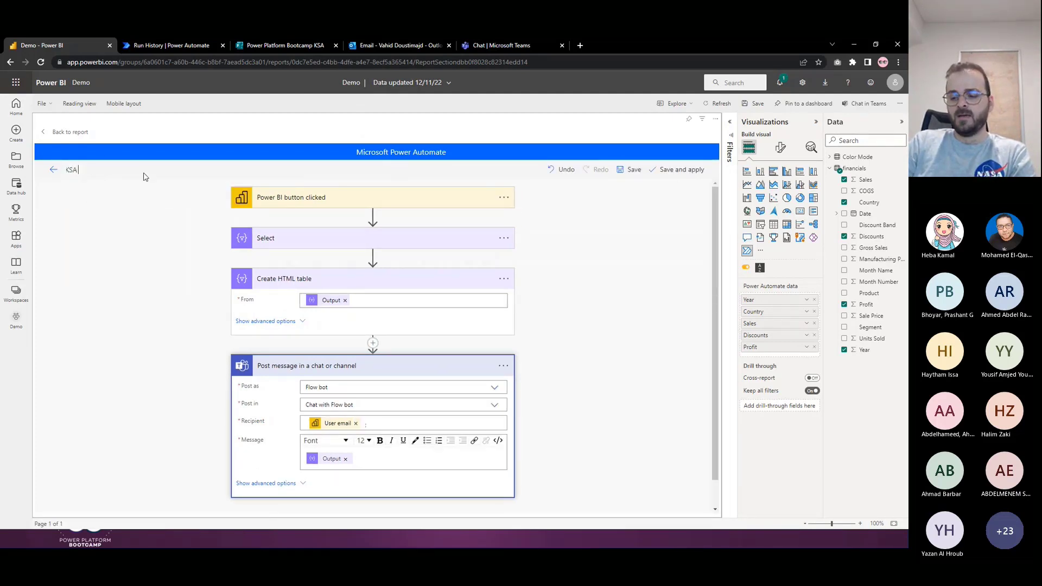
pyautogui.write(' Bootcamp')
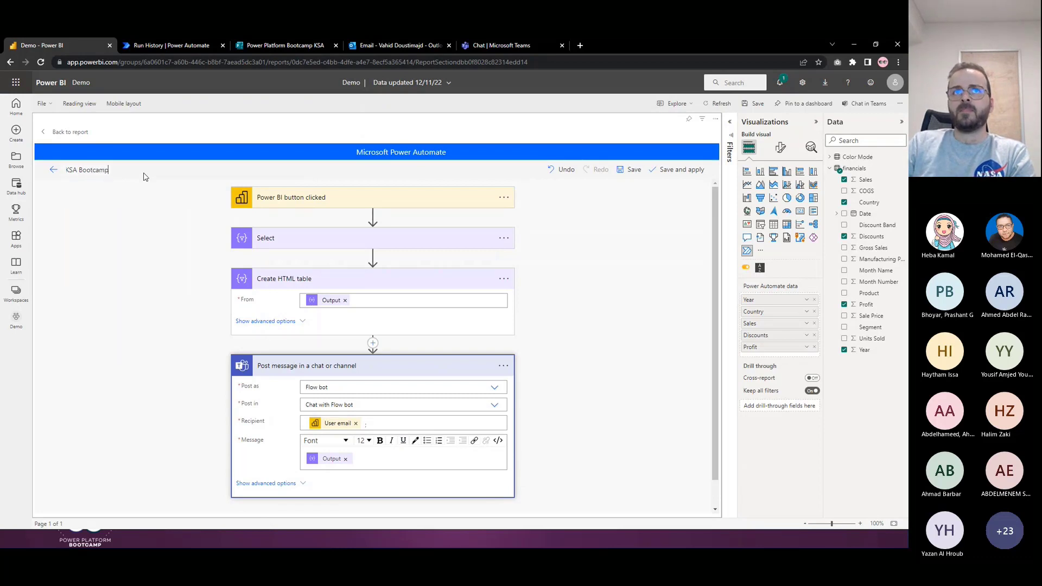
pyautogui.click(684, 171)
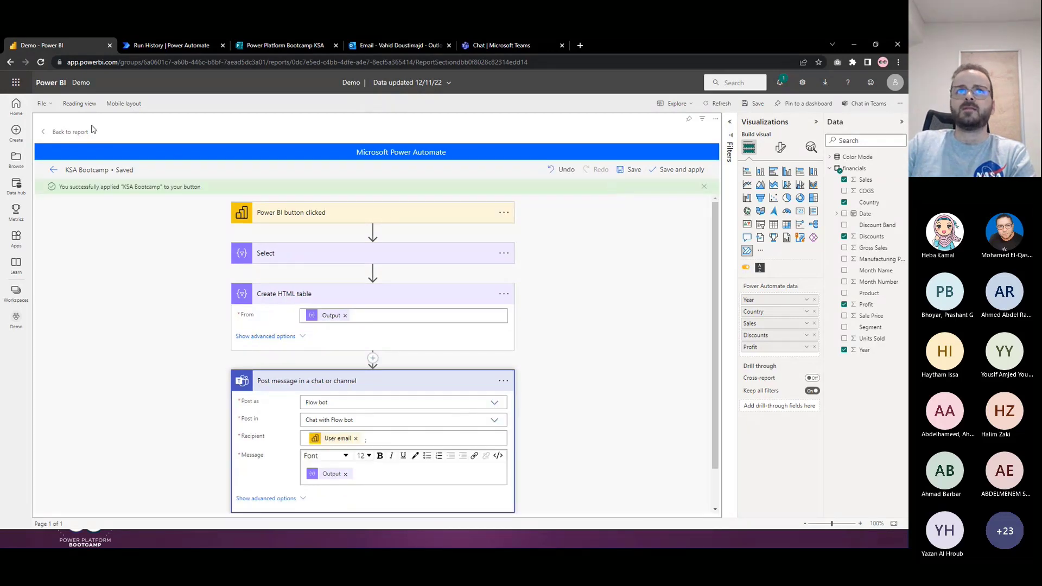
# Back in the report, shrink the flow button into the space above the table and set its text to "Click to receive data".
pyautogui.click(64, 133)
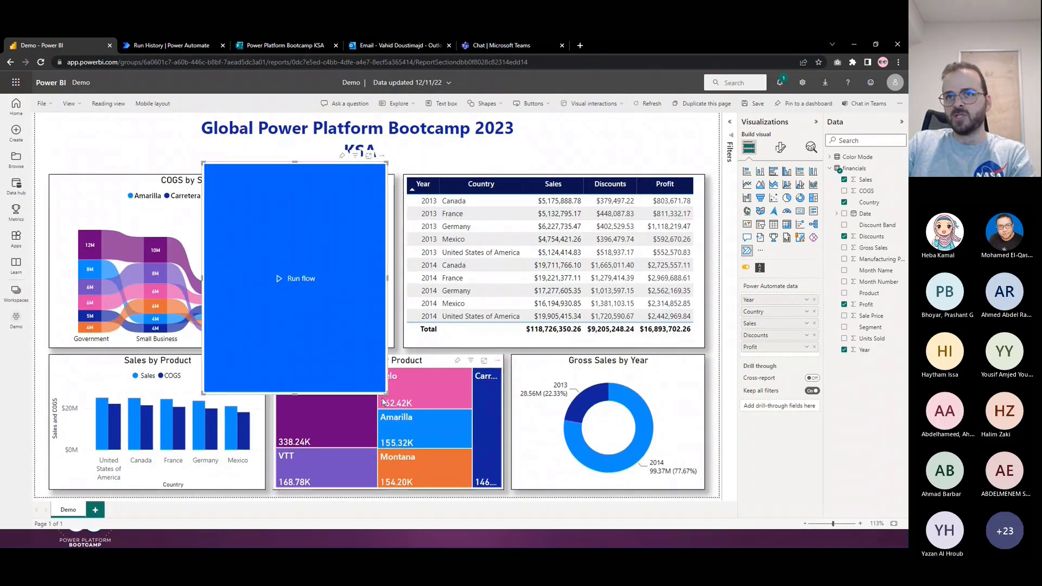
pyautogui.moveTo(386, 394); pyautogui.dragTo(702, 138)
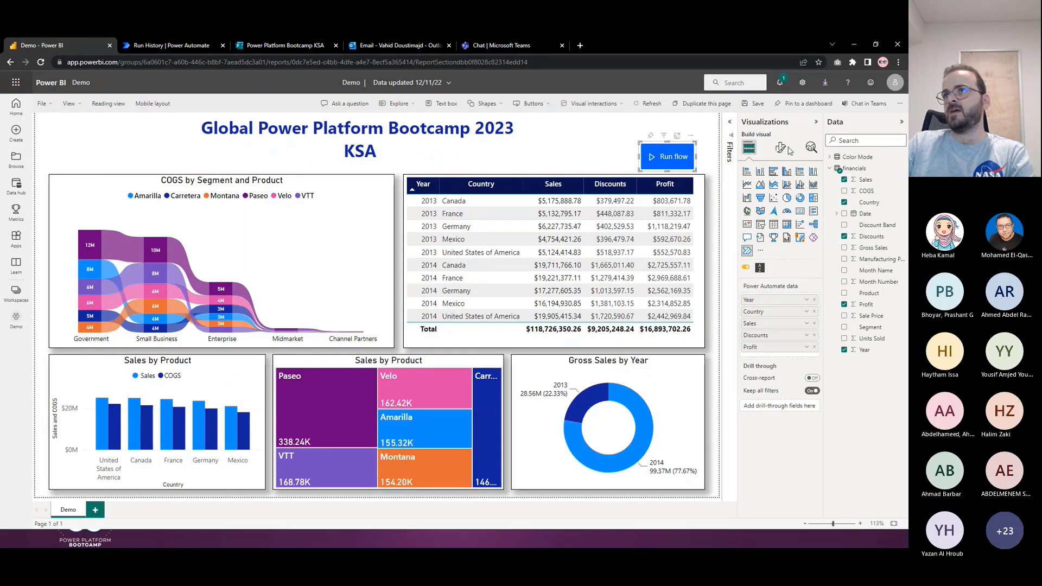
pyautogui.click(782, 149)
pyautogui.click(780, 261)
pyautogui.write('Clic')
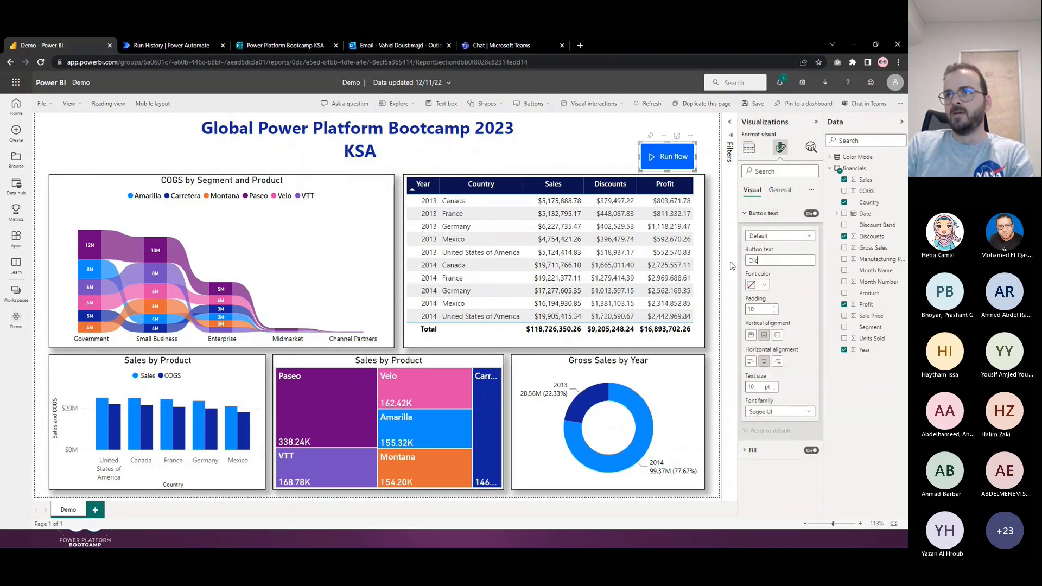
pyautogui.write('k to receive t')
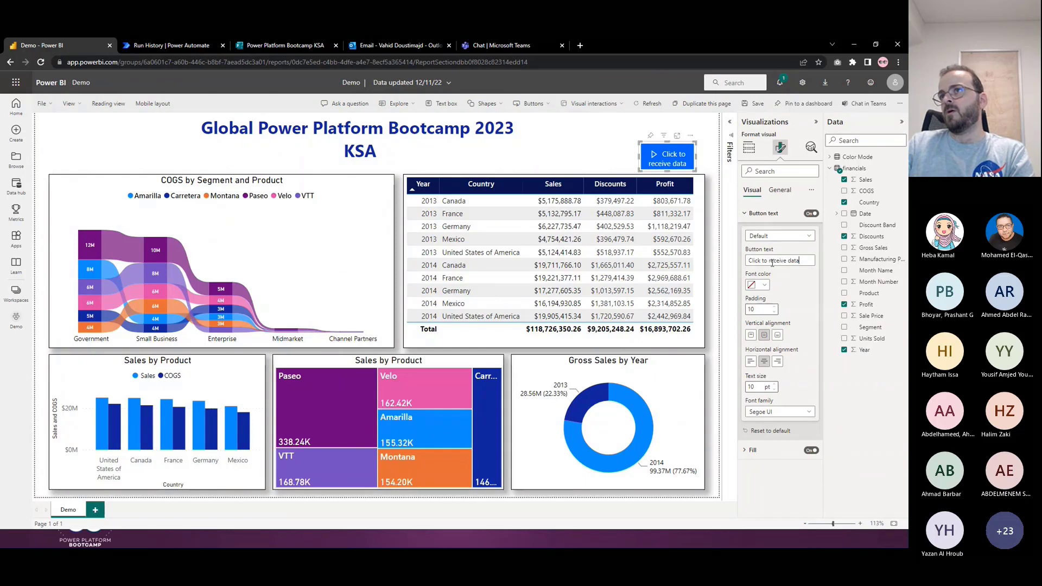
# Change the flow button's background fill to purple and widen the button so its text fits on one line.
pyautogui.click(759, 215)
pyautogui.click(762, 234)
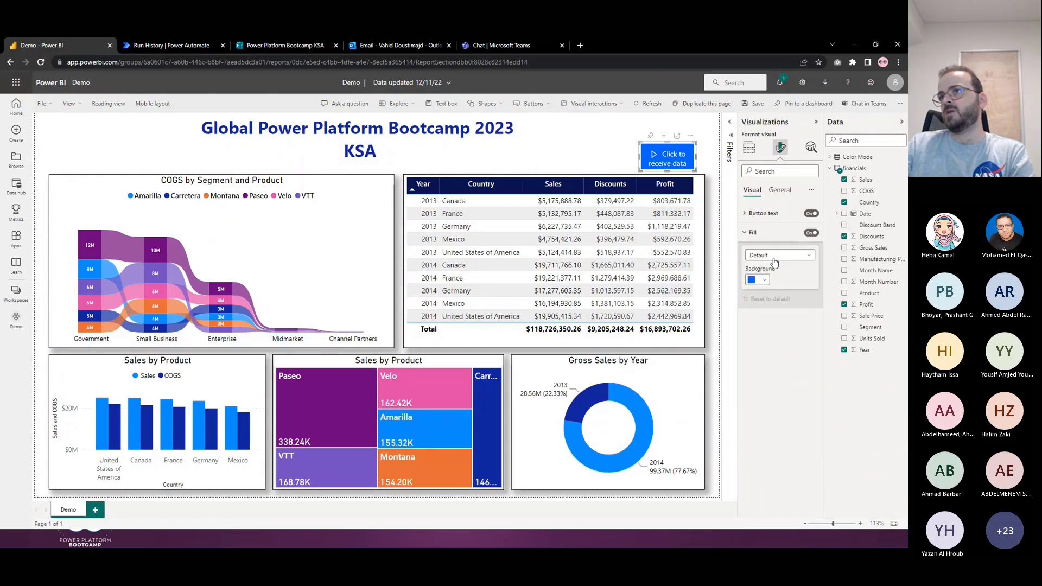
pyautogui.click(762, 280)
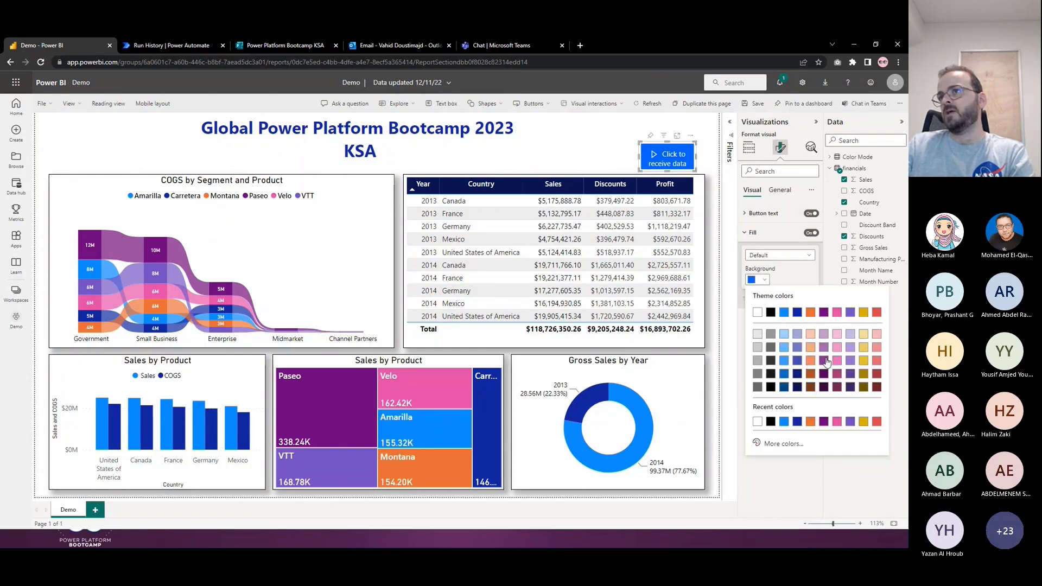
pyautogui.click(823, 361)
pyautogui.moveTo(615, 171); pyautogui.dragTo(601, 170)
pyautogui.click(558, 151)
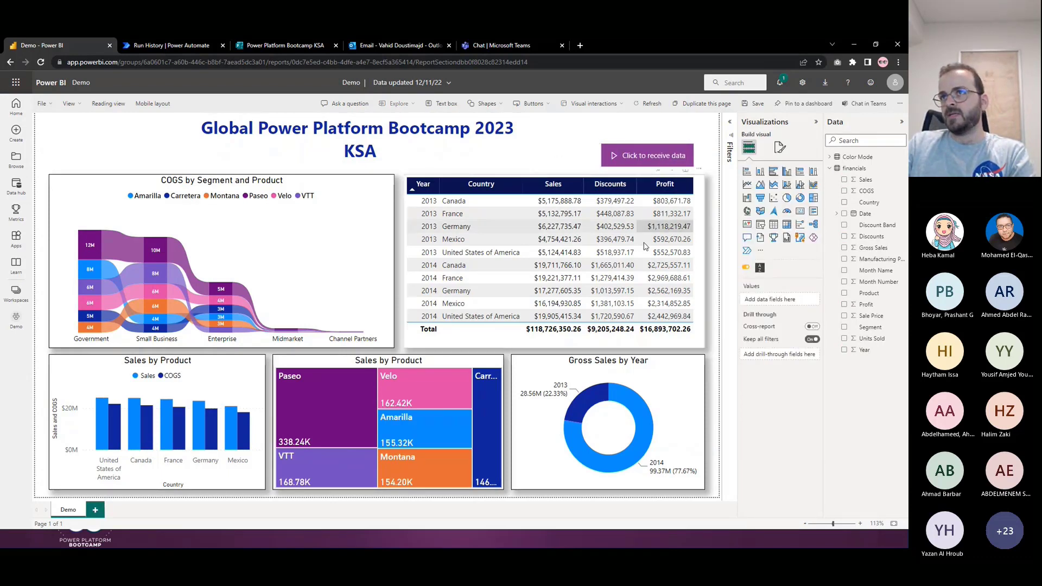
# Run the flow from the report button and examine the latest KSA Bootcamp run and its Post message action in Power Automate.
pyautogui.keyDown('ctrl'); pyautogui.click(647, 155); pyautogui.keyUp('ctrl')
pyautogui.click(197, 47)
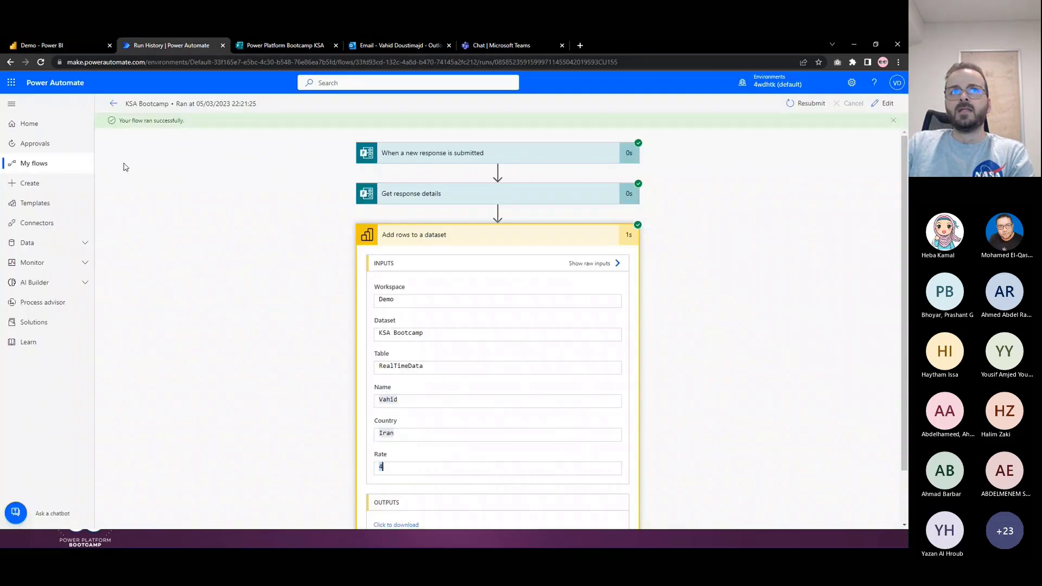
pyautogui.click(87, 163)
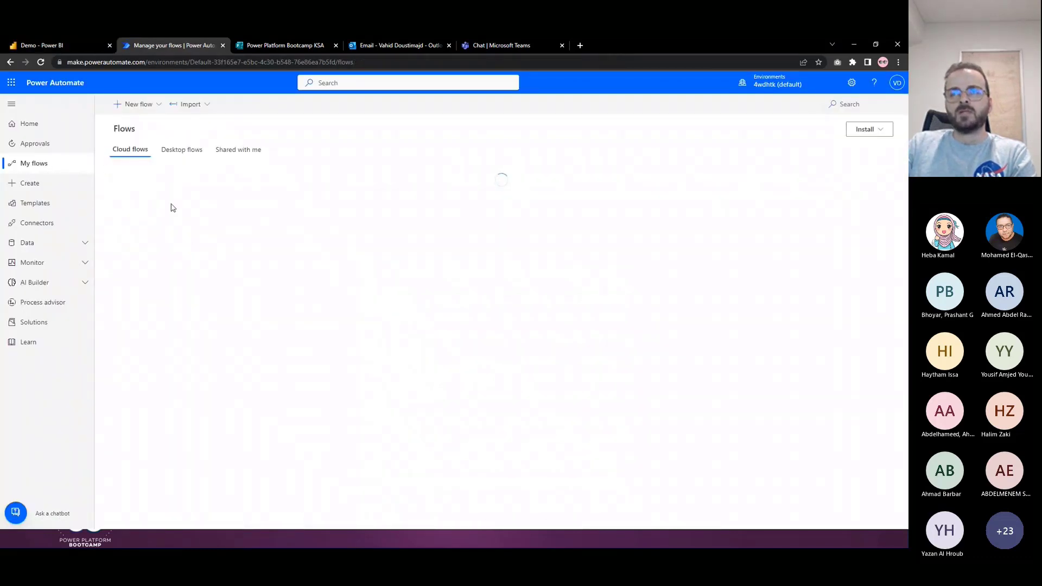
pyautogui.click(182, 233)
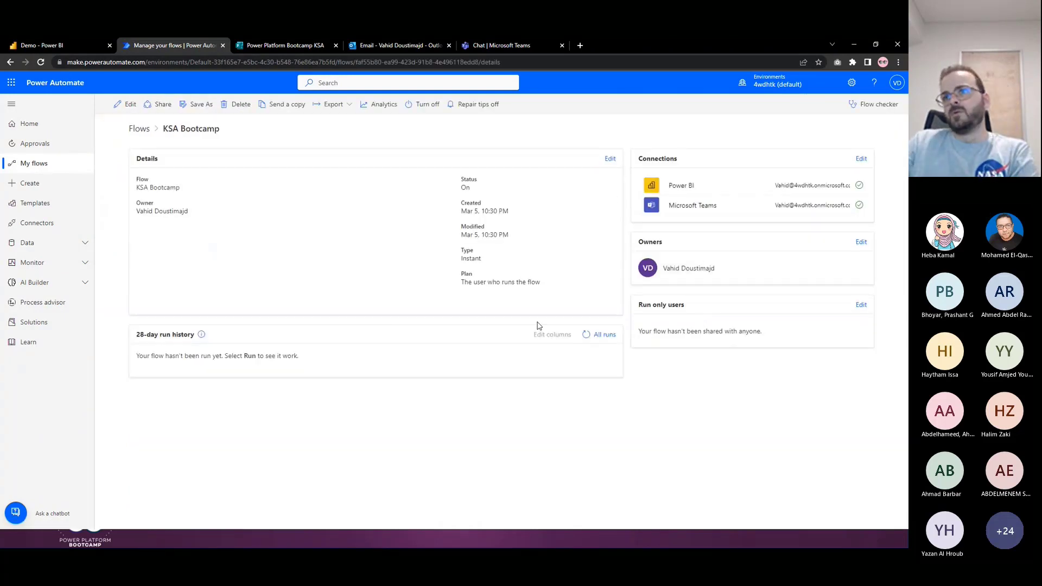
pyautogui.click(586, 336)
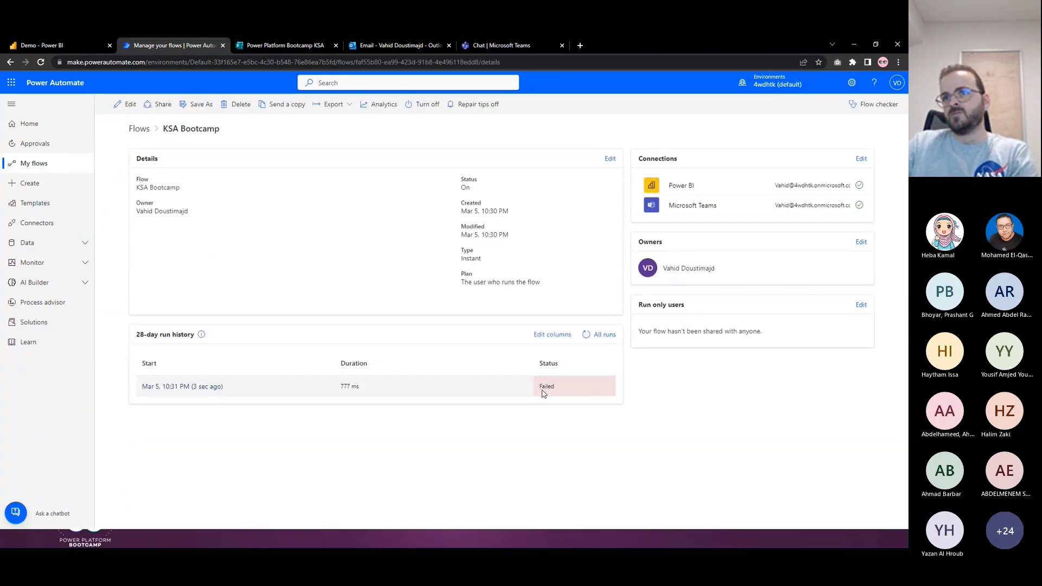
pyautogui.click(186, 387)
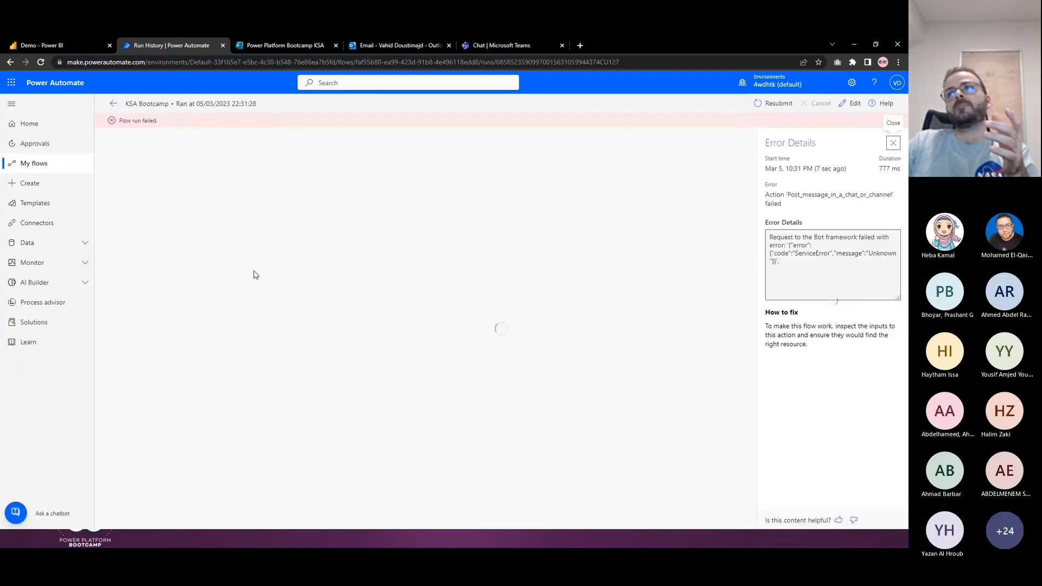
pyautogui.click(493, 278)
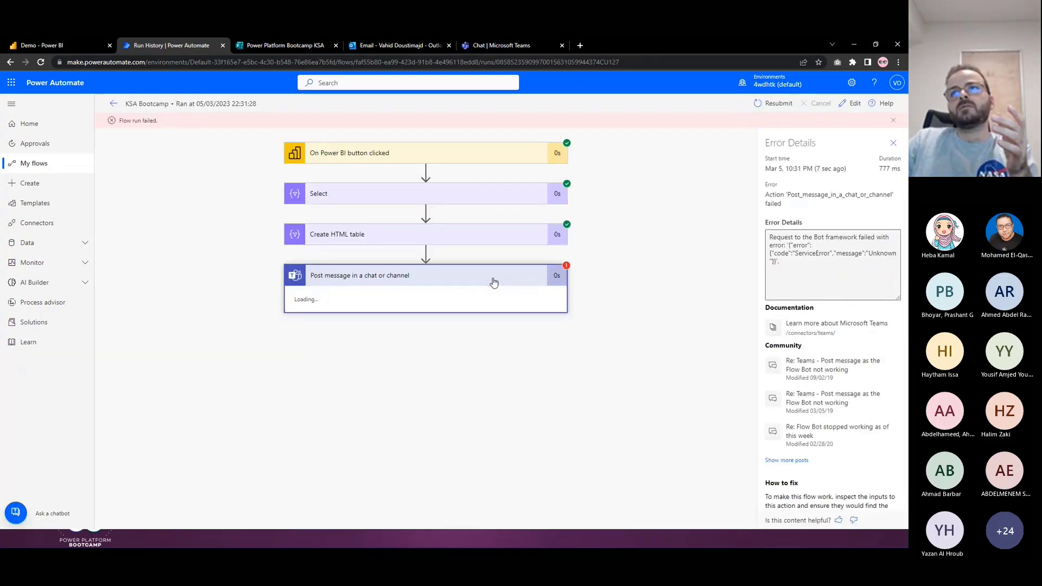
pyautogui.click(852, 103)
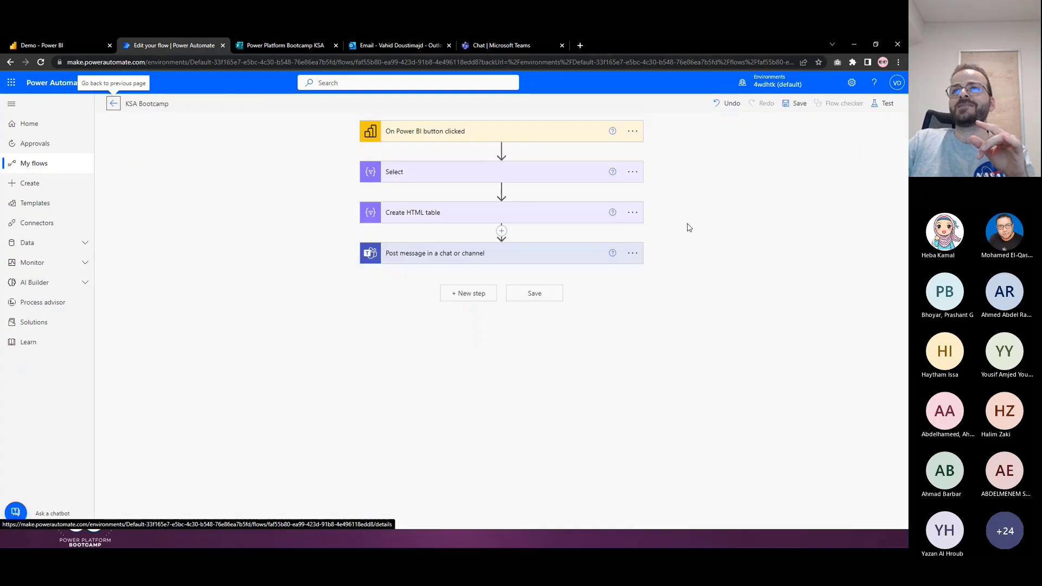
pyautogui.click(632, 254)
pyautogui.click(672, 372)
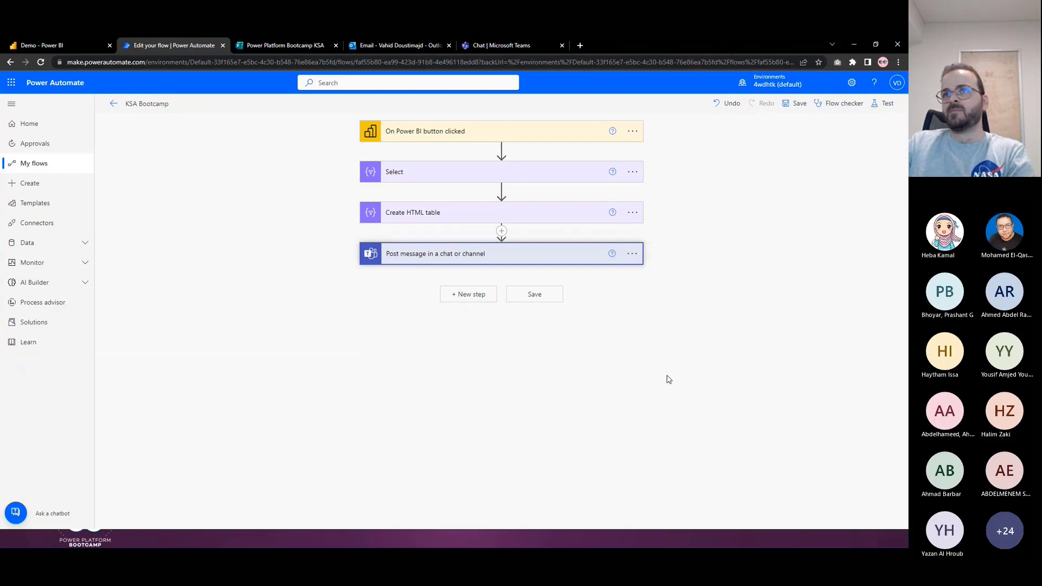
pyautogui.click(503, 322)
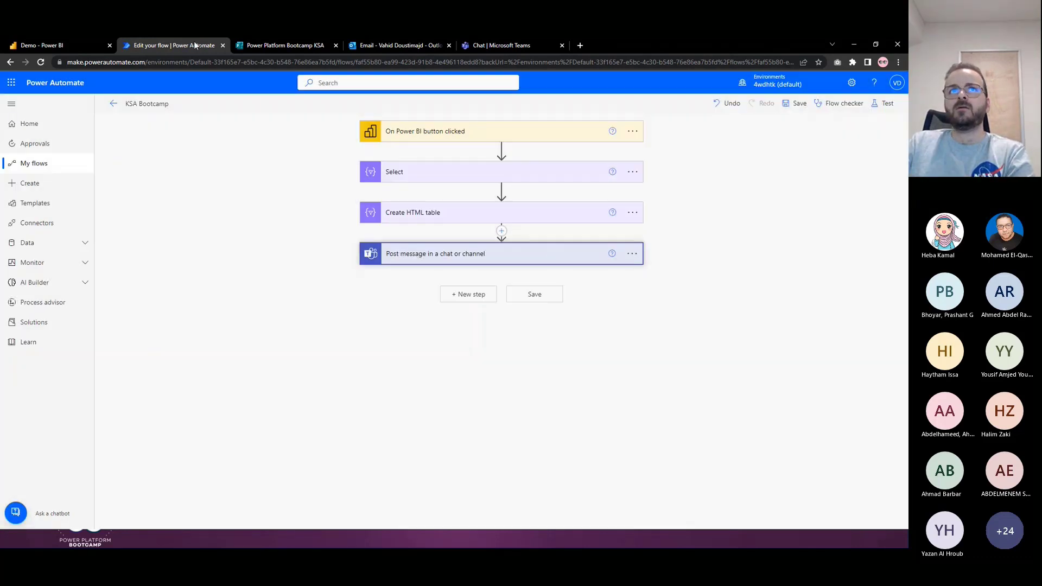
# Return to the Power BI report and open the KSA Bootcamp flow for editing from the flow button.
pyautogui.click(60, 46)
pyautogui.click(690, 136)
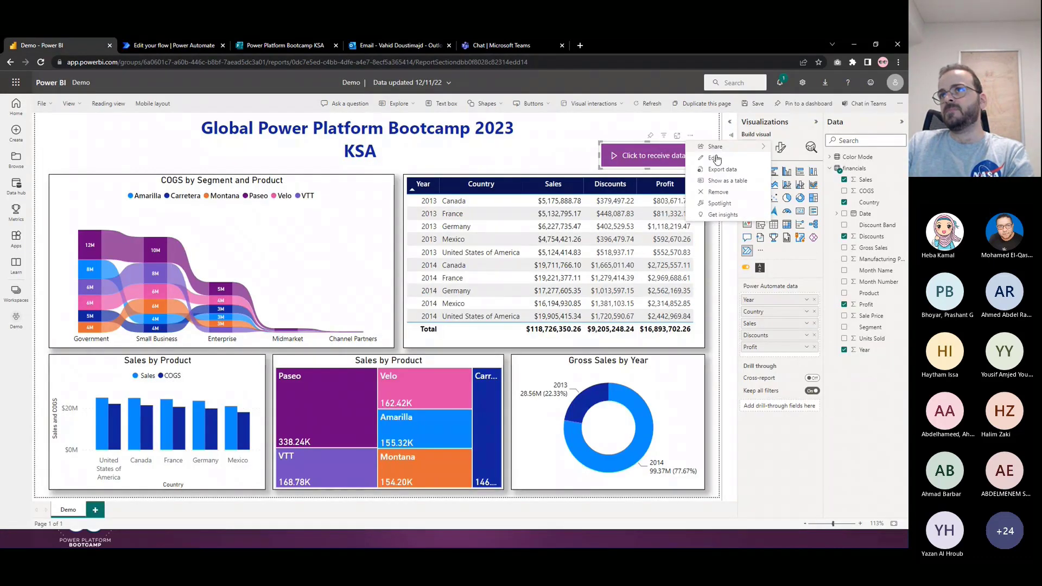
pyautogui.click(717, 163)
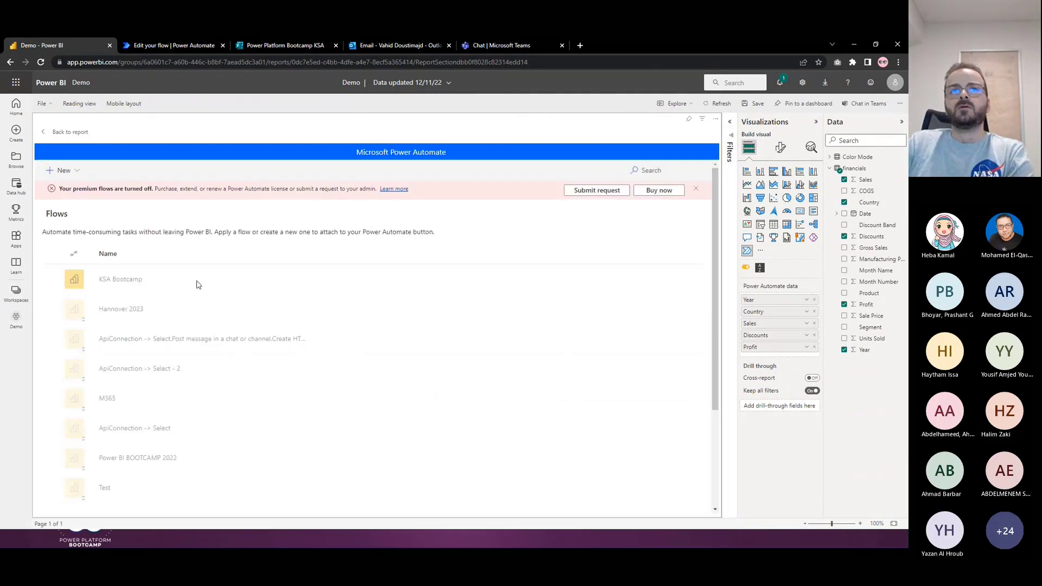
pyautogui.click(116, 280)
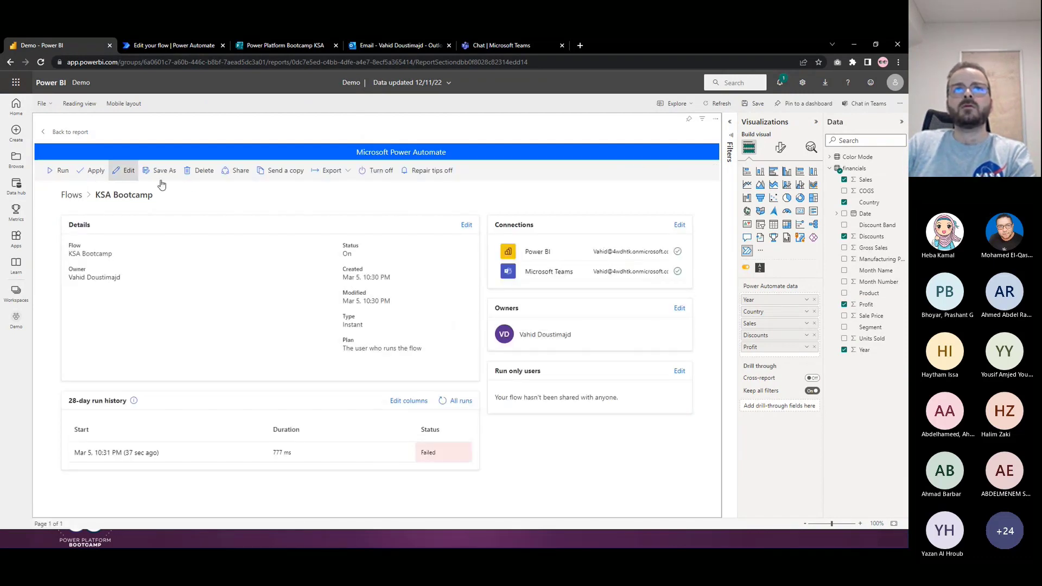
pyautogui.click(126, 173)
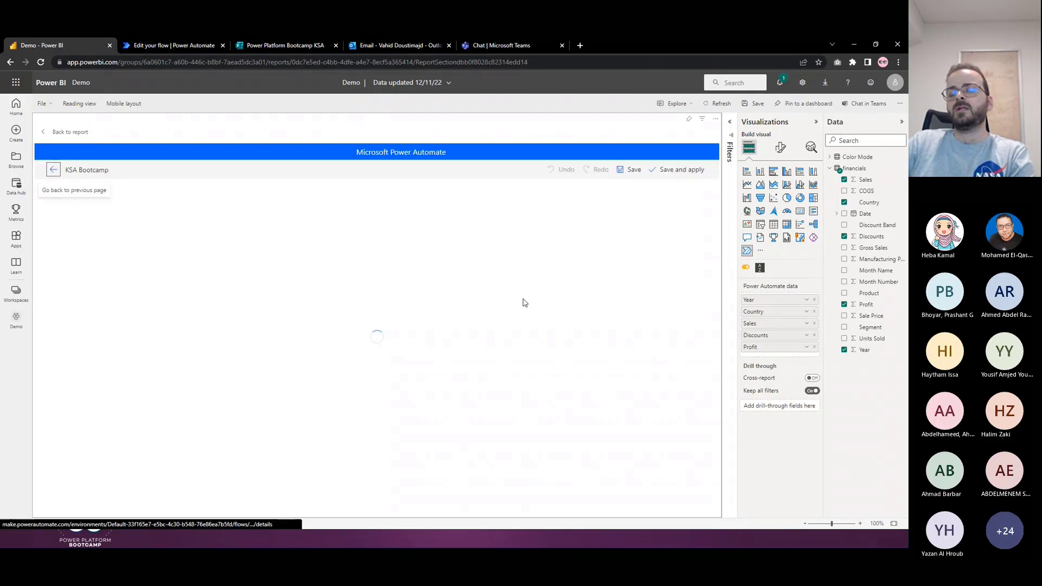
# Delete the Post message in a chat or channel action from the KSA Bootcamp flow.
pyautogui.click(424, 319)
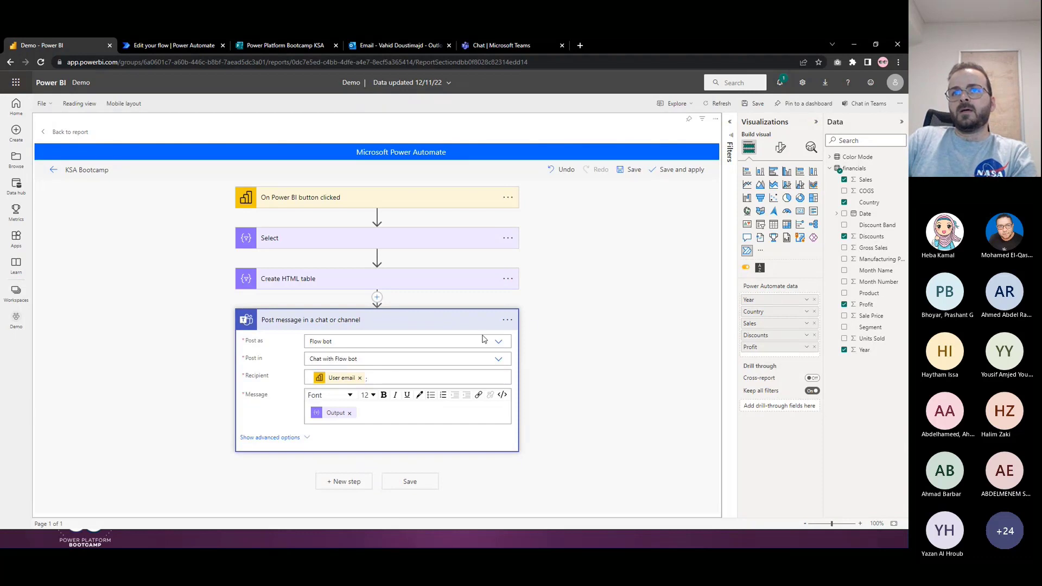
pyautogui.click(508, 320)
pyautogui.click(559, 436)
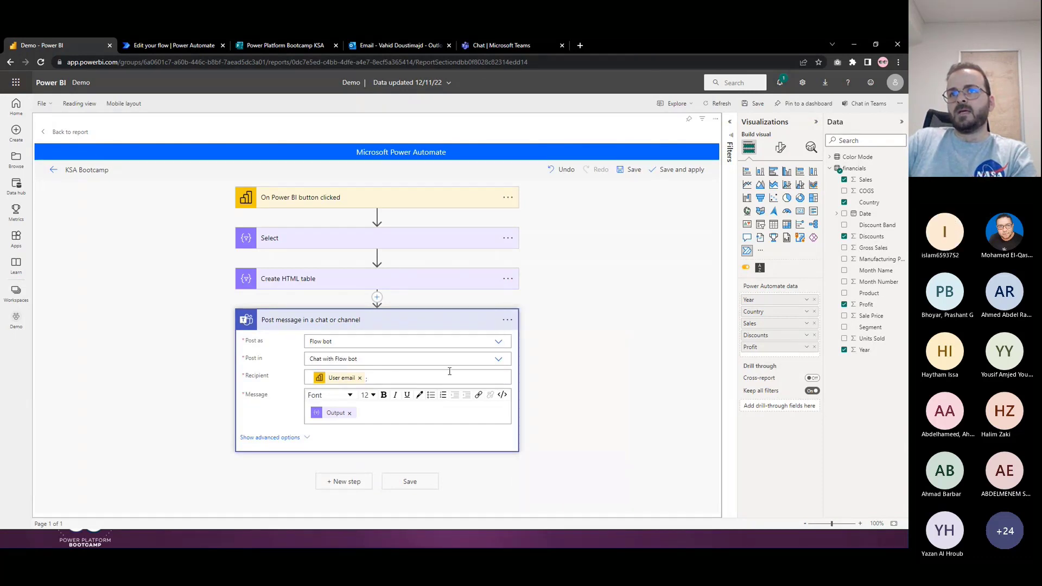
# Add an Office 365 Outlook Send an email (V2) action after the Create HTML table action.
pyautogui.click(361, 324)
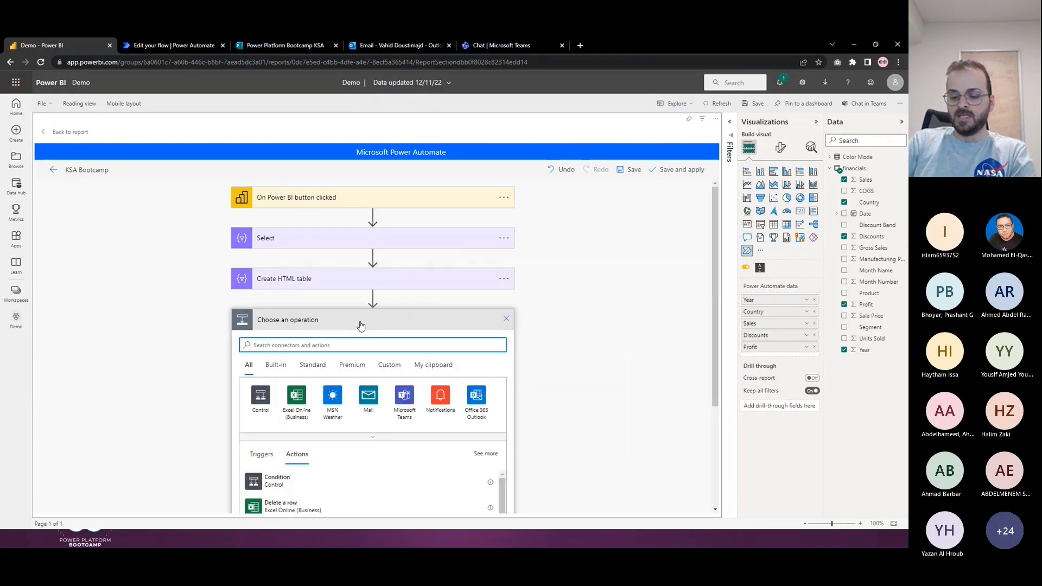
pyautogui.write('end email')
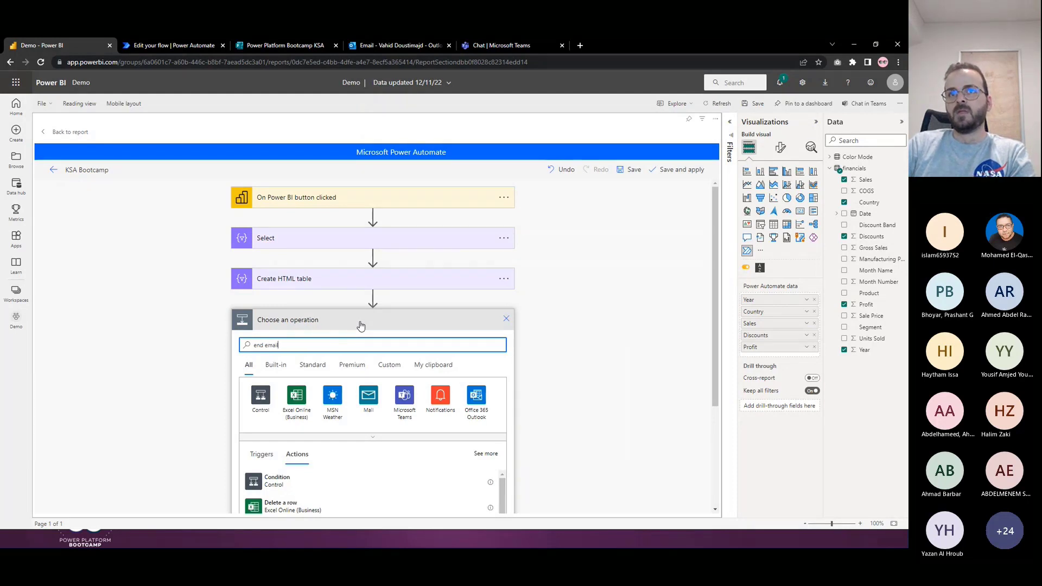
pyautogui.click(255, 344)
pyautogui.write('s')
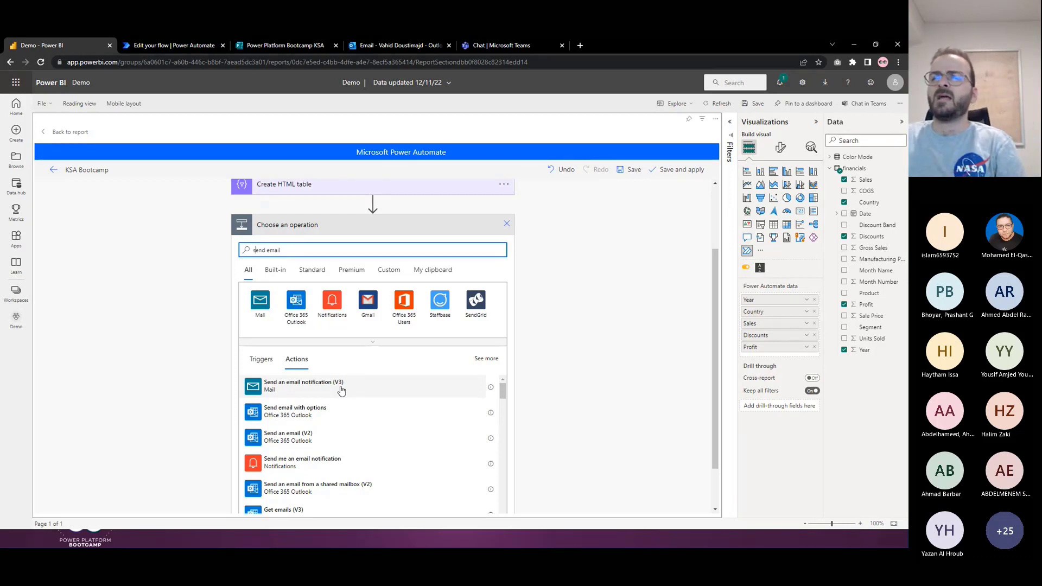
pyautogui.click(312, 443)
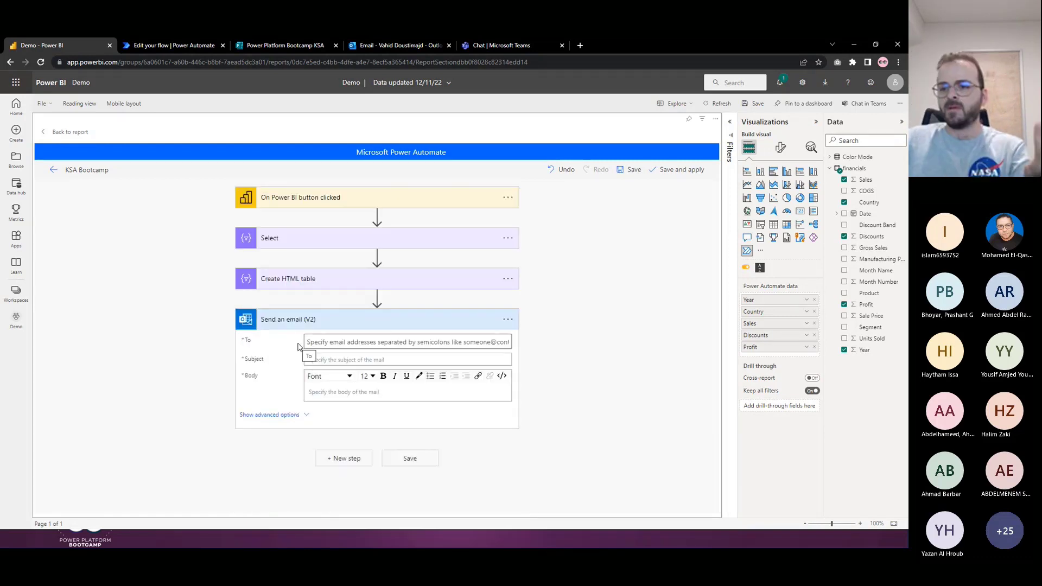
# Set the email's To field to the dynamic value User email.
pyautogui.click(325, 341)
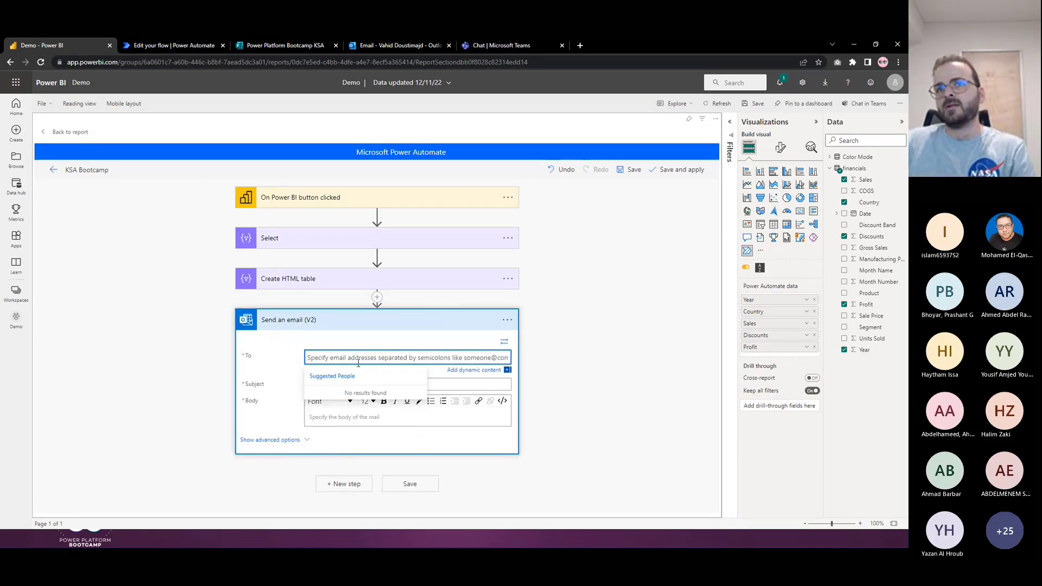
pyautogui.click(474, 369)
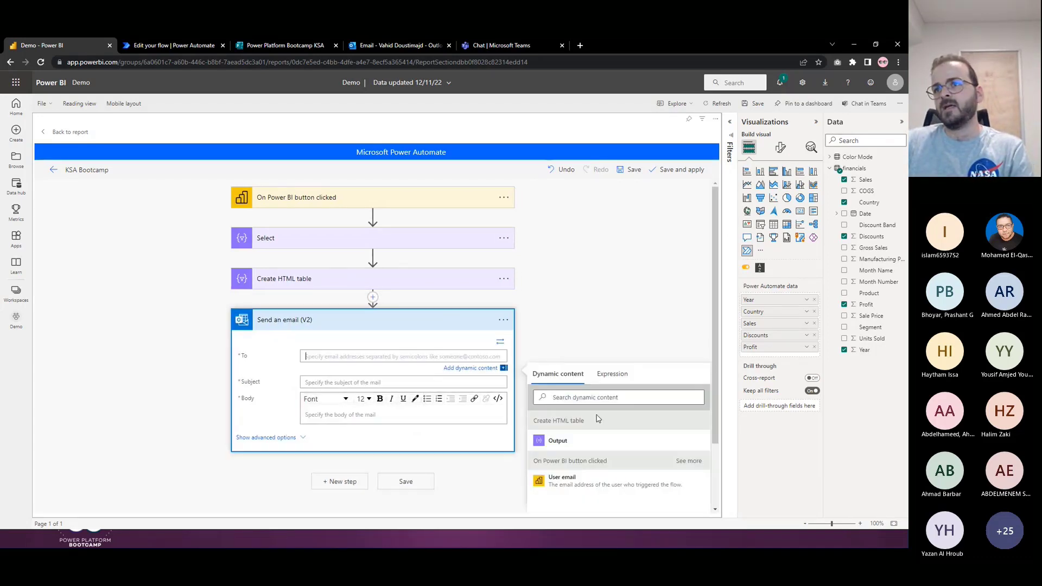
pyautogui.click(598, 481)
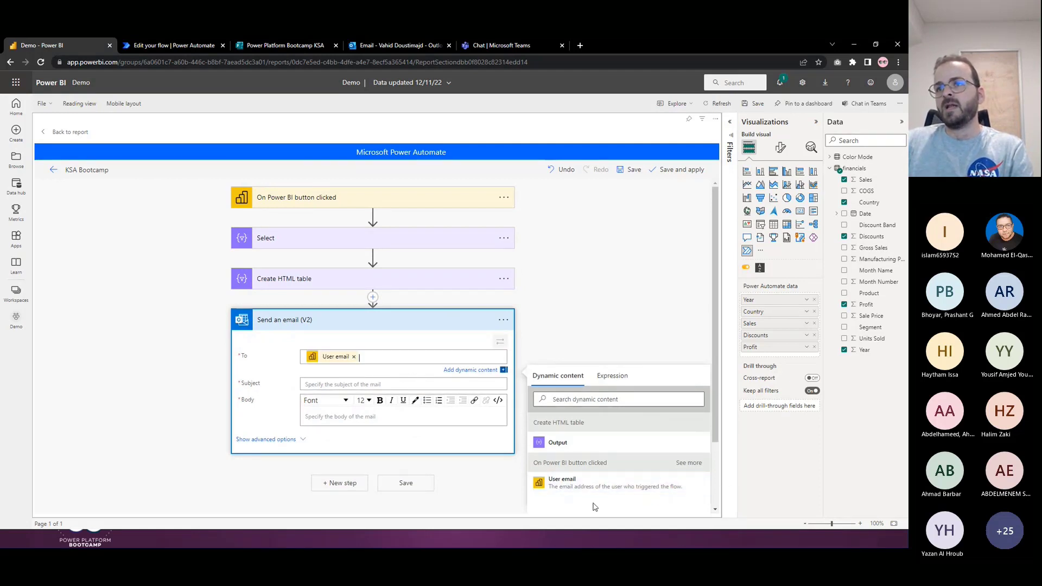
# Set the email's Subject to "Export of the Table" followed by the dynamic value Timestamp.
pyautogui.click(340, 384)
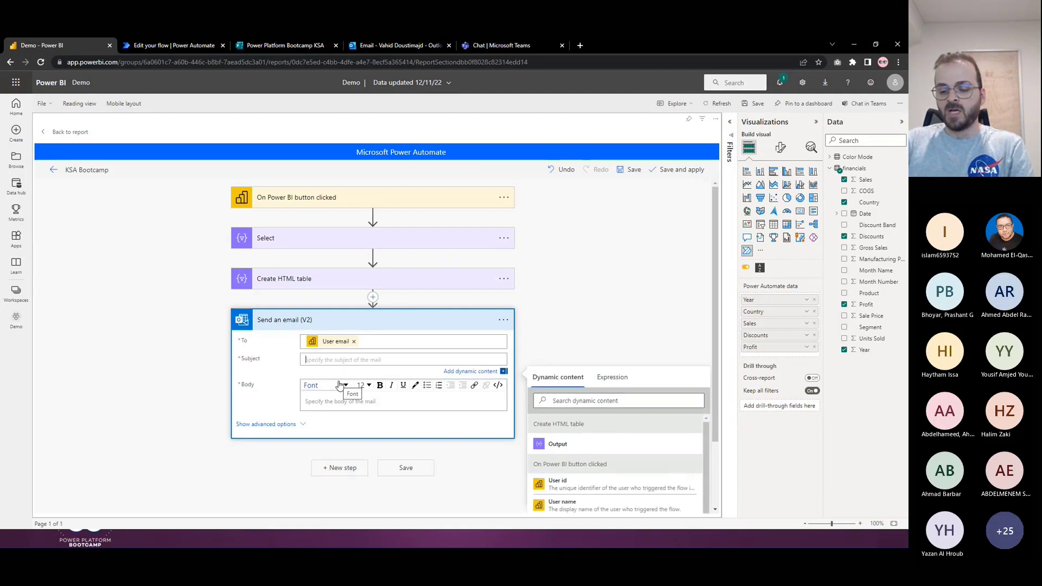
pyautogui.write('Sample of t')
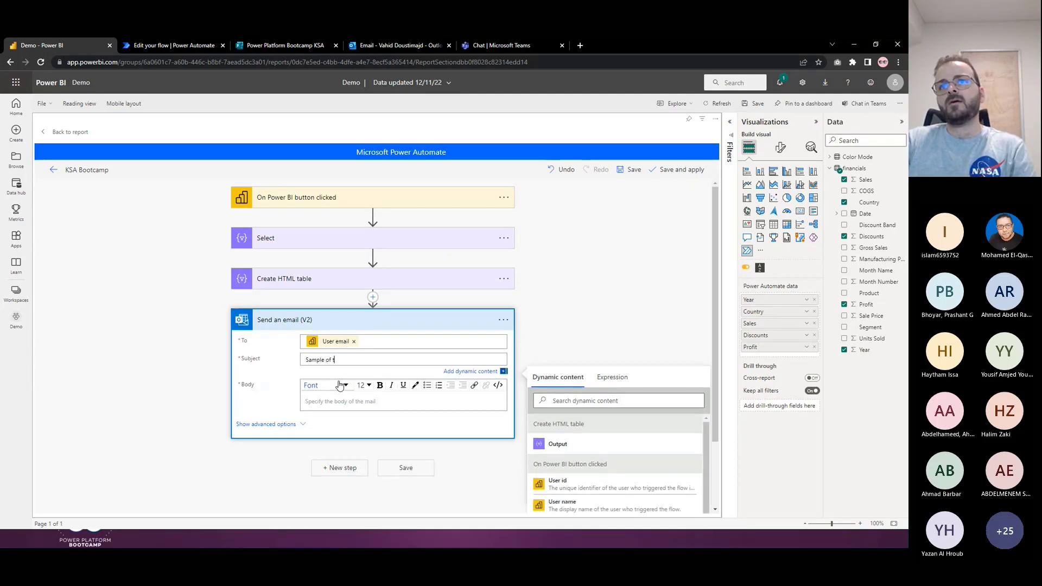
pyautogui.hotkey('ctrl', 'a')
pyautogui.write('Export of the Ta')
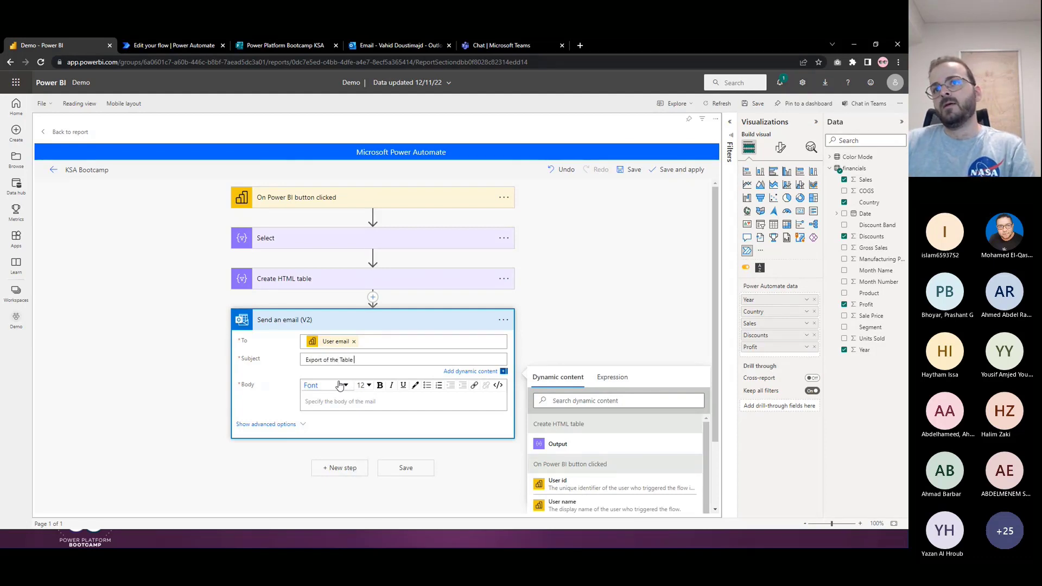
pyautogui.scroll(-3, 619, 463)
pyautogui.click(570, 501)
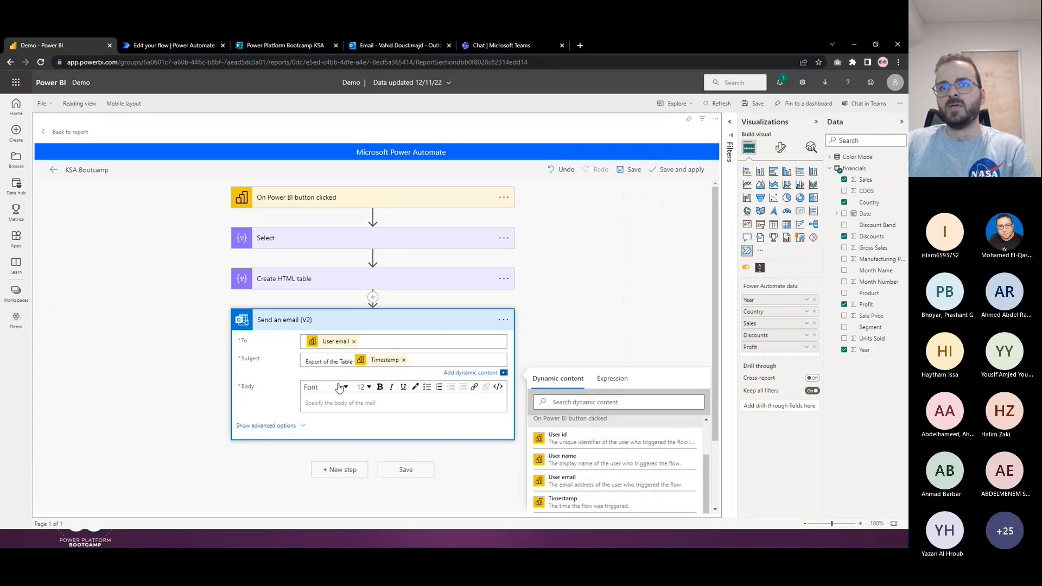
# Fill the email's Body with "Please see the table below:" and, on a new line, the Create HTML table Output value.
pyautogui.click(325, 402)
pyautogui.scroll(-1, 603, 375)
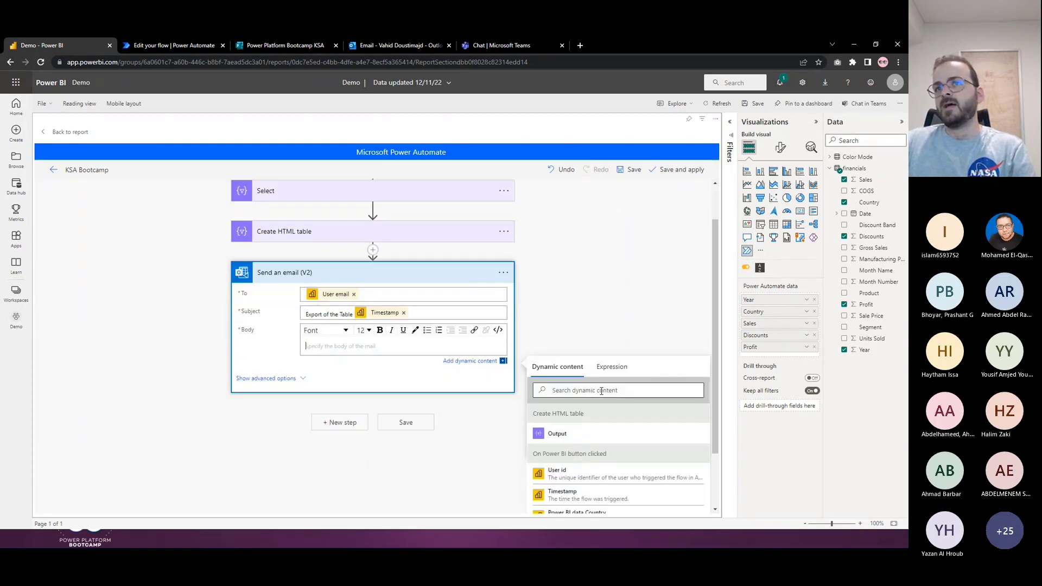
pyautogui.write('Please see')
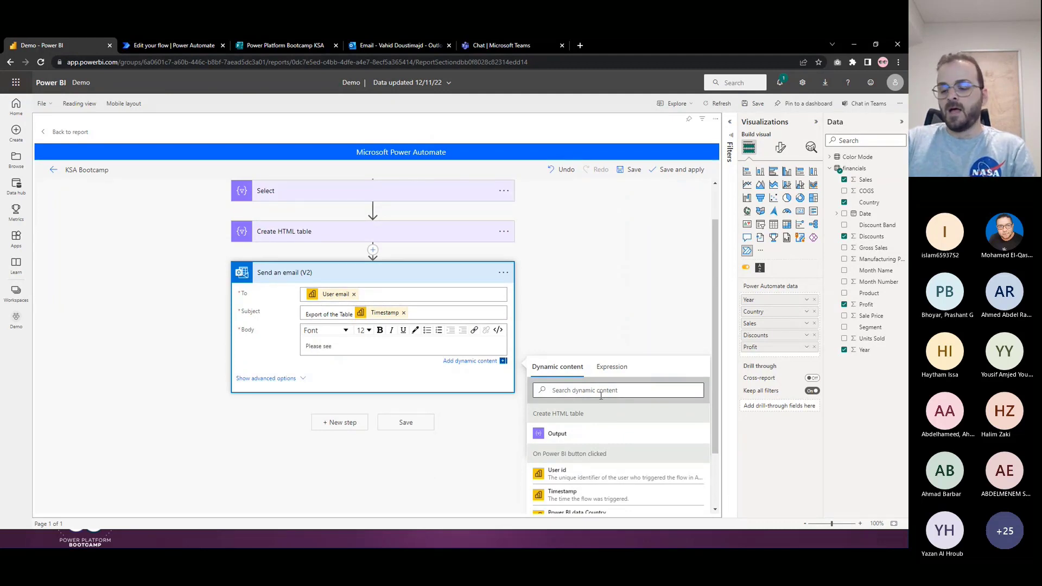
pyautogui.write(' the tab')
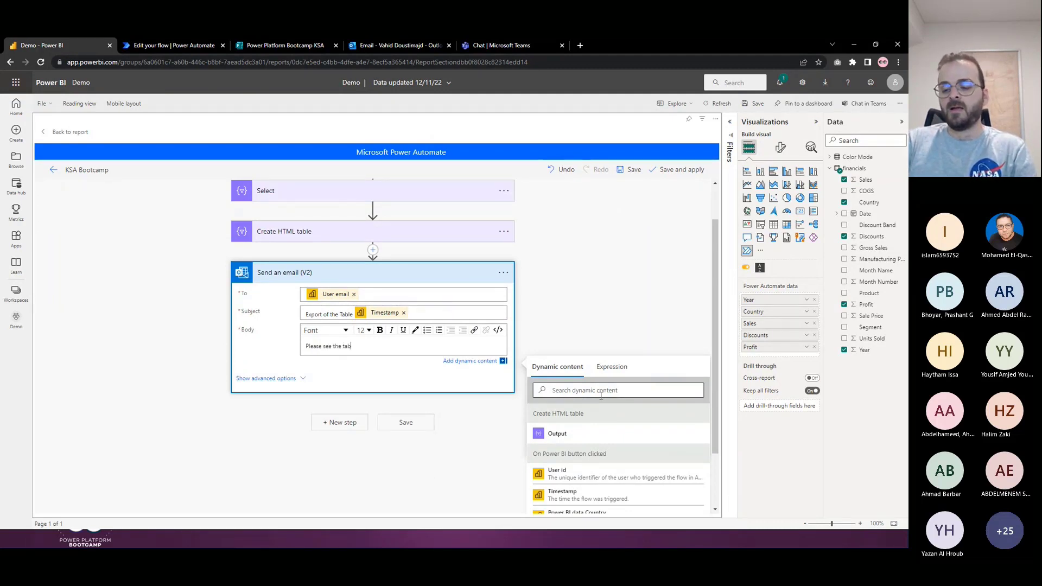
pyautogui.write('le be')
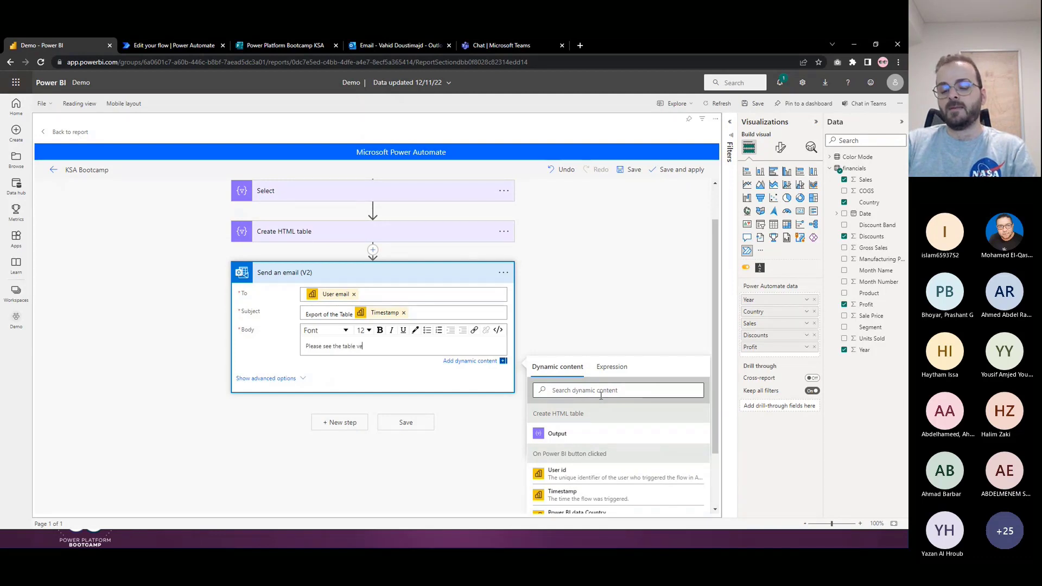
pyautogui.write('low:')
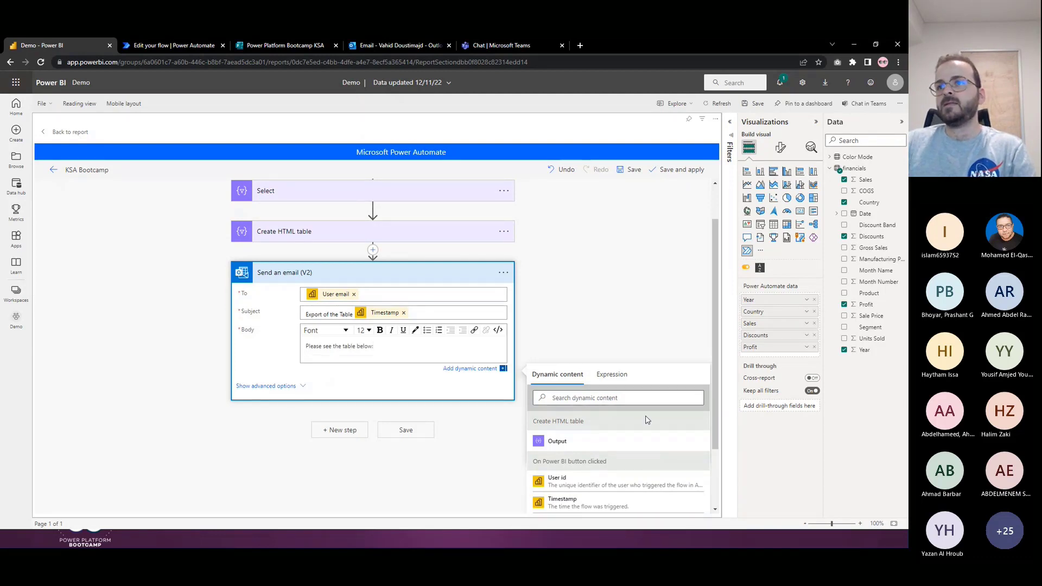
pyautogui.scroll(-1, 576, 429)
pyautogui.click(563, 399)
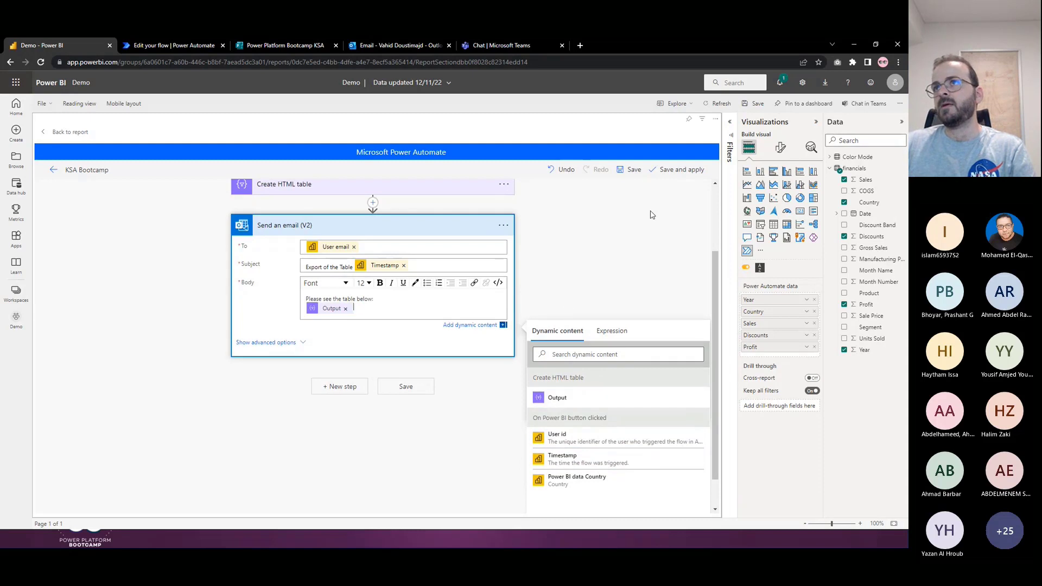
# Save and apply the flow, then run it from the report's "Click to receive data" button and switch to the Outlook inbox.
pyautogui.click(655, 173)
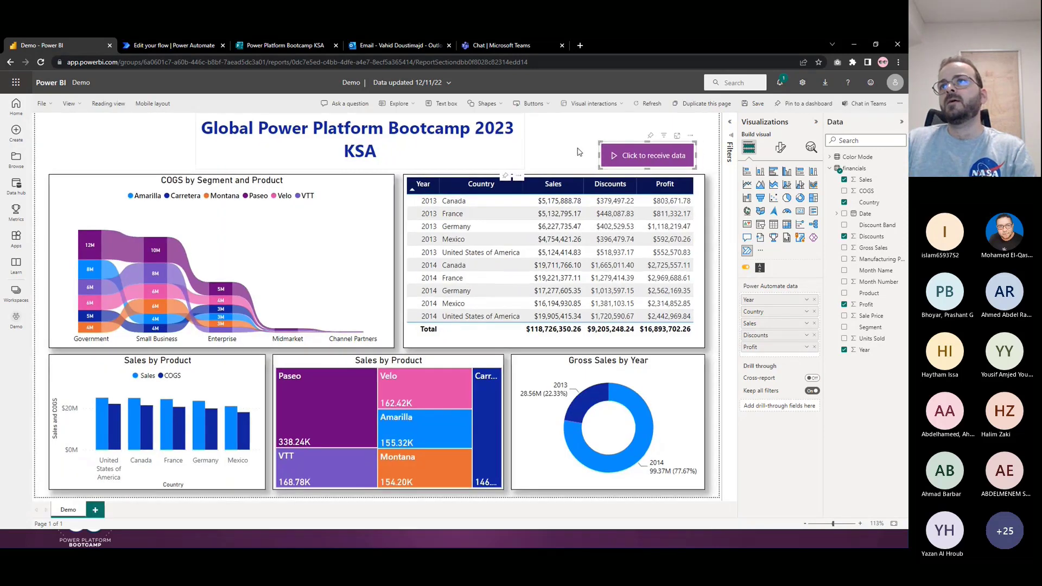
pyautogui.keyDown('ctrl'); pyautogui.click(654, 158); pyautogui.keyUp('ctrl')
pyautogui.click(379, 46)
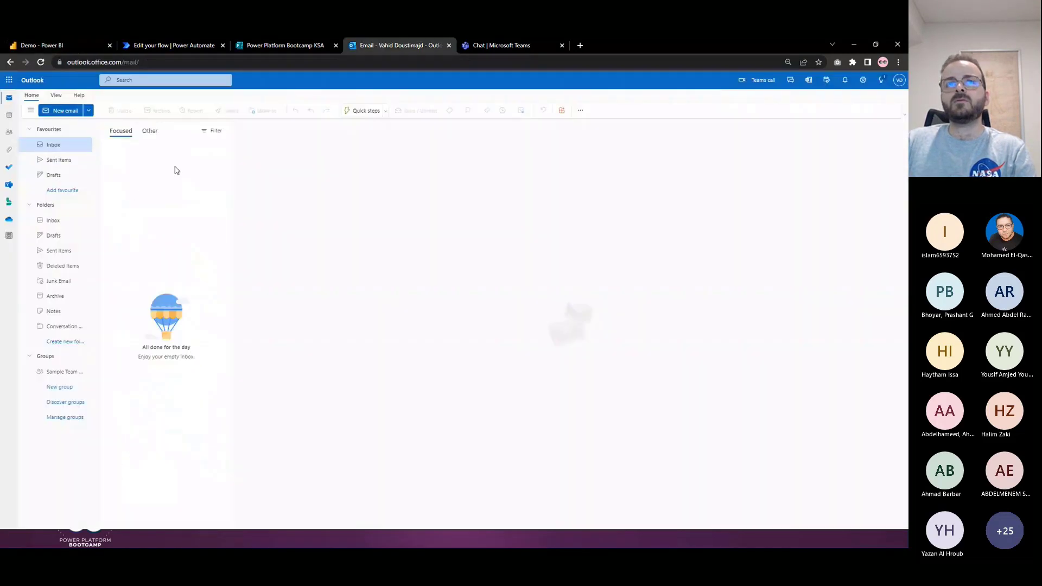
# Switch to Power Automate, leave the open flow editor and refresh the KSA Bootcamp flow's run history.
pyautogui.click(163, 46)
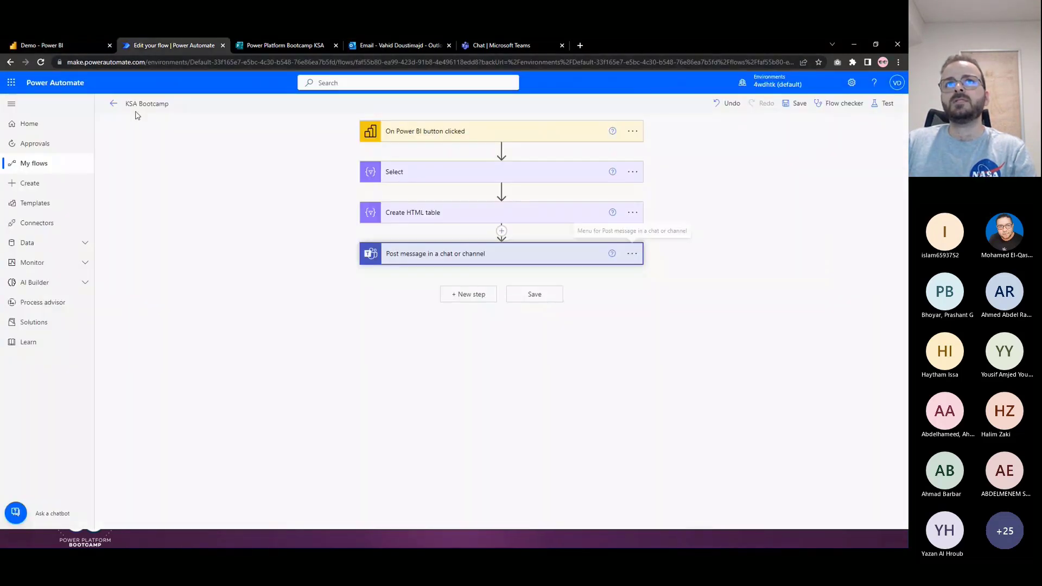
pyautogui.click(113, 103)
pyautogui.click(500, 143)
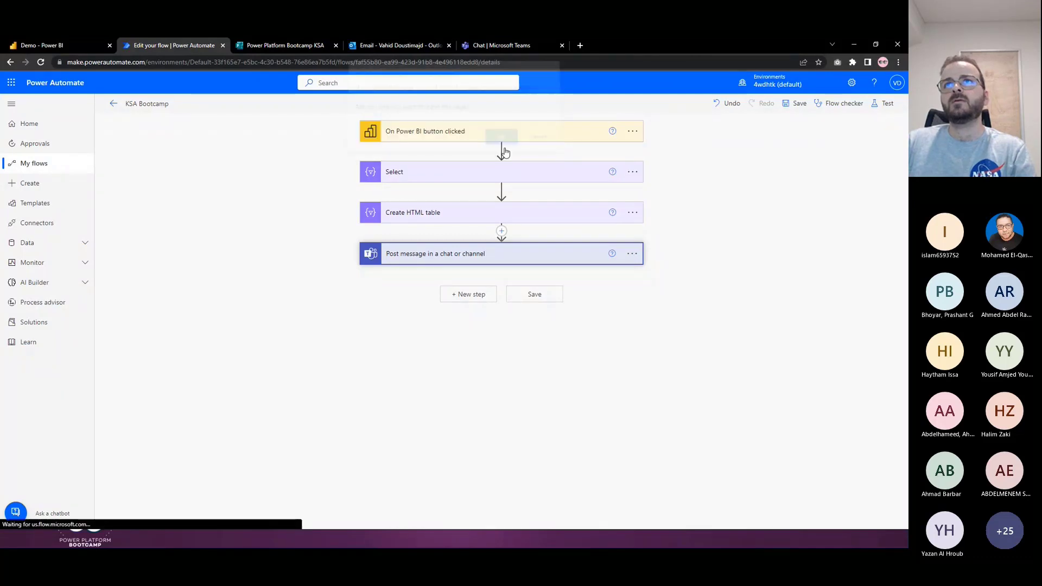
pyautogui.click(587, 335)
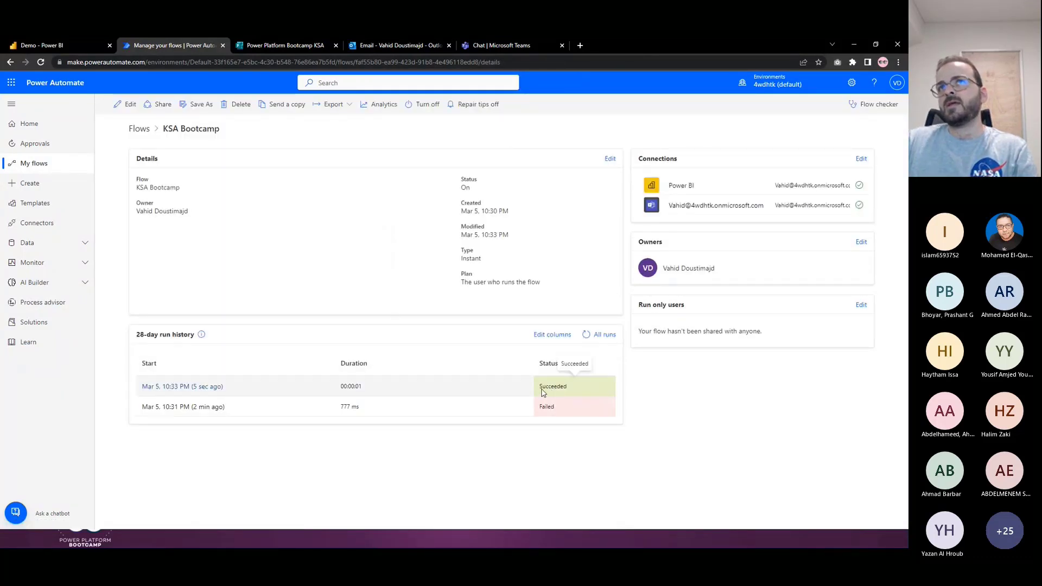
# Switch to Outlook, open the received "Export of the Table" email and examine its table columns.
pyautogui.click(399, 45)
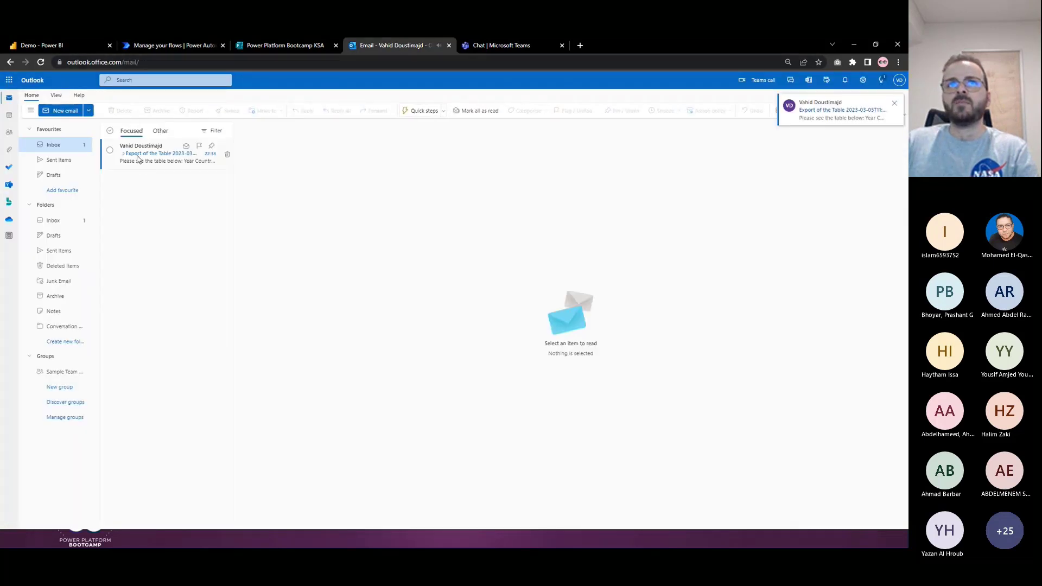
pyautogui.click(160, 156)
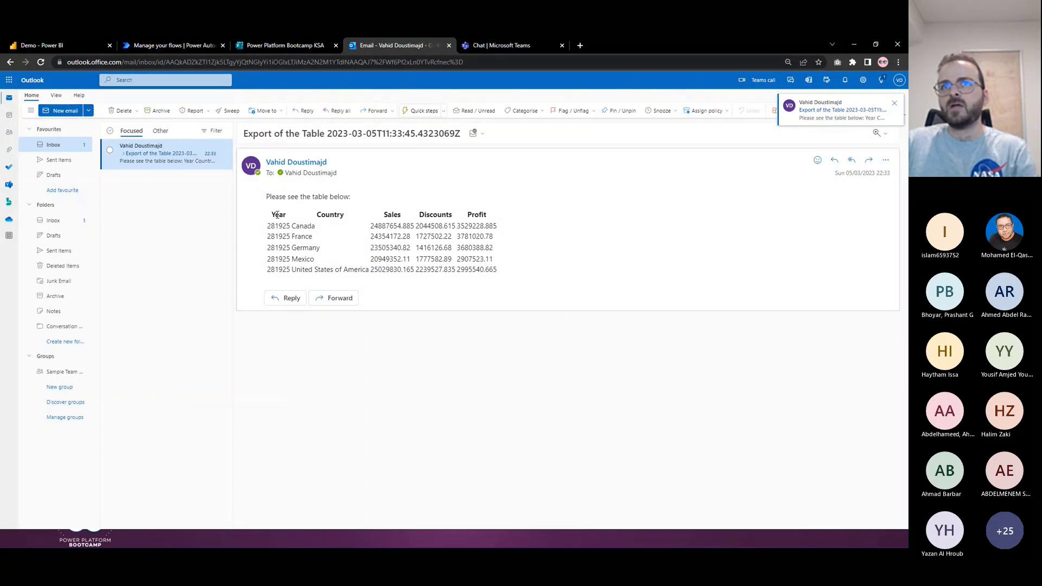
pyautogui.moveTo(271, 215); pyautogui.dragTo(445, 218)
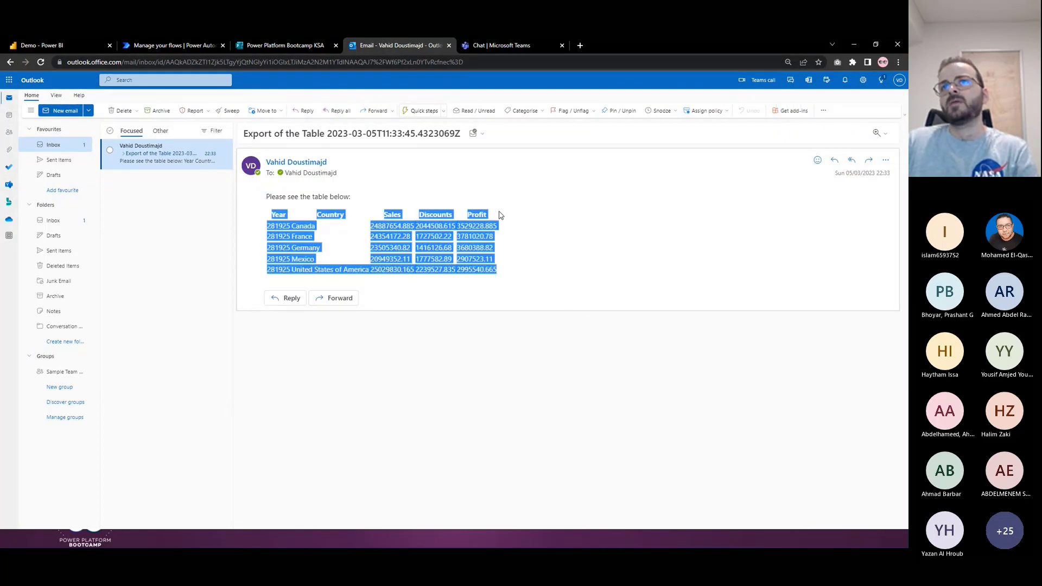
pyautogui.click(477, 217)
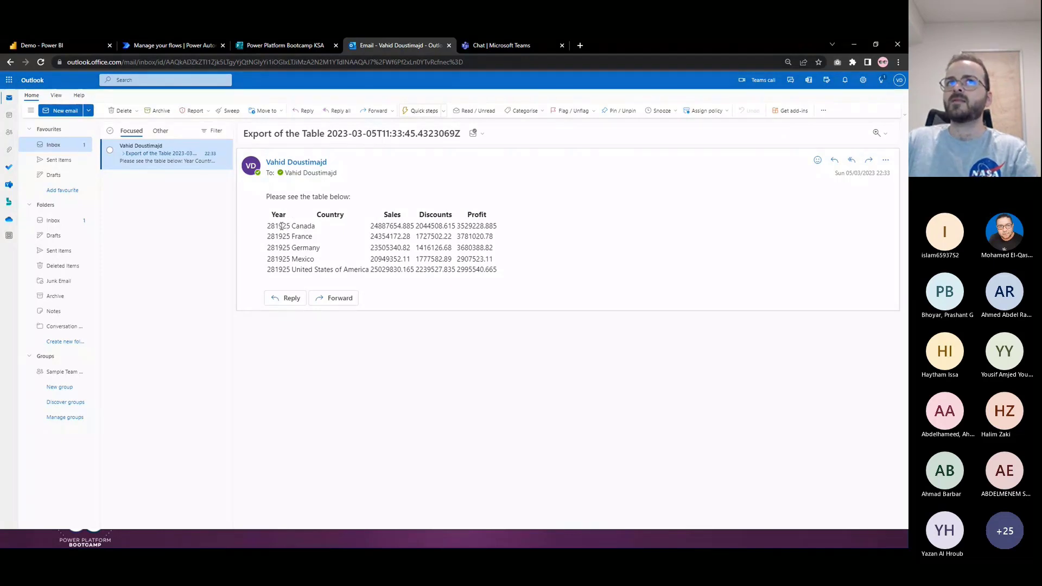
# Compare the report table with the email, then set the flow button's Year field to Don't summarize in Power BI.
pyautogui.hotkey('ctrl', '1')
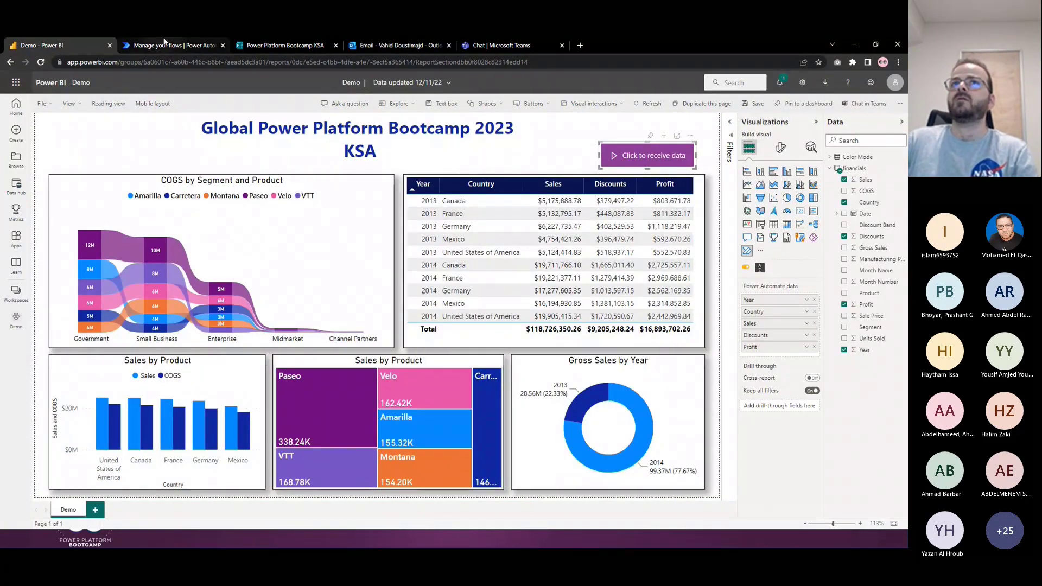
pyautogui.click(395, 45)
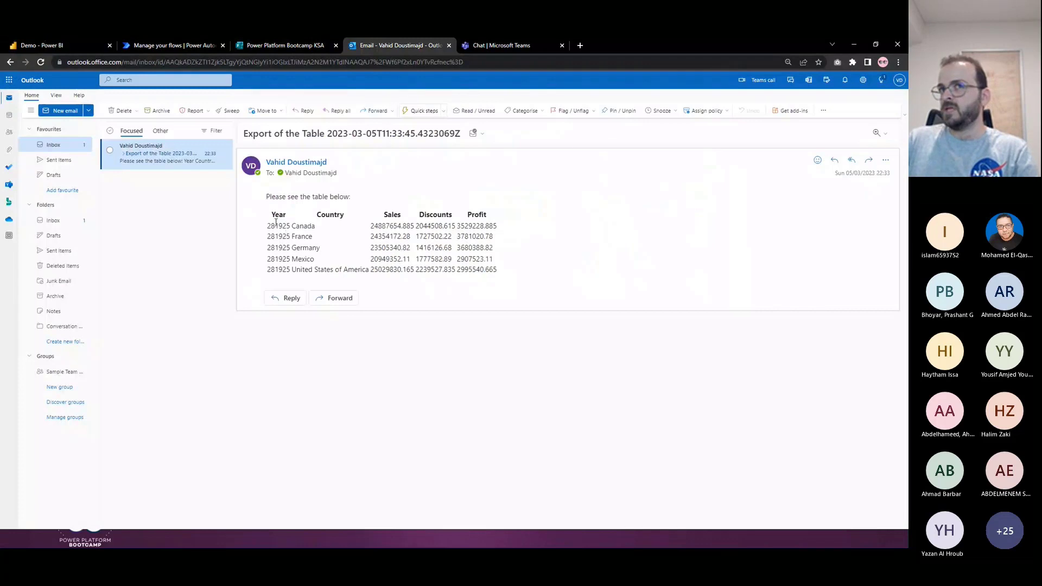
pyautogui.click(49, 48)
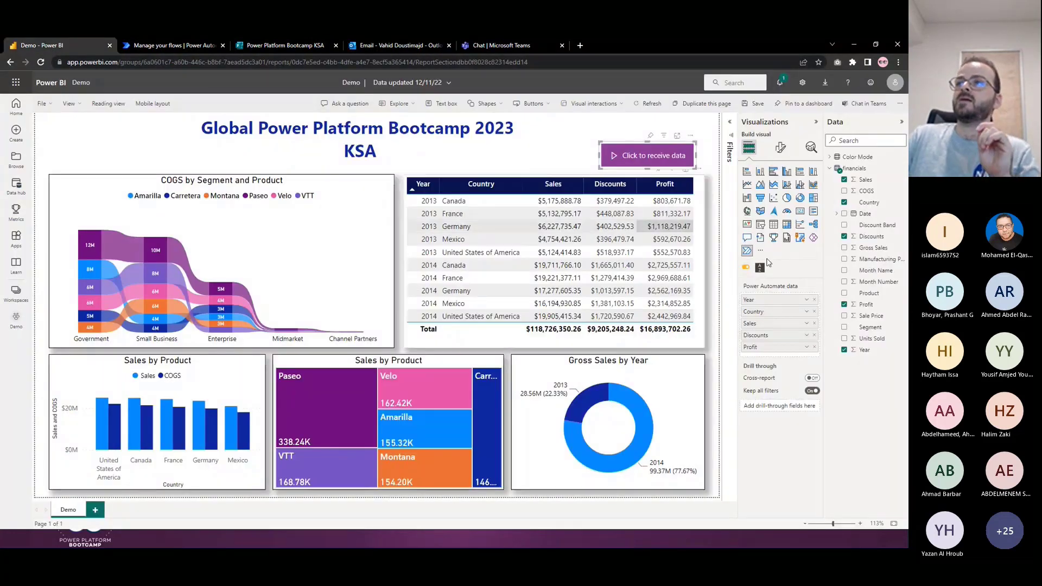
pyautogui.click(806, 300)
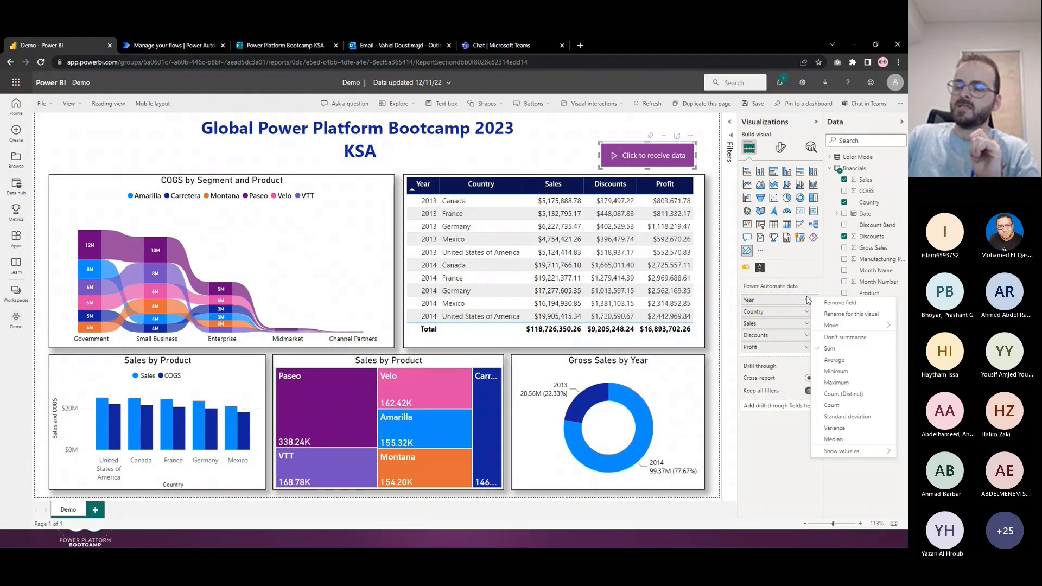
pyautogui.click(836, 341)
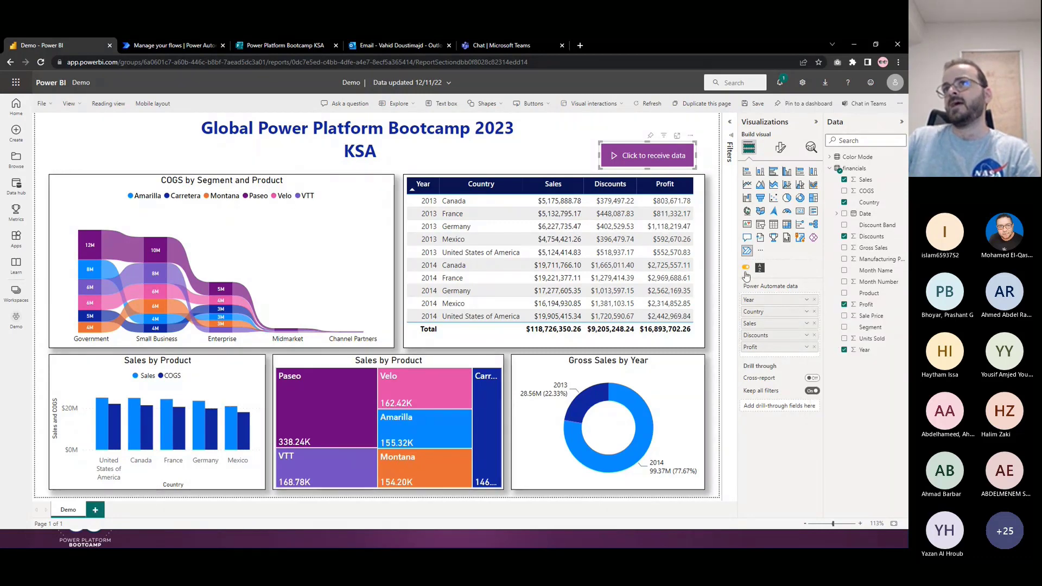
# Run the flow again from the report button and examine the table in the newest Outlook email.
pyautogui.click(567, 152)
pyautogui.keyDown('ctrl'); pyautogui.click(639, 157); pyautogui.keyUp('ctrl')
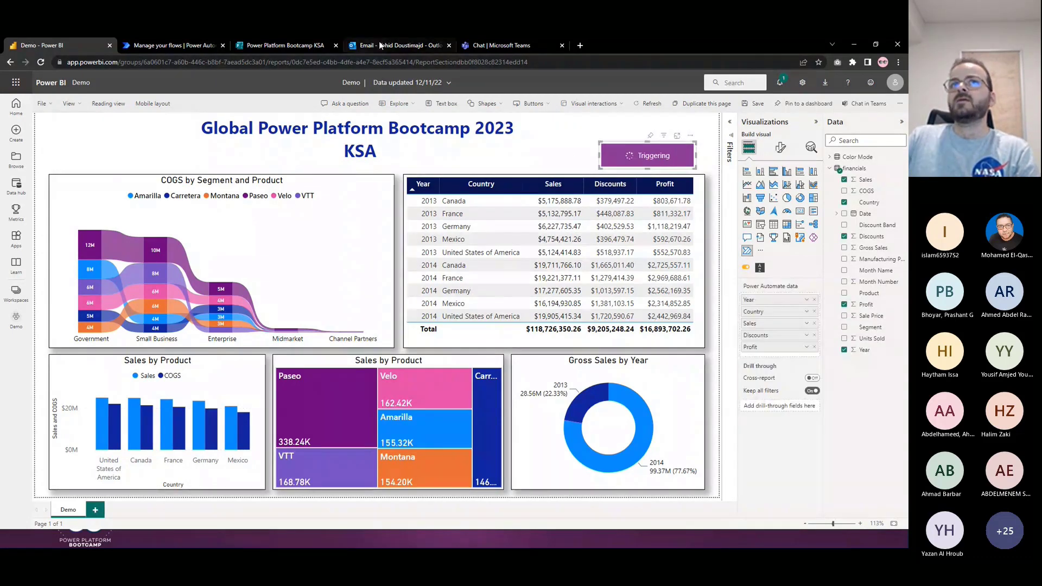
pyautogui.click(396, 45)
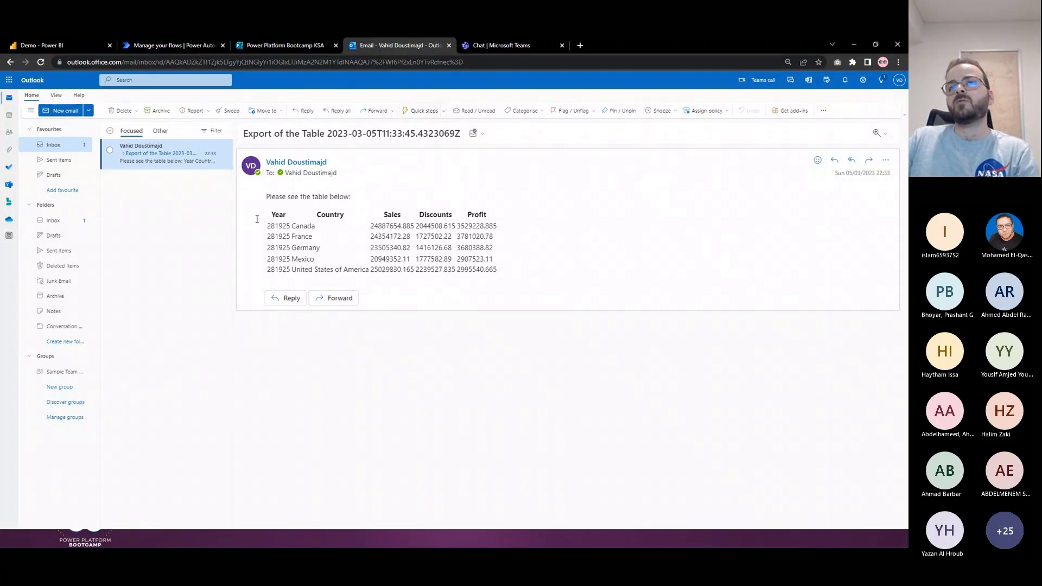
pyautogui.click(157, 161)
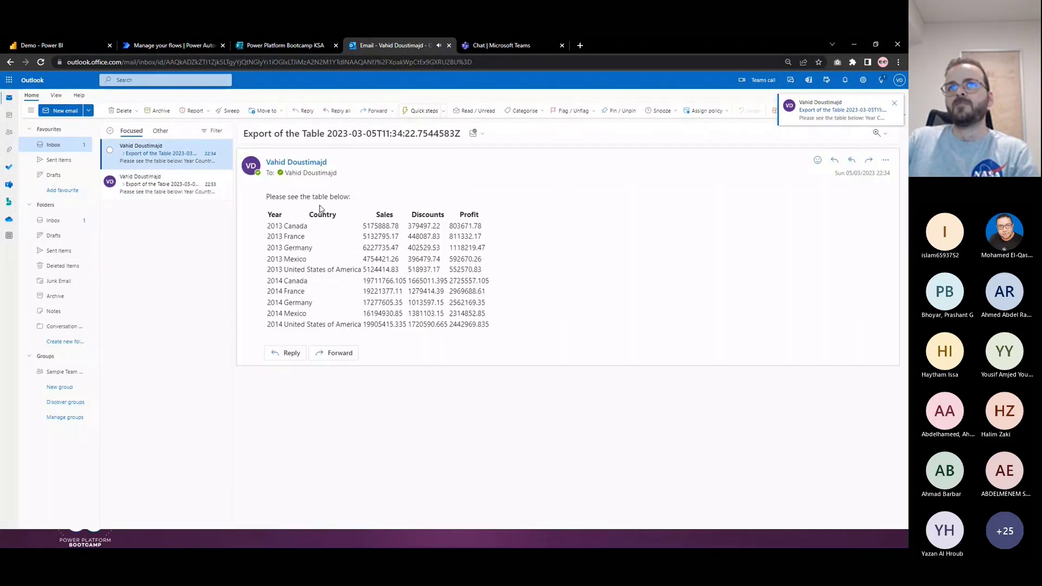
pyautogui.moveTo(267, 232); pyautogui.dragTo(401, 226)
# Return to the Power BI report, filter it to 2013 with the Gross Sales by Year donut and run the flow button.
pyautogui.click(77, 43)
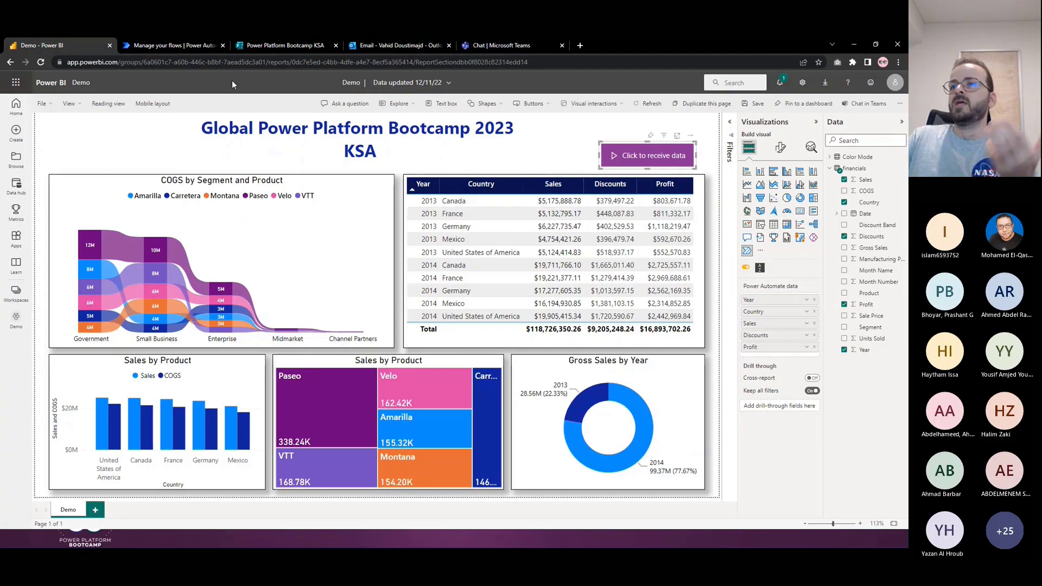
pyautogui.click(586, 405)
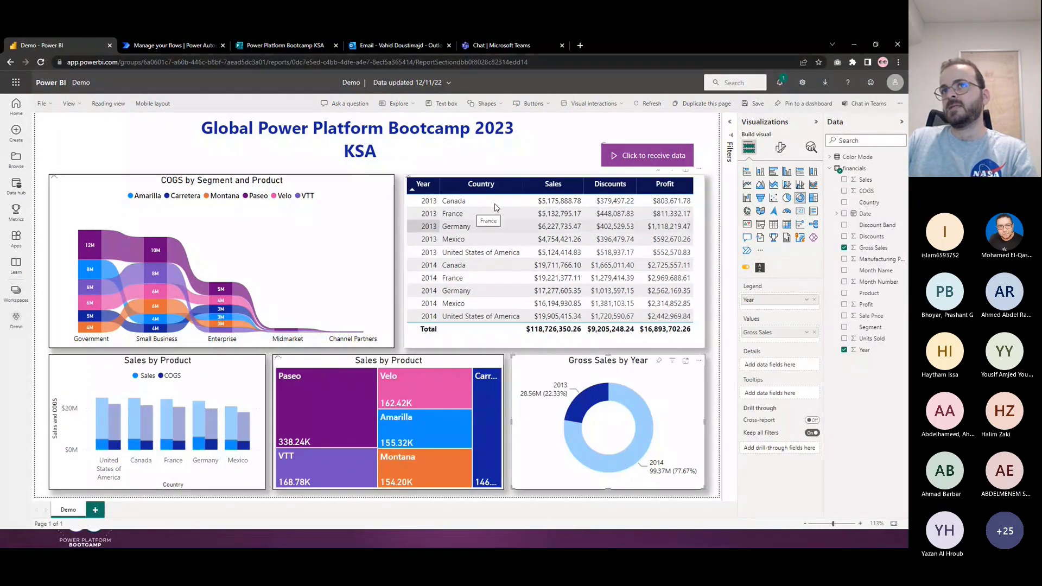
pyautogui.keyDown('ctrl'); pyautogui.click(646, 155); pyautogui.keyUp('ctrl')
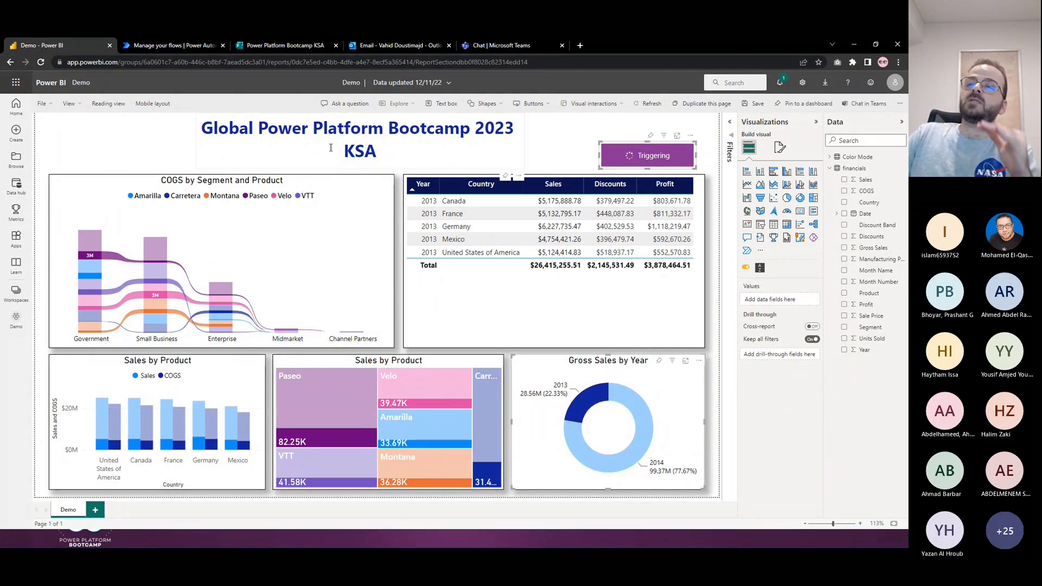
# Switch to Outlook, open the newest "Export of the Table" email and examine the exported table in its body.
pyautogui.click(380, 45)
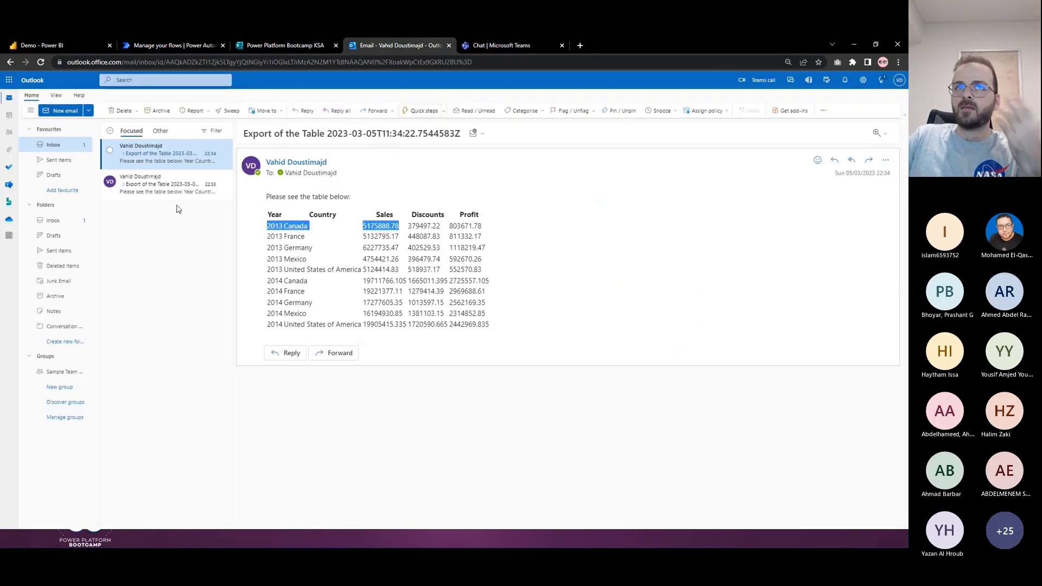
pyautogui.click(163, 154)
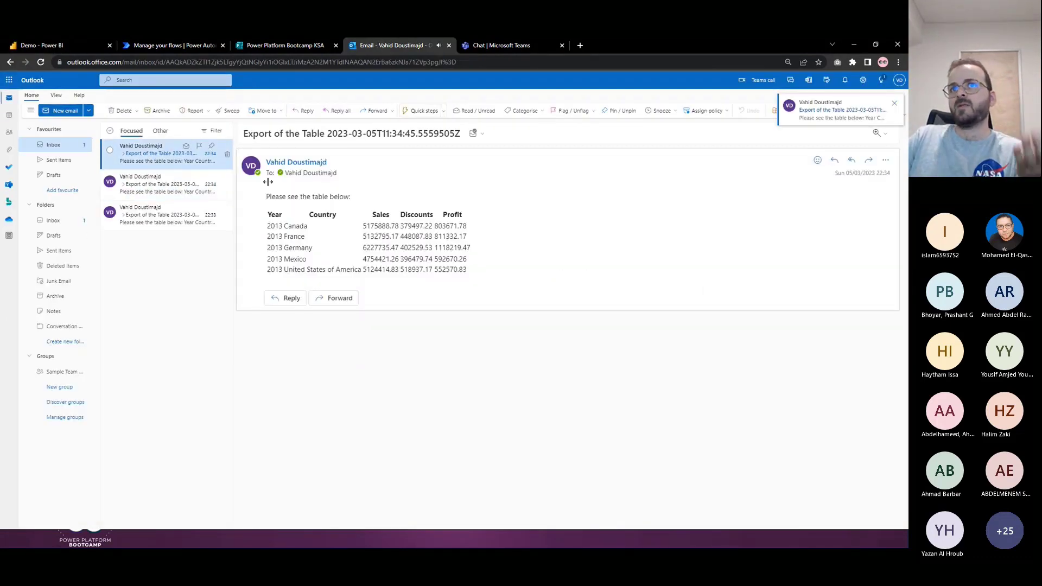
pyautogui.click(81, 46)
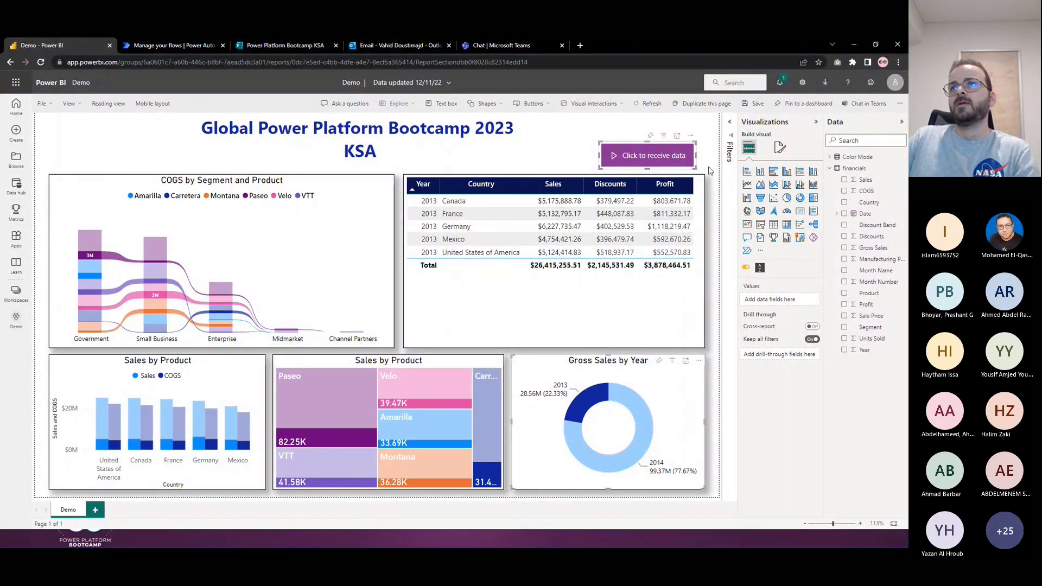
pyautogui.click(370, 45)
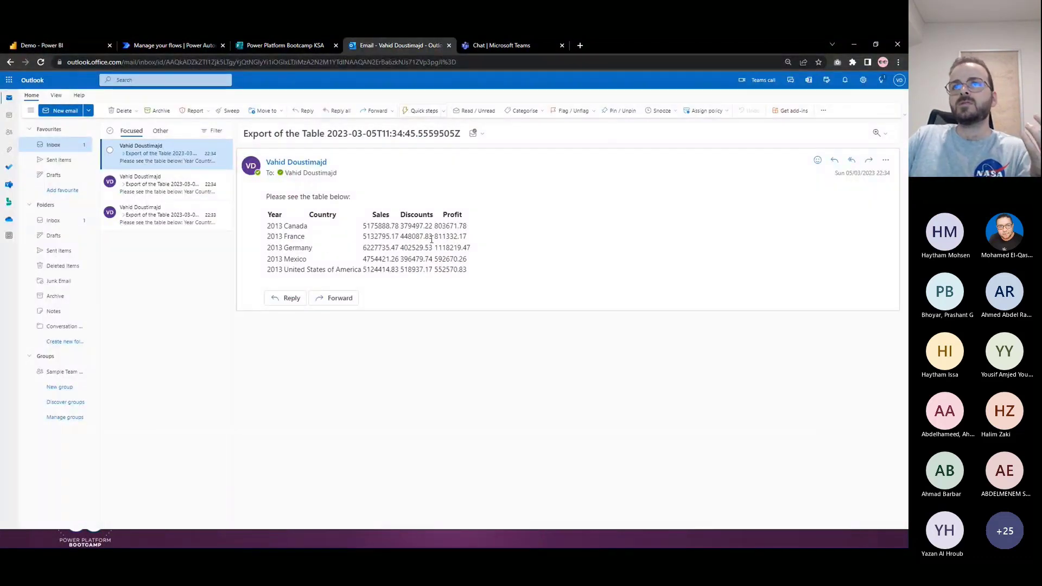
pyautogui.moveTo(475, 271); pyautogui.dragTo(267, 217)
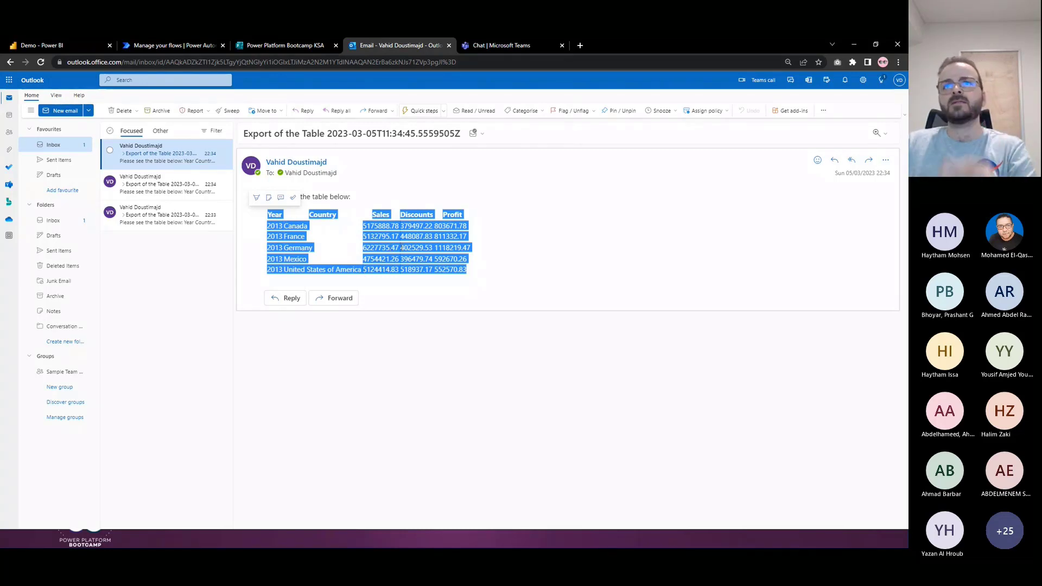
pyautogui.click(183, 46)
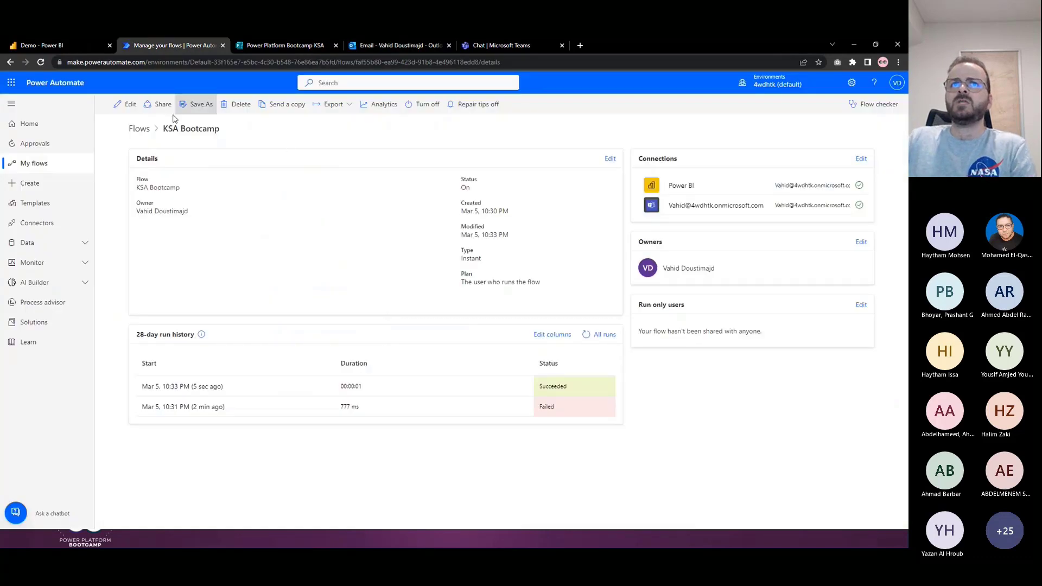
pyautogui.click(128, 104)
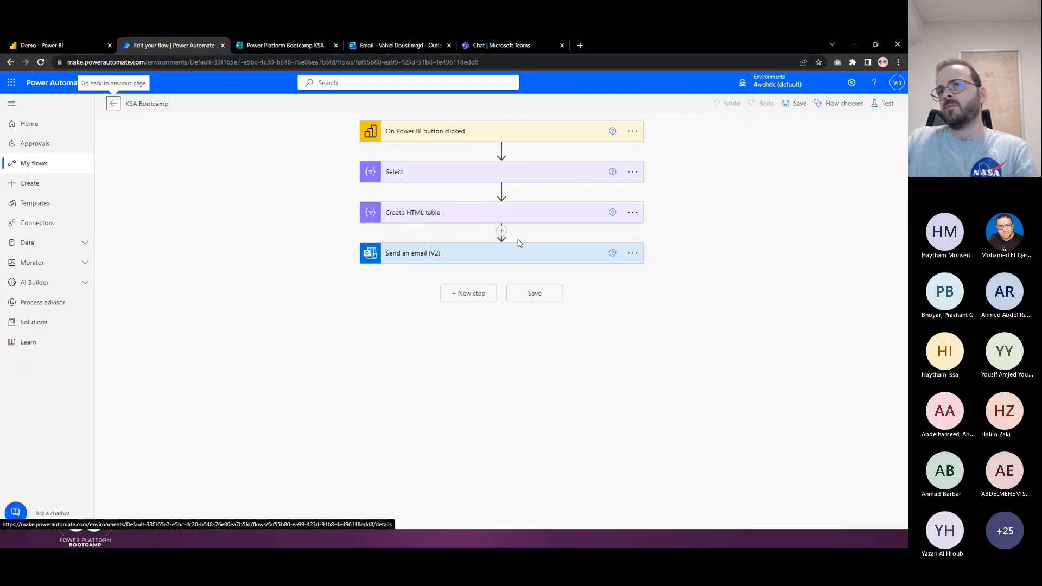
pyautogui.click(502, 231)
pyautogui.click(509, 246)
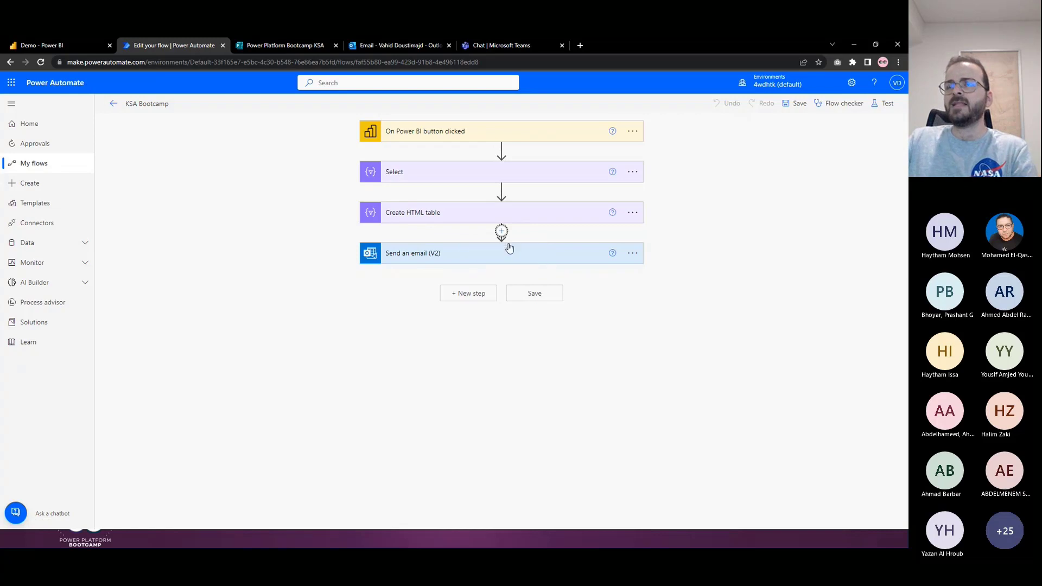
pyautogui.click(111, 105)
pyautogui.click(498, 140)
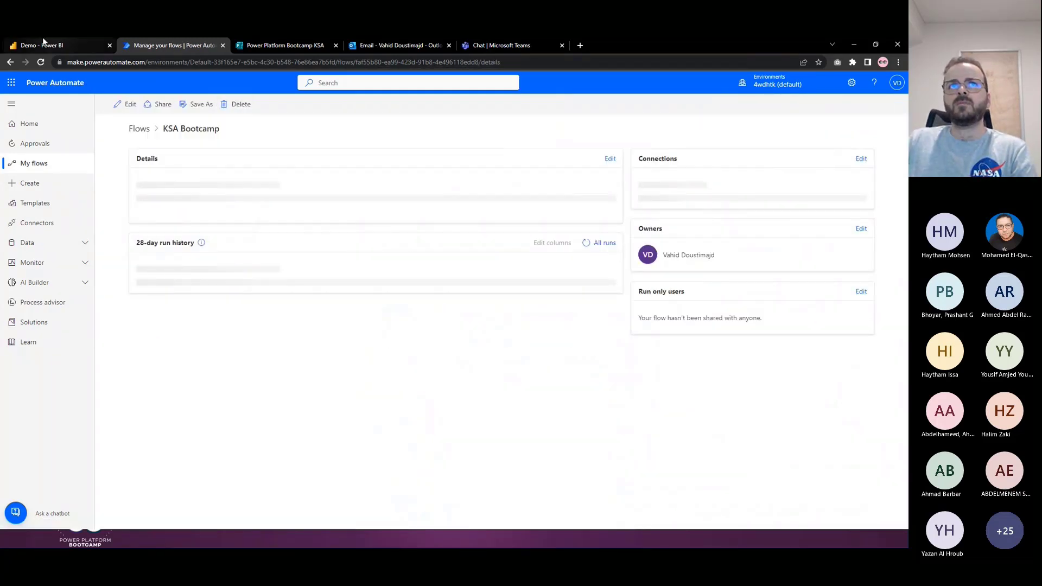
# Switch to the Power BI report and open the KSA Bootcamp flow for editing from the "Click to receive data" button.
pyautogui.click(54, 45)
pyautogui.click(690, 135)
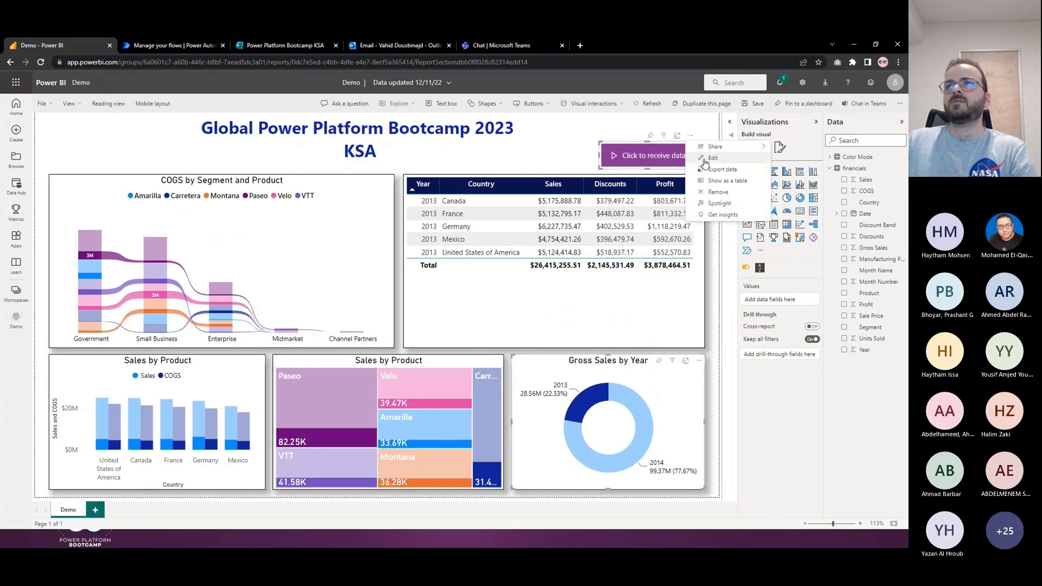
pyautogui.click(712, 158)
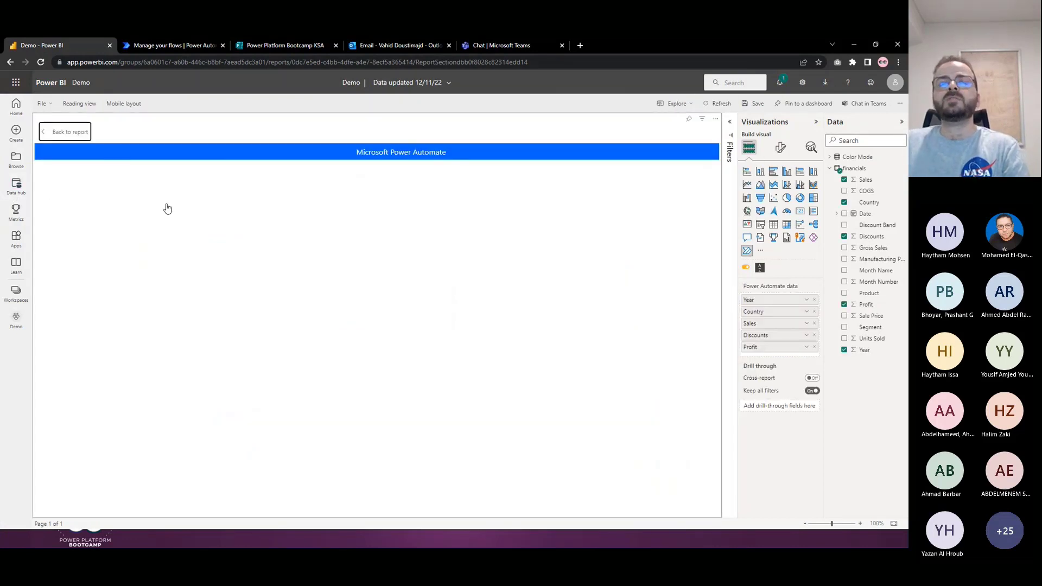
pyautogui.hotkey('alt', 'Tab')
pyautogui.hotkey('alt', 'Tab')
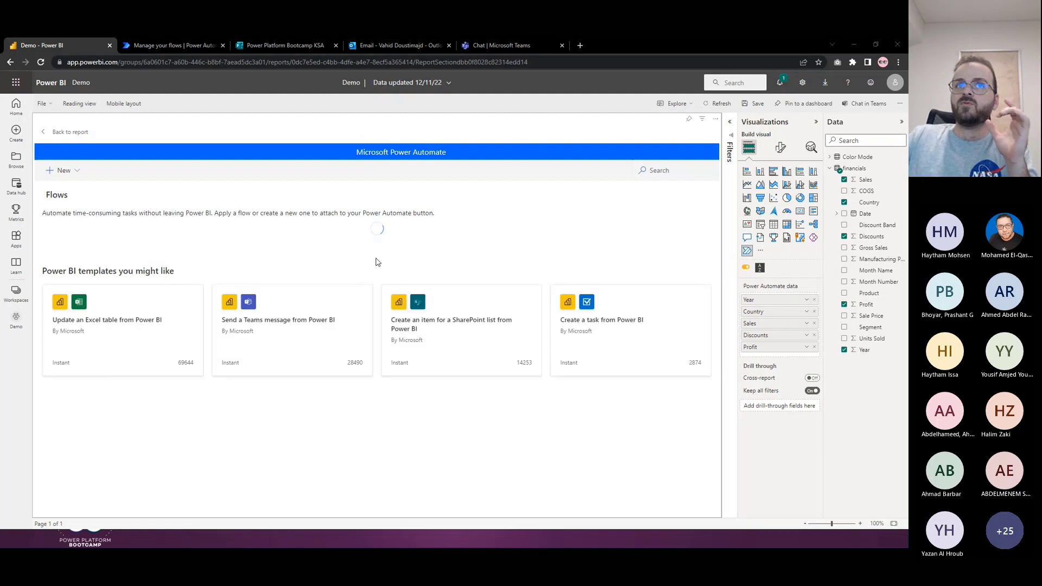
pyautogui.click(117, 260)
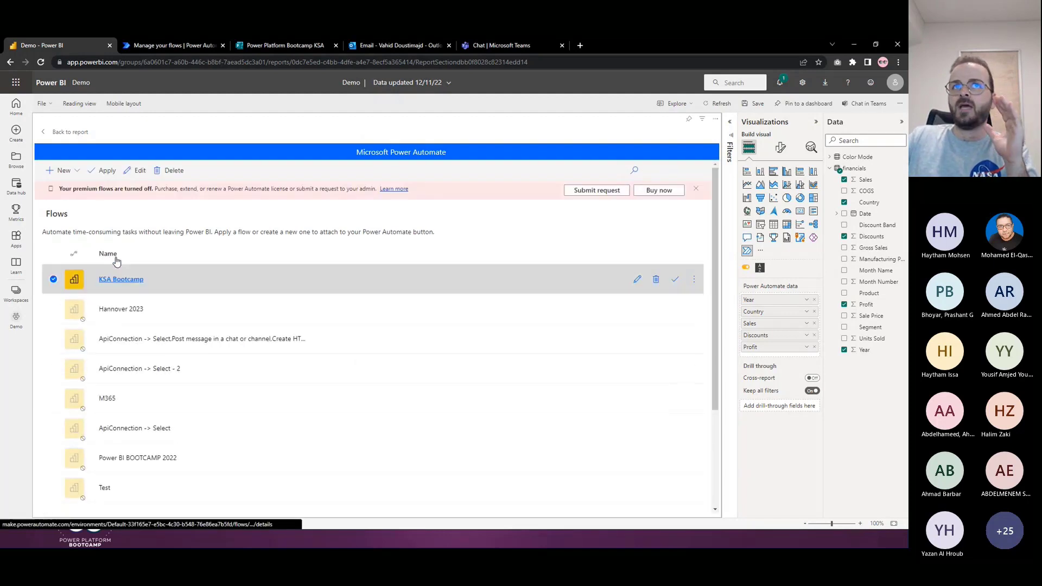
pyautogui.click(127, 171)
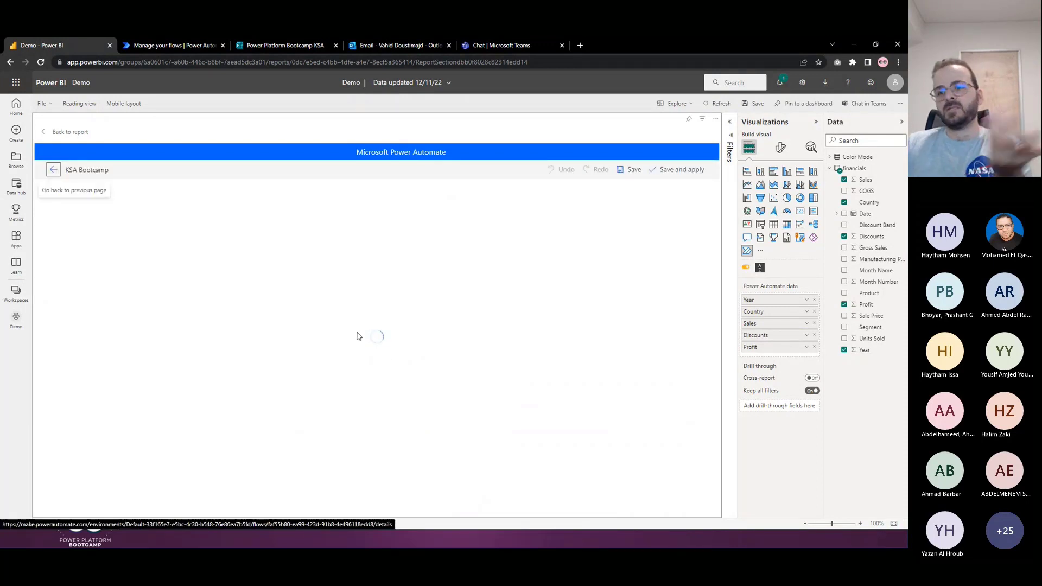
# Insert a Data Operation Compose action between Create HTML table and Send an email (V2).
pyautogui.click(377, 298)
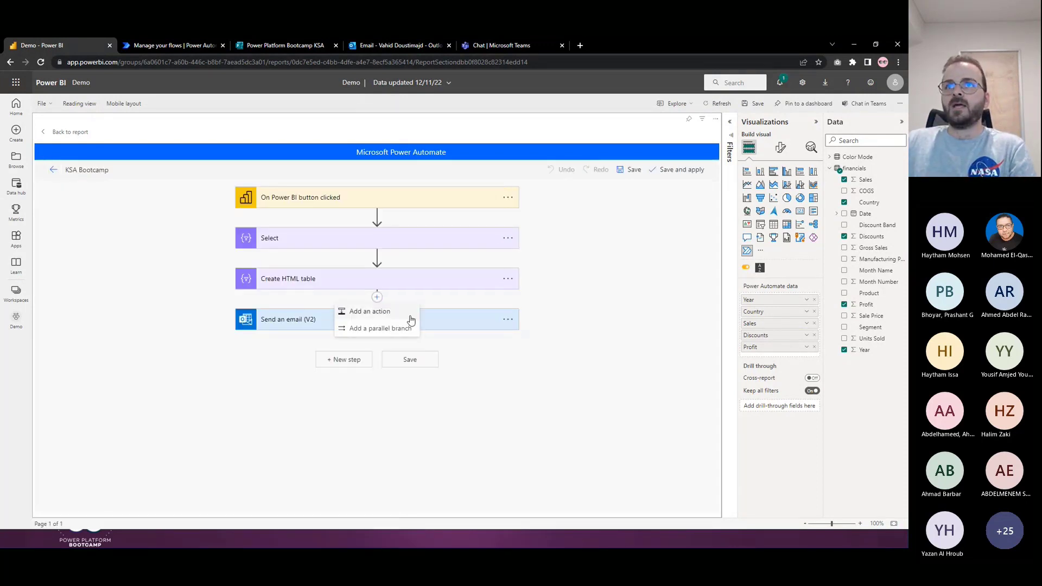
pyautogui.click(380, 309)
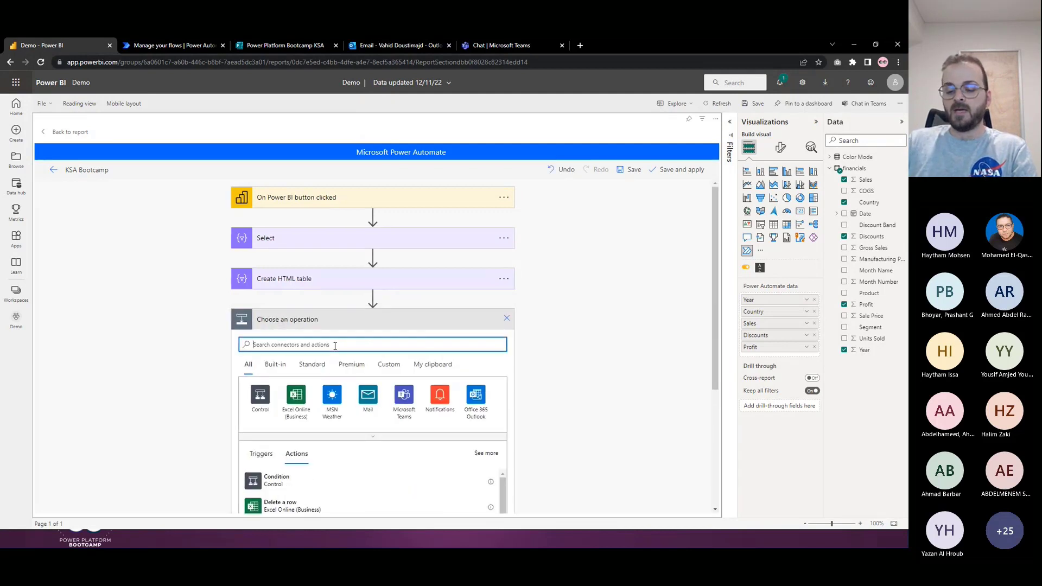
pyautogui.write('operation')
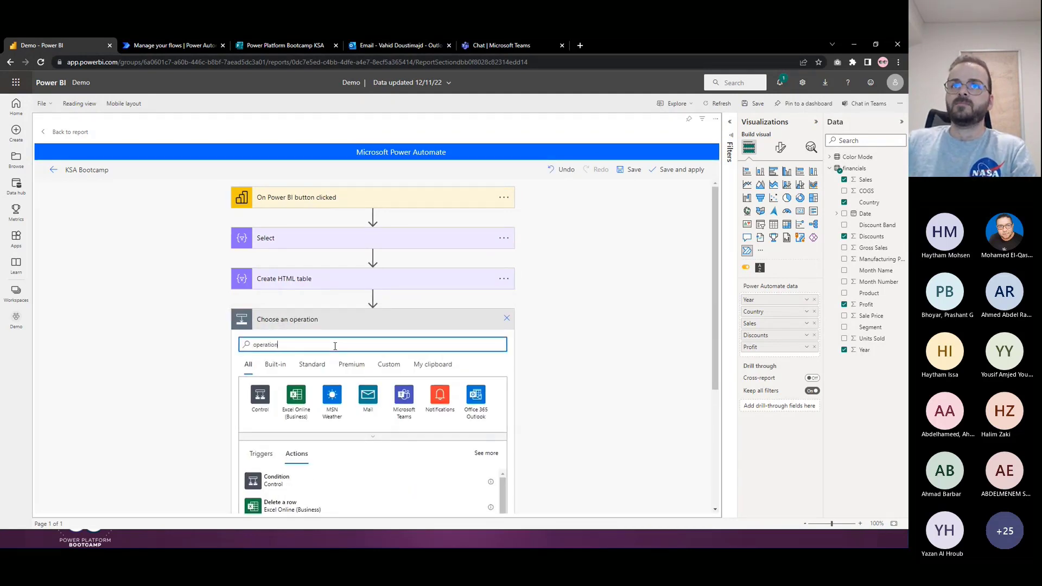
pyautogui.scroll(-3, 288, 379)
pyautogui.scroll(-1, 287, 378)
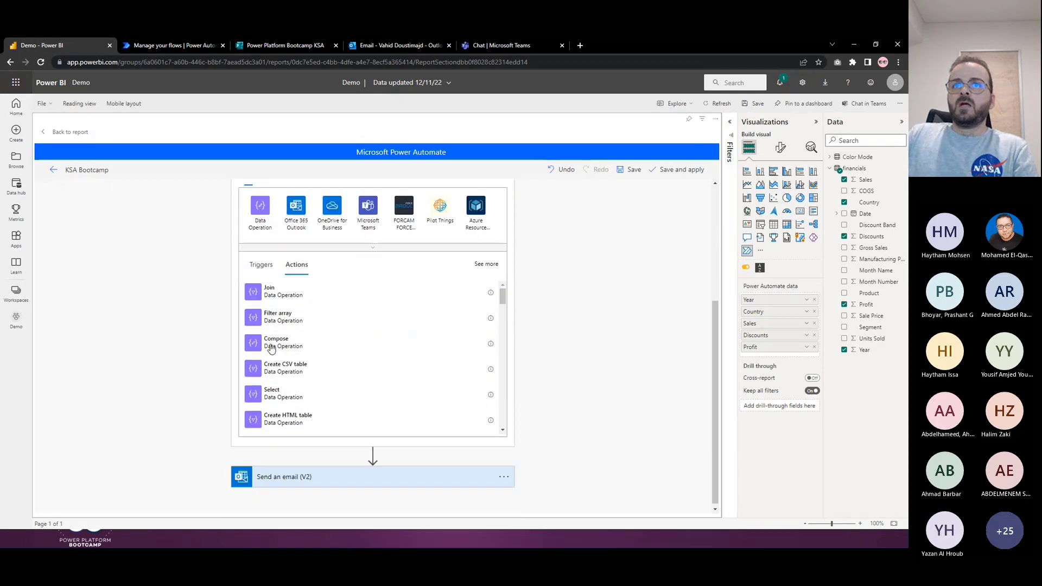
pyautogui.click(289, 352)
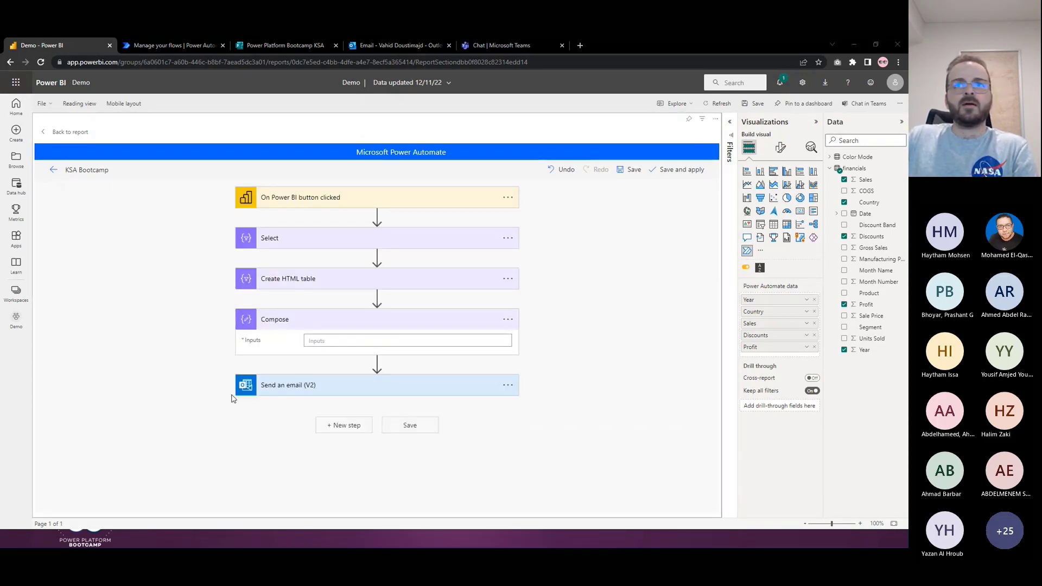
# Enter a CSS style block in Compose's inputs: Arial font, #EEEEEE background, 1px solid #ddd cell borders, #1C6EA4 headers with bold 15px white text.
pyautogui.click(378, 335)
pyautogui.write('<style> Table {   font-family: Arial, Helvetica, sans-serif;   background-color: #EEEEEE;   border-collapse: collapse;   width: 100%; } Table td, Table th {   border: 1px solid #ddd;   padding: 3px 3px; } Table th {   font-size: 15px;   font-weight: bold;   padding-top: 12px;   padding-bottom: 12px;   text-align: left;   background-color: #1C6EA4;   color: white; } </style>')
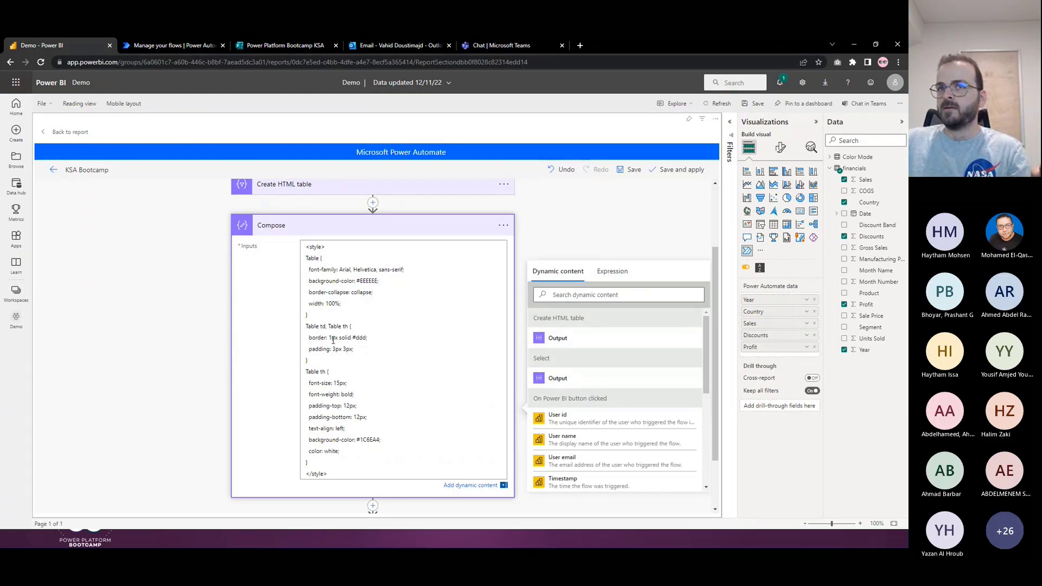
pyautogui.moveTo(352, 281); pyautogui.dragTo(379, 281)
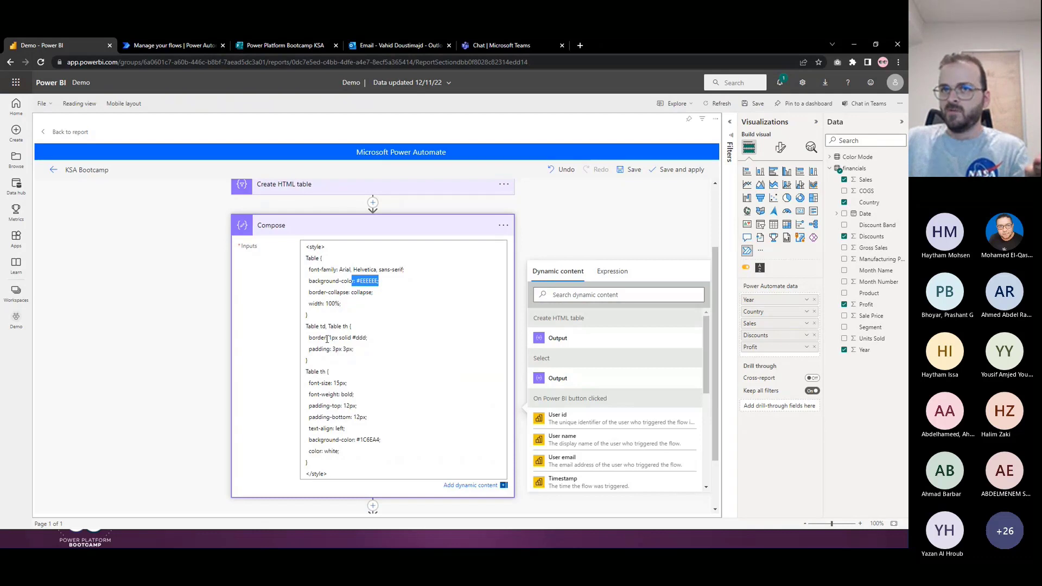
pyautogui.moveTo(327, 339); pyautogui.dragTo(346, 339)
pyautogui.click(358, 472)
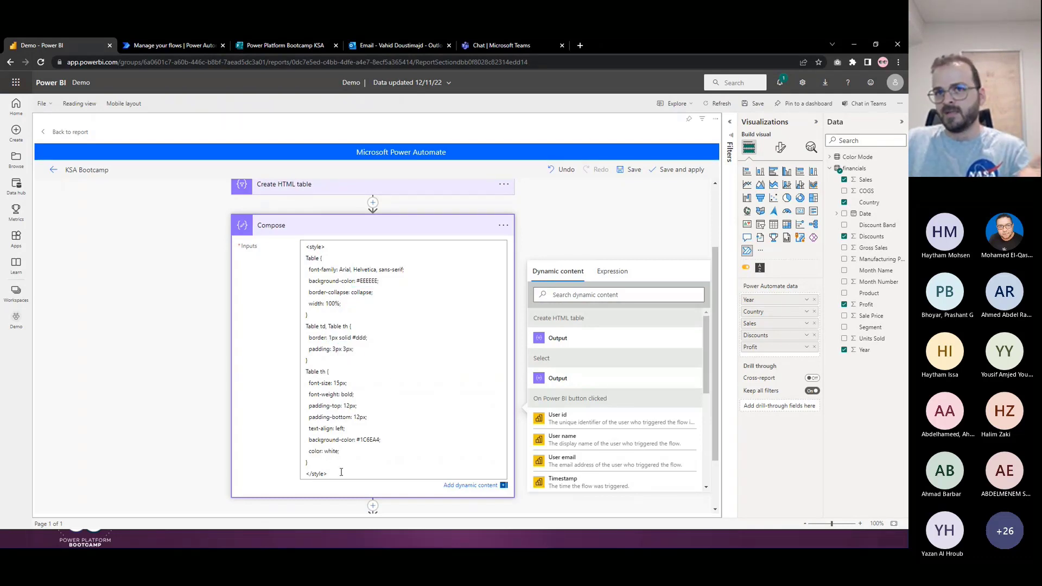
# Append the Create HTML table Output after the closing style tag in the Compose inputs.
pyautogui.moveTo(328, 474); pyautogui.dragTo(300, 226)
pyautogui.click(354, 472)
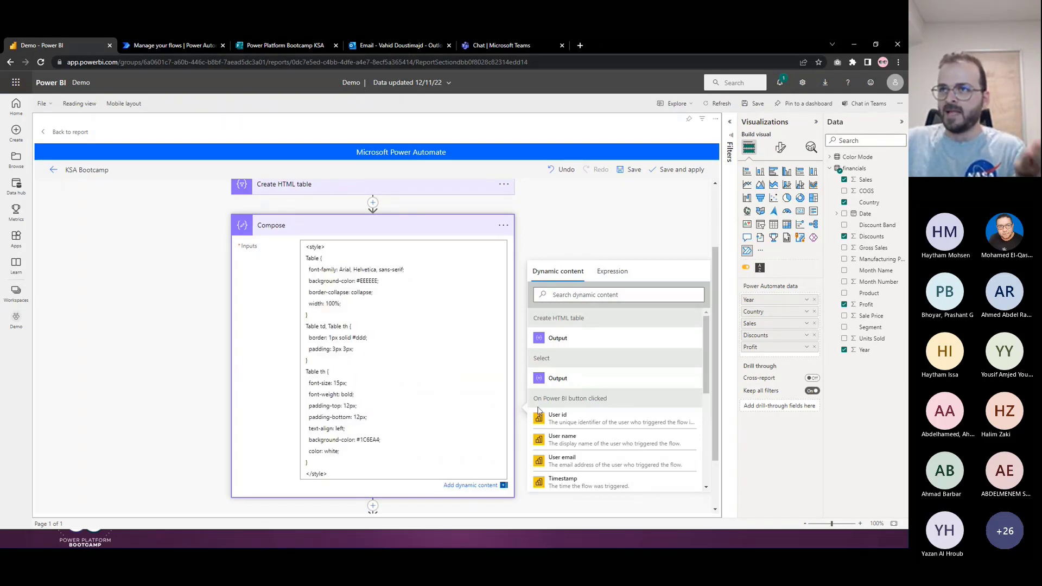
pyautogui.click(558, 338)
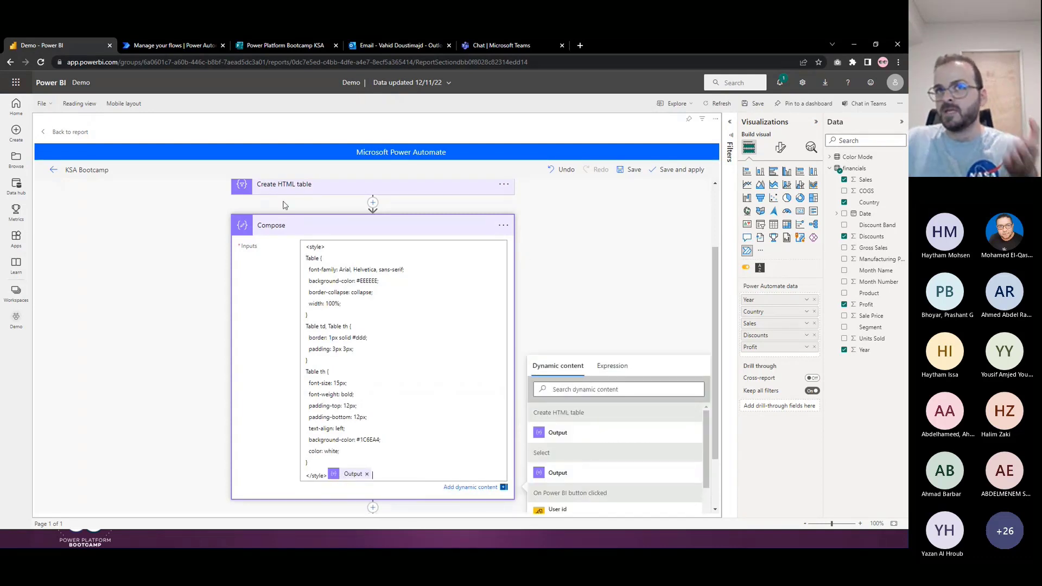
# Replace the Output in the email body with the Compose Outputs, and save and apply the flow to the button.
pyautogui.scroll(-3, 288, 261)
pyautogui.click(324, 453)
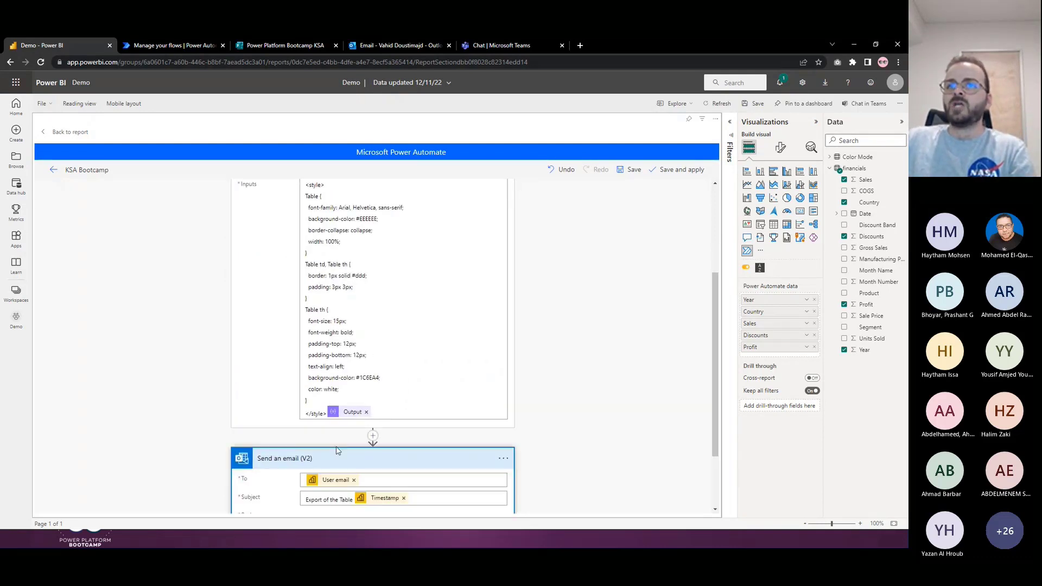
pyautogui.scroll(-2, 337, 451)
pyautogui.click(347, 432)
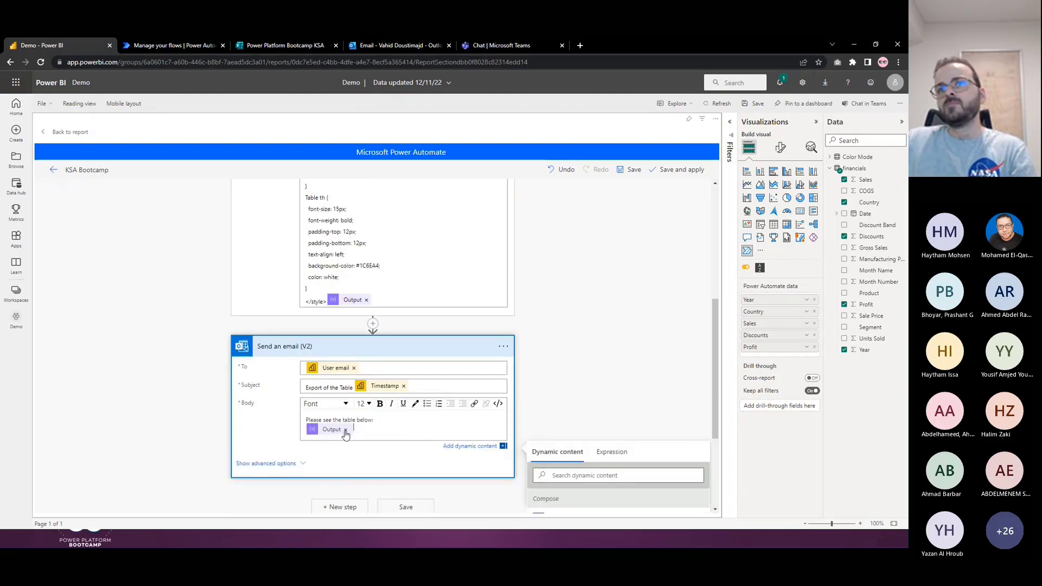
pyautogui.click(346, 430)
pyautogui.scroll(-3, 543, 380)
pyautogui.click(558, 360)
pyautogui.click(665, 171)
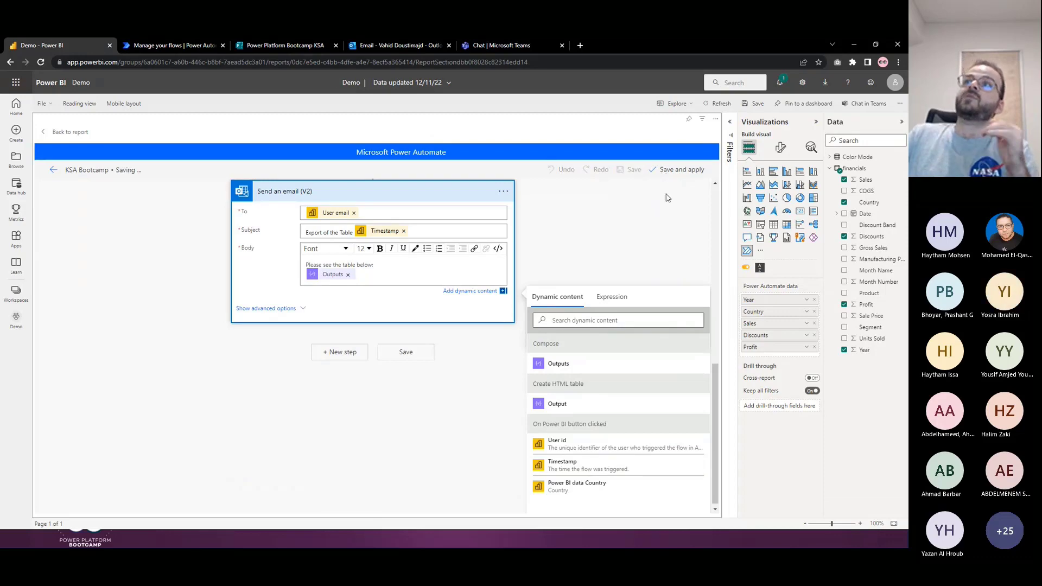
pyautogui.click(668, 197)
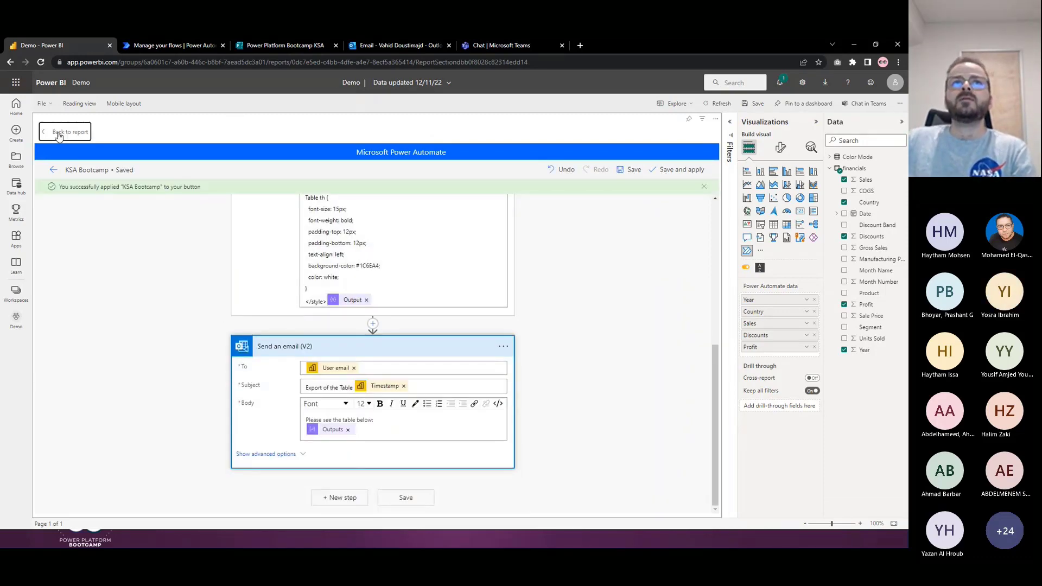
# Return to the report, run the flow with its data button, and open the newly received email in Outlook.
pyautogui.click(59, 135)
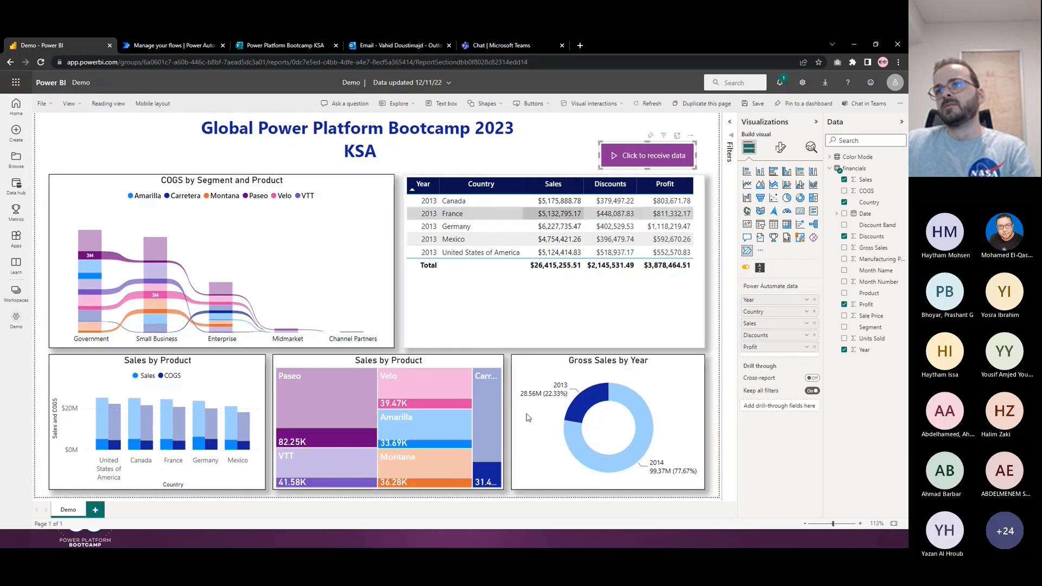
pyautogui.click(642, 157)
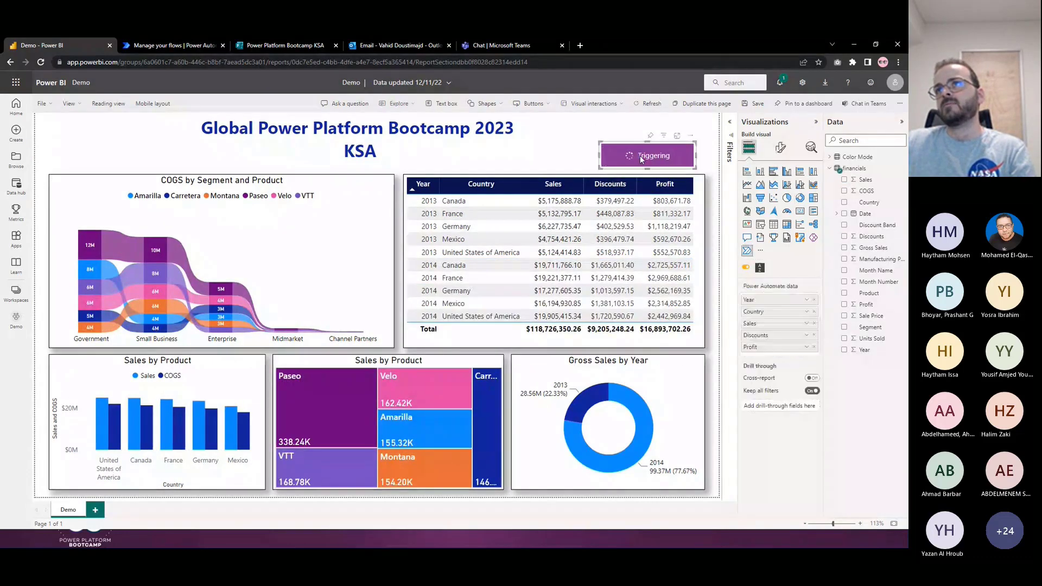
pyautogui.click(279, 46)
pyautogui.click(392, 45)
pyautogui.moveTo(392, 41); pyautogui.dragTo(279, 42)
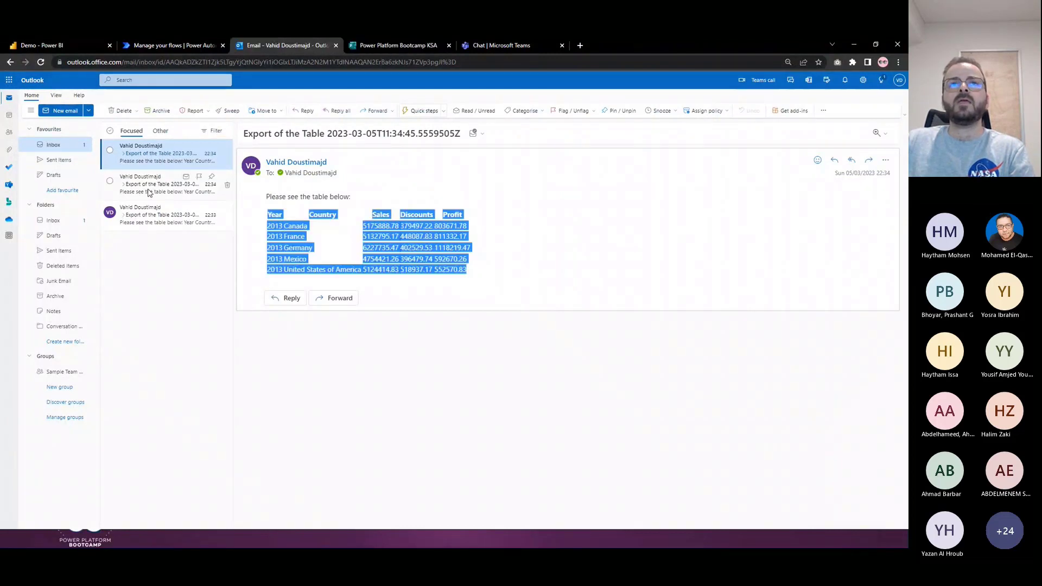
pyautogui.click(147, 165)
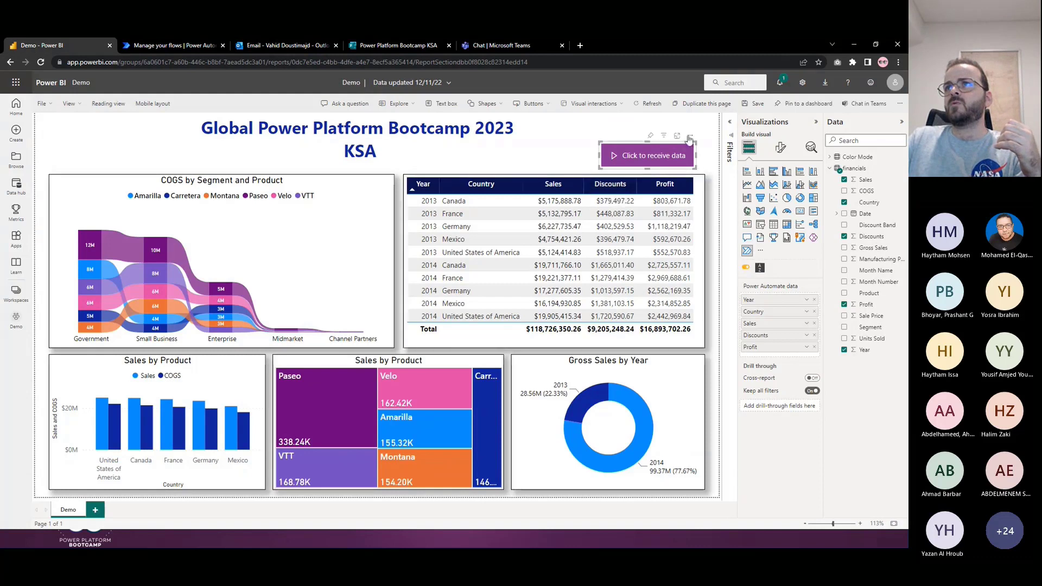
# Reopen the KSA Bootcamp flow in the editor from the report's Power Automate visual.
pyautogui.click(690, 135)
pyautogui.click(712, 158)
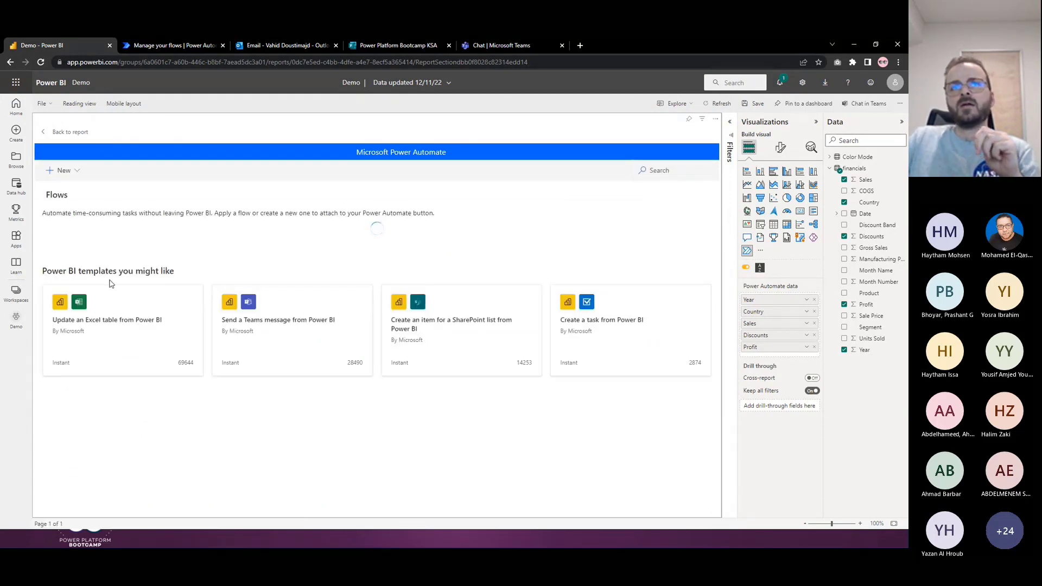
pyautogui.click(118, 279)
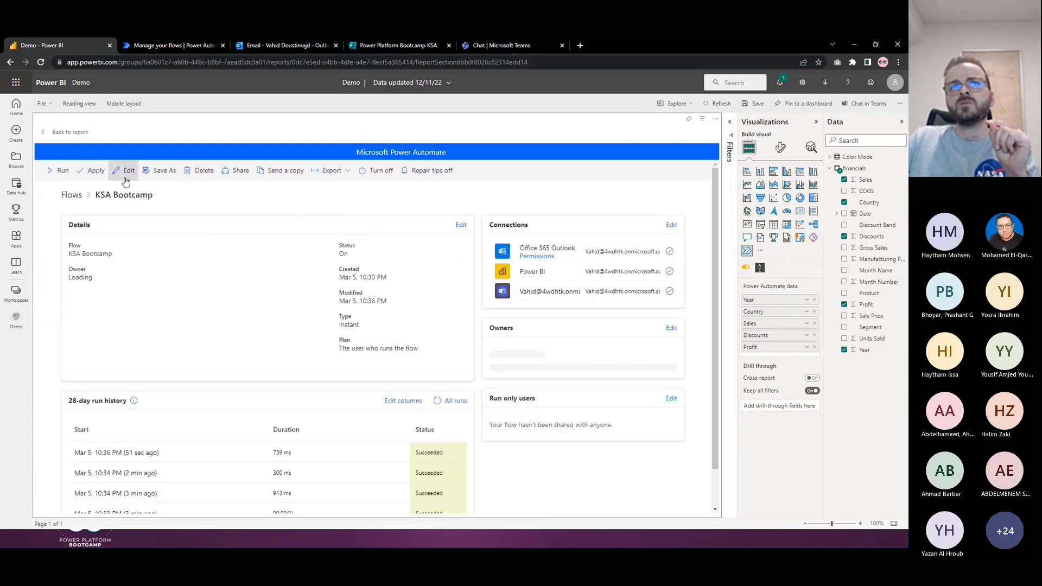
pyautogui.click(125, 175)
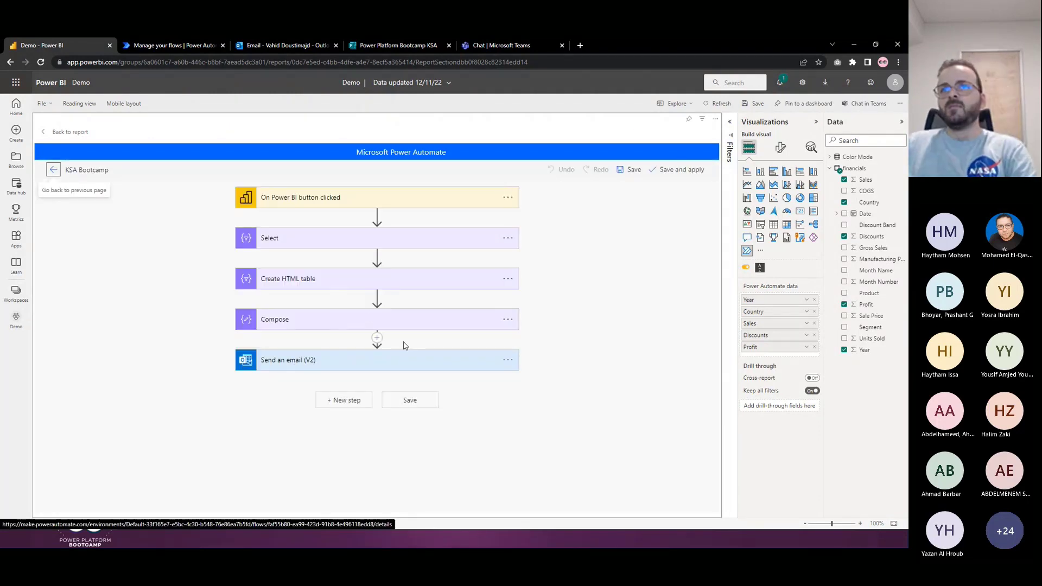
# Add a Data Operation Create CSV table action between the Compose and Send an email (V2) actions.
pyautogui.click(377, 338)
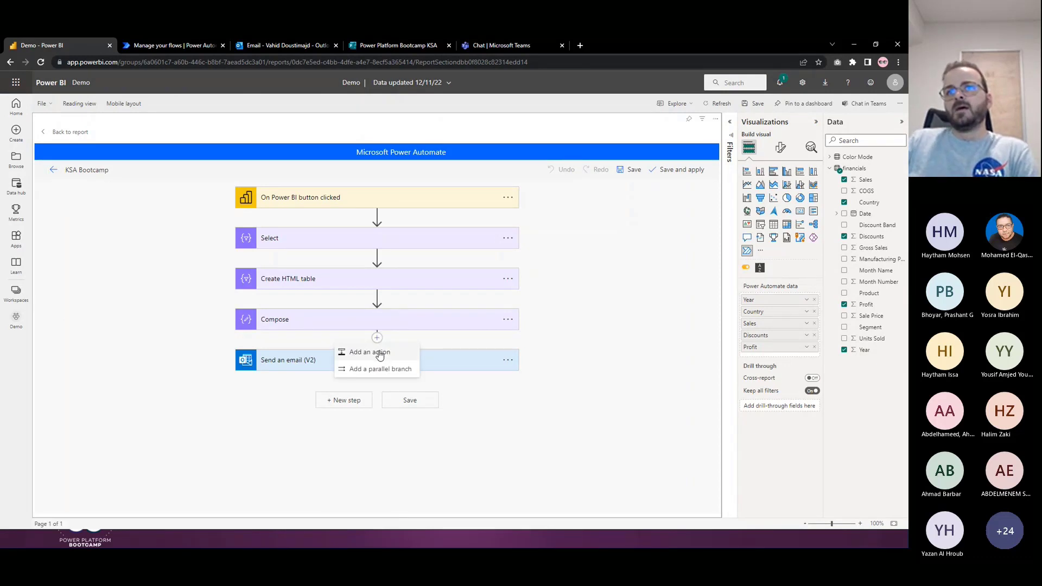
pyautogui.click(380, 353)
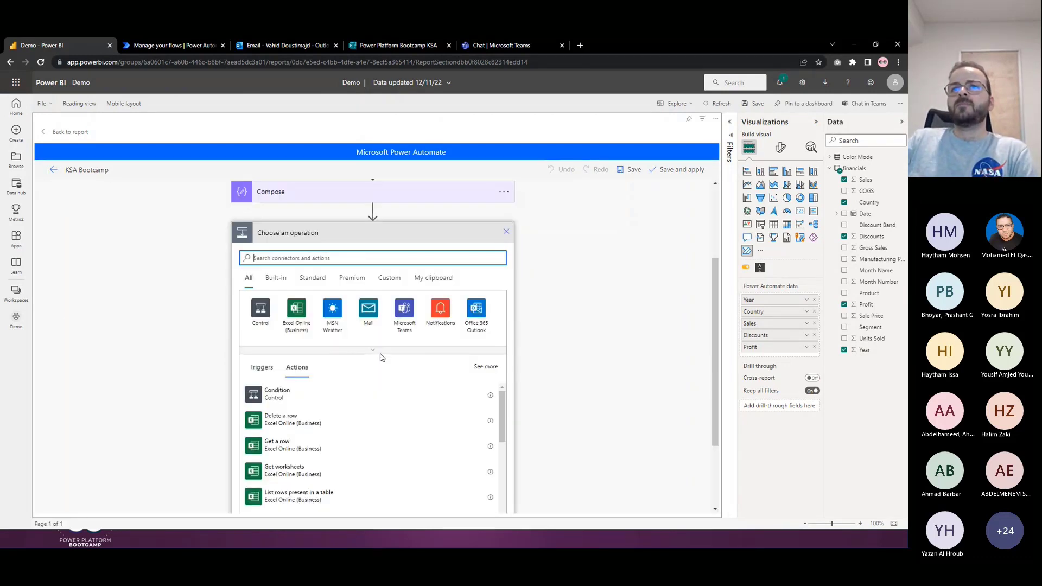
pyautogui.write('operat')
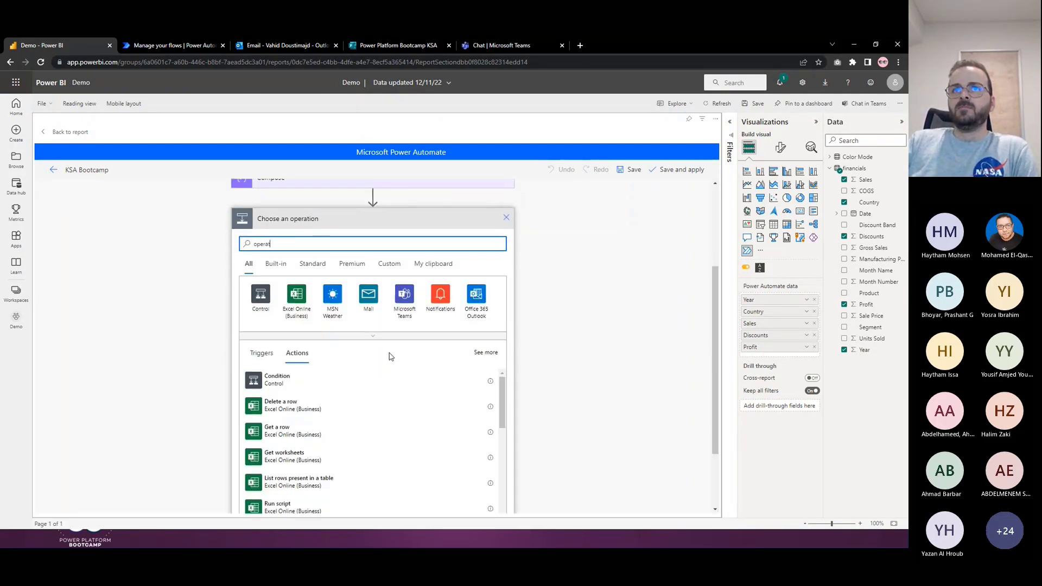
pyautogui.click(475, 294)
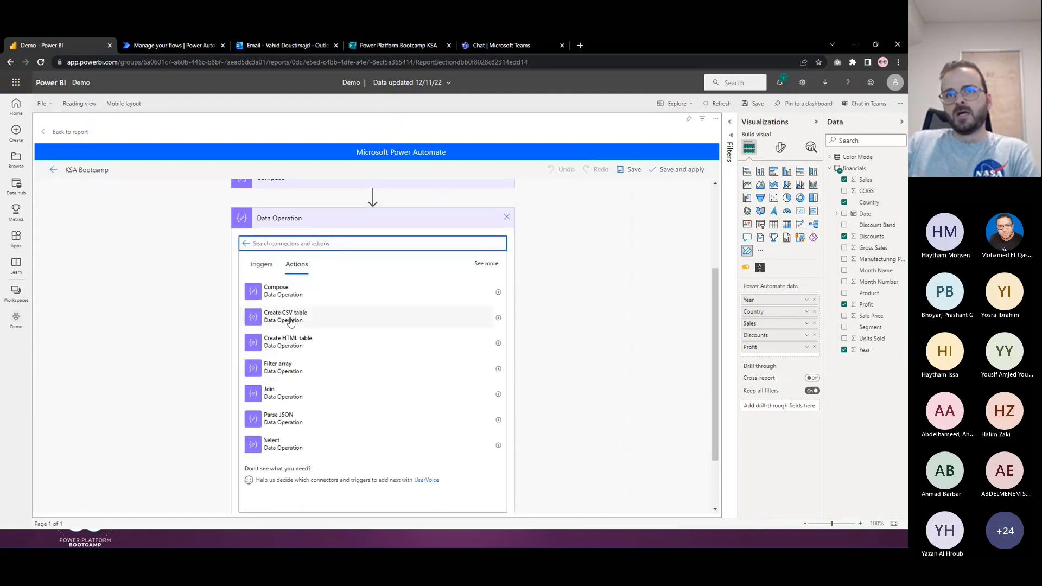
pyautogui.click(303, 320)
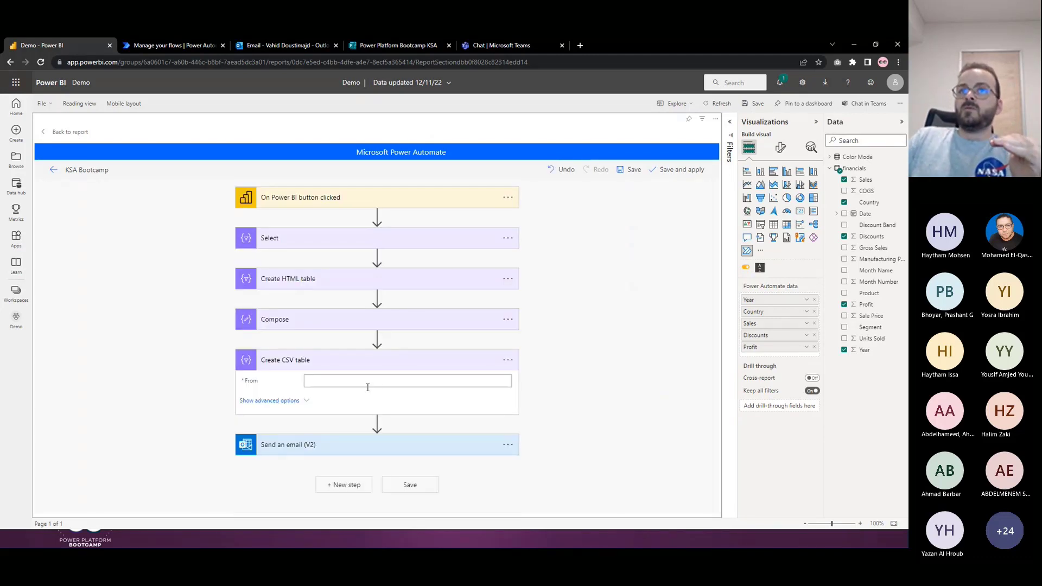
# Set the From input of Create CSV table to the Output of the Select action.
pyautogui.click(359, 381)
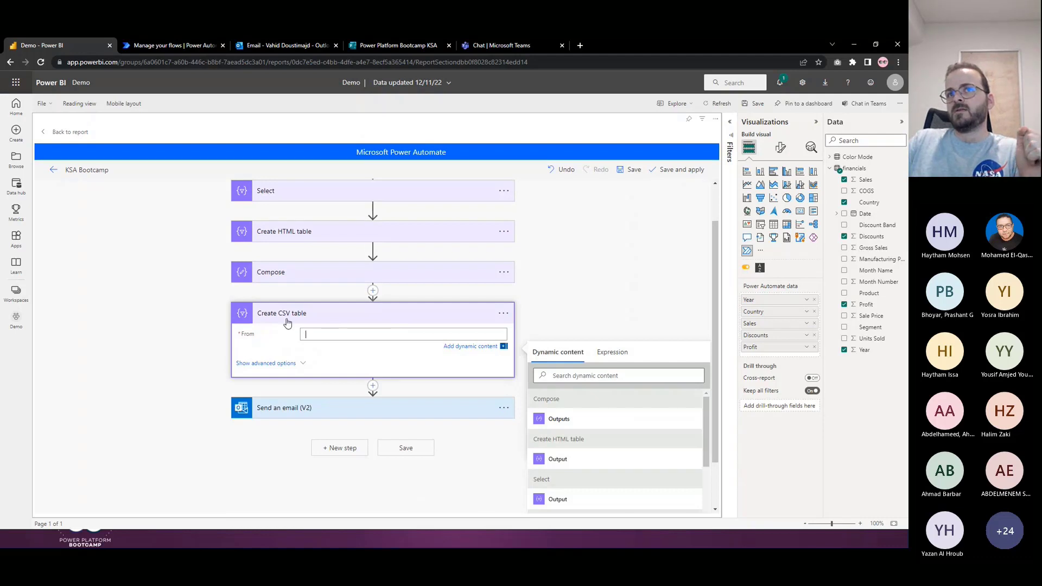
pyautogui.click(302, 329)
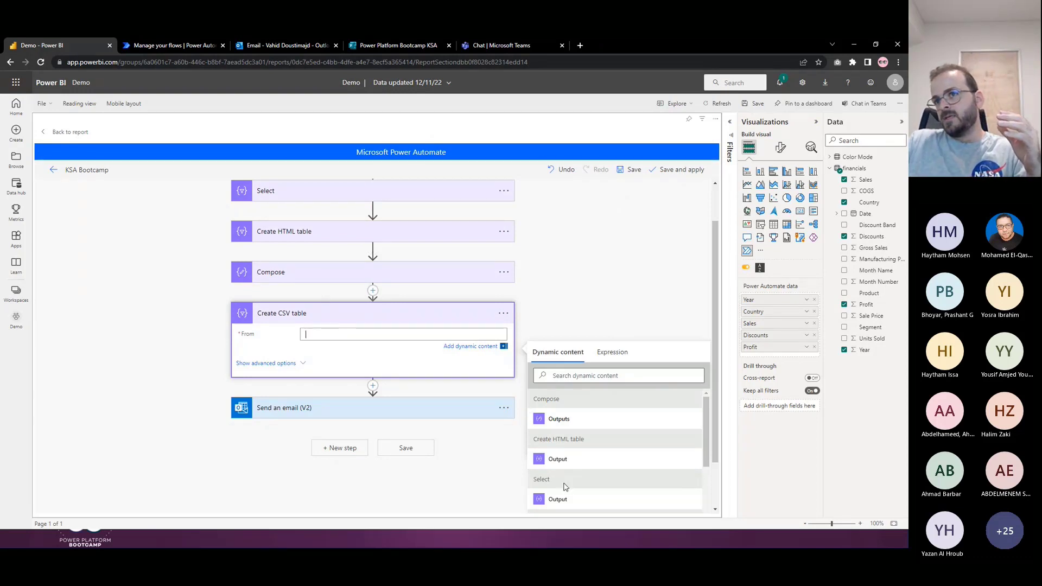
pyautogui.click(554, 499)
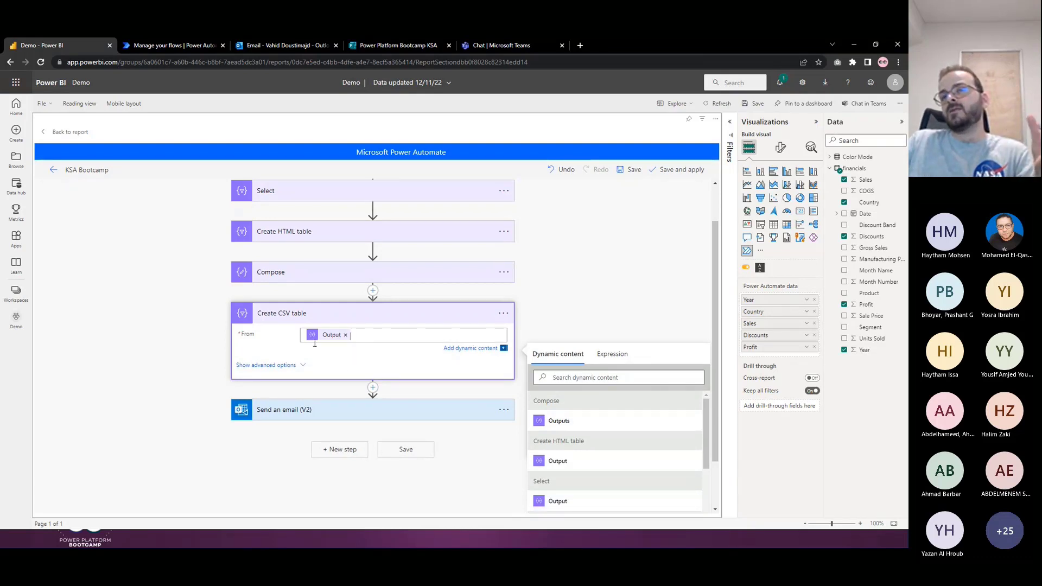
# Show the advanced options of Send an email (V2) and set the attachment content to the Create CSV table Output.
pyautogui.click(328, 413)
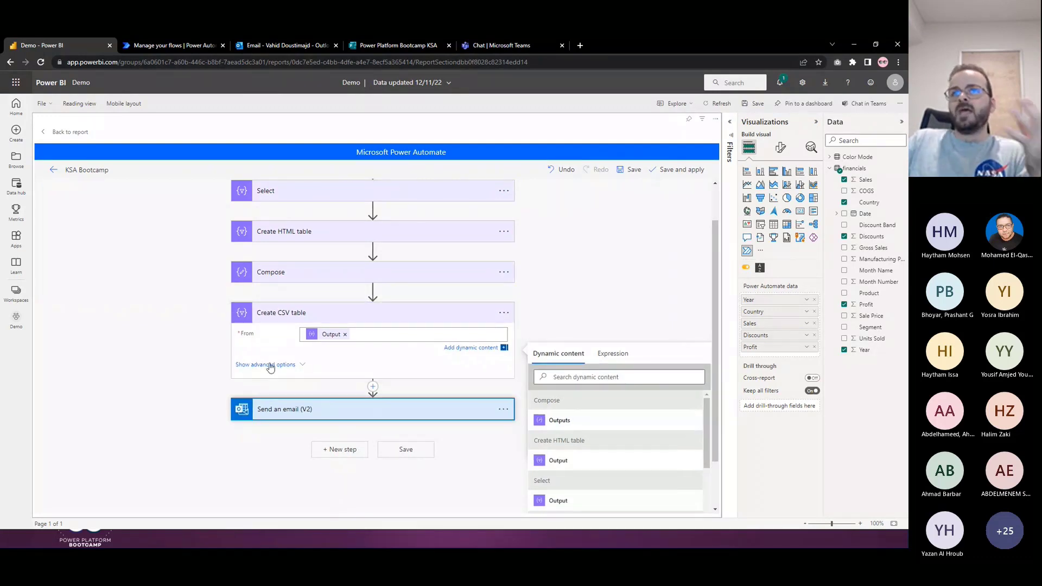
pyautogui.scroll(-1, 274, 412)
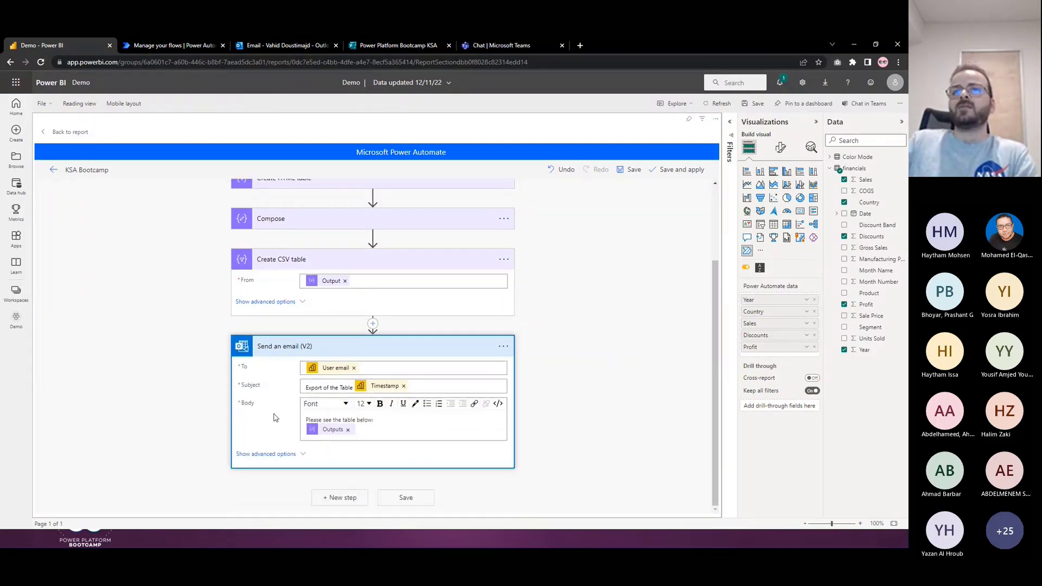
pyautogui.click(277, 453)
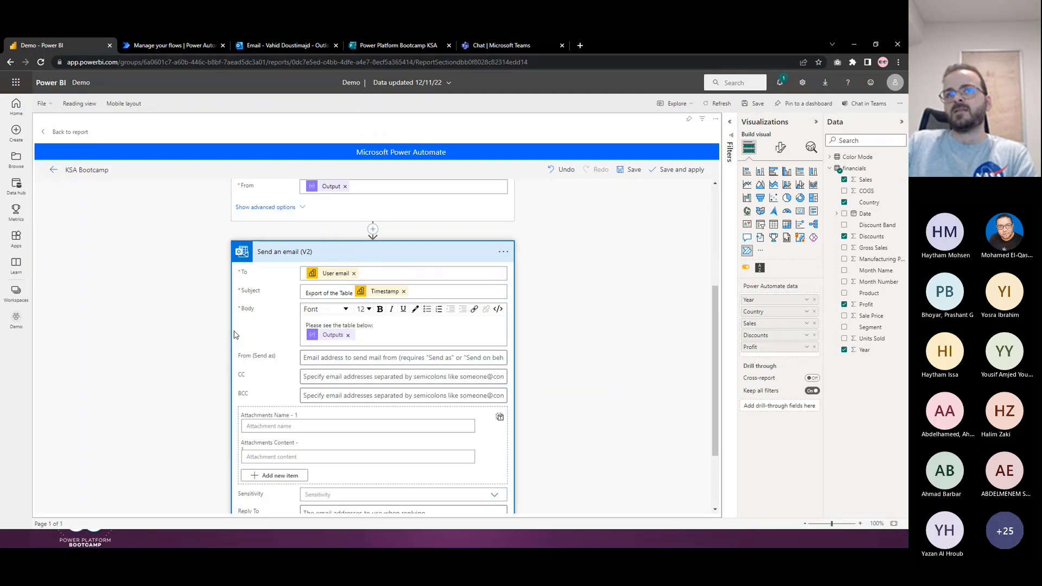
pyautogui.scroll(-2, 279, 454)
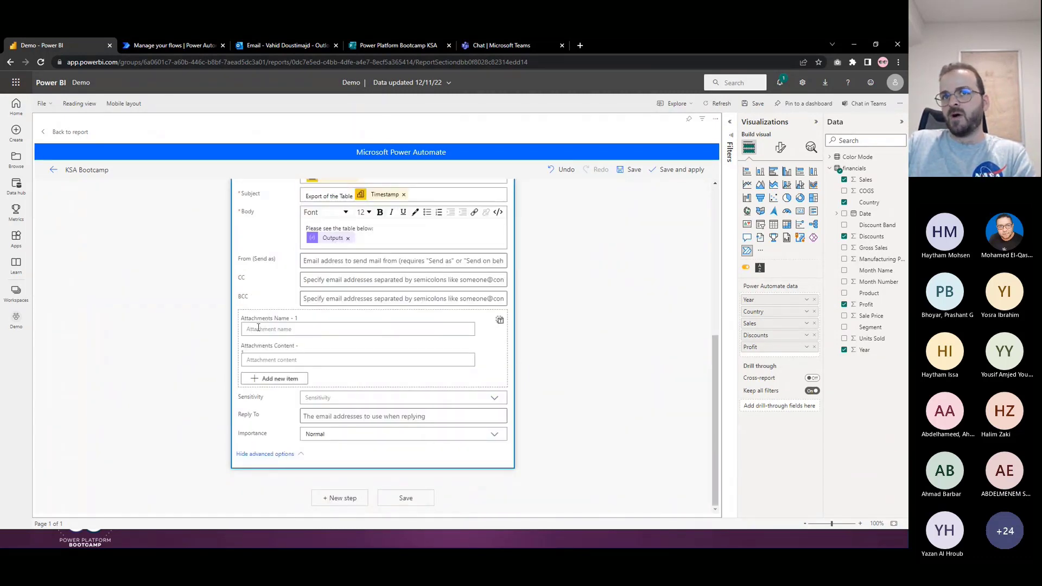
pyautogui.click(297, 361)
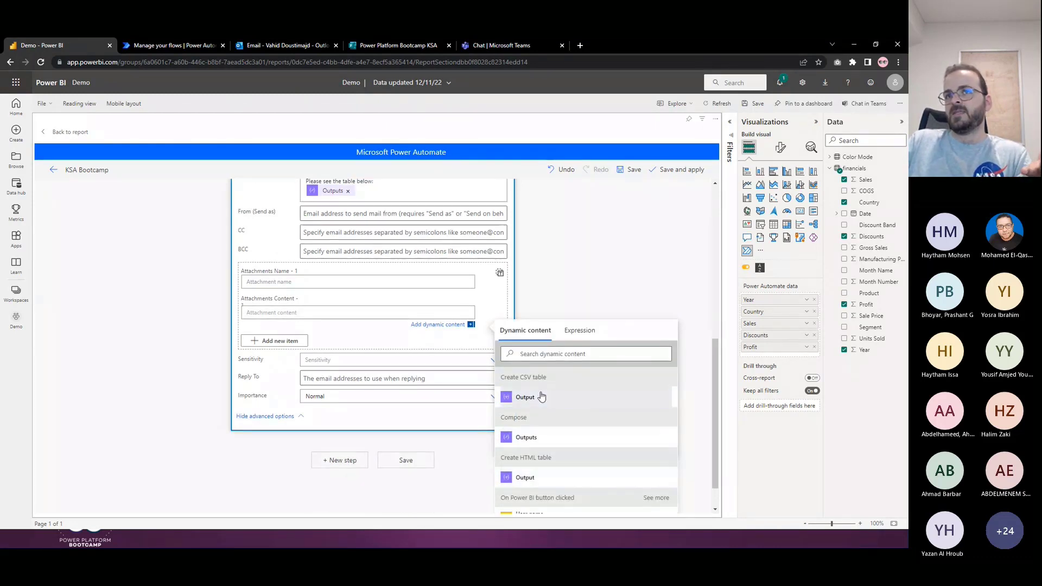
pyautogui.click(541, 397)
# Name the email attachment Table-Export.csv.
pyautogui.click(319, 281)
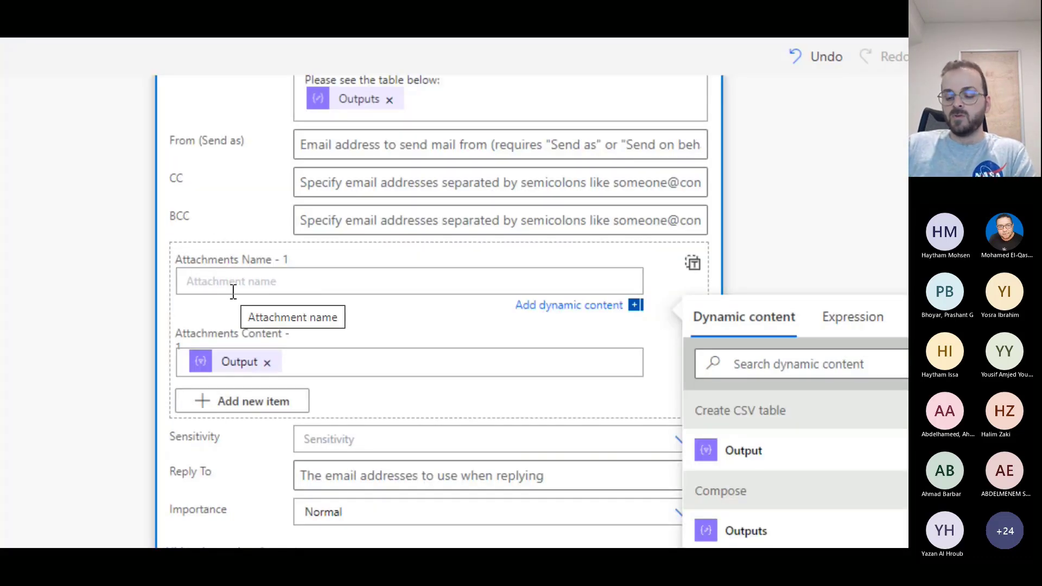
pyautogui.write('T')
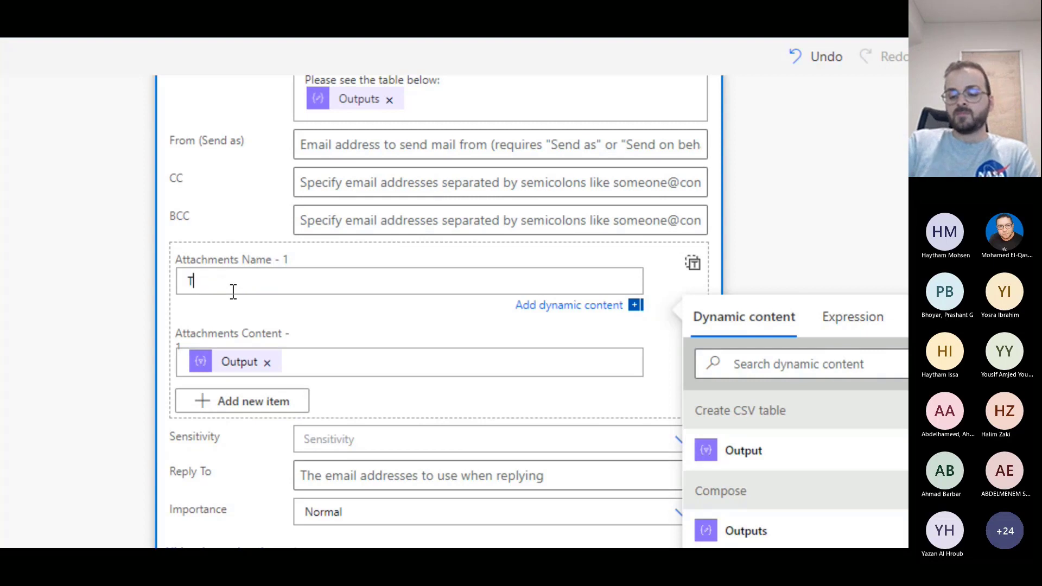
pyautogui.write('able-Export')
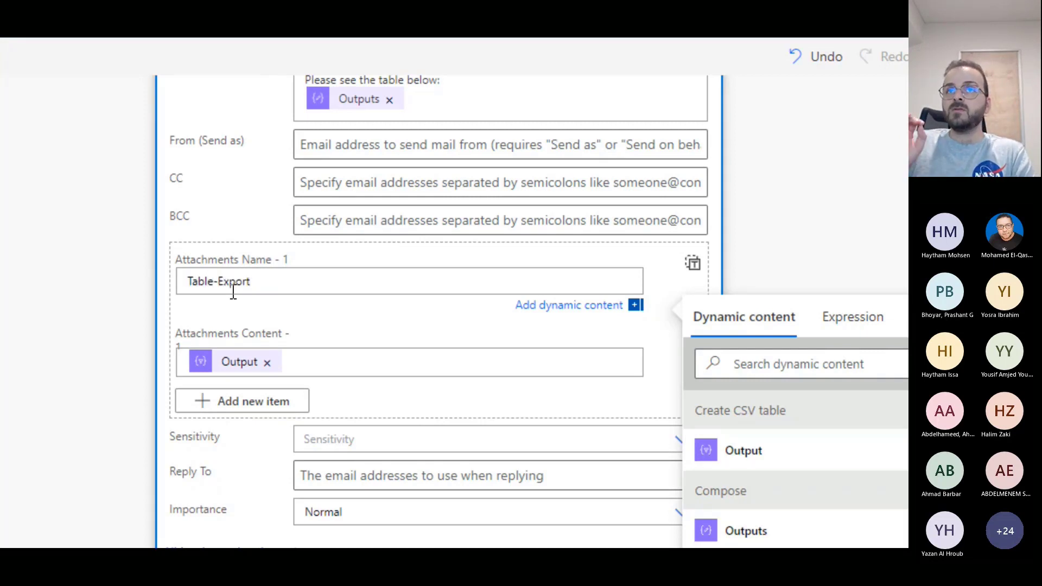
pyautogui.write('.')
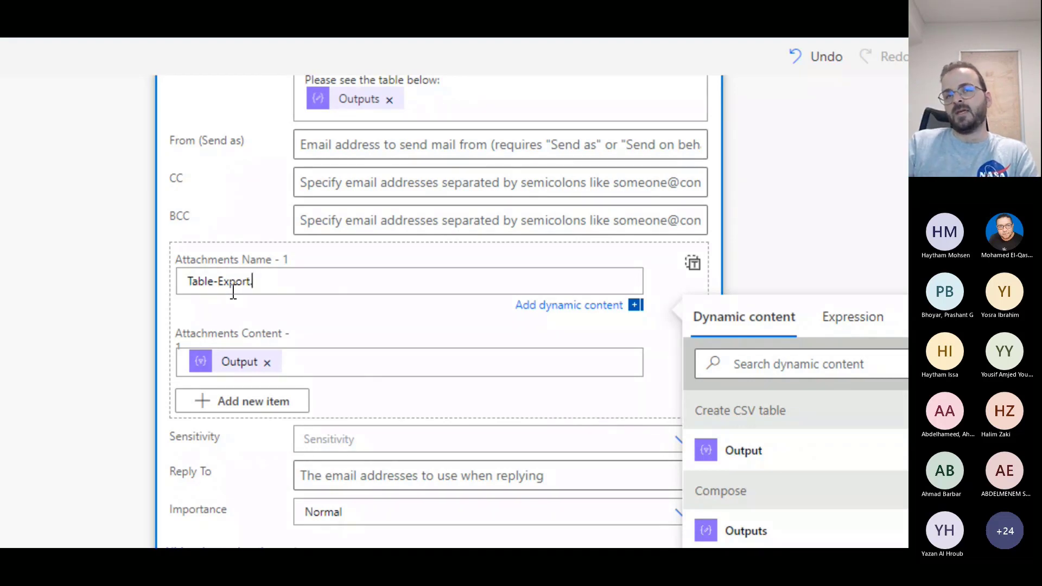
pyautogui.write('csv')
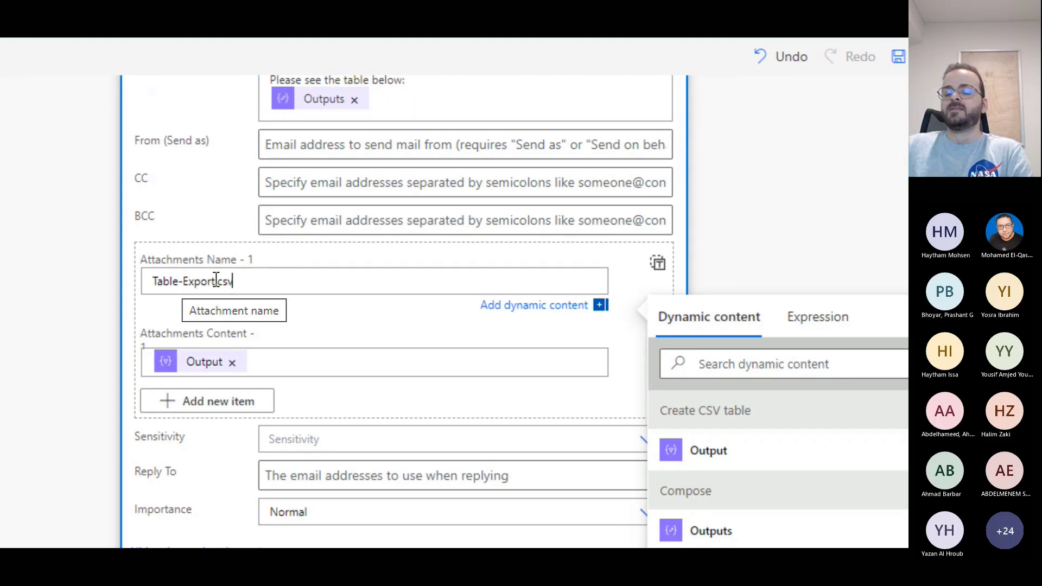
pyautogui.moveTo(216, 281); pyautogui.dragTo(326, 325)
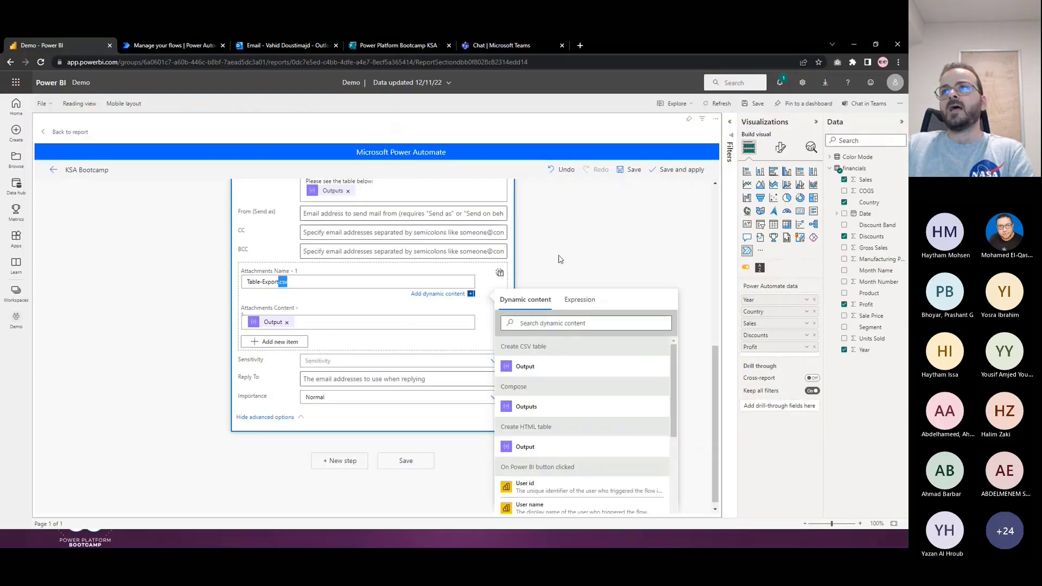
# Save and apply the flow to the button and return to the report.
pyautogui.click(662, 171)
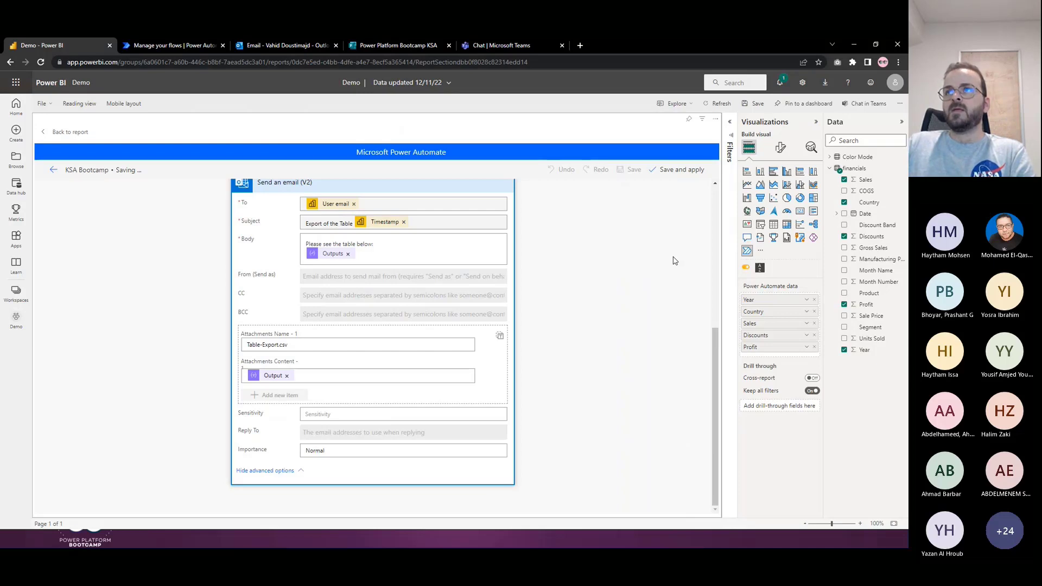
pyautogui.click(91, 169)
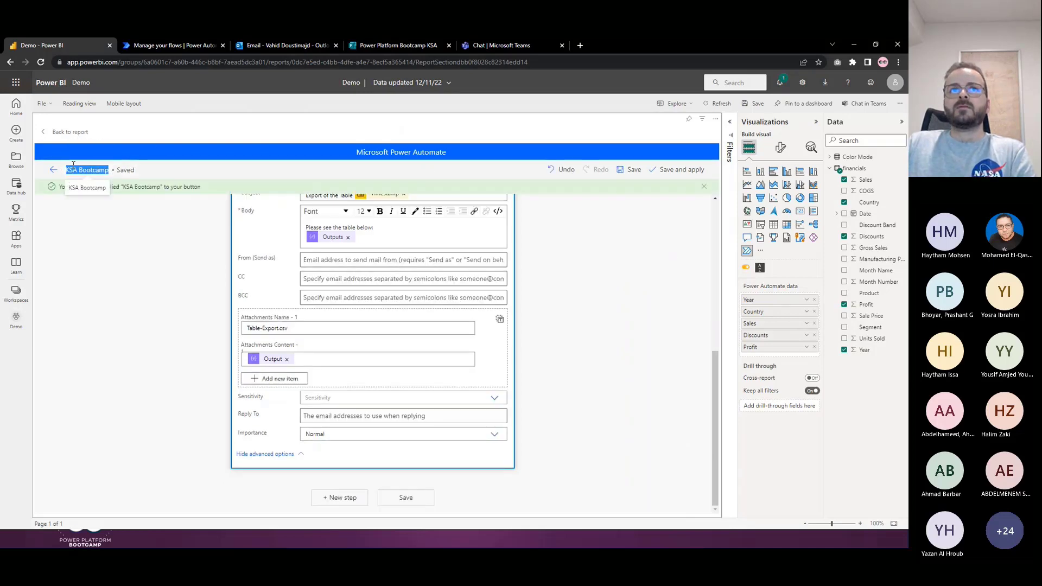
pyautogui.click(70, 131)
# Try to run the flow with the report's data button, and check the Outlook inbox and the flow's run history.
pyautogui.click(629, 156)
pyautogui.click(288, 45)
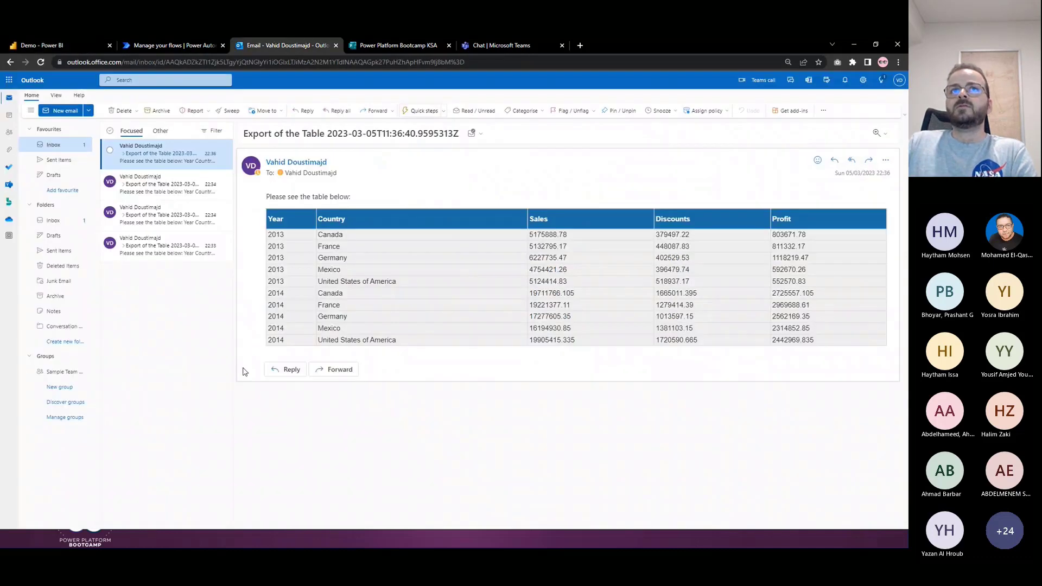
pyautogui.click(165, 161)
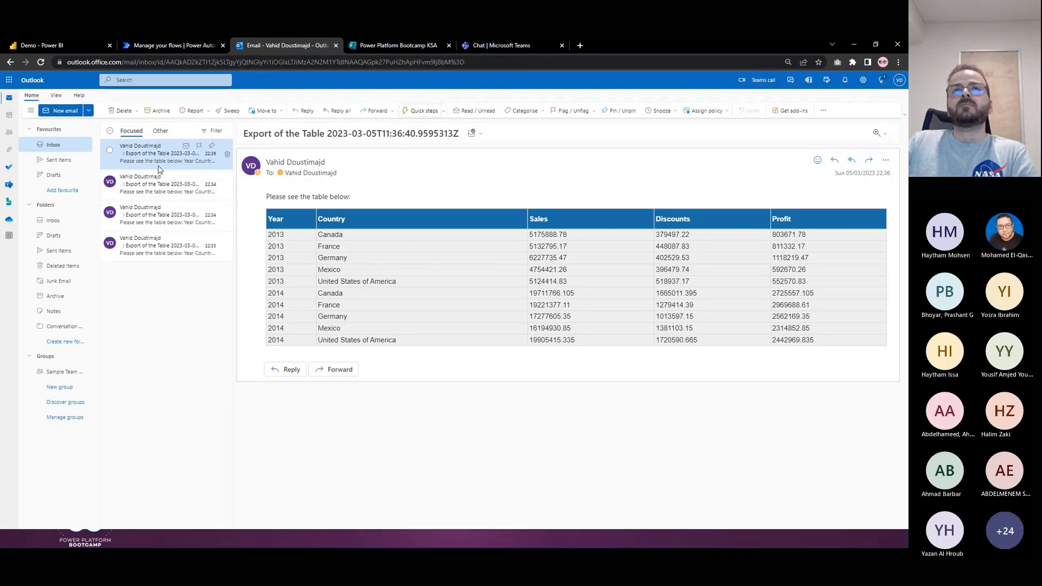
pyautogui.click(148, 47)
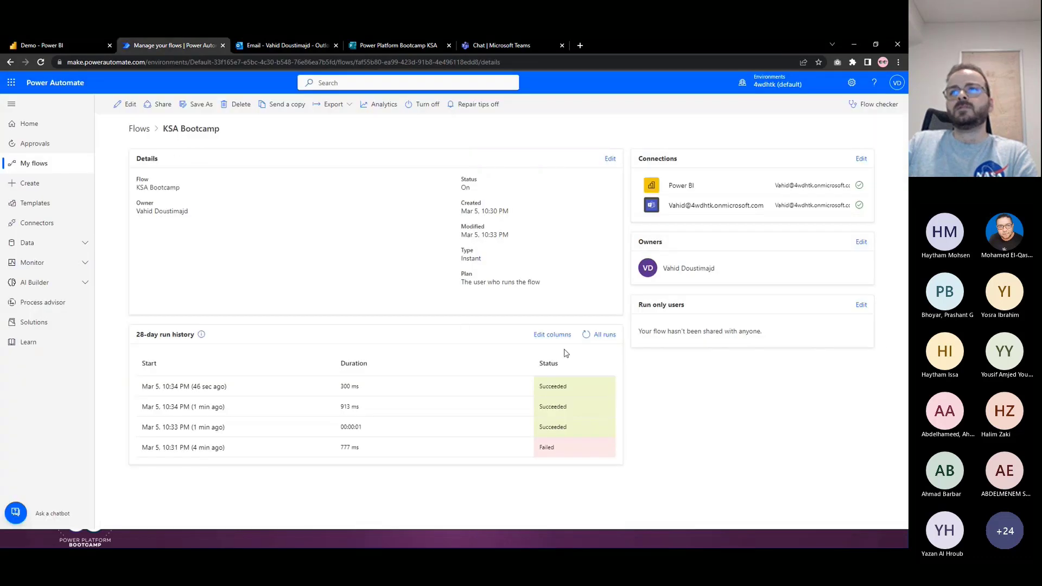
pyautogui.click(586, 336)
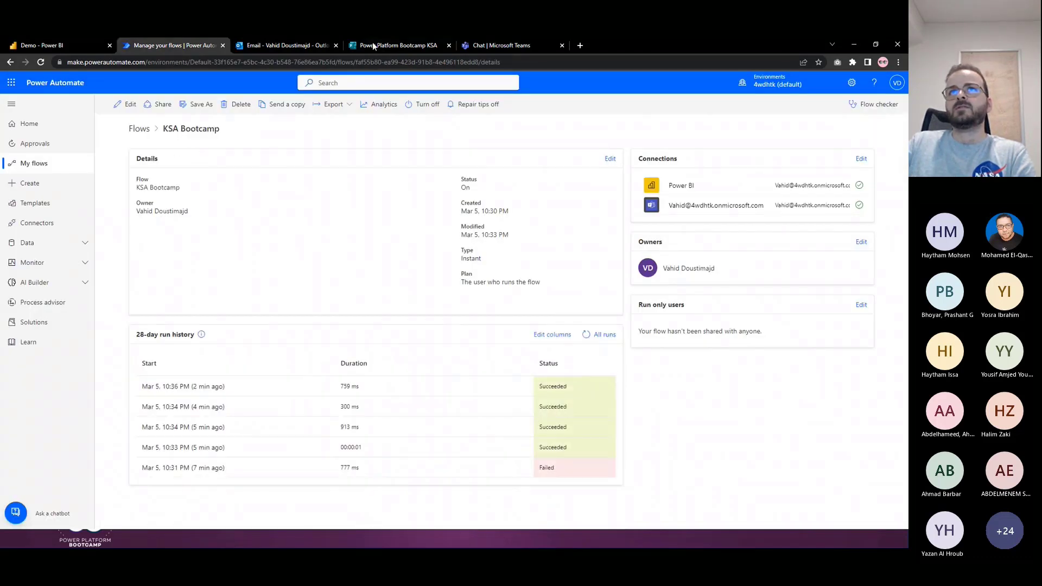
pyautogui.click(288, 45)
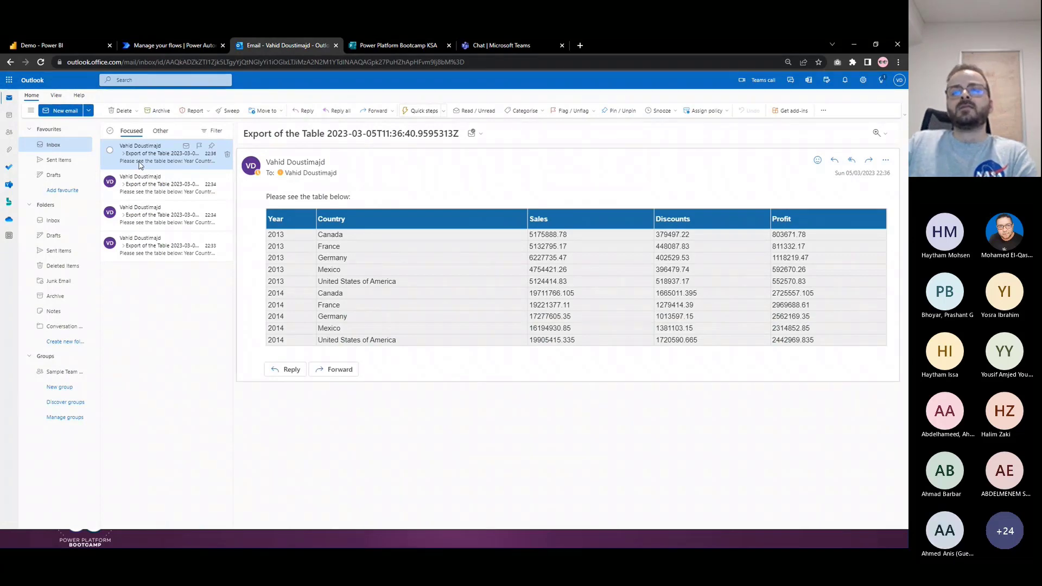
# Run the flow again from the report's data button and refresh its run history in Power Automate.
pyautogui.click(76, 45)
pyautogui.click(216, 46)
pyautogui.click(587, 334)
pyautogui.click(586, 334)
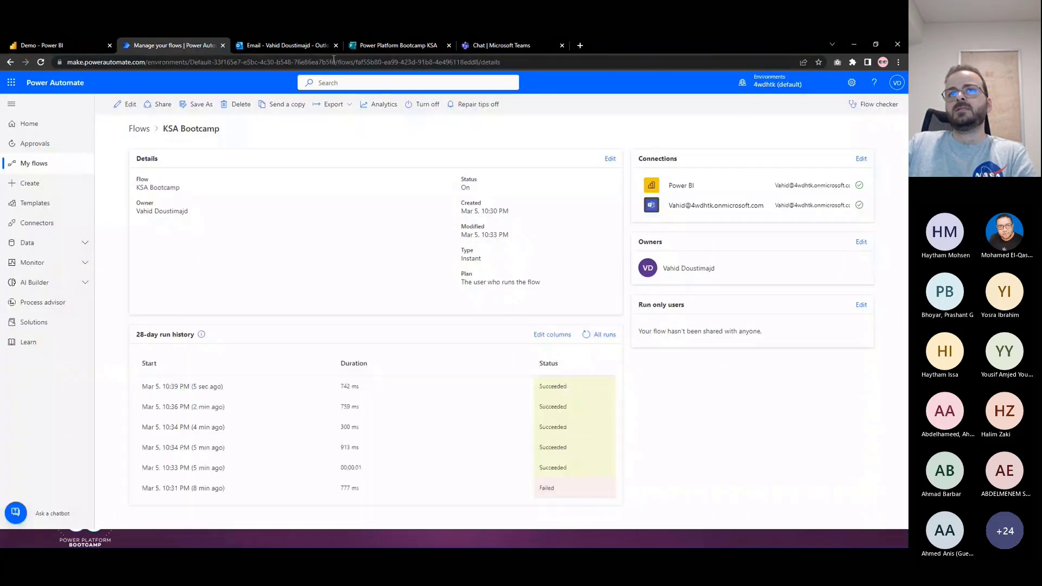
# Open the newly received email in Outlook, inspect the data in its Table-Export.csv attachment, and close the preview.
pyautogui.click(285, 45)
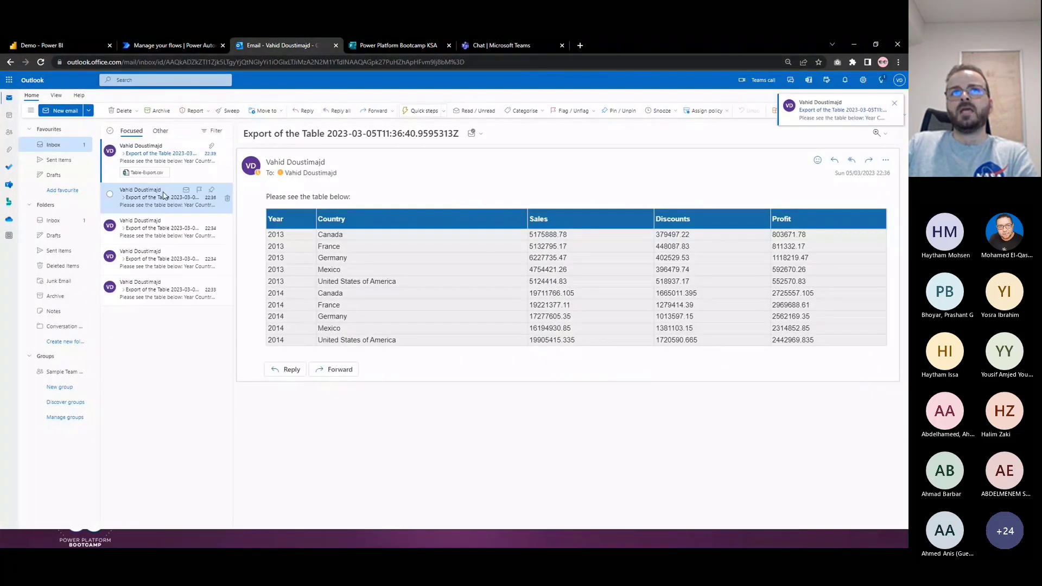
pyautogui.click(169, 164)
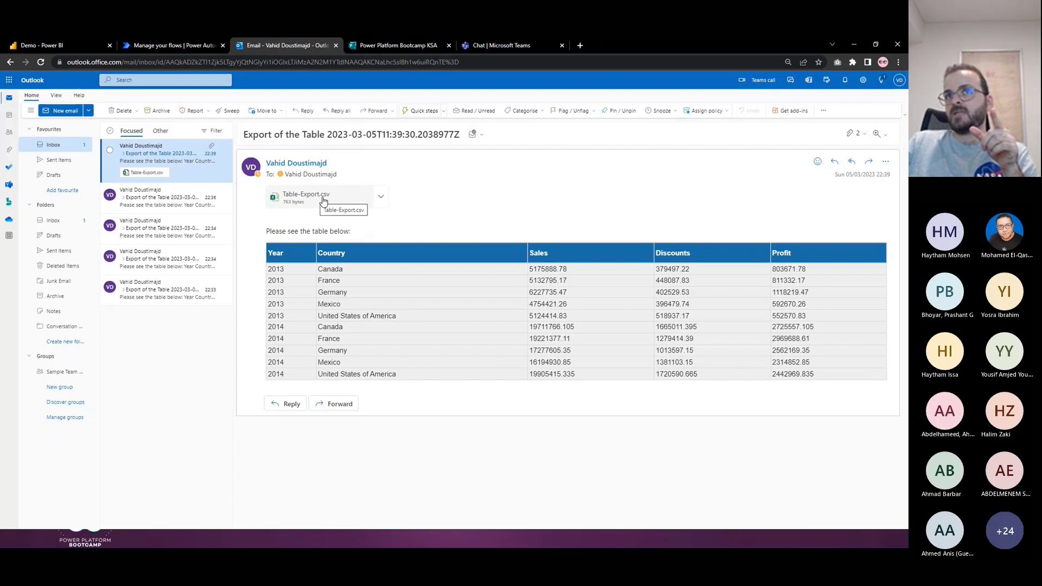
pyautogui.click(332, 200)
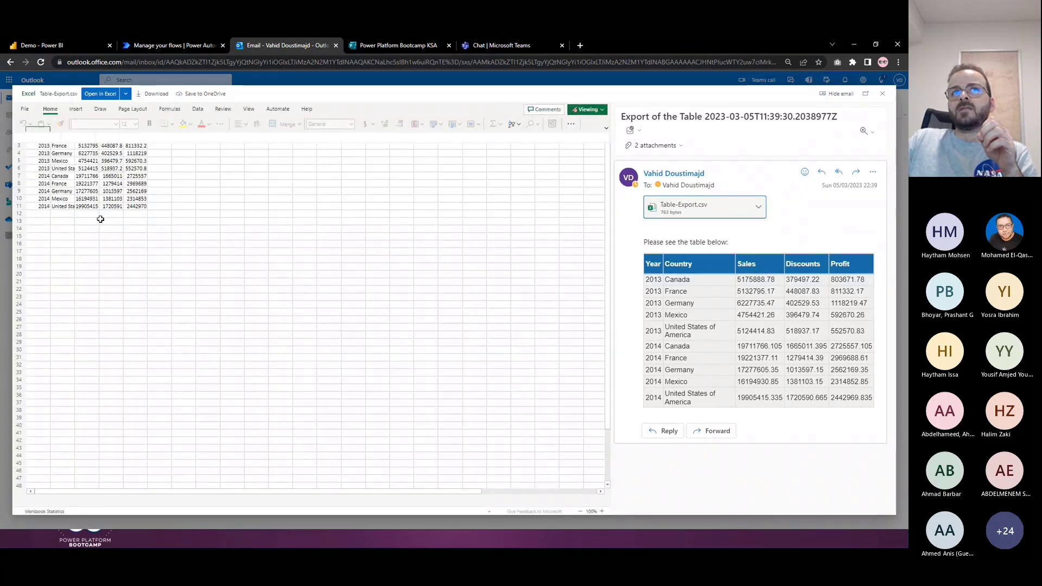
pyautogui.moveTo(35, 156); pyautogui.dragTo(141, 230)
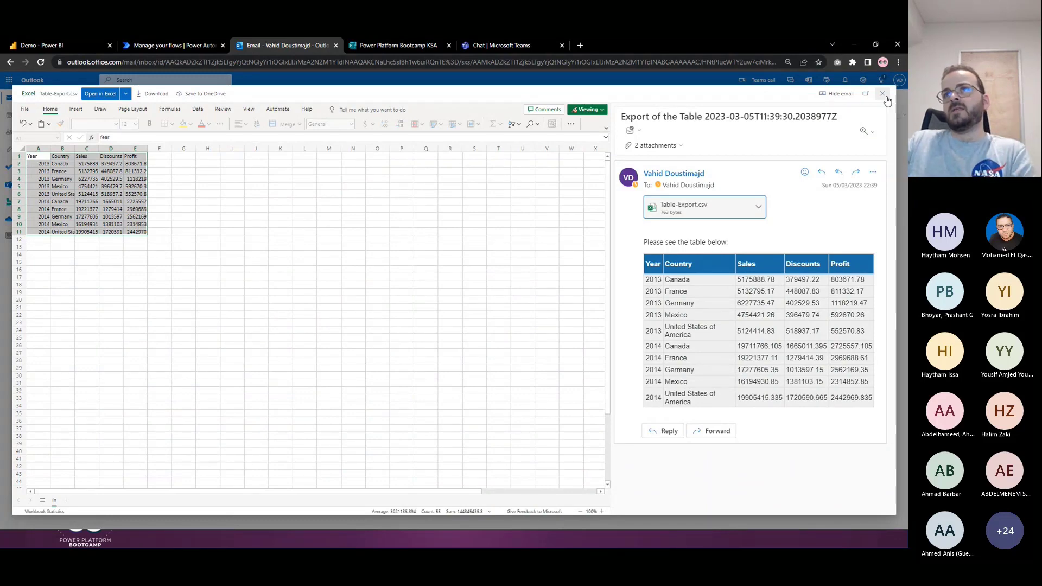
pyautogui.click(884, 95)
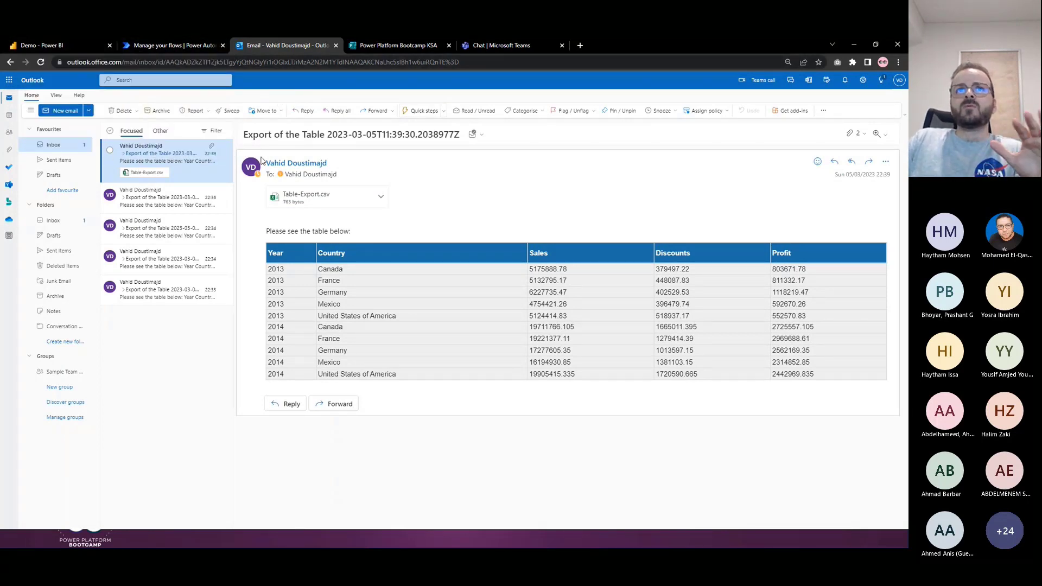
# Switch back to the Power BI report and open the KSA Bootcamp flow for editing from the data button.
pyautogui.click(161, 206)
pyautogui.click(50, 47)
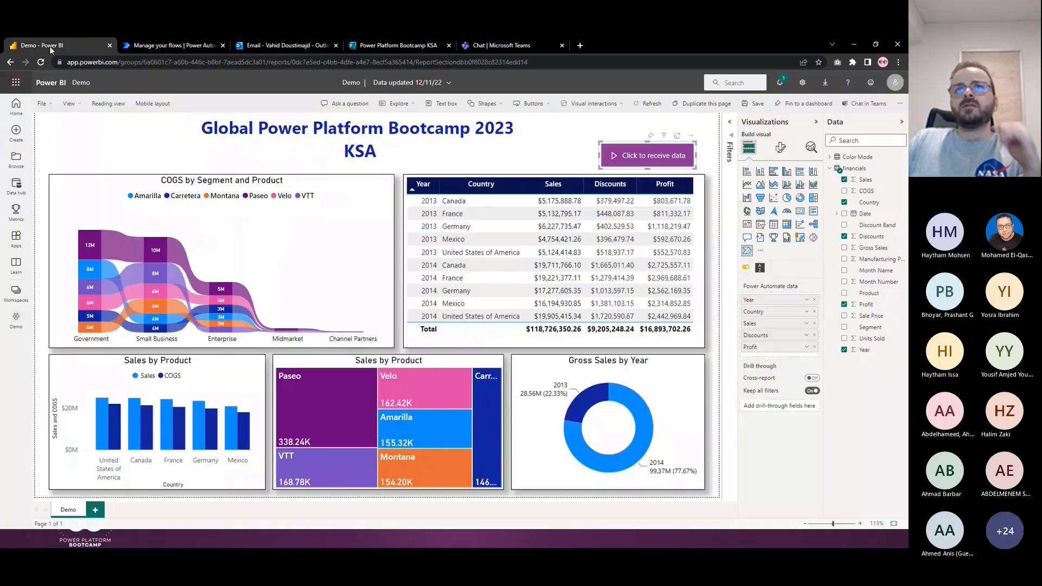
pyautogui.click(690, 135)
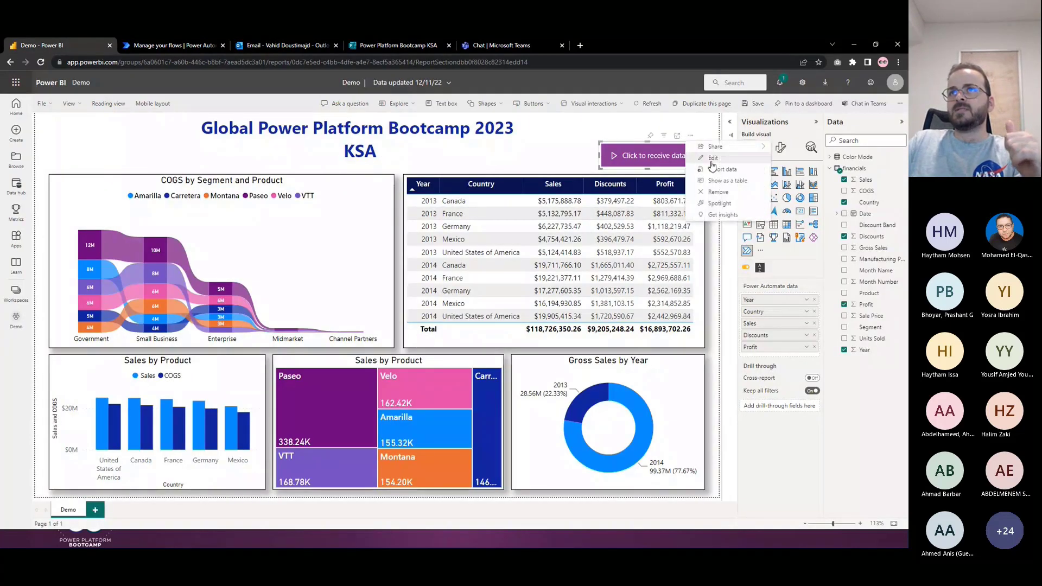
pyautogui.click(708, 182)
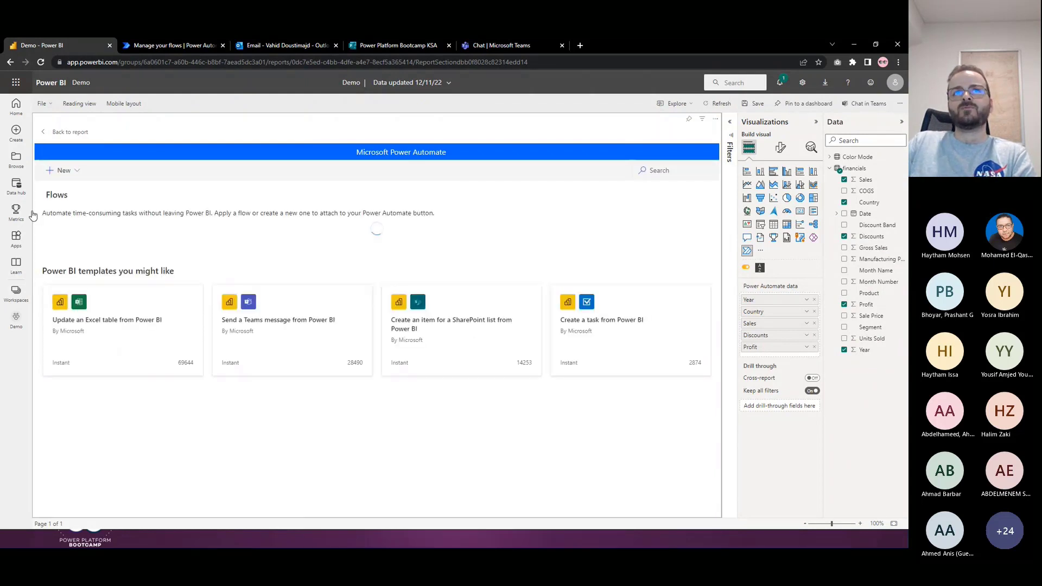
pyautogui.click(181, 280)
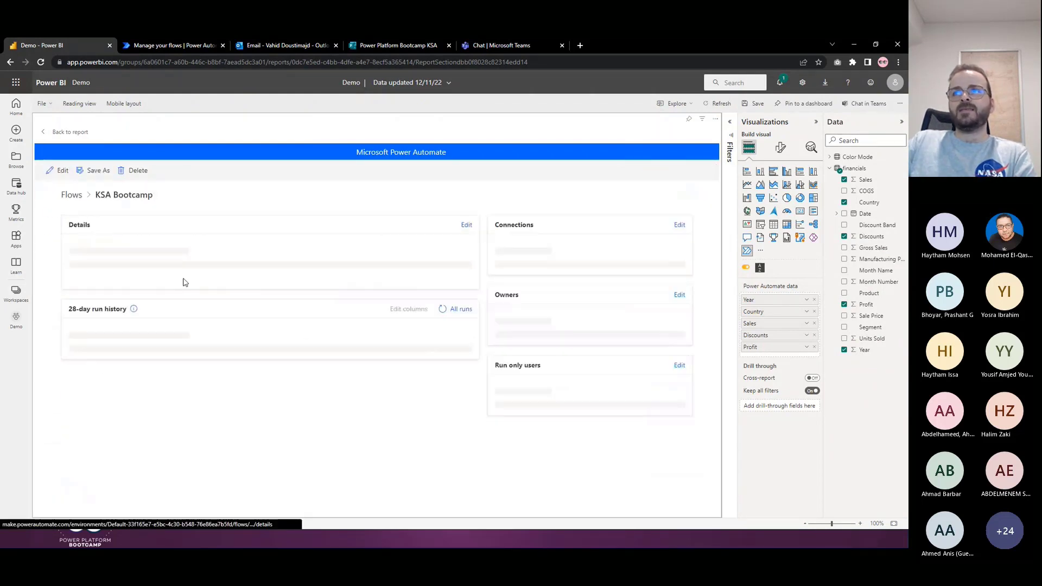
pyautogui.click(60, 171)
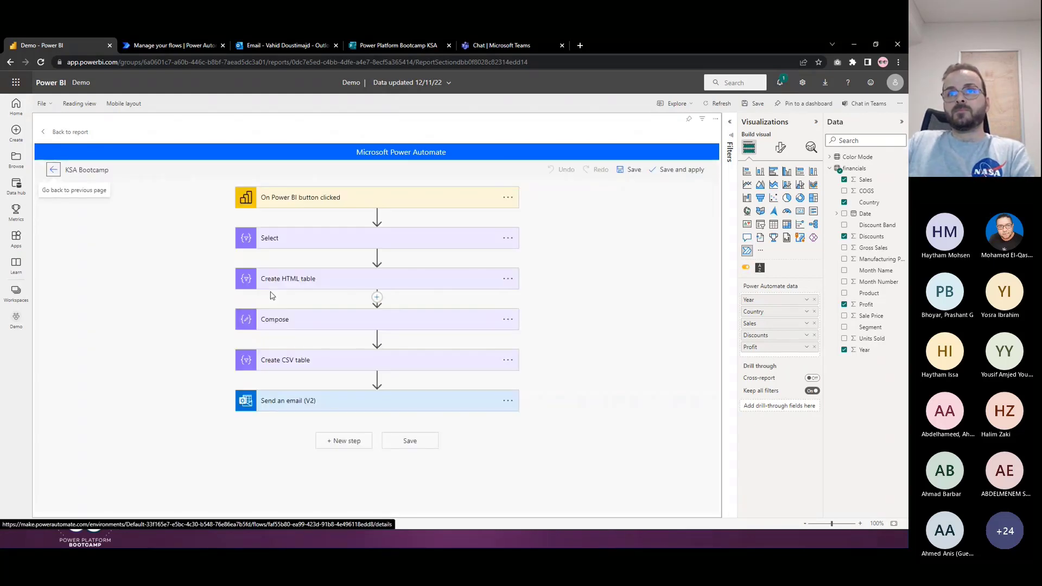
# Add a parallel branch after Create CSV table with the Microsoft Teams action Post message in a chat or channel.
pyautogui.click(378, 380)
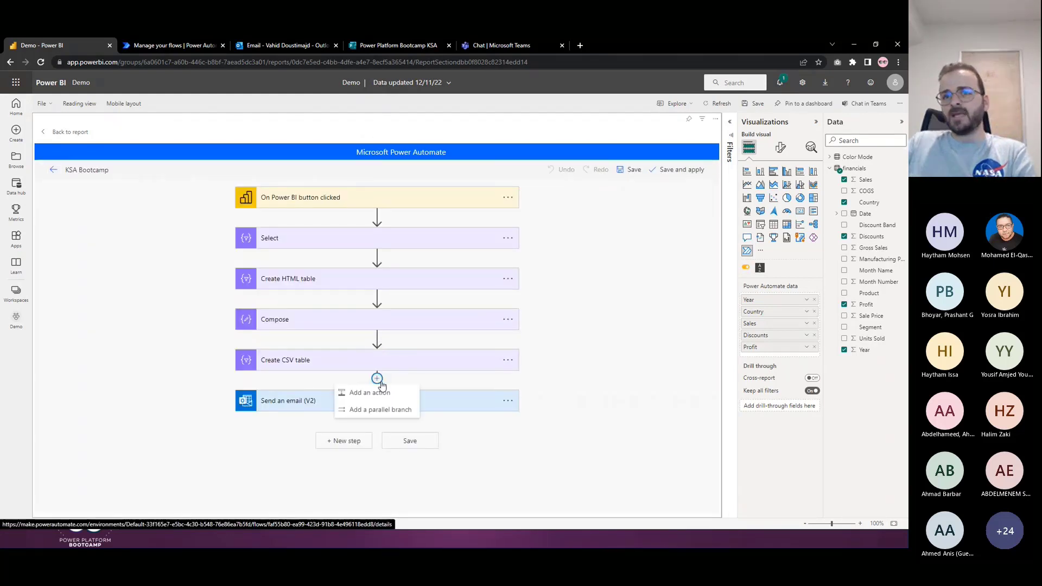
pyautogui.click(364, 410)
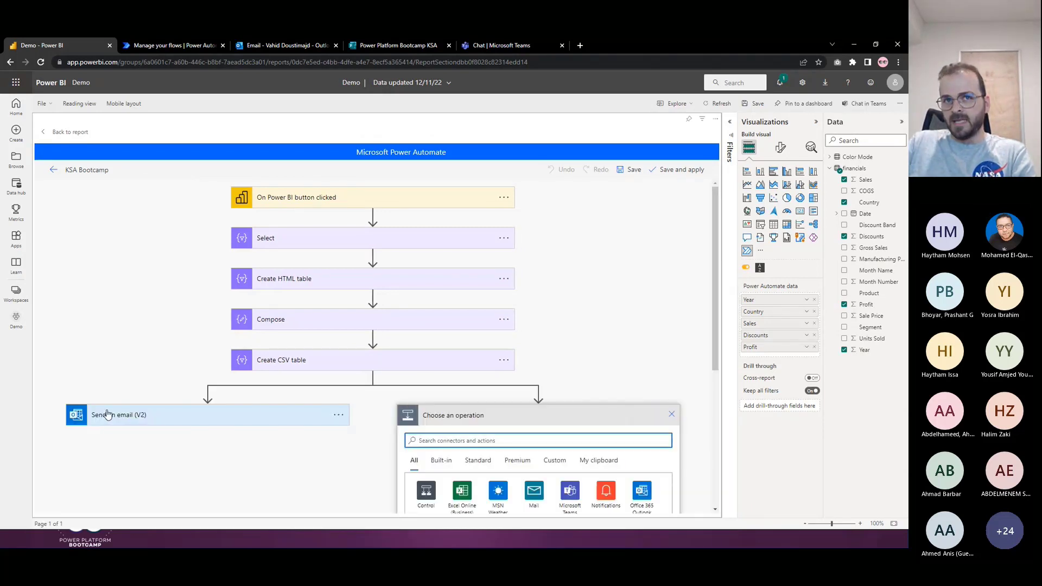
pyautogui.click(570, 489)
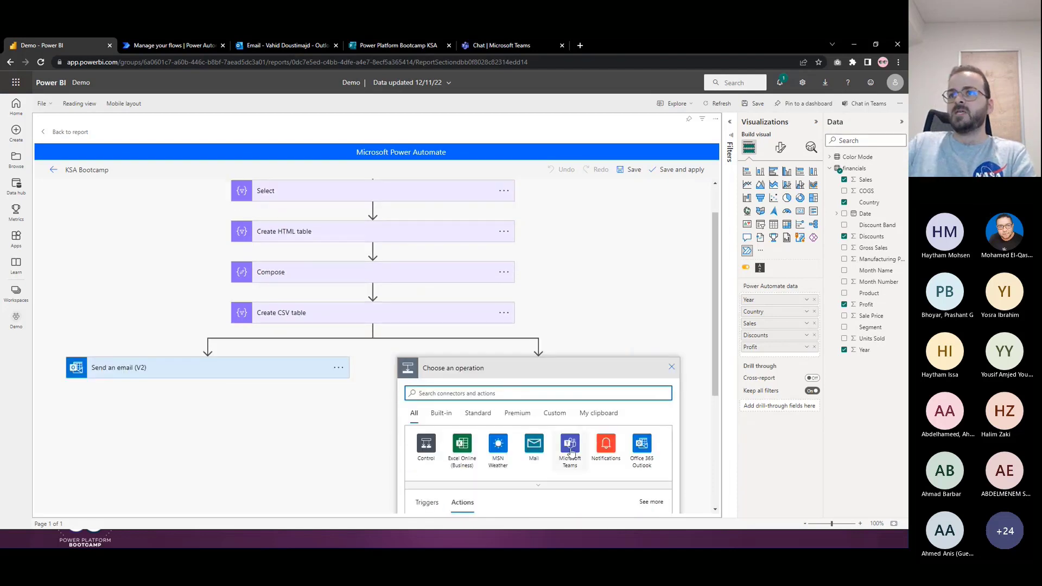
pyautogui.scroll(-2, 543, 326)
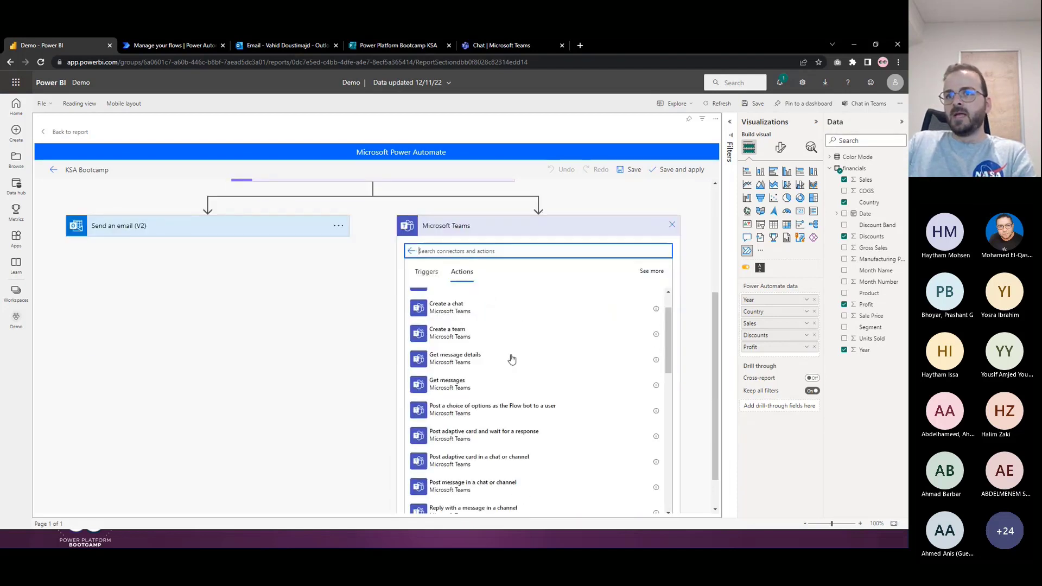
pyautogui.click(473, 481)
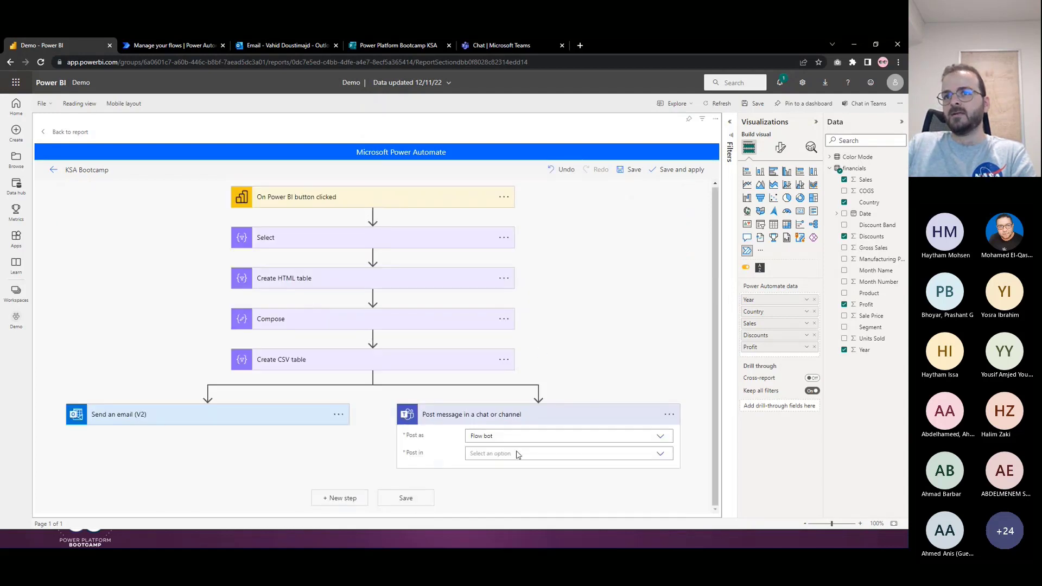
# Set the Teams message to post in Chat with Flow bot, with User email as recipient and the Create HTML table Output as message.
pyautogui.click(521, 454)
pyautogui.click(504, 482)
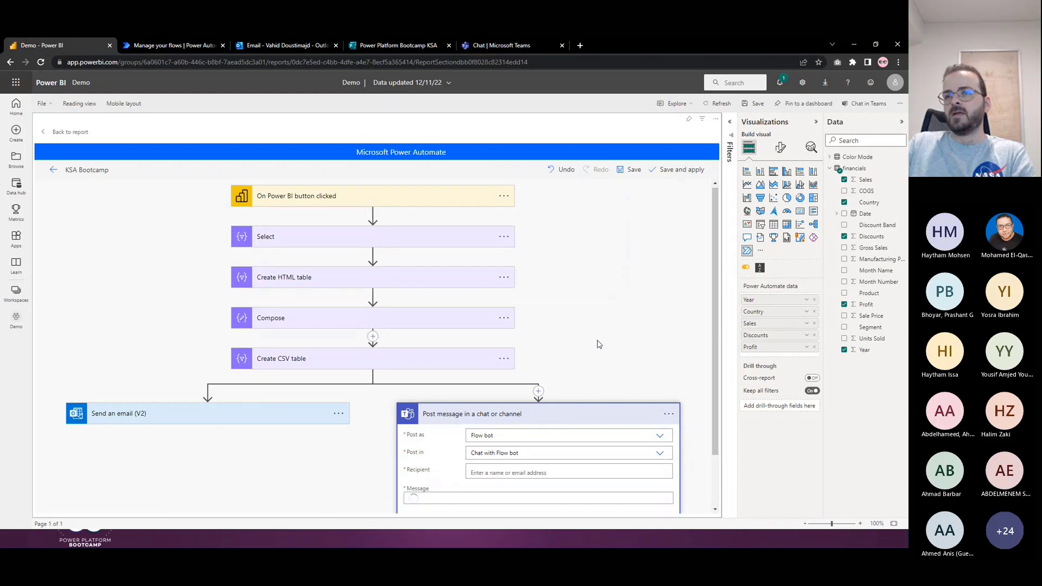
pyautogui.scroll(-2, 598, 346)
pyautogui.scroll(-2, 617, 310)
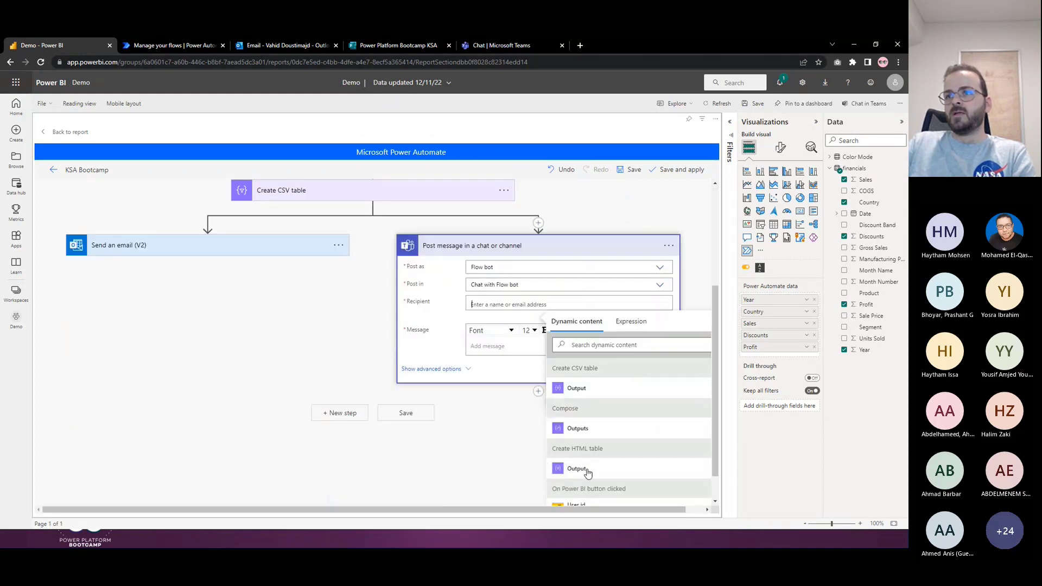
pyautogui.scroll(-2, 587, 473)
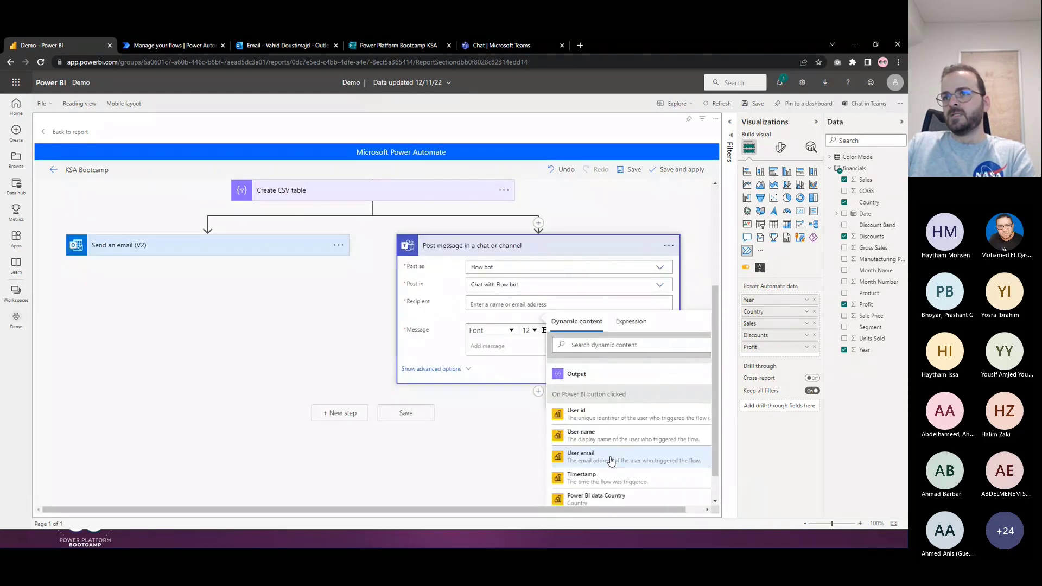
pyautogui.click(593, 453)
pyautogui.click(490, 345)
pyautogui.scroll(-1, 625, 411)
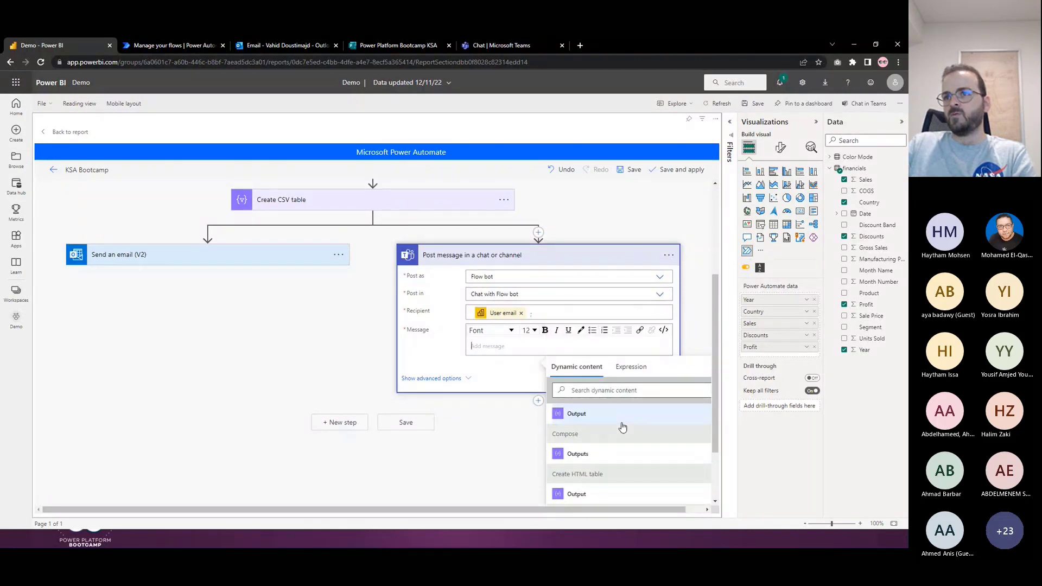
pyautogui.click(576, 494)
# Save and apply the flow to the button, and run it from the report's data button.
pyautogui.click(630, 169)
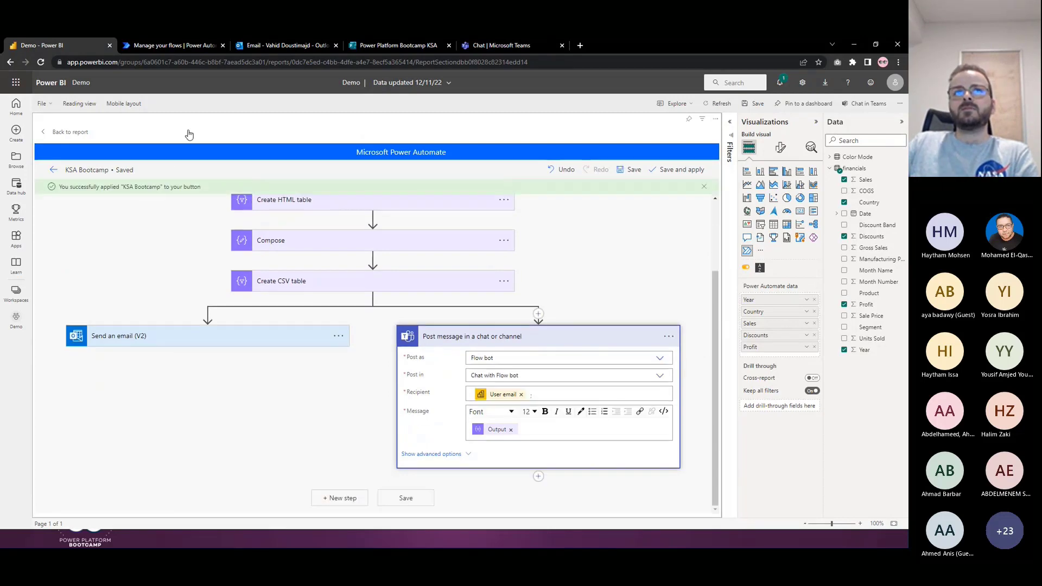
pyautogui.click(69, 134)
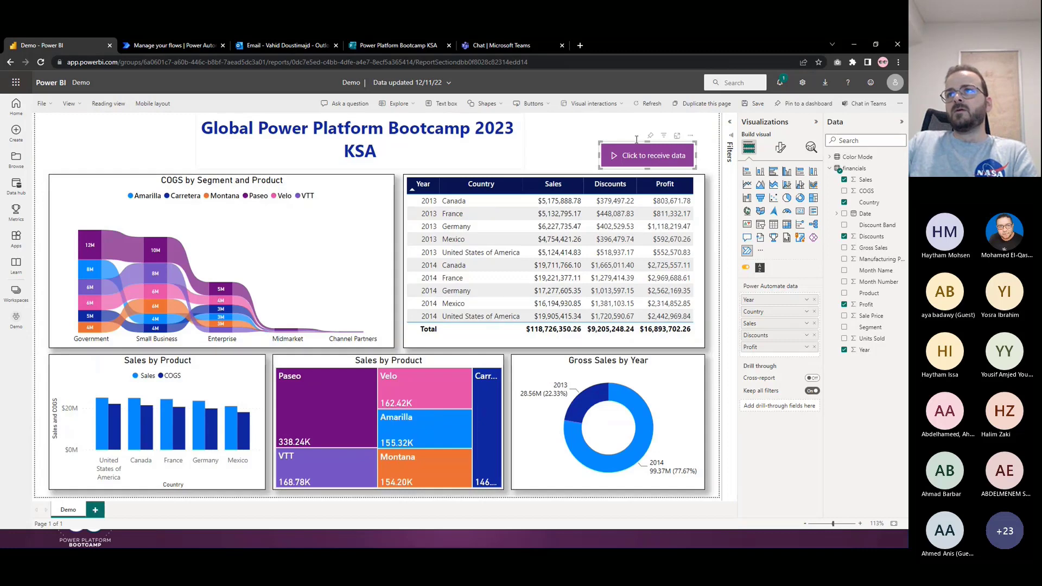
pyautogui.click(656, 157)
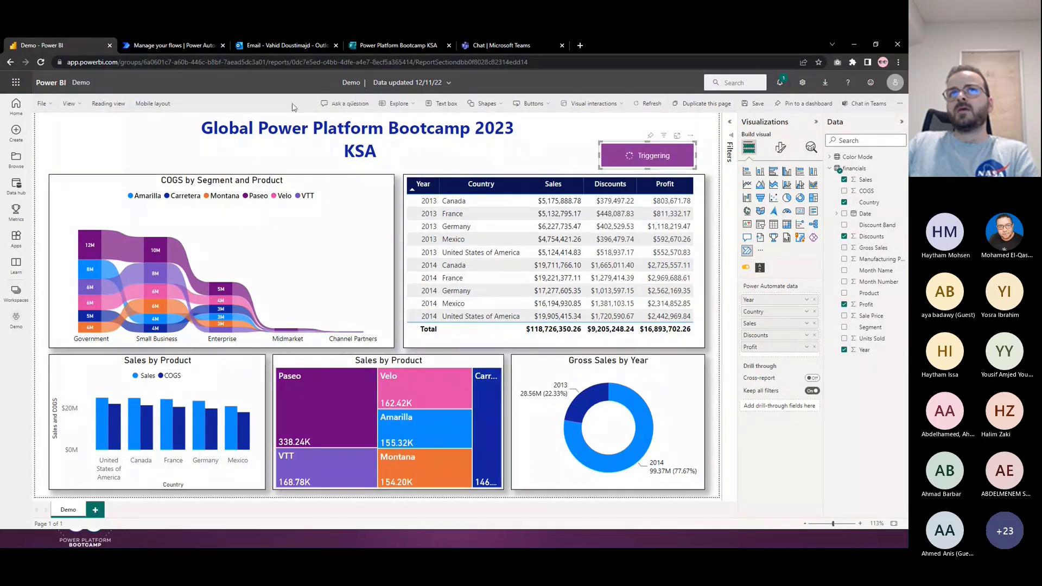
# Check the latest run in the Power Automate run history, and look for its output in the Outlook inbox and the Teams chat.
pyautogui.click(193, 47)
pyautogui.click(590, 334)
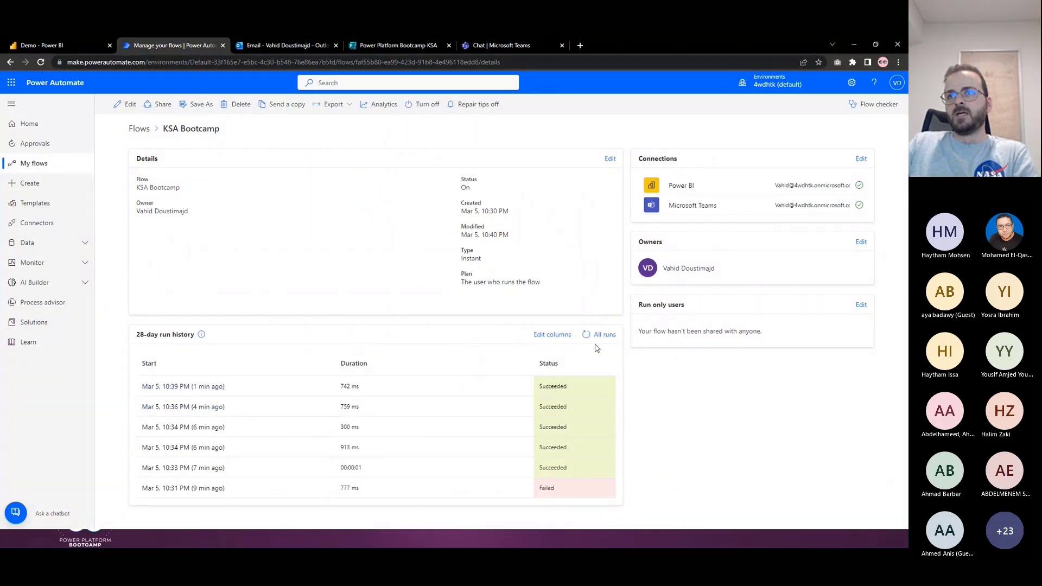
pyautogui.click(596, 335)
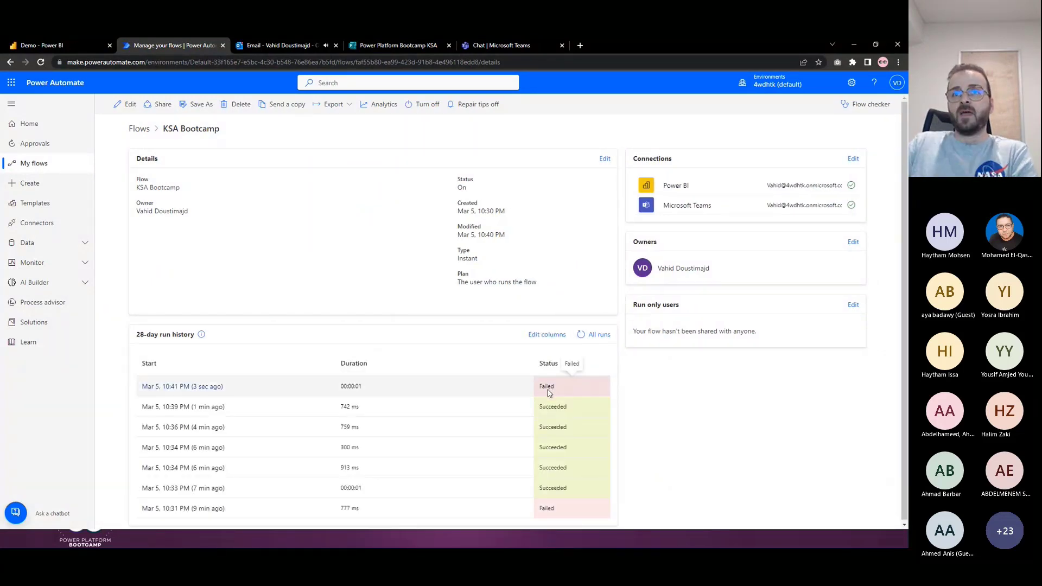
pyautogui.click(82, 43)
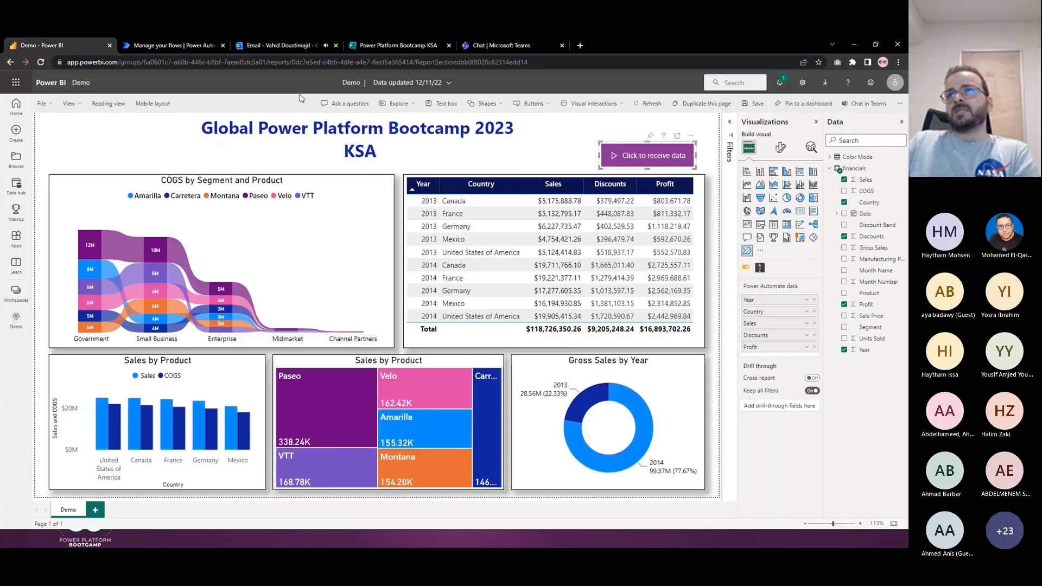
pyautogui.click(277, 45)
pyautogui.click(160, 162)
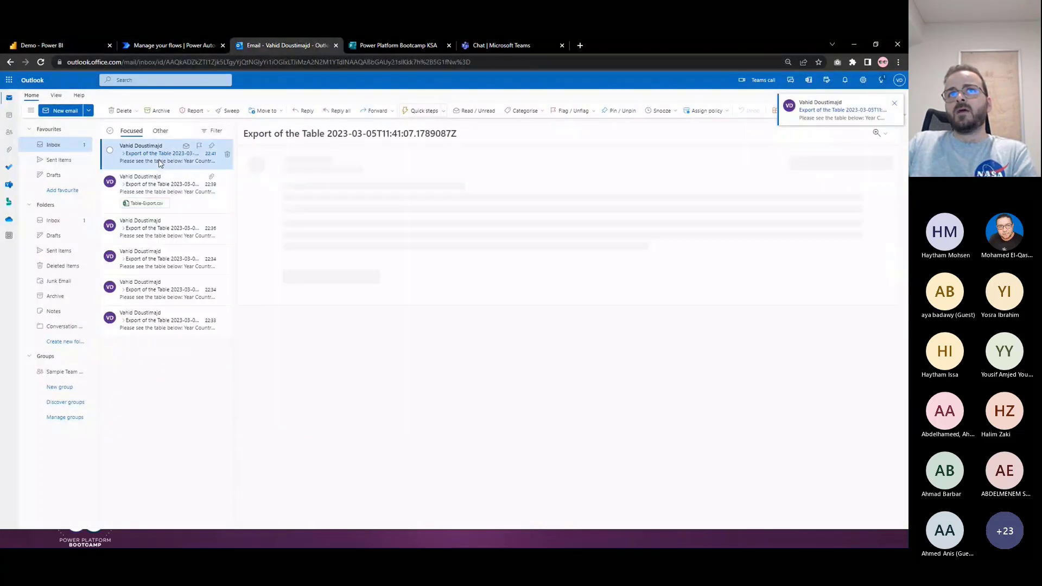
pyautogui.click(476, 45)
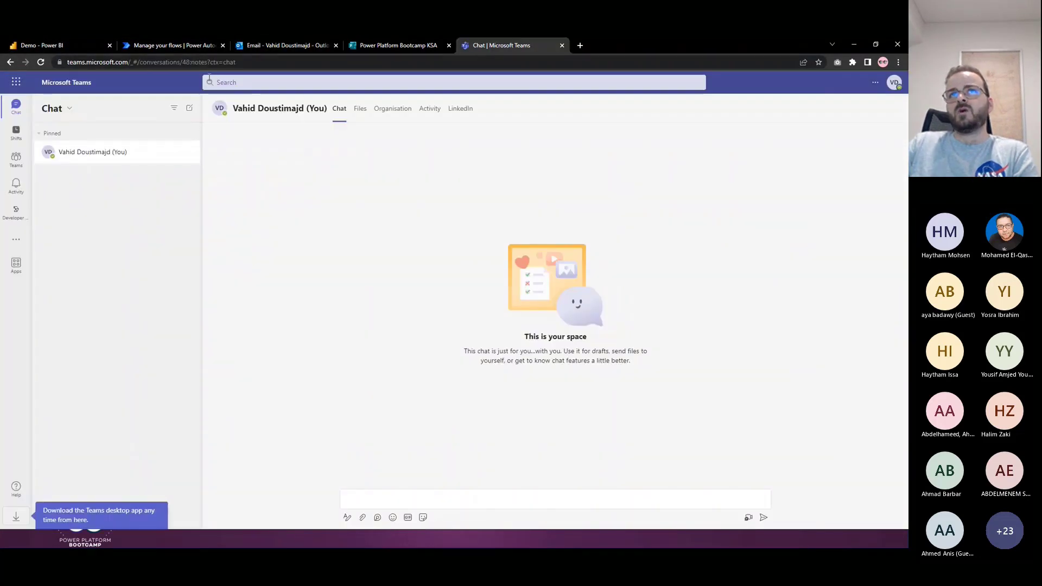
pyautogui.click(244, 45)
pyautogui.click(183, 197)
# Reopen the KSA Bootcamp flow for editing from the report's data button and expand the Post message in a chat or channel action.
pyautogui.click(93, 48)
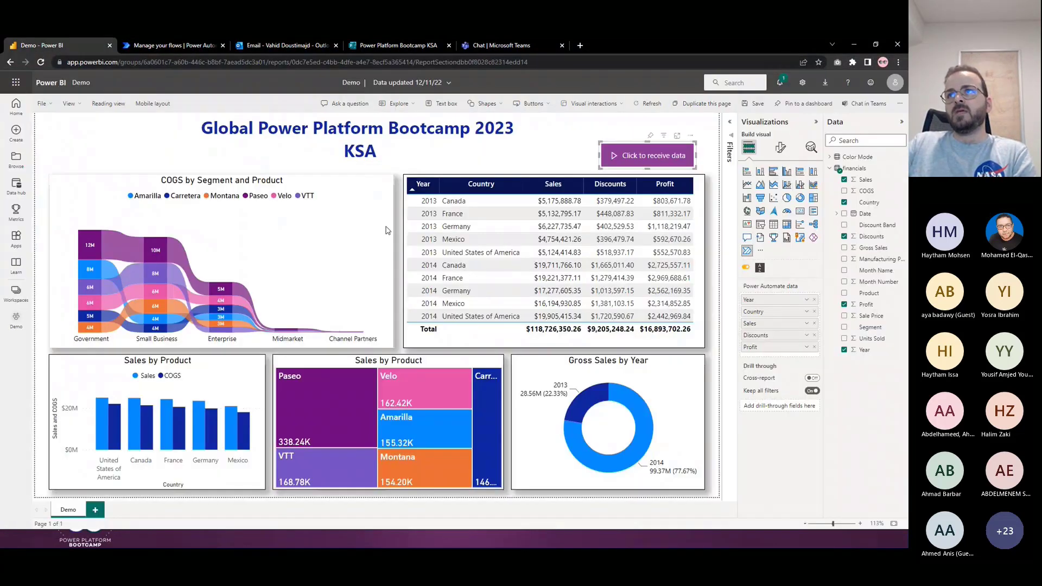
pyautogui.click(691, 136)
pyautogui.click(710, 159)
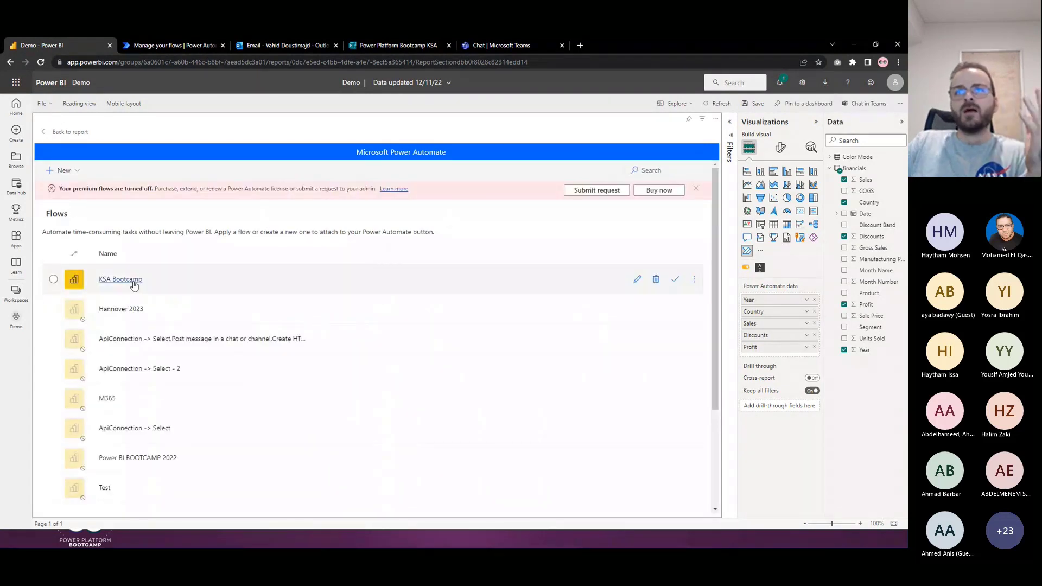
pyautogui.click(637, 283)
pyautogui.click(637, 281)
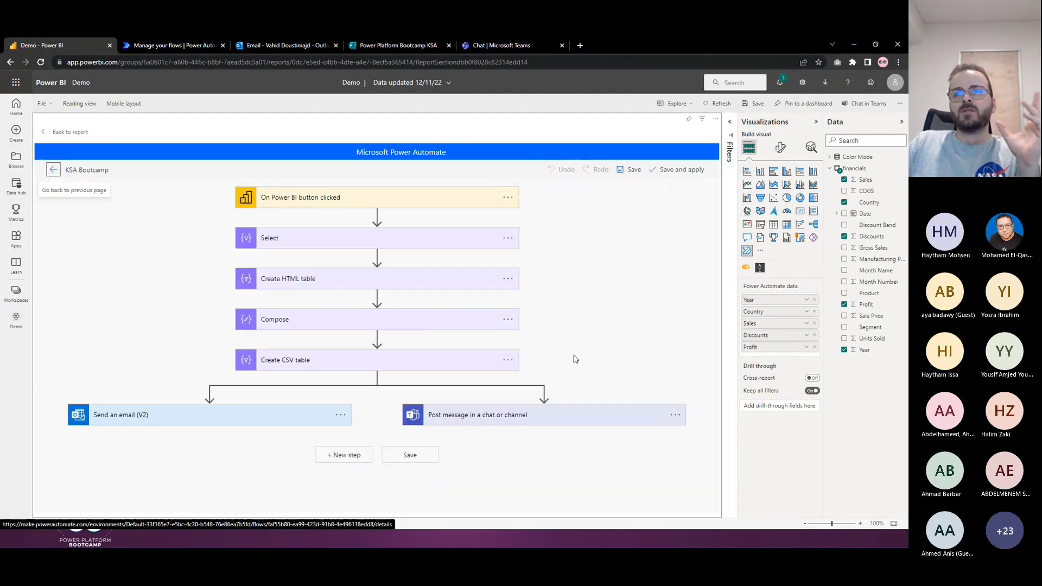
pyautogui.click(535, 409)
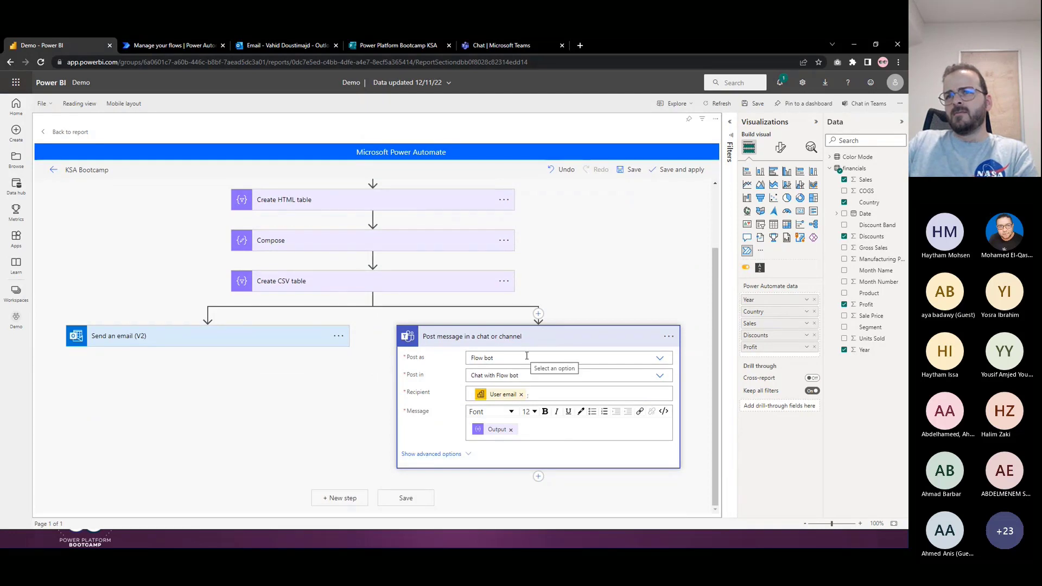
# Try configuring the Teams message to post as User in a Channel.
pyautogui.click(660, 376)
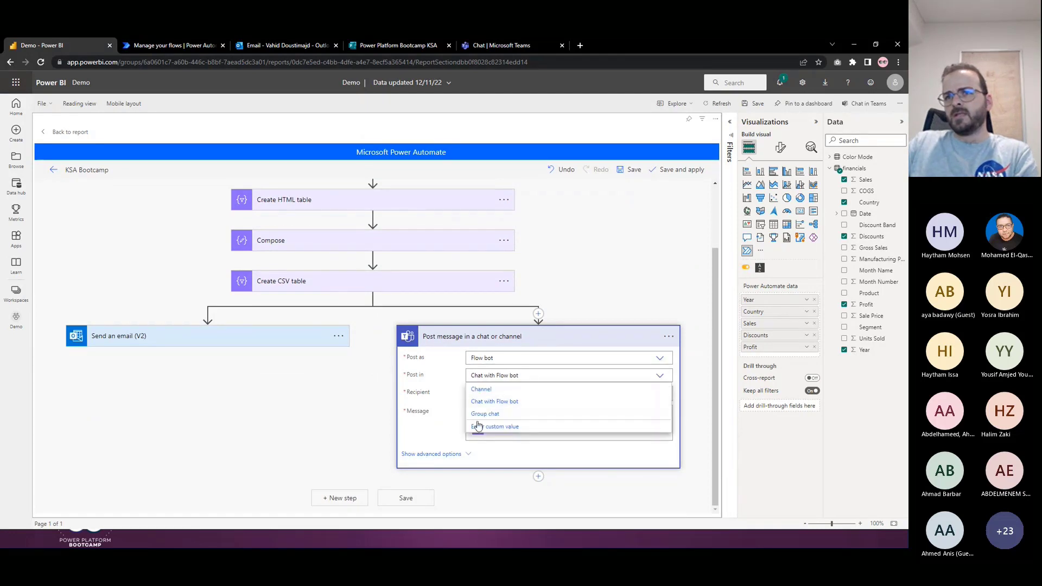
pyautogui.click(508, 405)
pyautogui.click(521, 361)
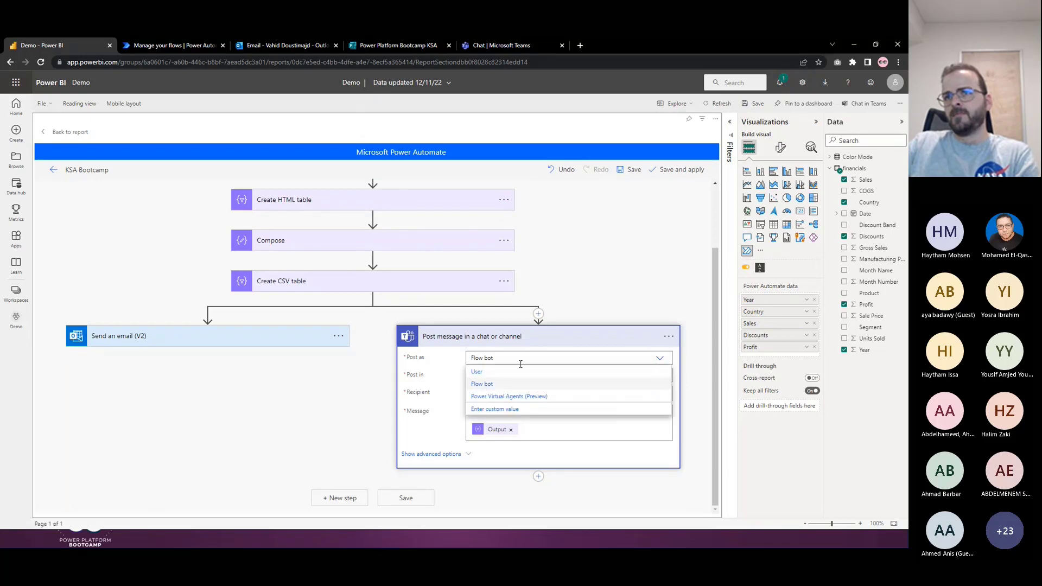
pyautogui.click(482, 372)
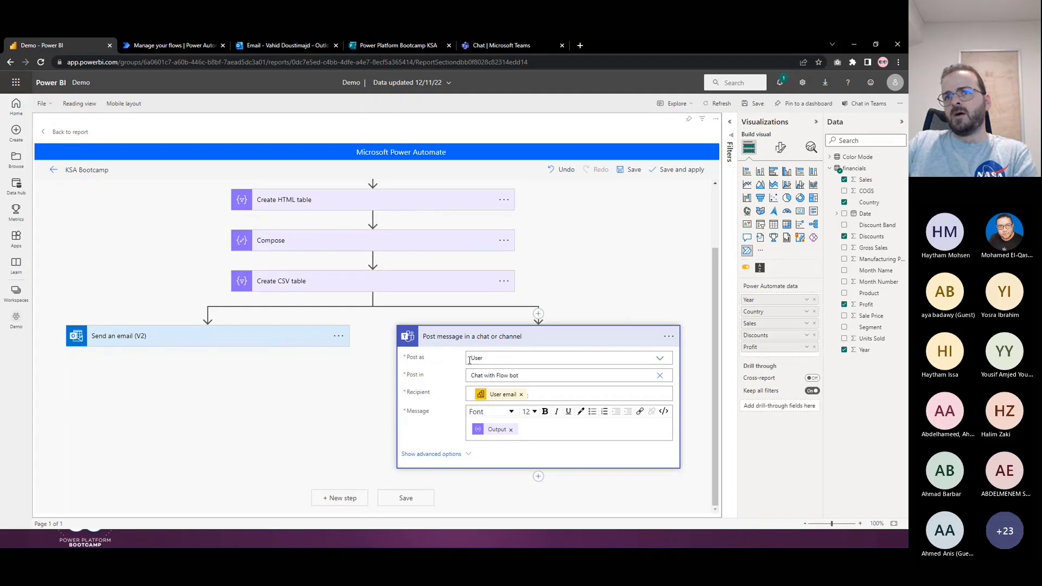
pyautogui.click(665, 379)
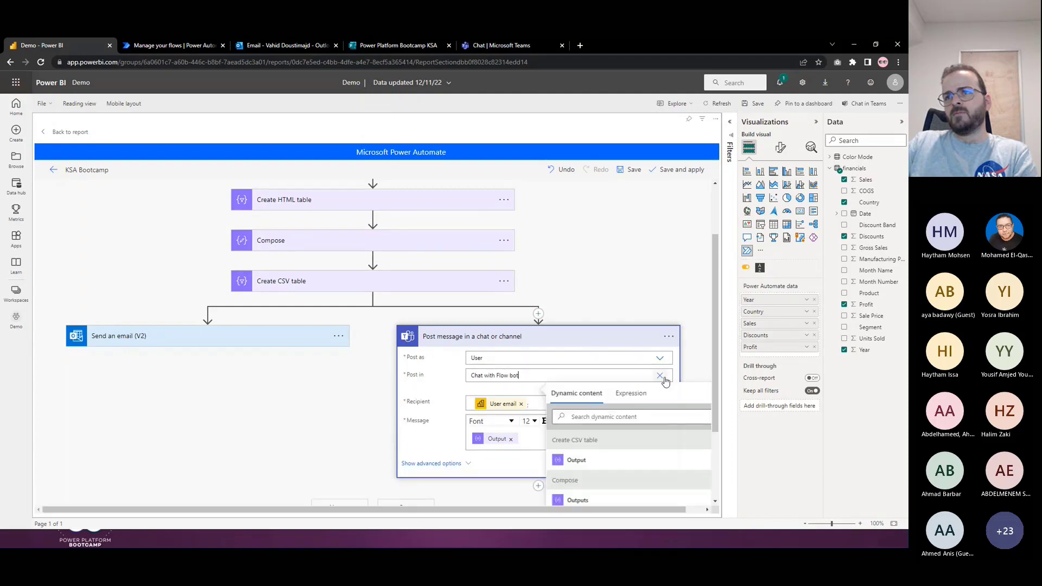
pyautogui.click(661, 376)
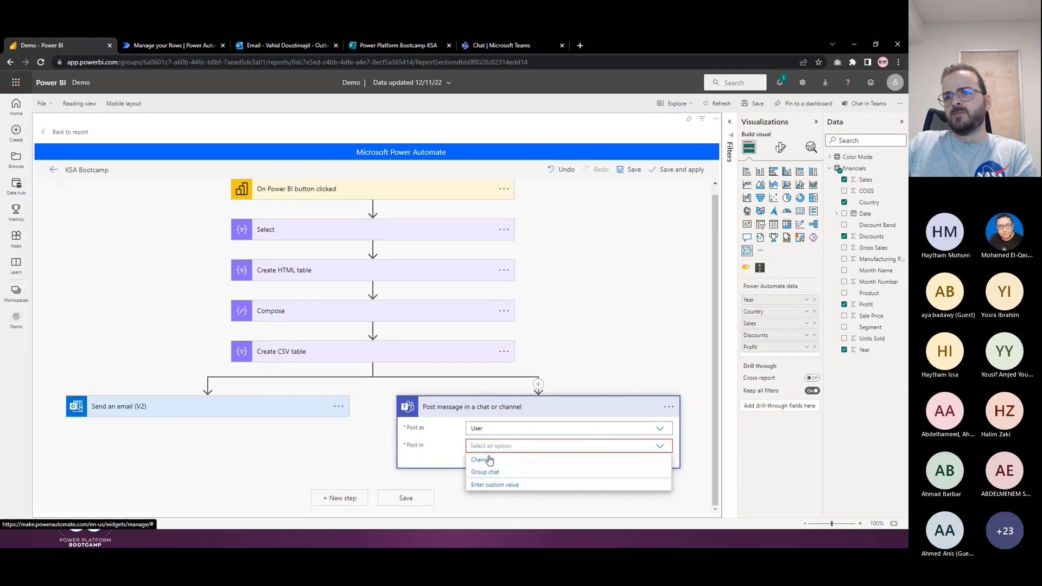
pyautogui.click(489, 460)
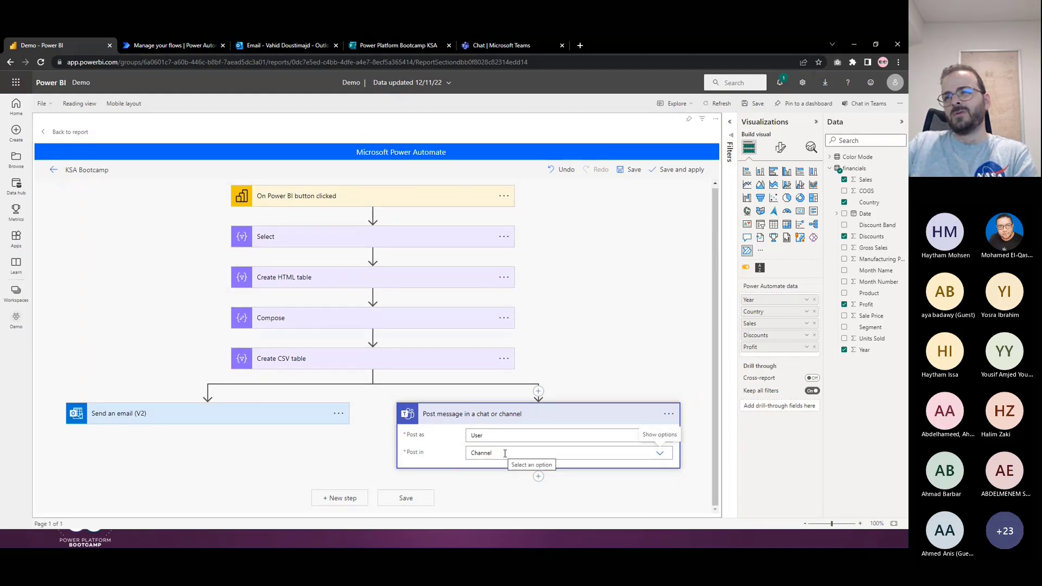
pyautogui.scroll(-2, 622, 416)
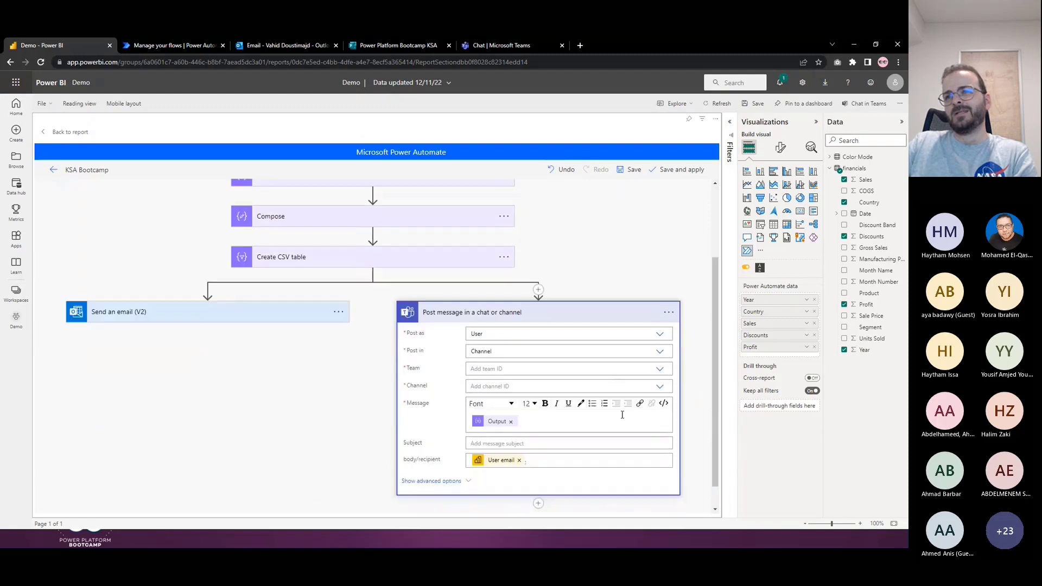
# Set the Teams message back to post as Flow bot in Chat with Flow bot.
pyautogui.click(659, 335)
pyautogui.click(496, 363)
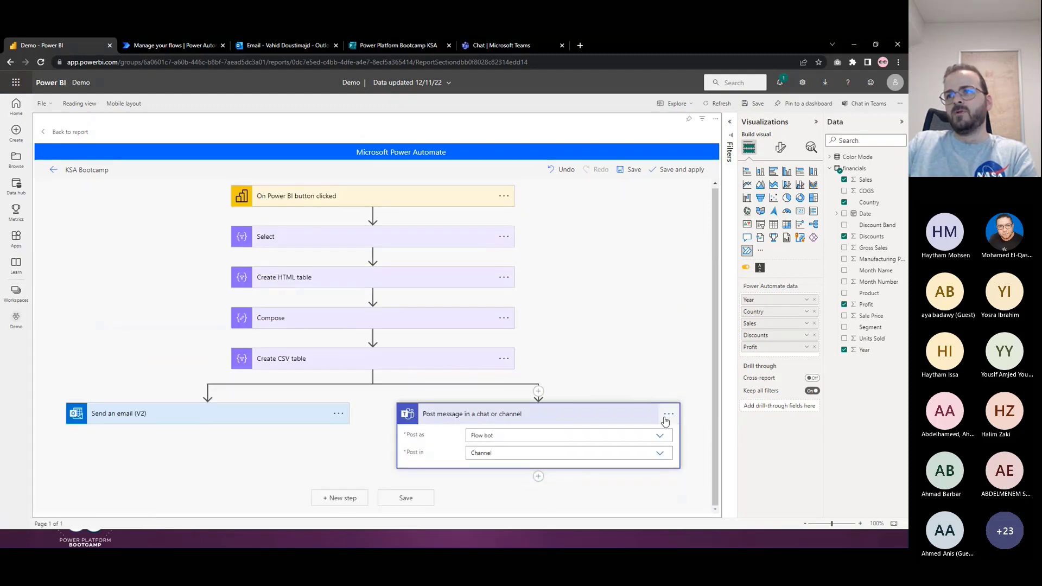
pyautogui.click(617, 362)
pyautogui.click(543, 386)
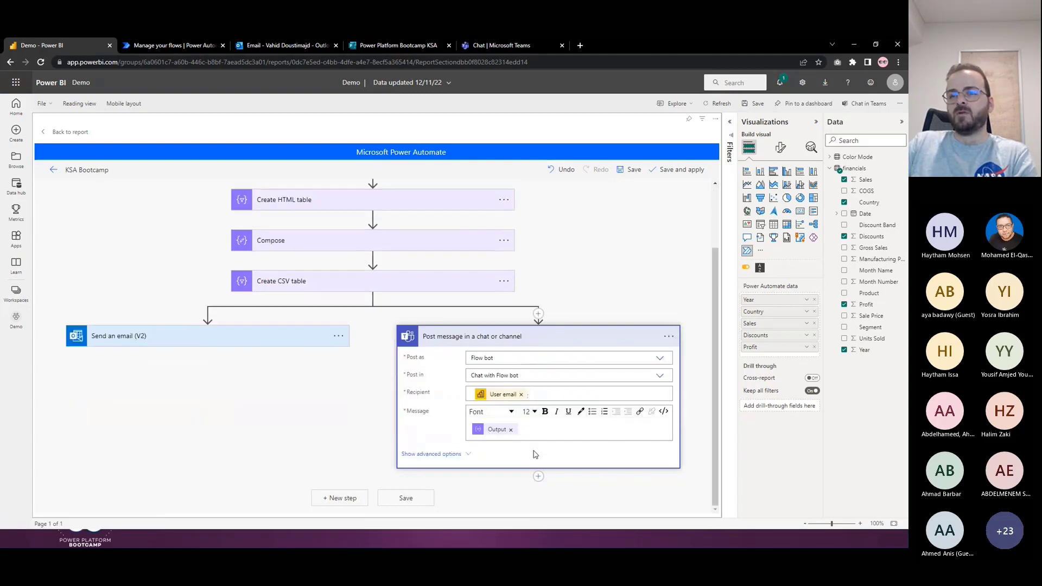
# Add the signed-in account beside User email in the Teams message's Recipient, and save and apply the flow.
pyautogui.click(536, 395)
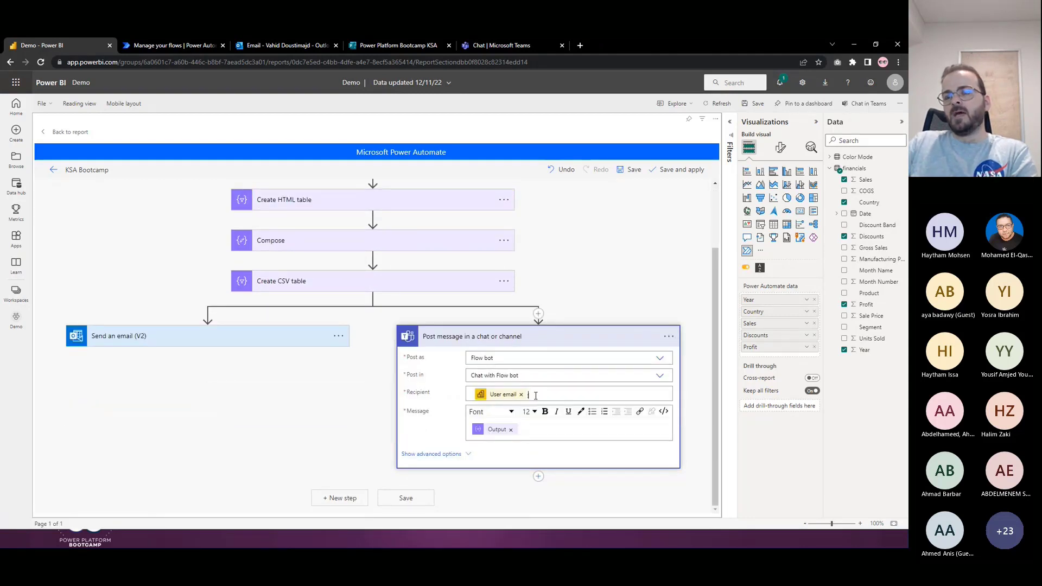
pyautogui.click(668, 172)
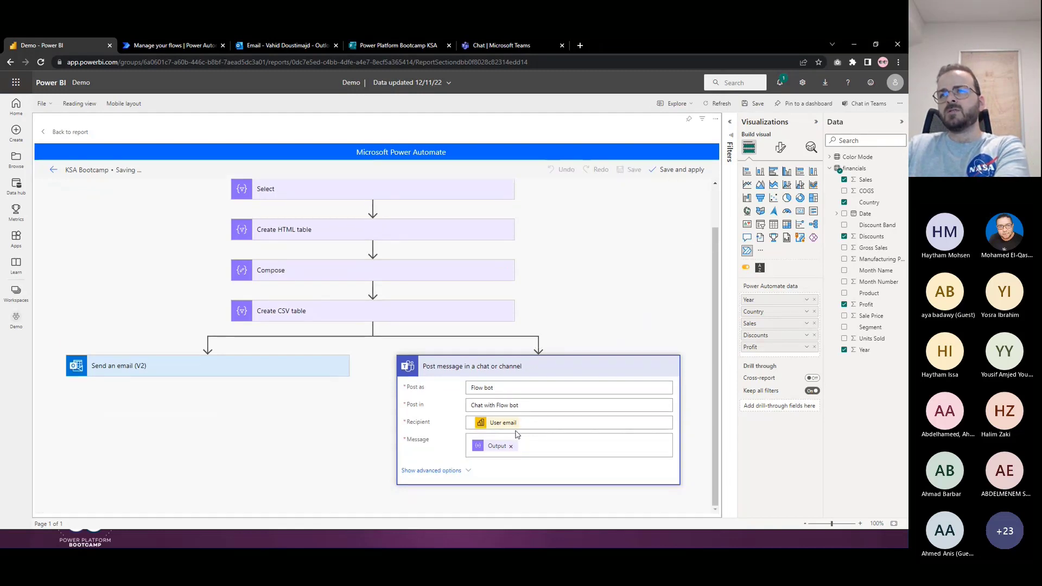
pyautogui.click(525, 410)
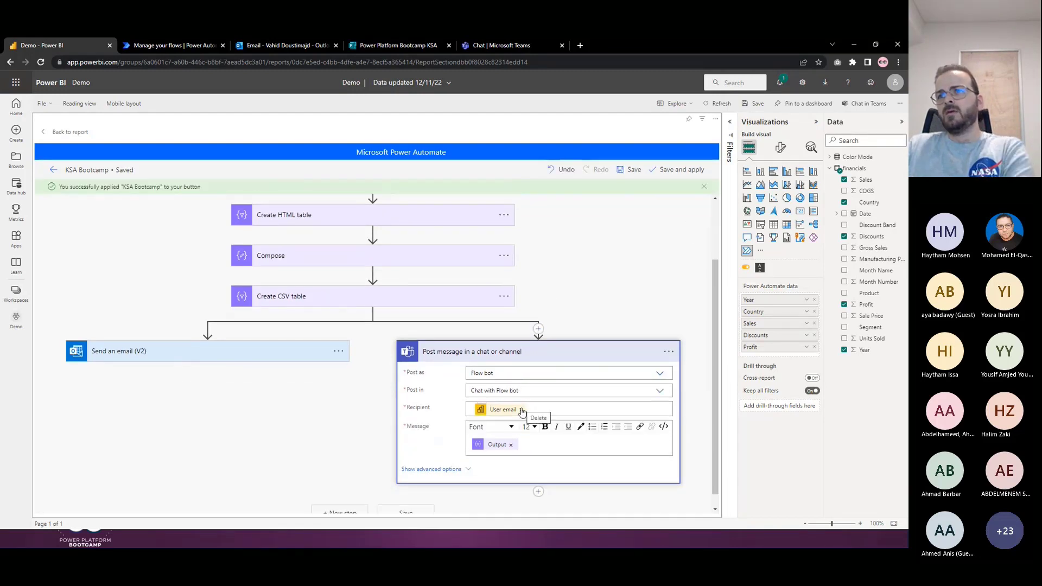
pyautogui.write('vahid')
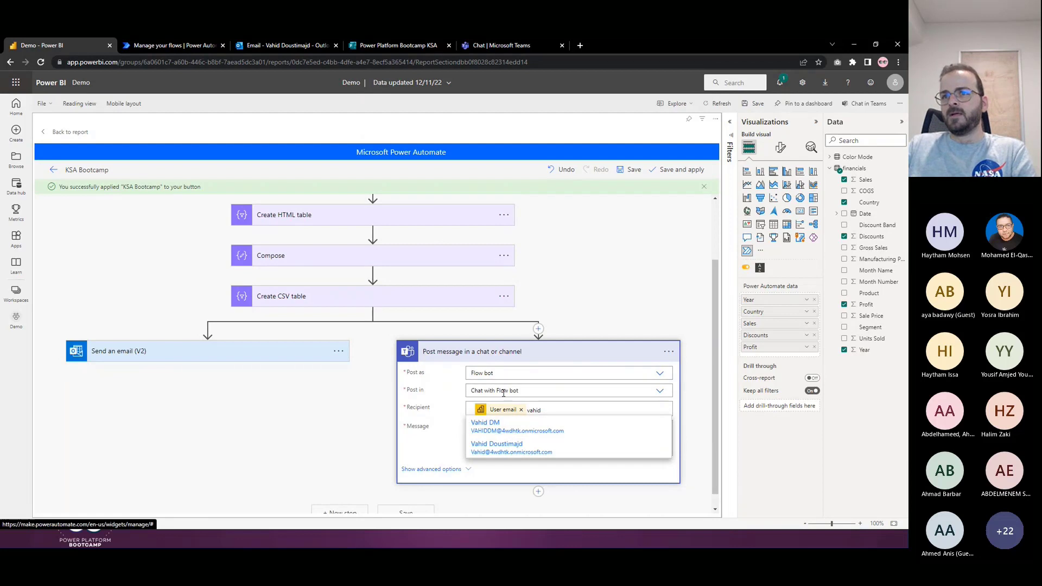
pyautogui.click(895, 83)
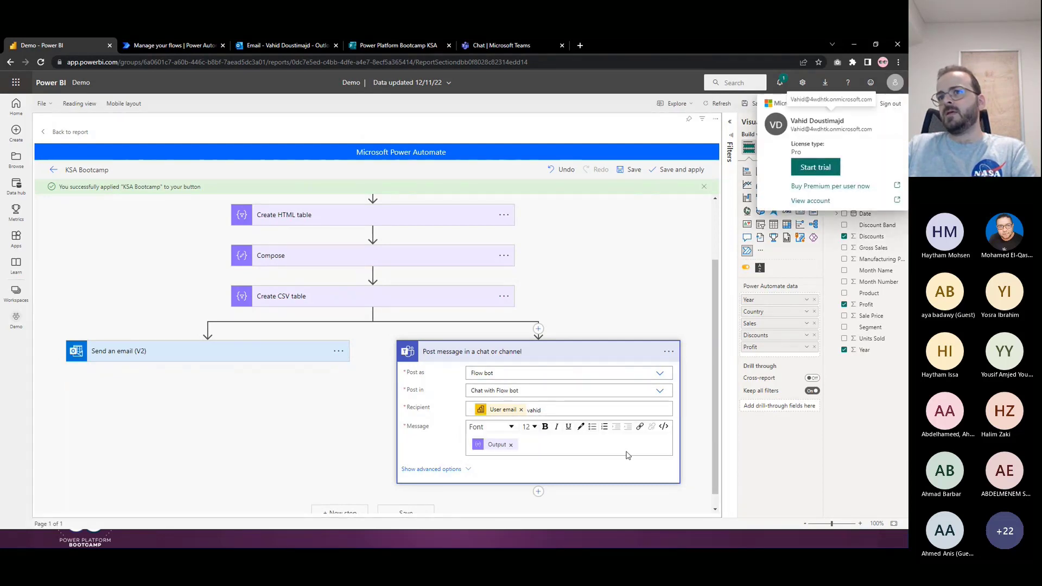
pyautogui.click(549, 411)
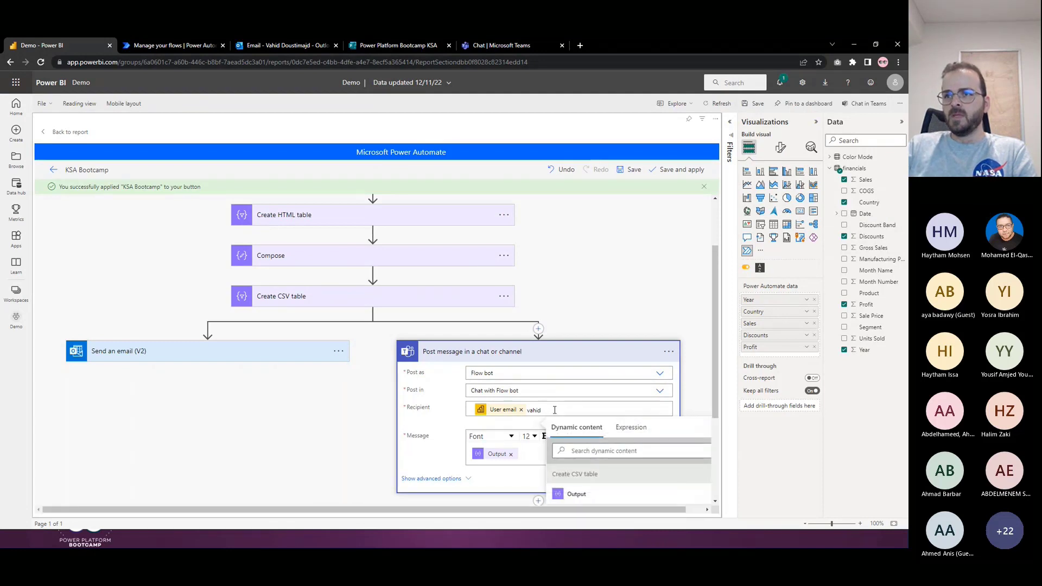
pyautogui.scroll(-1, 559, 418)
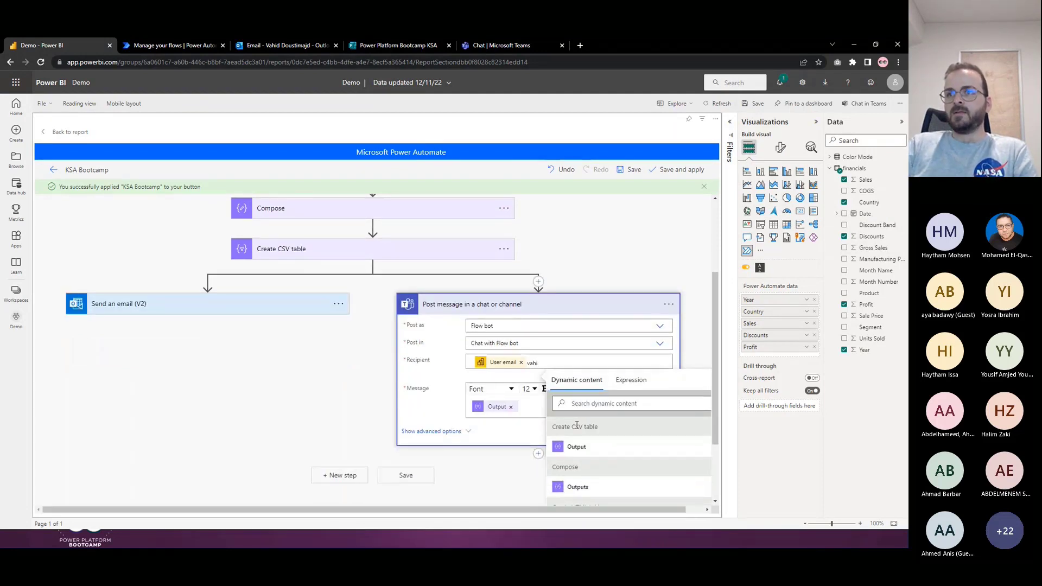
pyautogui.click(577, 425)
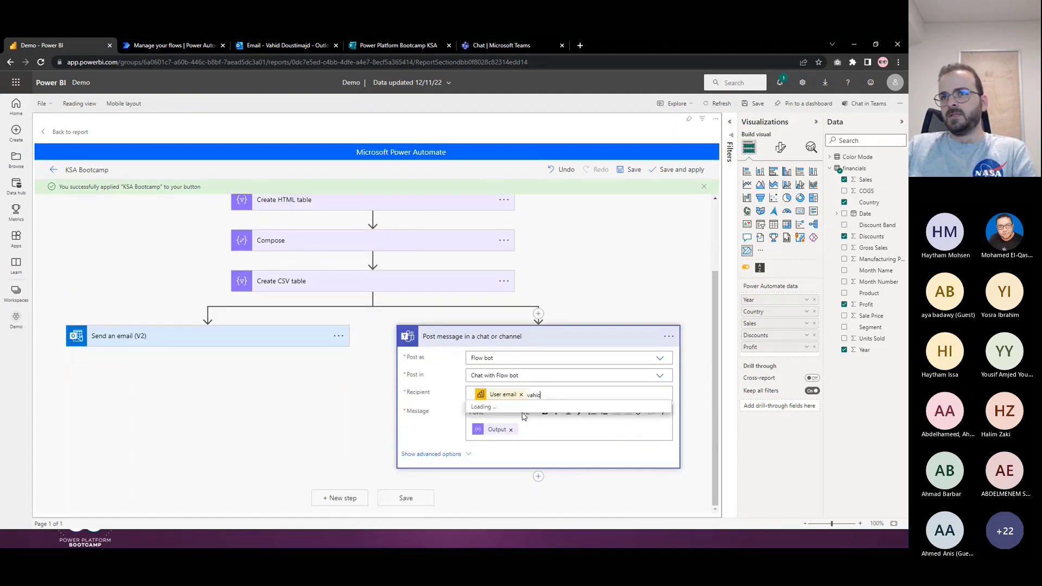
pyautogui.click(491, 432)
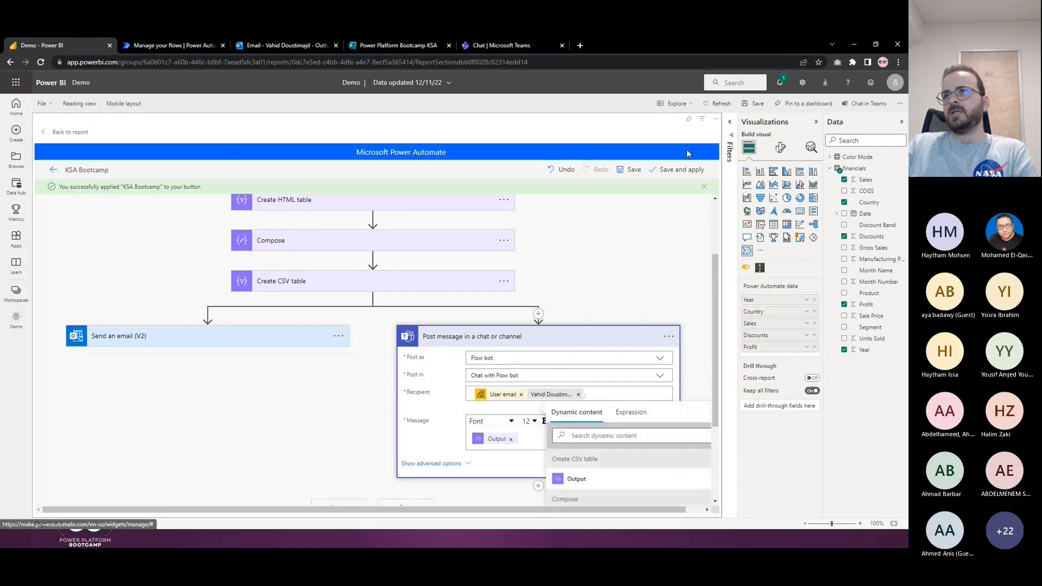
pyautogui.click(679, 170)
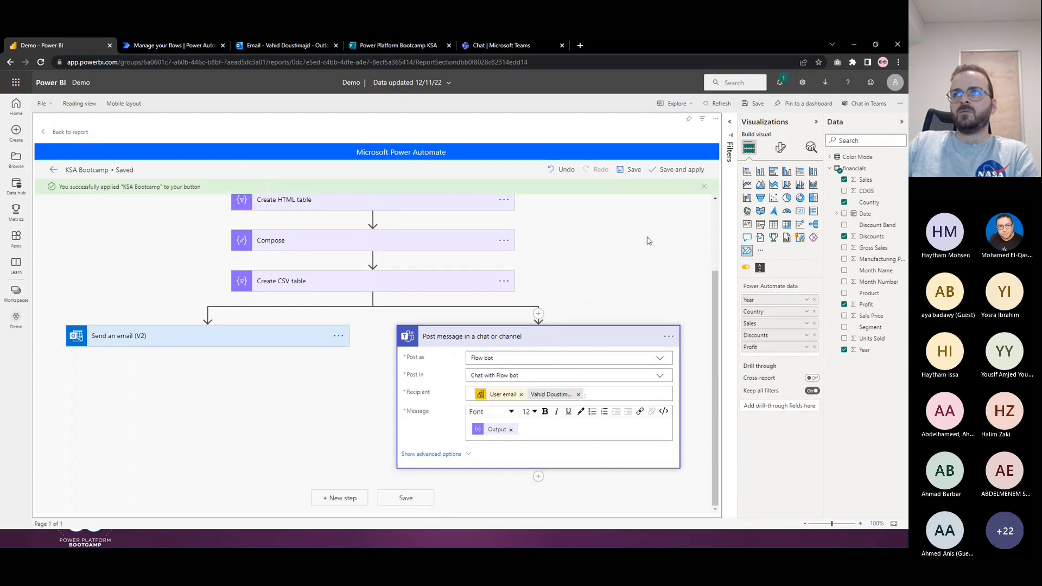
# Trigger the flow with the report's data button and open its latest run in the Power Automate run history.
pyautogui.click(67, 131)
pyautogui.click(676, 152)
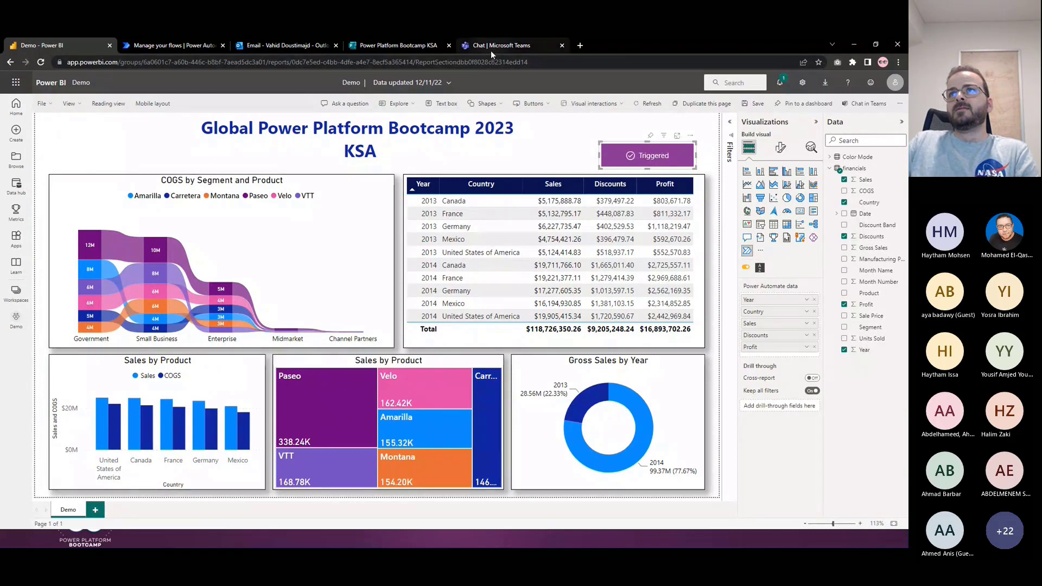
pyautogui.click(288, 45)
pyautogui.click(171, 45)
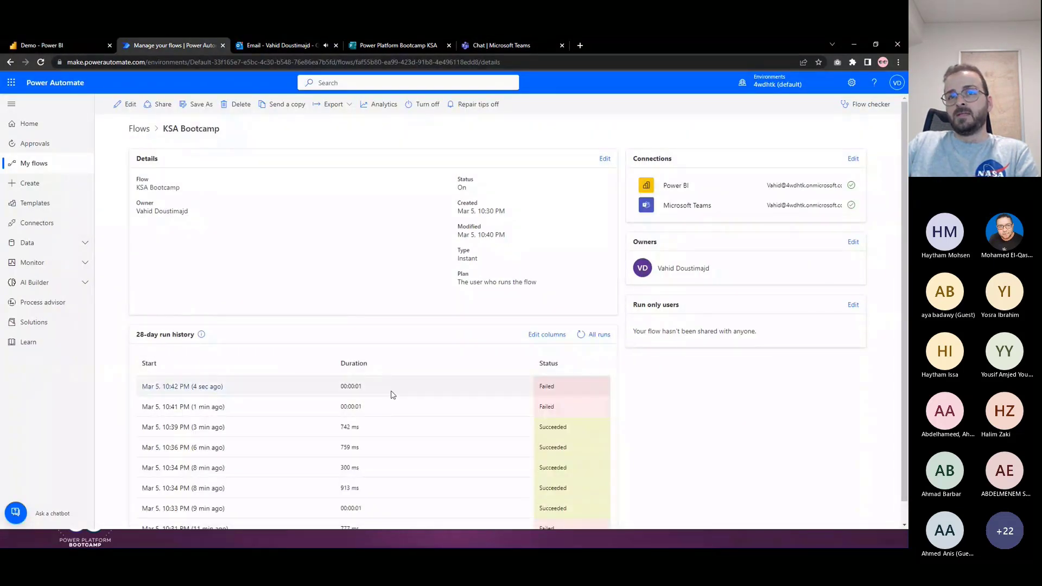
pyautogui.click(198, 387)
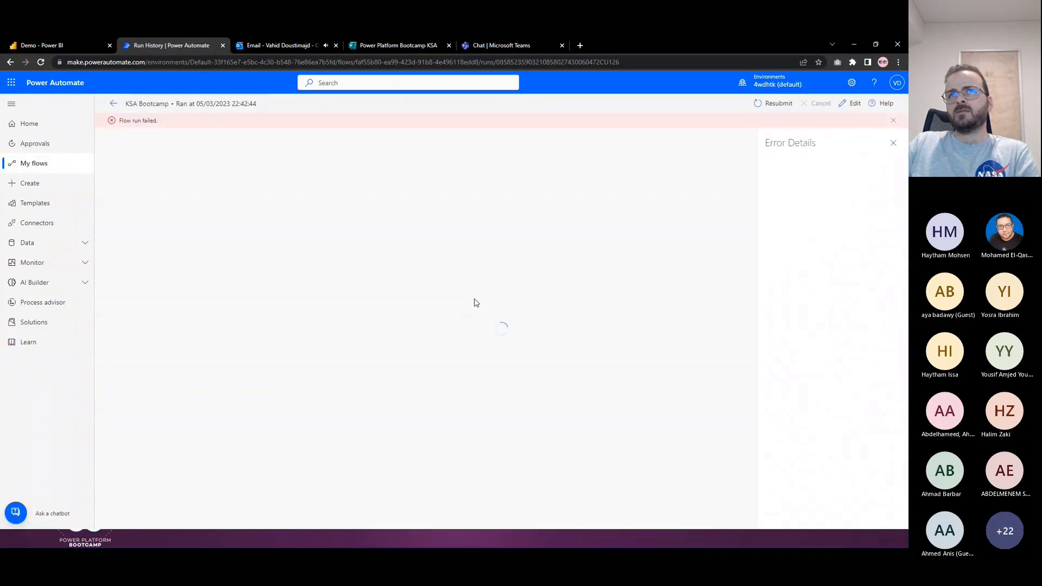
# Check the Outlook inbox for the new email, and search Teams for the Power Automate app and view its chat.
pyautogui.click(255, 39)
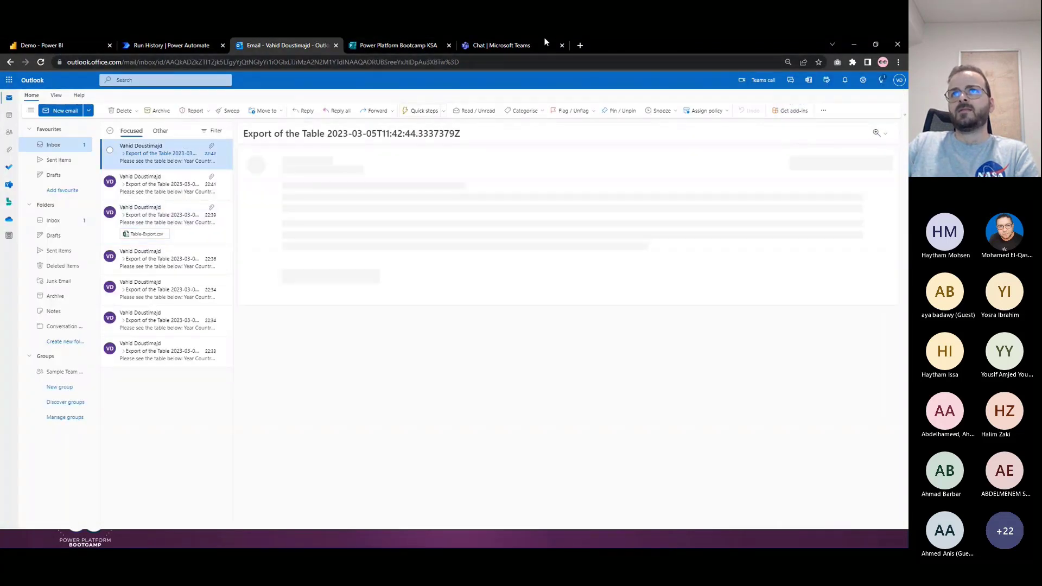
pyautogui.click(495, 45)
pyautogui.click(284, 88)
pyautogui.write('flow bot')
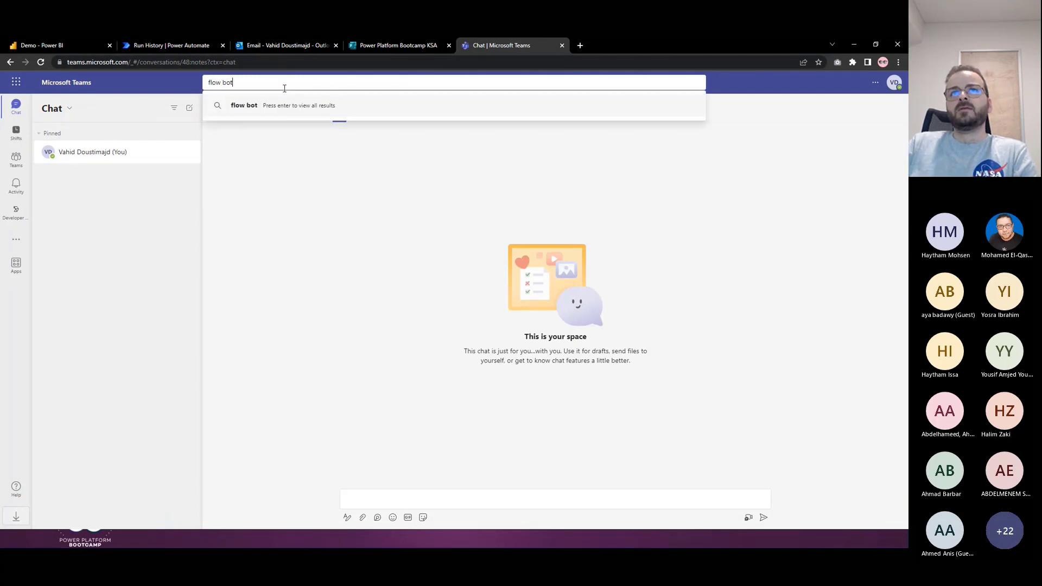
pyautogui.hotkey('ctrl', 'a')
pyautogui.write('power automat')
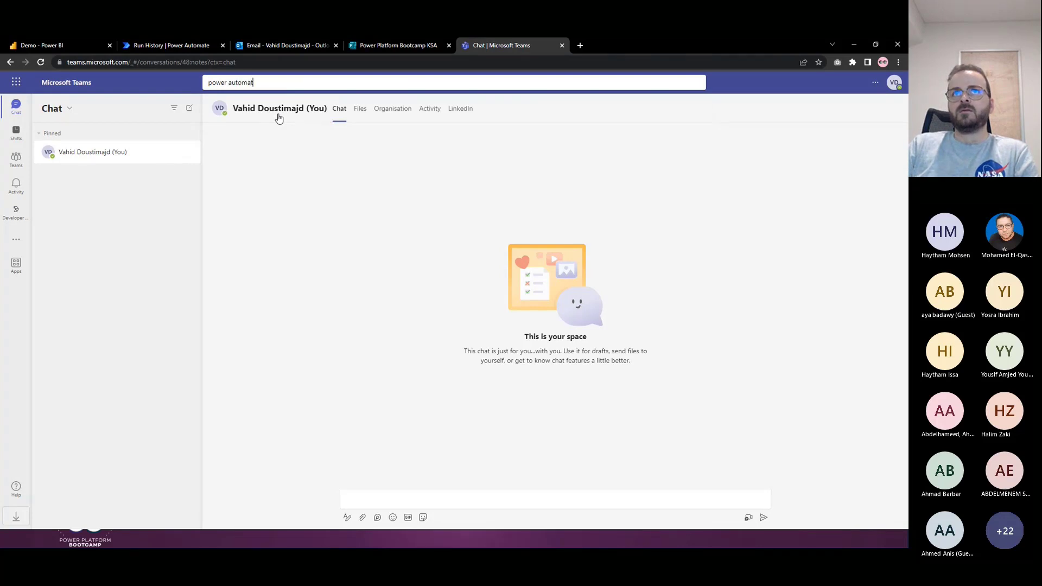
pyautogui.write('e')
pyautogui.click(280, 141)
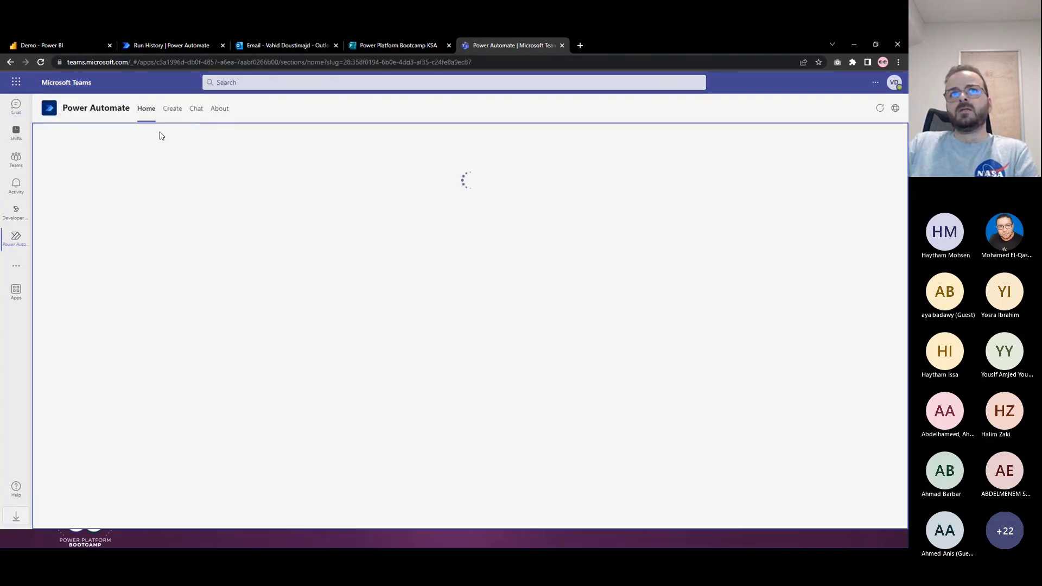
pyautogui.click(190, 111)
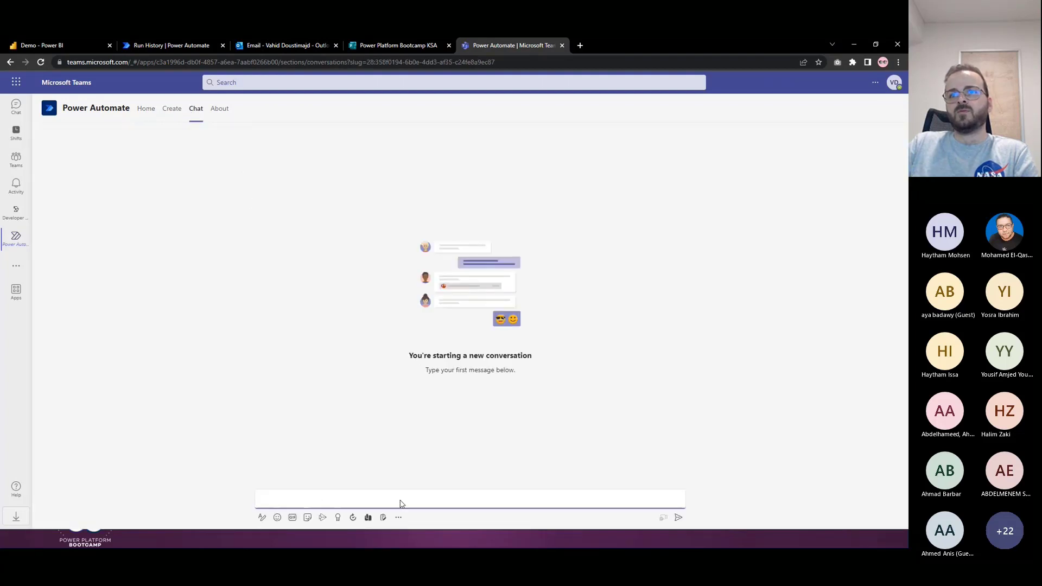
# Examine the inputs, outputs and error details of the Post message in a chat or channel action in the latest run.
pyautogui.click(180, 46)
pyautogui.click(515, 370)
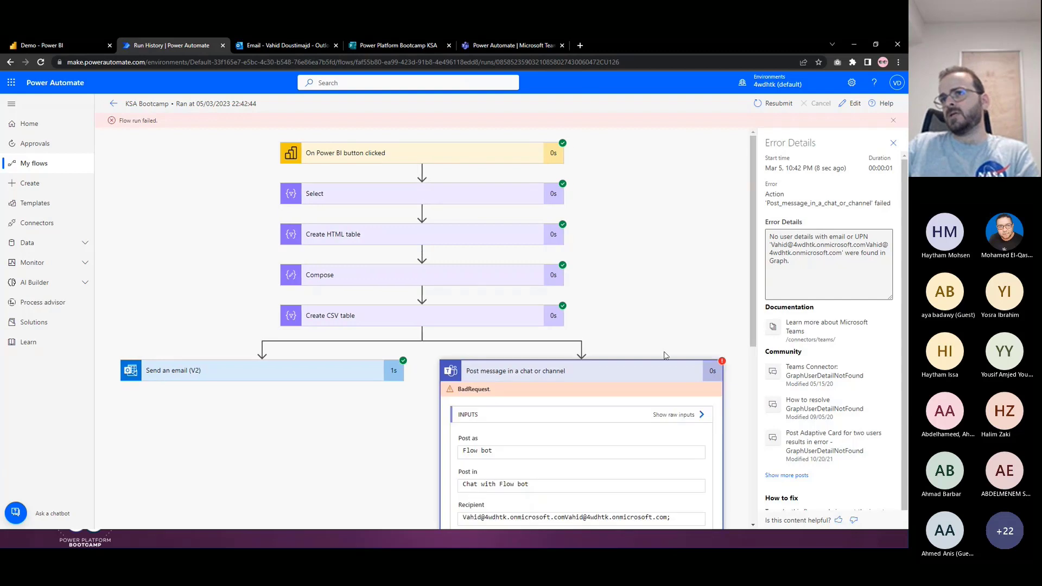
pyautogui.scroll(-3, 564, 419)
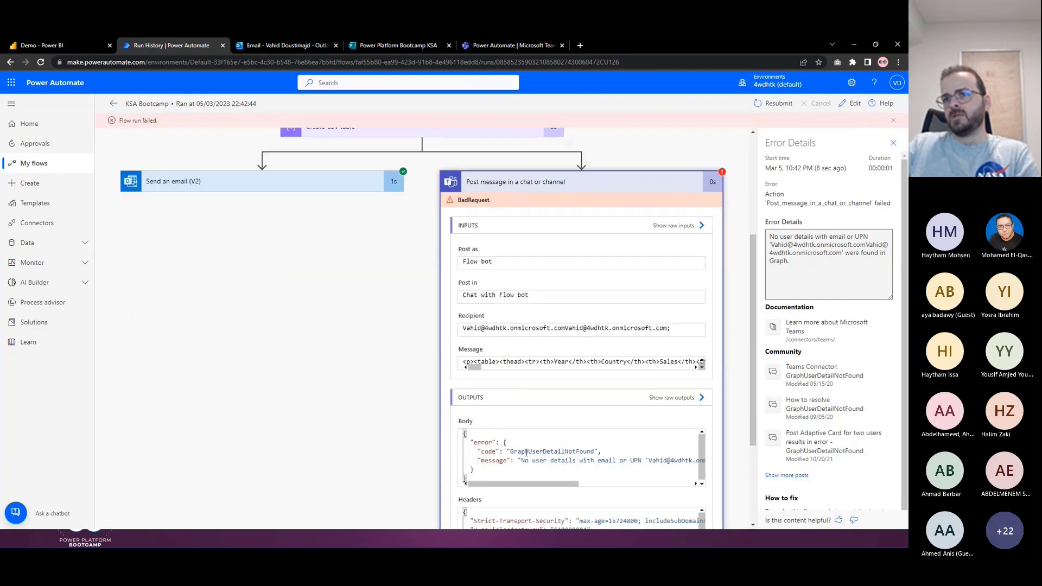
pyautogui.scroll(-5, 526, 452)
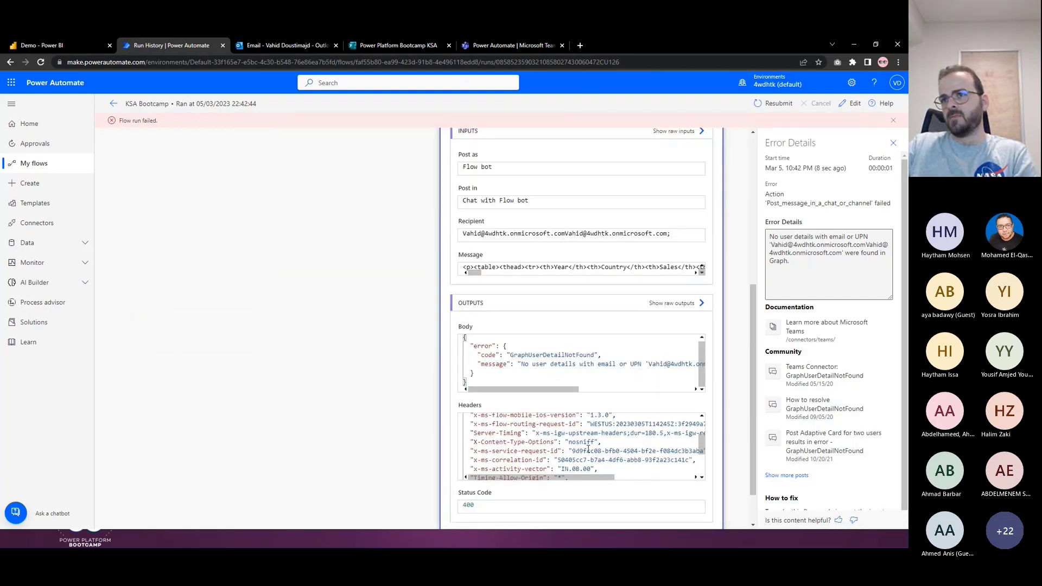
pyautogui.click(111, 105)
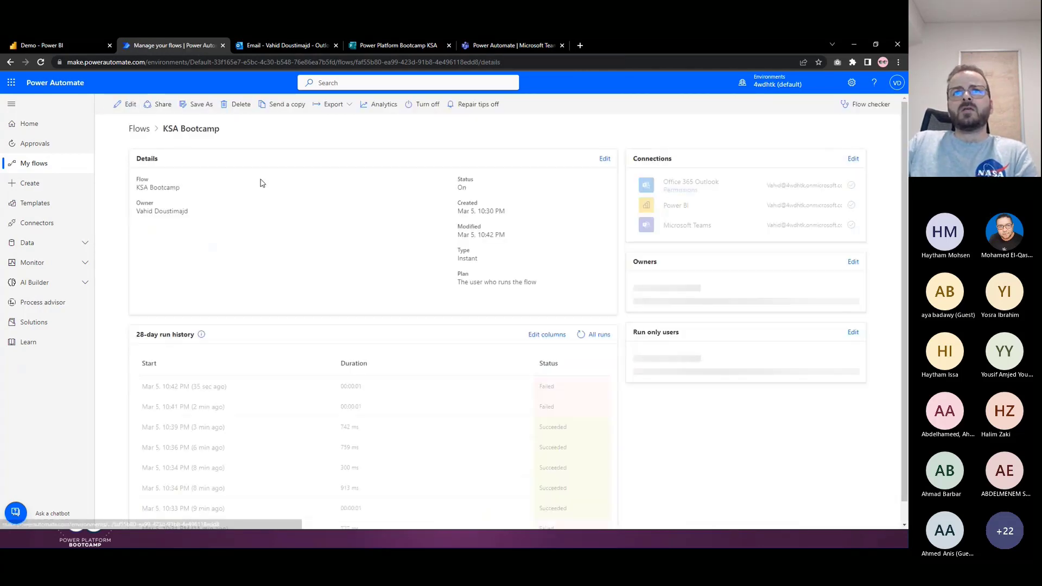
pyautogui.click(127, 104)
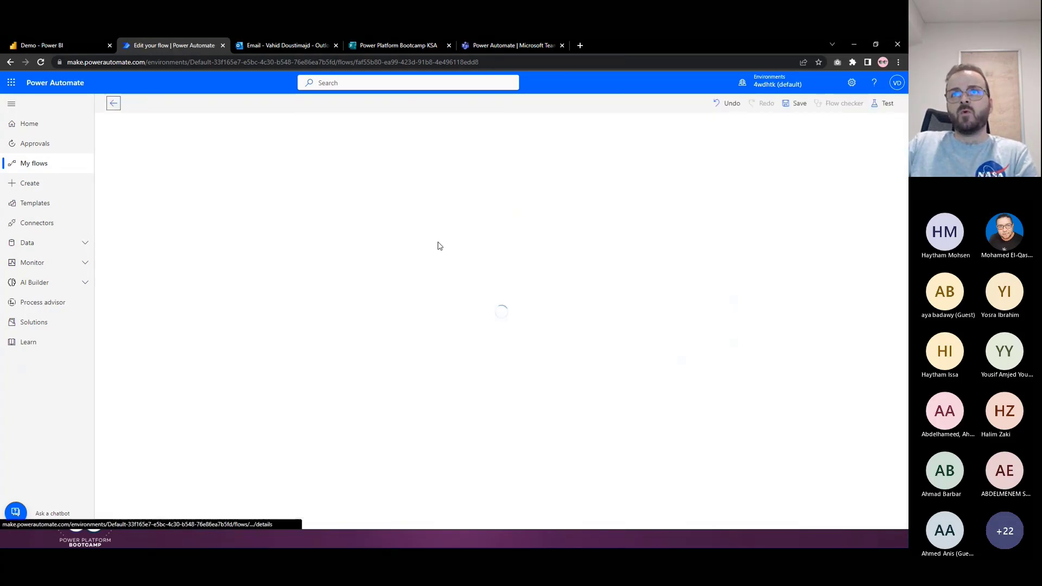
pyautogui.click(113, 106)
pyautogui.click(498, 132)
# Switch to Power BI, leave editing of the Demo report and open the KSA Bootcamp report from the Demo workspace.
pyautogui.click(70, 45)
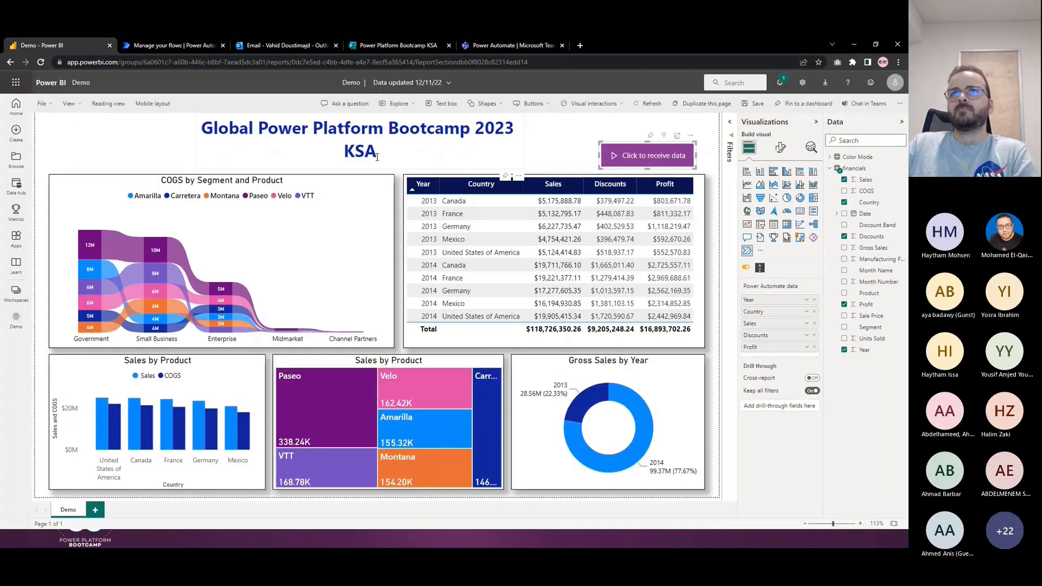
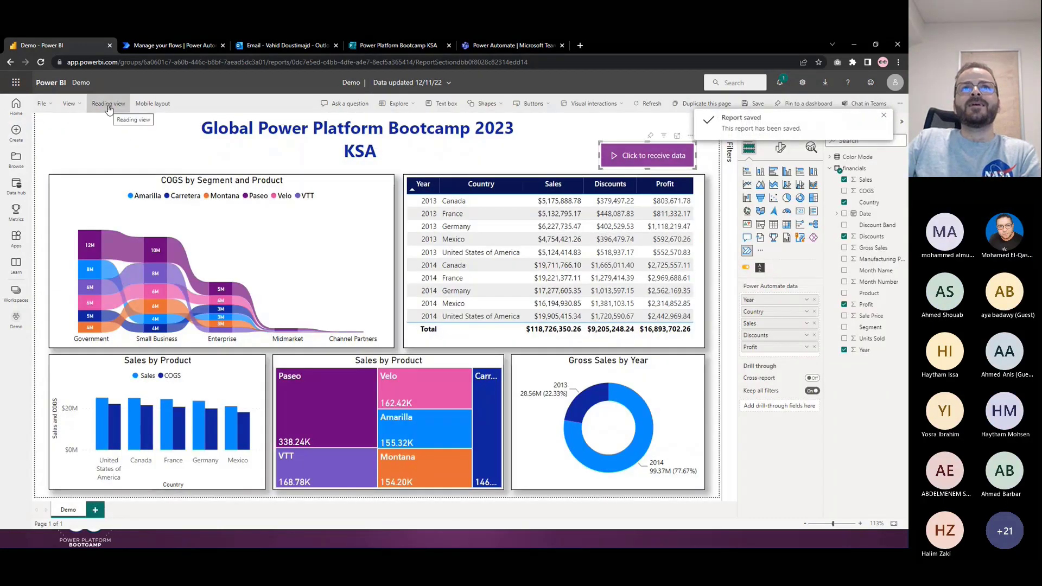
pyautogui.click(109, 108)
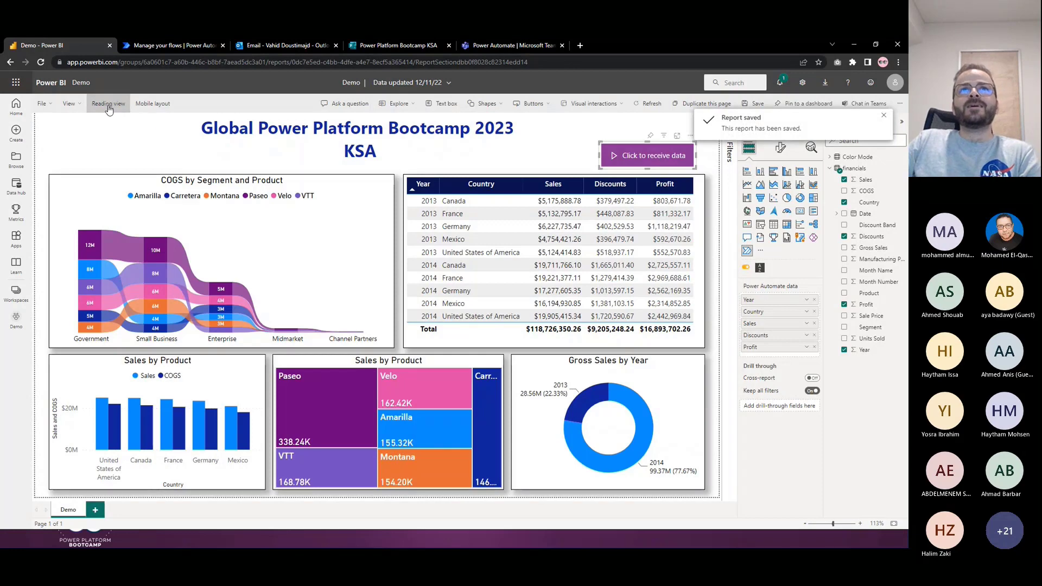
pyautogui.click(83, 84)
pyautogui.click(98, 265)
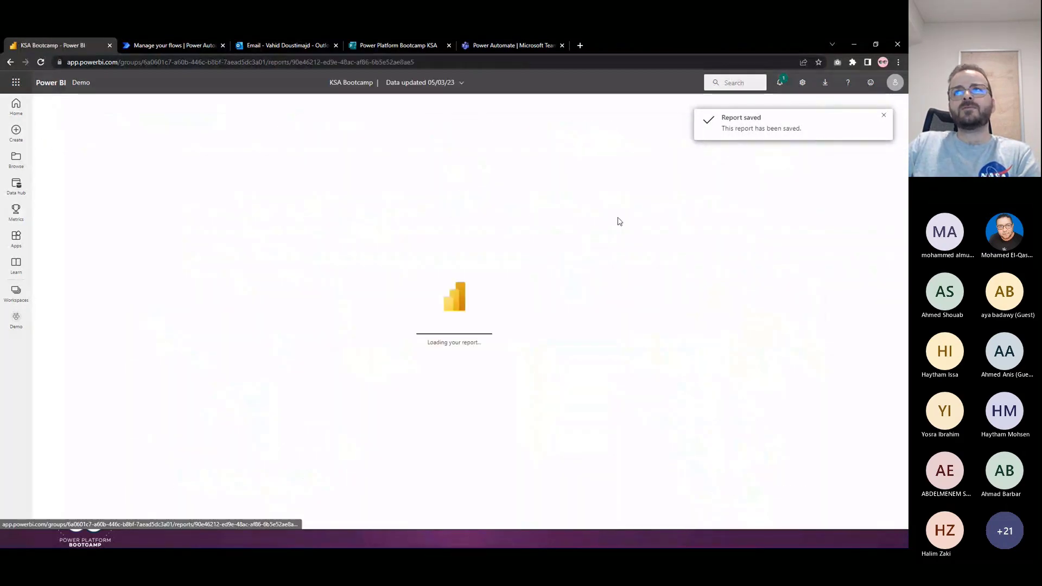
pyautogui.click(884, 118)
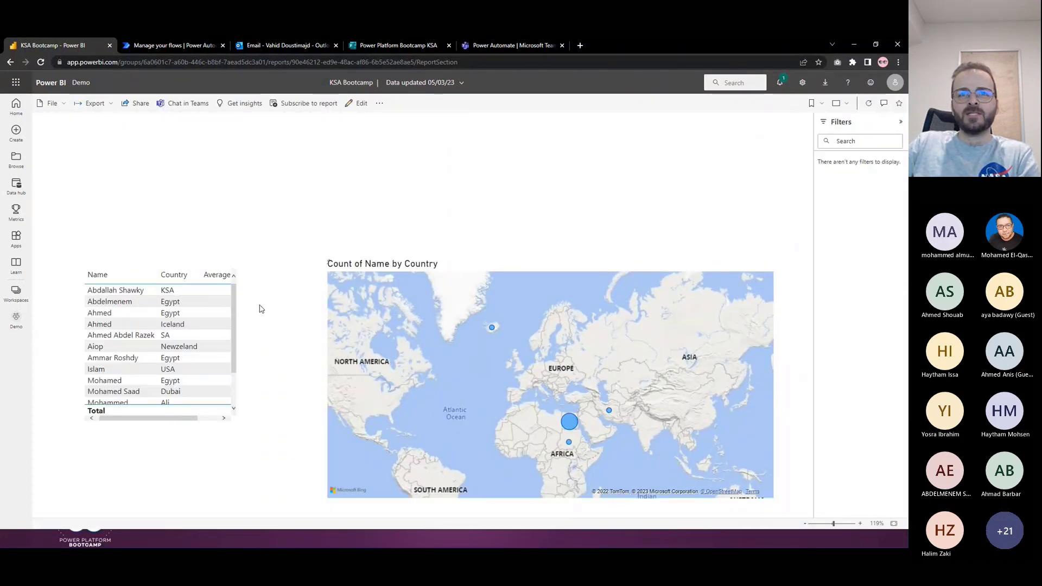
# Move the name and country table higher on the KSA Bootcamp page, enlarge it, and save the report and return to reading view.
pyautogui.click(359, 105)
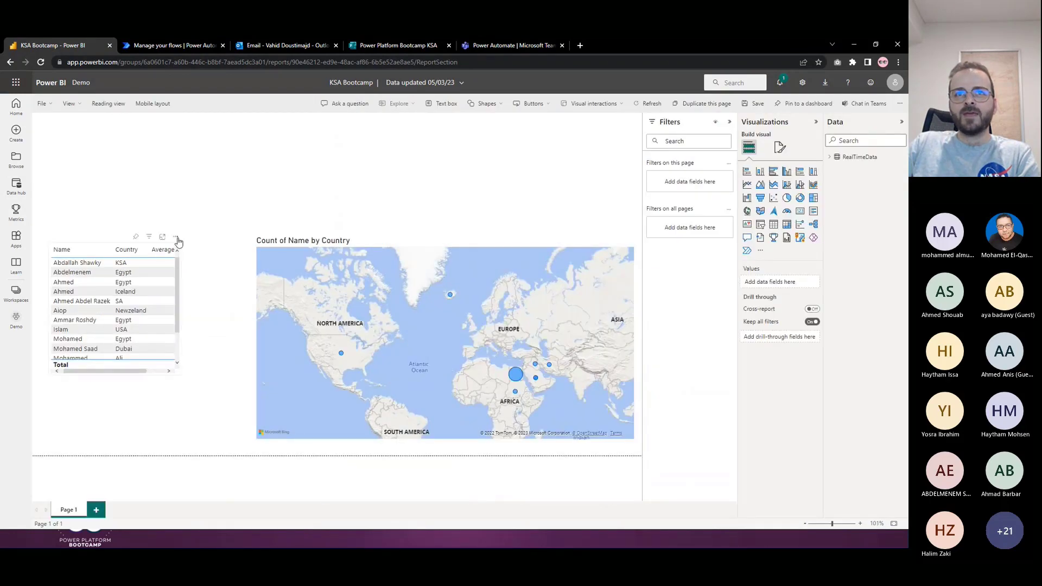
pyautogui.moveTo(174, 239); pyautogui.dragTo(159, 158)
pyautogui.moveTo(164, 293); pyautogui.dragTo(211, 396)
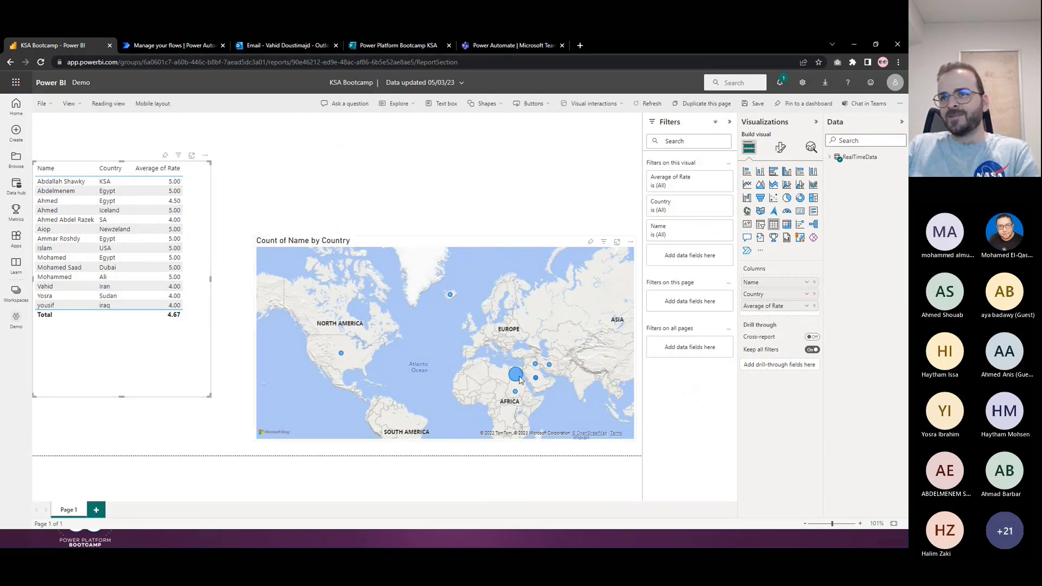
pyautogui.moveTo(516, 381)
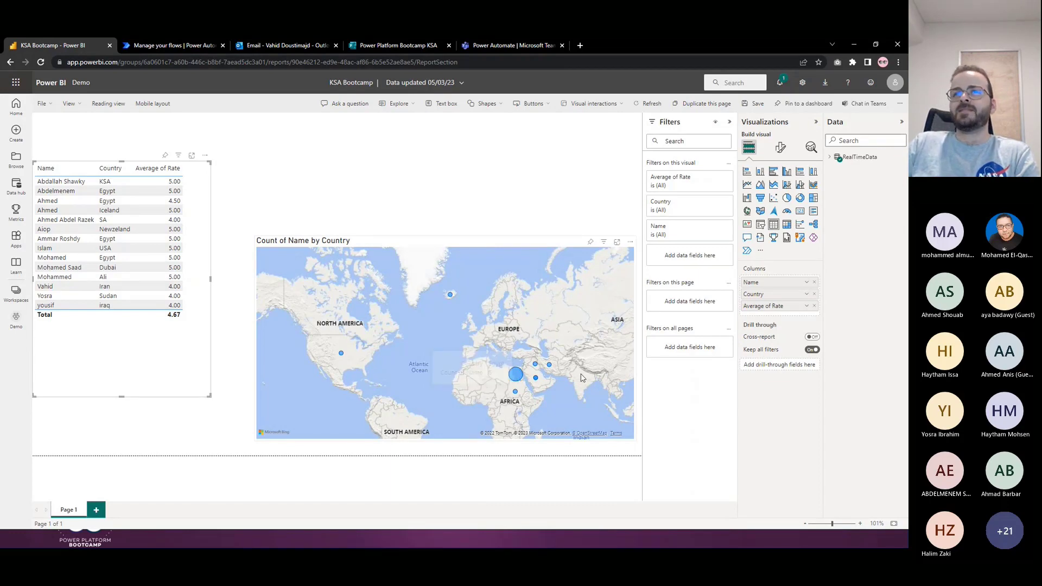
pyautogui.click(755, 104)
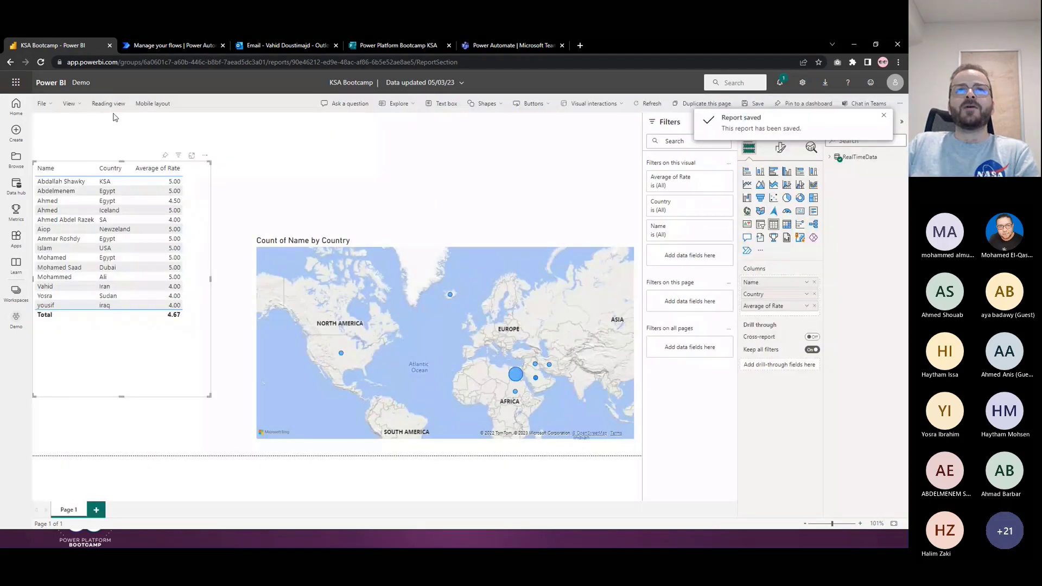
pyautogui.click(108, 104)
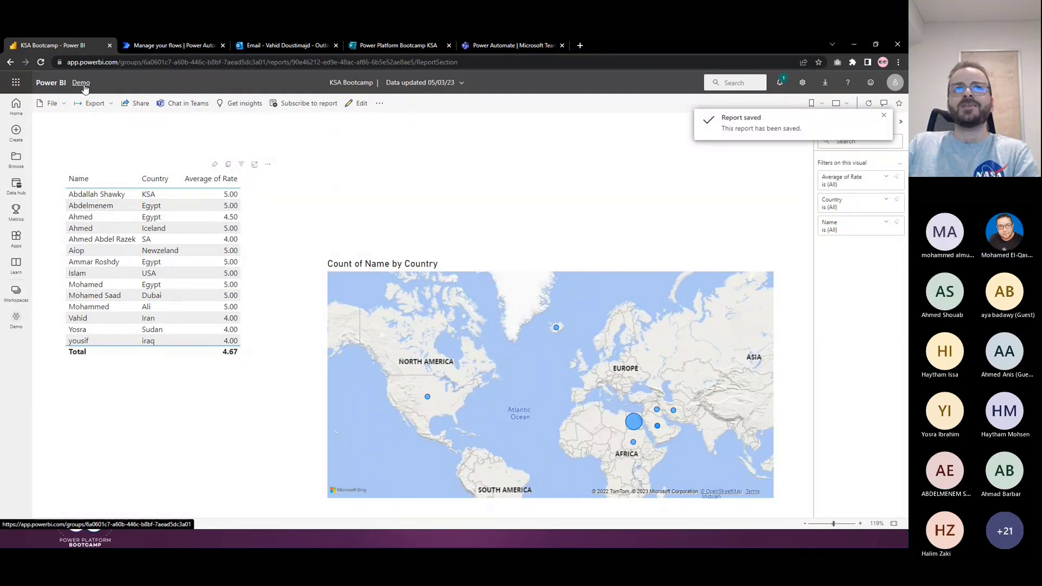
# Return to the Demo workspace's content list and view the latest exported-table email in Outlook.
pyautogui.click(82, 84)
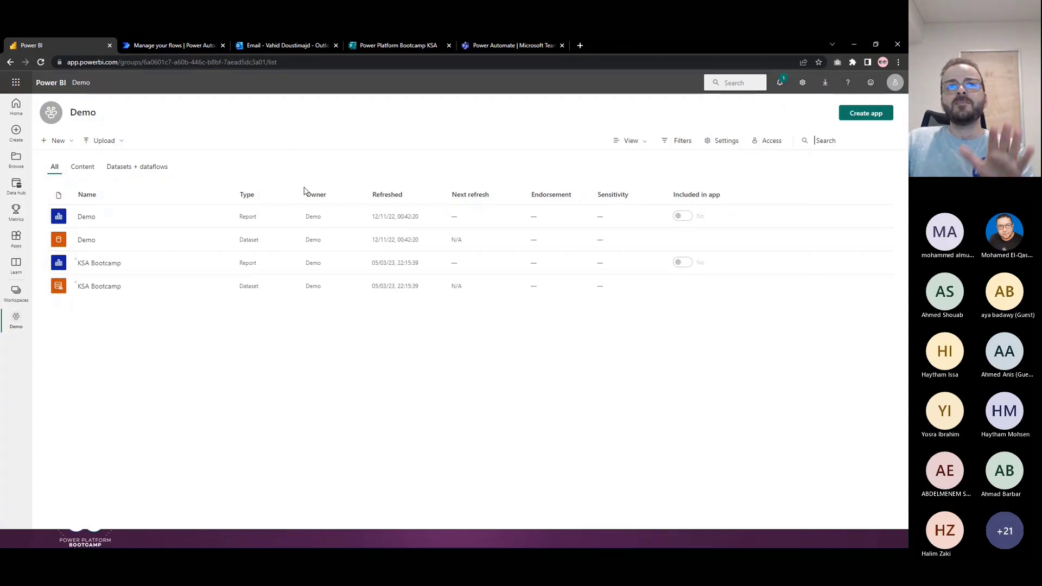
pyautogui.click(182, 45)
pyautogui.click(285, 45)
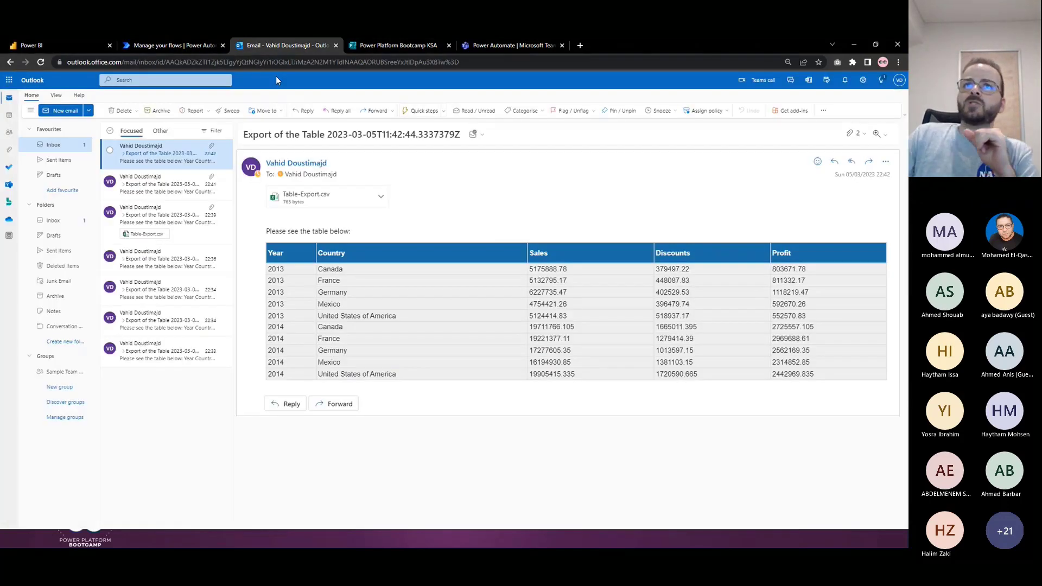
# Switch to Power BI, open the Demo report and trigger its Click to receive data flow.
pyautogui.click(154, 148)
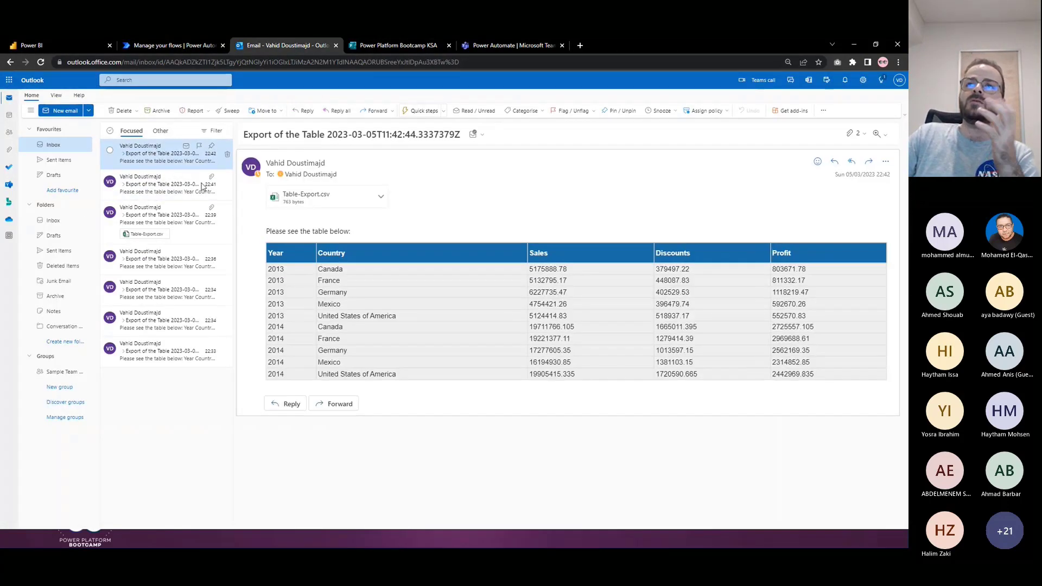
pyautogui.click(63, 43)
pyautogui.click(86, 220)
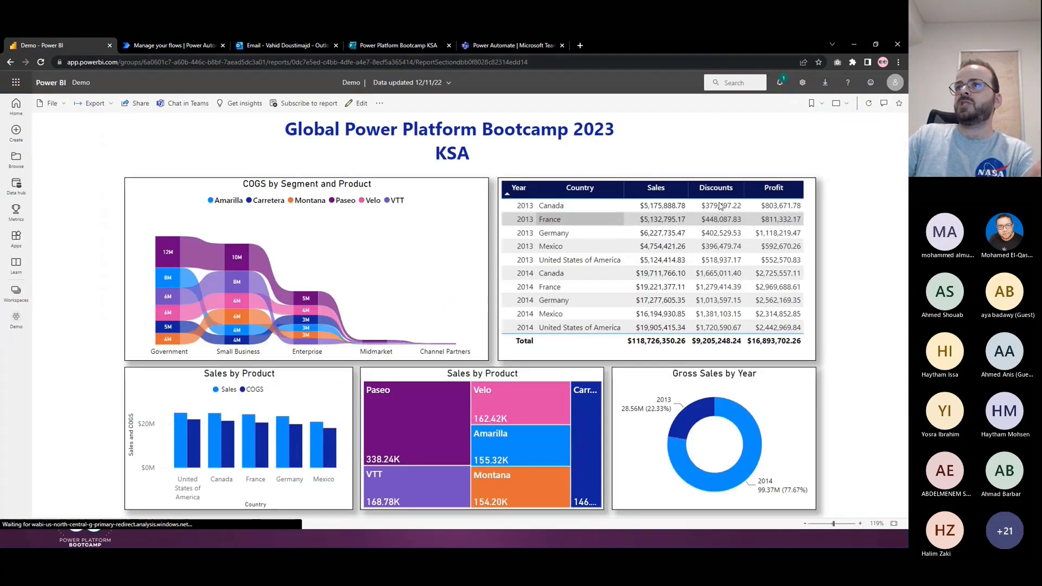
pyautogui.click(752, 158)
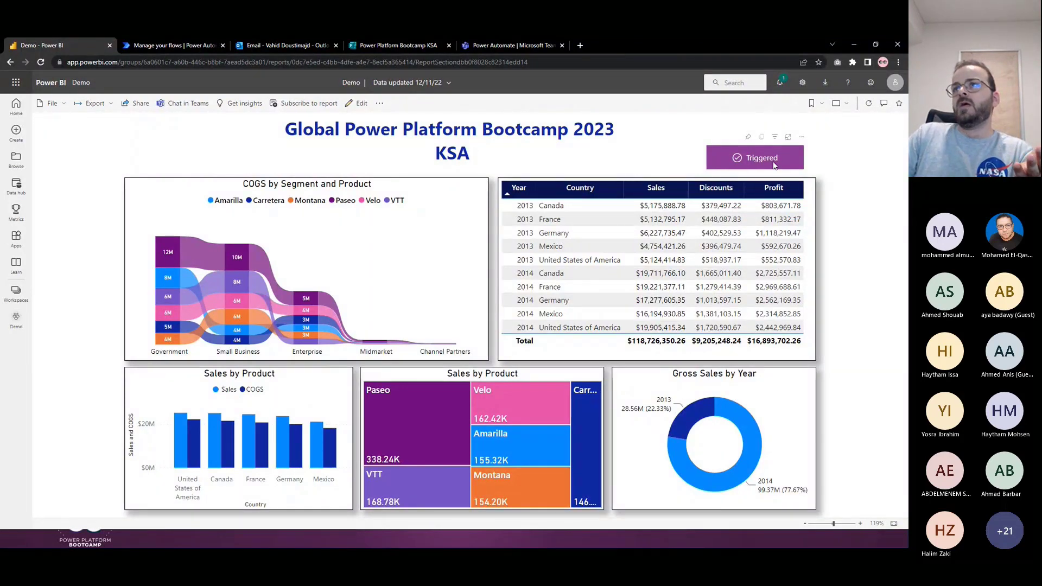
# View the newest exported-table email in Outlook and compare it with the previous one.
pyautogui.click(283, 45)
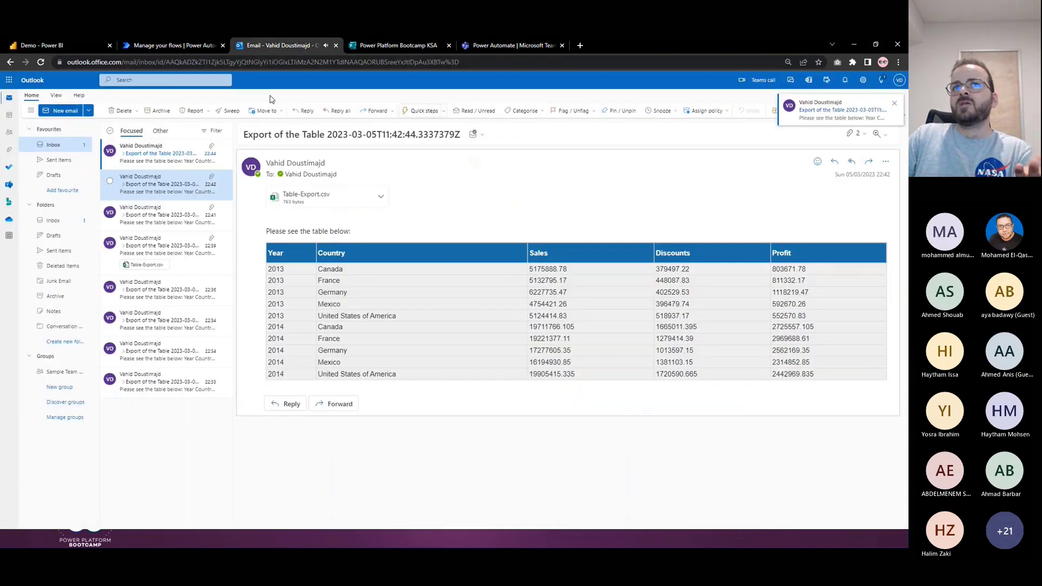
pyautogui.click(164, 157)
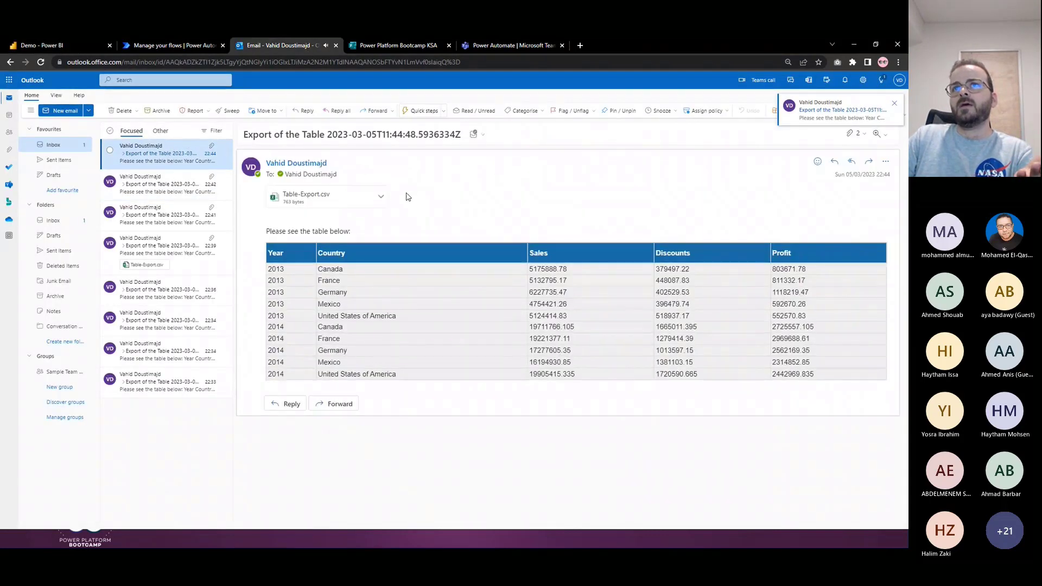
pyautogui.click(151, 187)
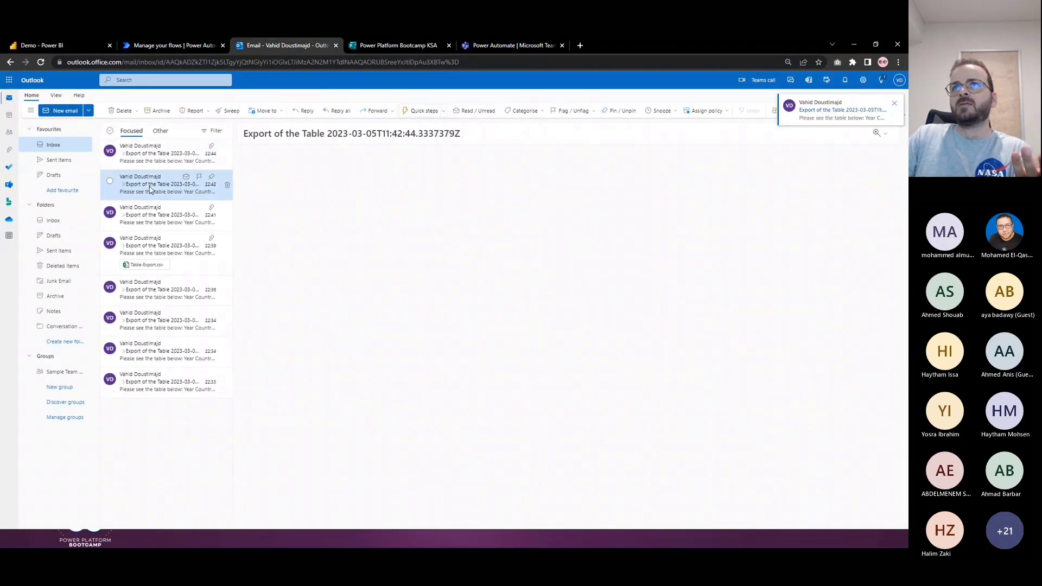
# Switch to the Demo report in Power BI Desktop and start recording in the Performance analyzer.
pyautogui.click(64, 46)
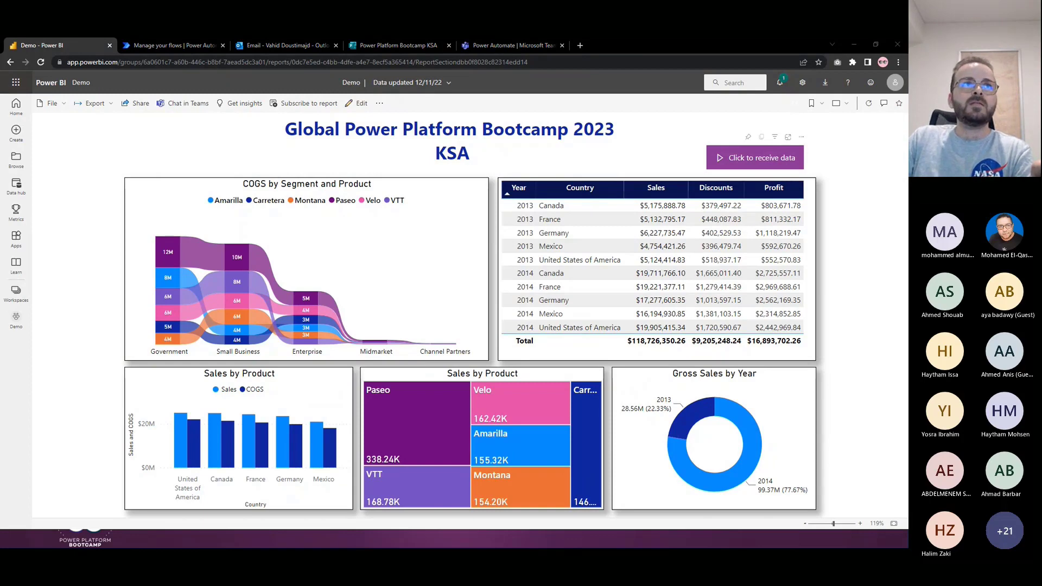
pyautogui.moveTo(0, 123); pyautogui.dragTo(650, 187)
pyautogui.doubleClick(650, 186)
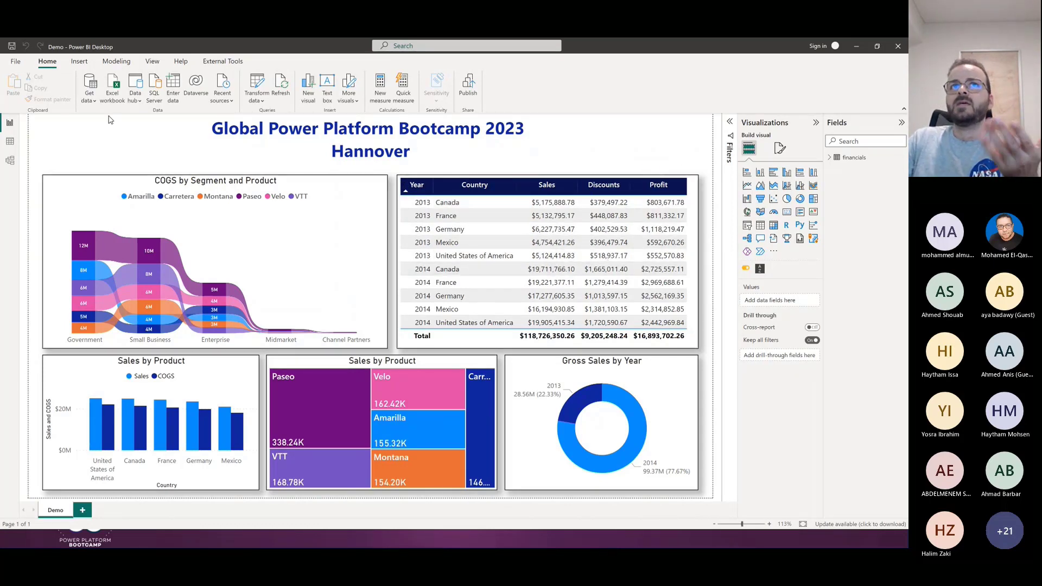
pyautogui.click(115, 62)
pyautogui.click(152, 61)
pyautogui.click(442, 87)
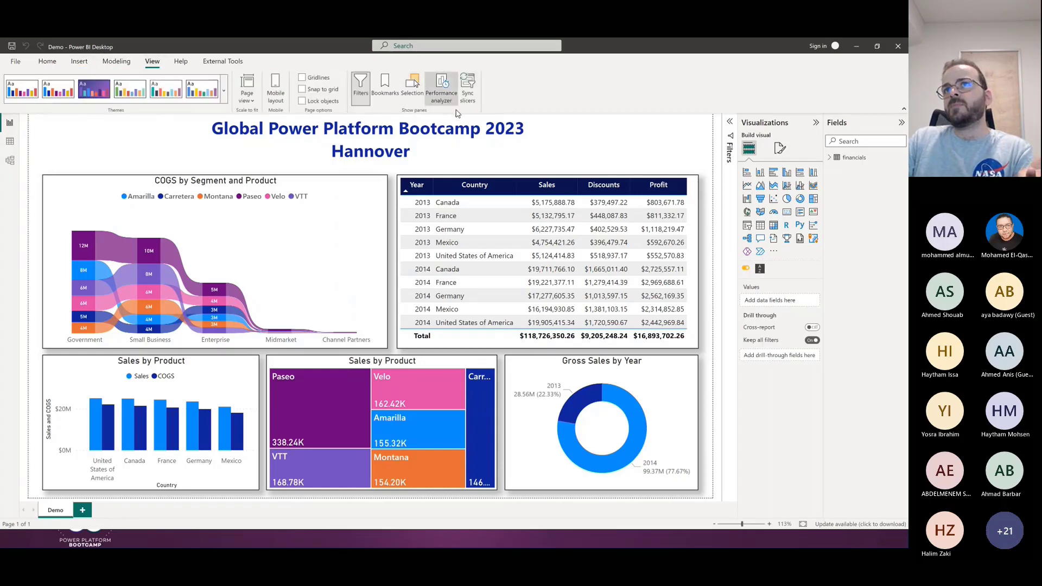
pyautogui.click(589, 140)
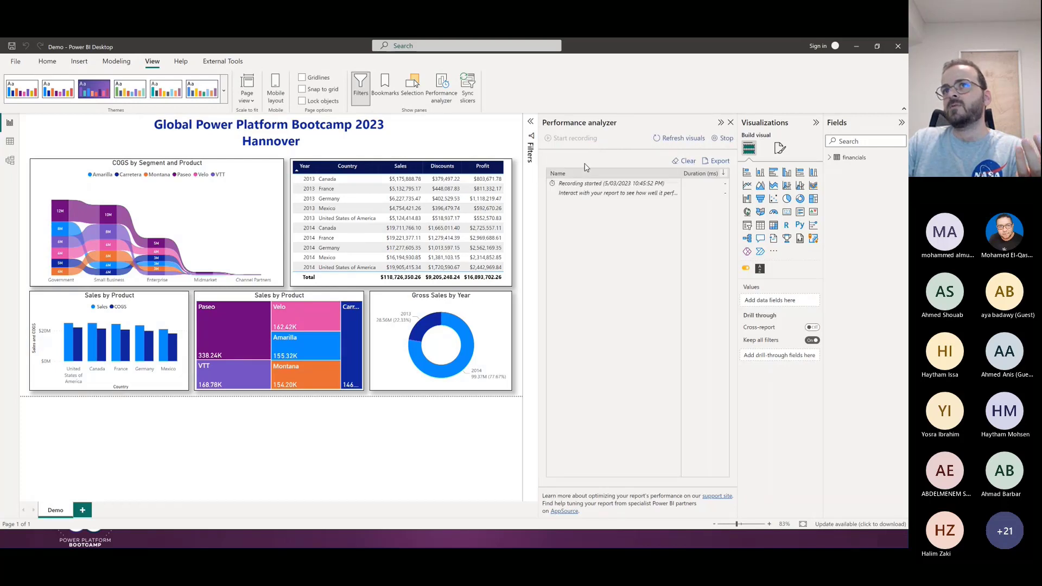
# Refresh the report's visuals in the Performance analyzer and copy the query of the Table visual.
pyautogui.click(510, 183)
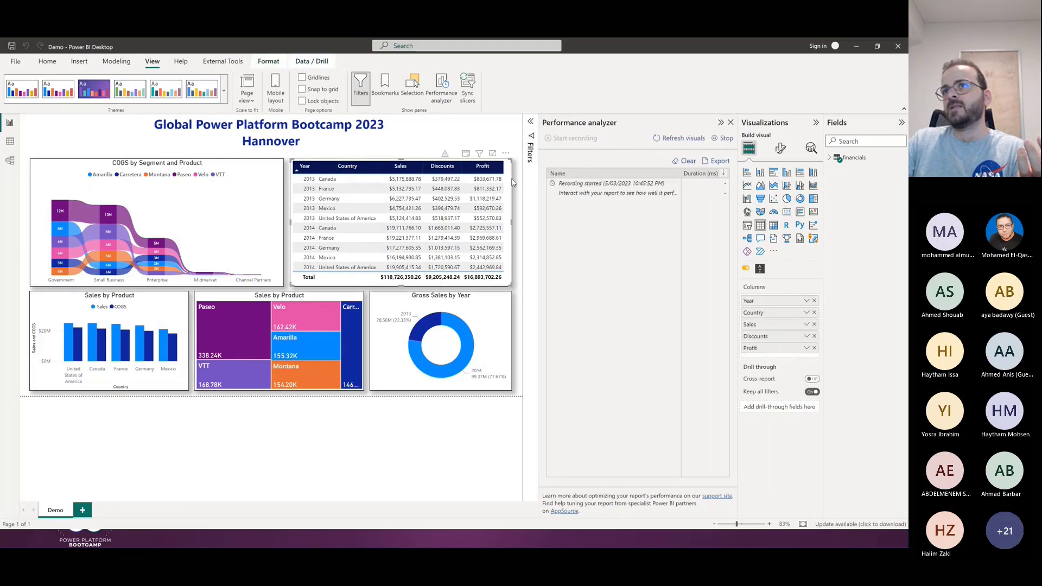
pyautogui.click(690, 142)
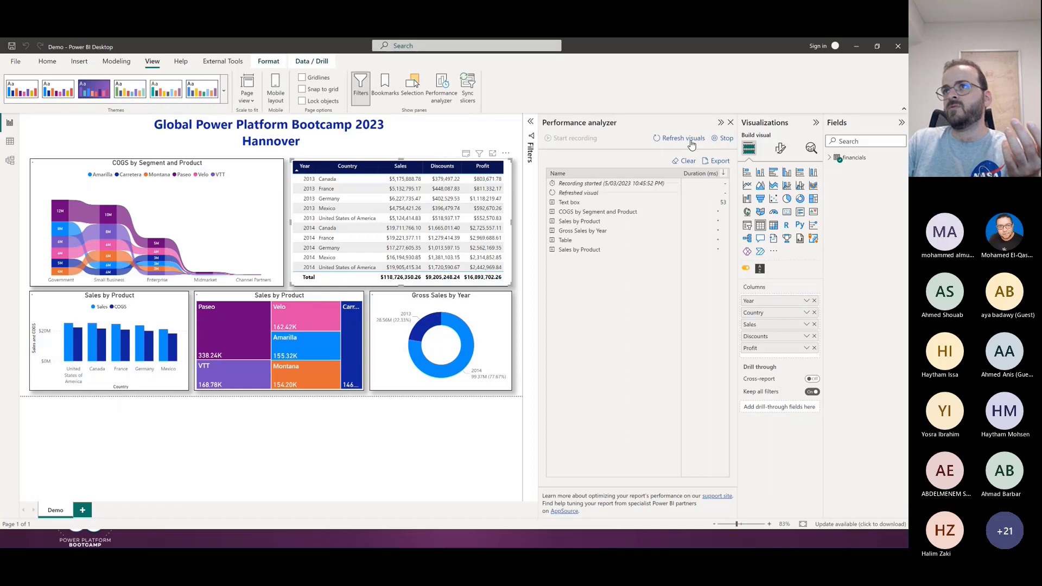
pyautogui.click(565, 241)
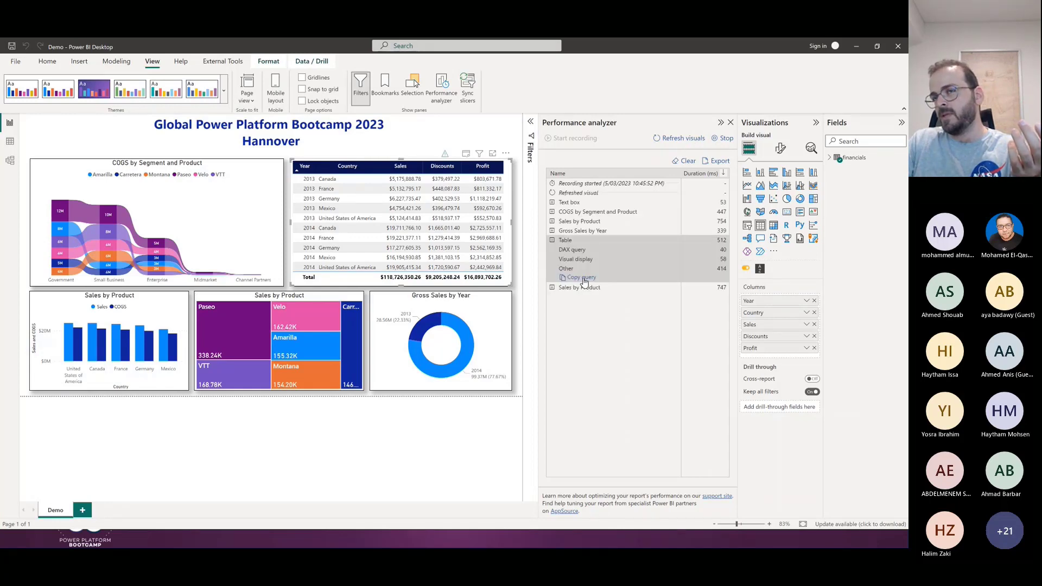
pyautogui.click(581, 279)
# Launch DAX Studio on the Demo model, paste the copied table query and run it.
pyautogui.click(234, 62)
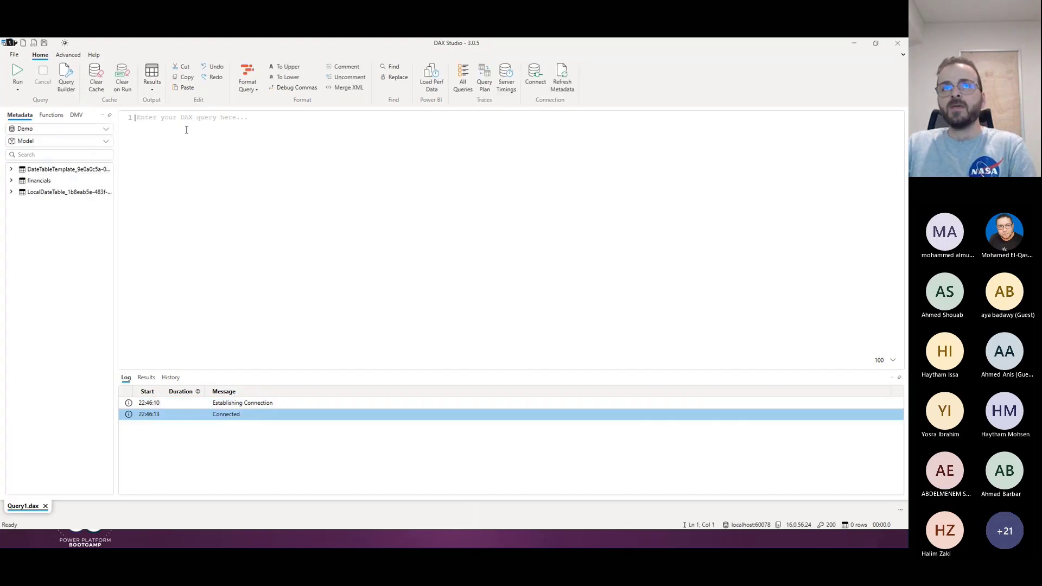
pyautogui.write('// DAX Query DEFINE \tVAR __DS0Core = \t\tSUMMARIZECOLUMNS( \t\t\tROLLUPADDISSUBTOTAL(ROLLUPGROUP(\'financials\'[Year], \'financials\'[Country]), "IsGrandTotalRowTotal"), \t\t\t"Sumv_Sales", CALCULATE(SUM(\'financials\'[ Sales])), \t\t\t"SumDiscounts", CALCULATE(SUM(\'financials\'[Discounts])), \t\t\t"SumProfit", CALCULATE(SUM(\'financials\'[Profit])) \t\t)  \tVAR __DS0PrimaryWindowed = \t\tTOPN(502, __DS0Core, [IsGrandTotalRowTotal], 0, \'financials\'[Year], 1, \'financials\'[Country], 1)  EVALUATE \t__DS0PrimaryWindowed  ORDER BY \t[IsGrandTotalRowTotal] DESC, \'financials\'[Year], \'financials\'[Country]')
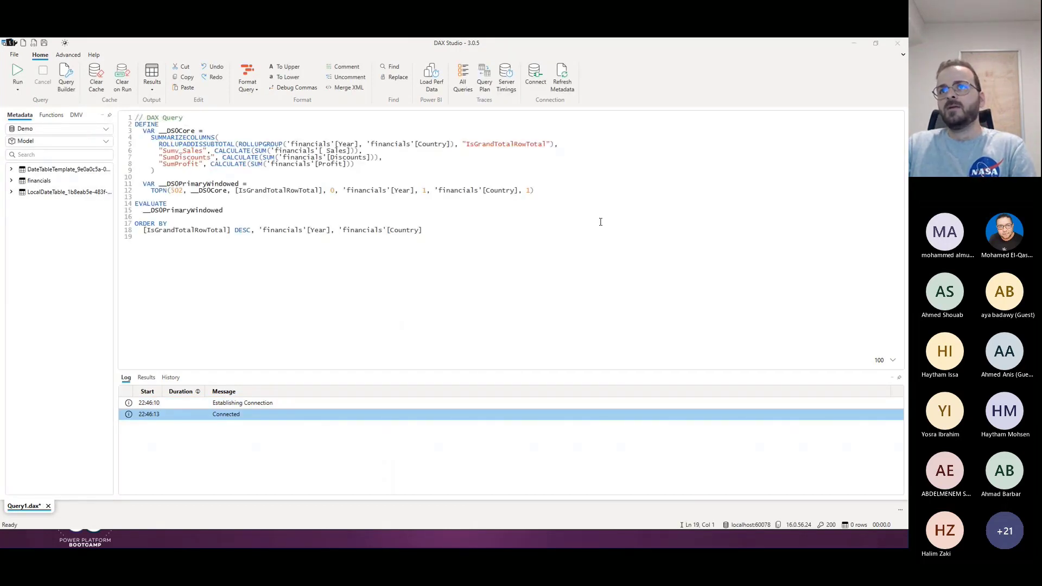
pyautogui.hotkey('alt', 'Tab')
pyautogui.hotkey('alt', 'Tab')
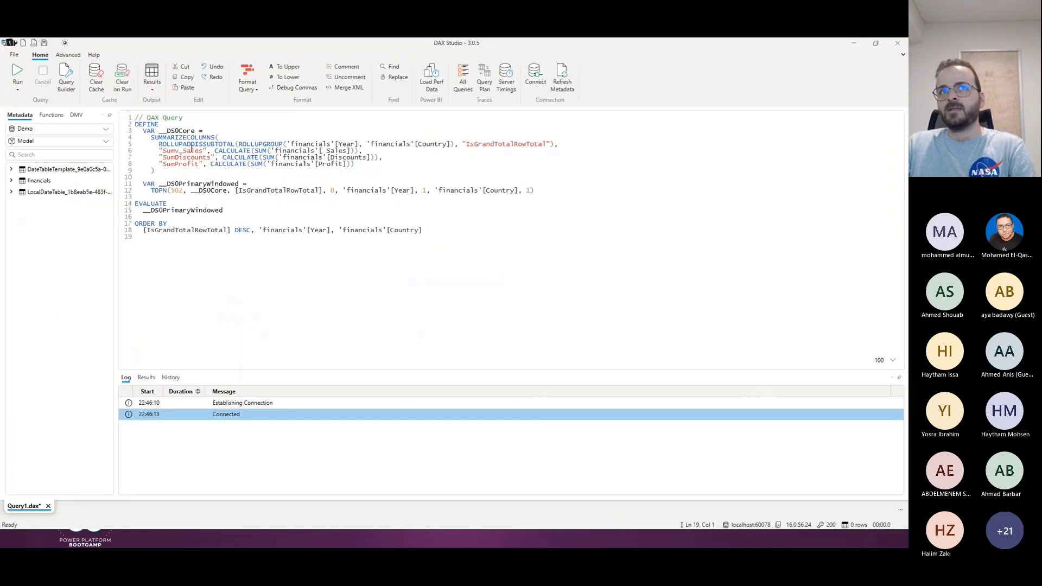
pyautogui.click(22, 77)
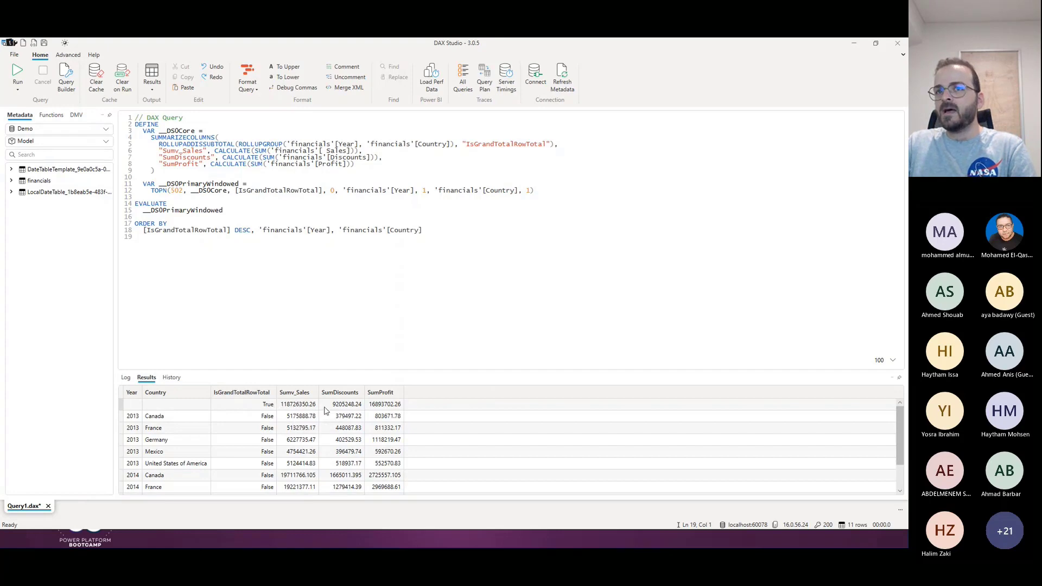
# Compare the DAX Studio query and its results with the report's table, and stop the Performance analyzer recording.
pyautogui.hotkey('alt', 'Tab')
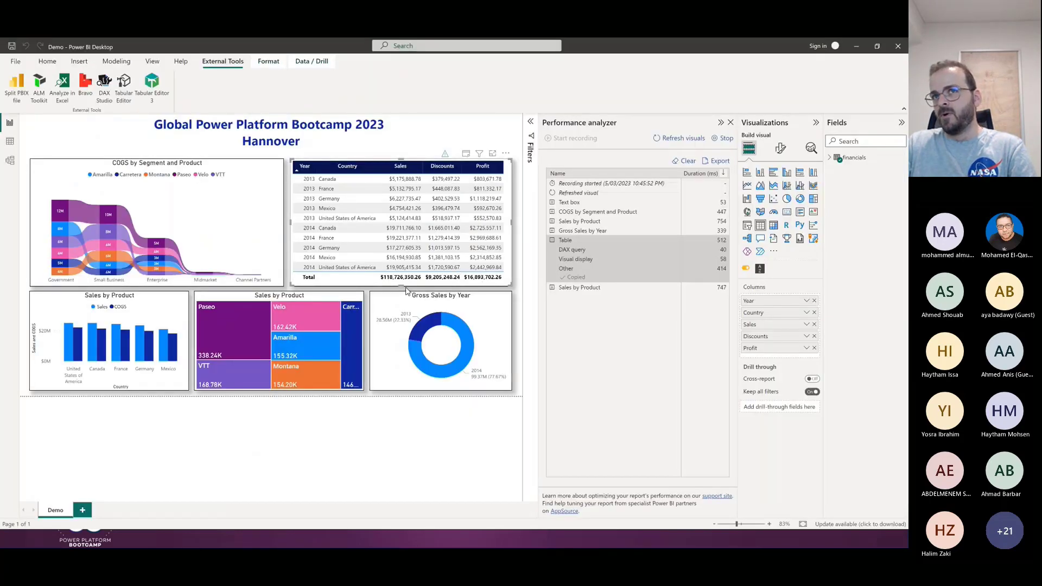
pyautogui.hotkey('alt', 'Tab')
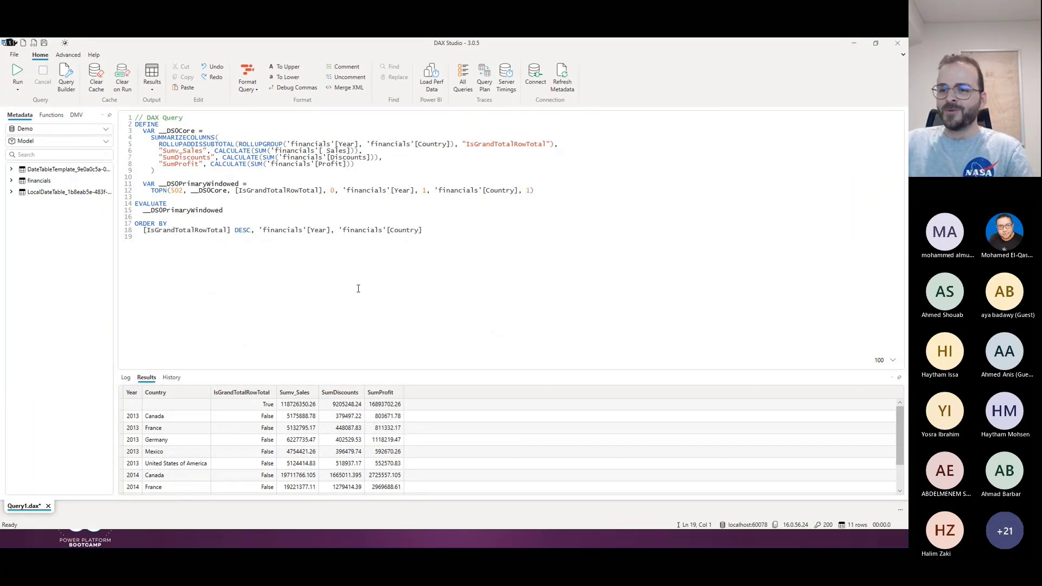
pyautogui.hotkey('alt', 'Tab')
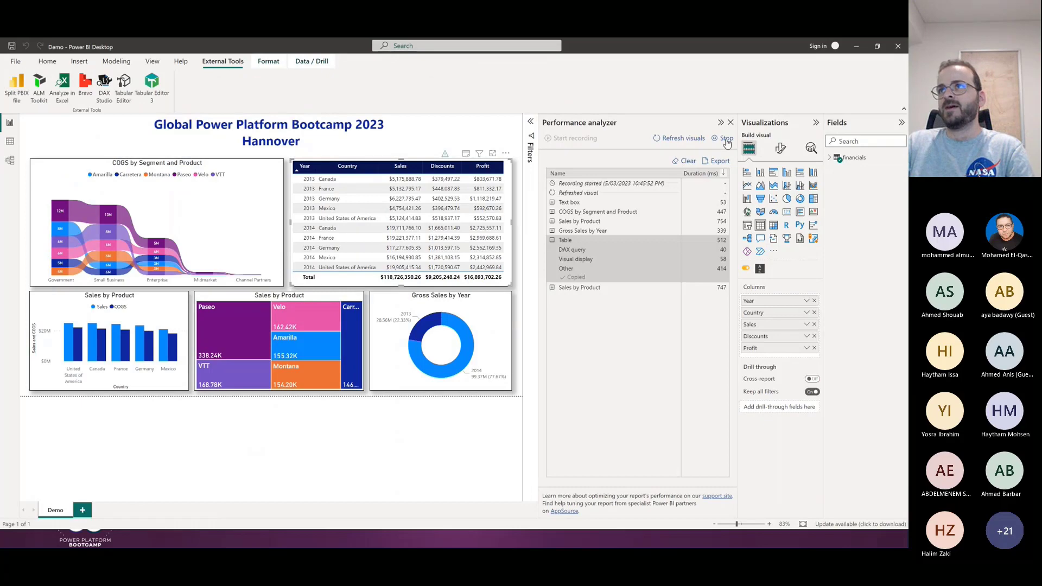
pyautogui.hotkey('alt', 'Tab')
pyautogui.moveTo(387, 265); pyautogui.dragTo(133, 108)
pyautogui.hotkey('alt', 'Tab')
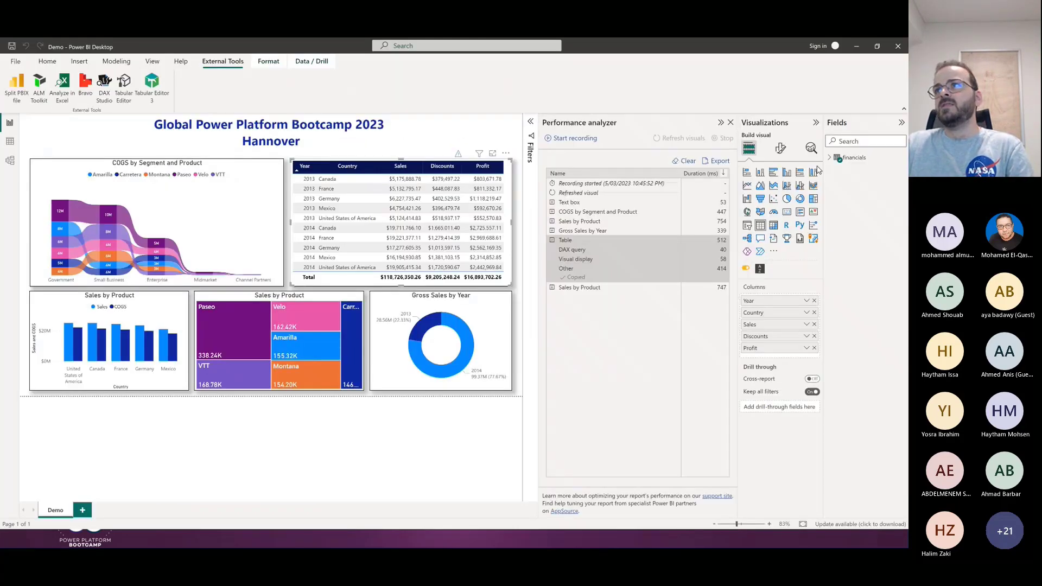
pyautogui.hotkey('alt', 'Tab')
pyautogui.hotkey('alt', 'Tab')
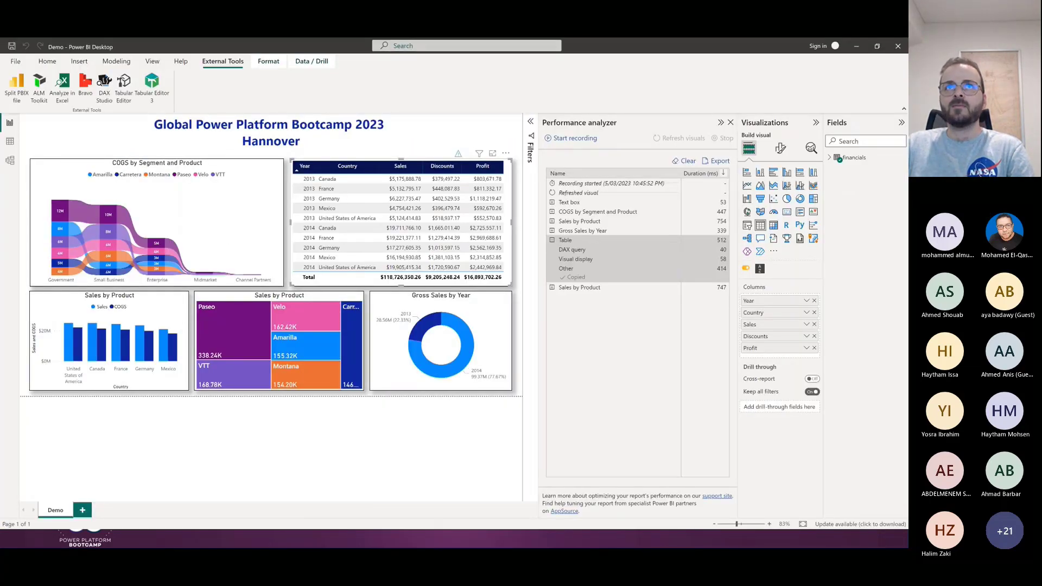
# Switch to Power Automate, return to the flow list and start a scheduled cloud flow named KSA Flow.
pyautogui.hotkey('alt', 'Tab')
pyautogui.click(117, 49)
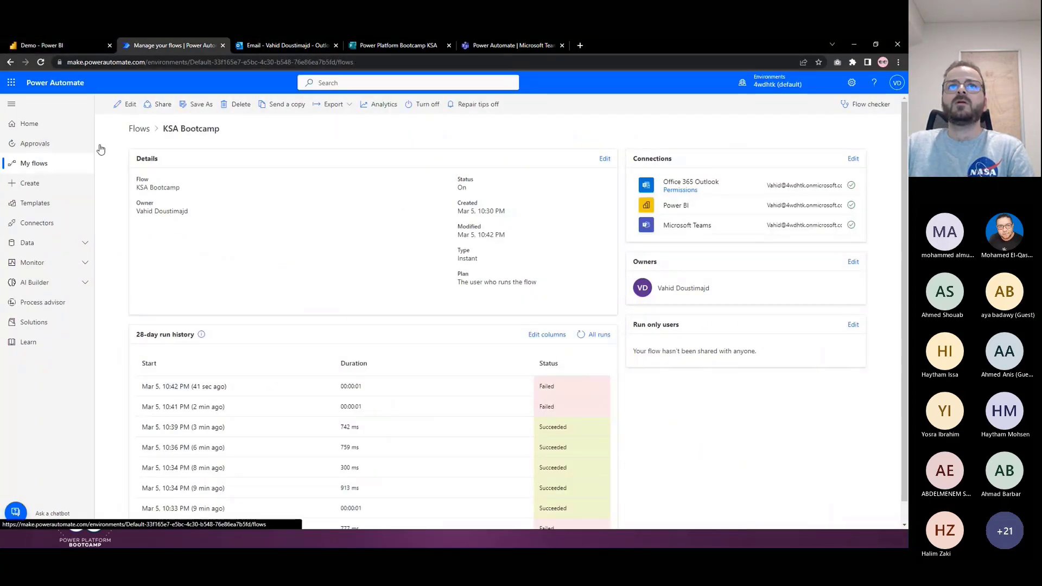
pyautogui.click(139, 128)
pyautogui.click(136, 103)
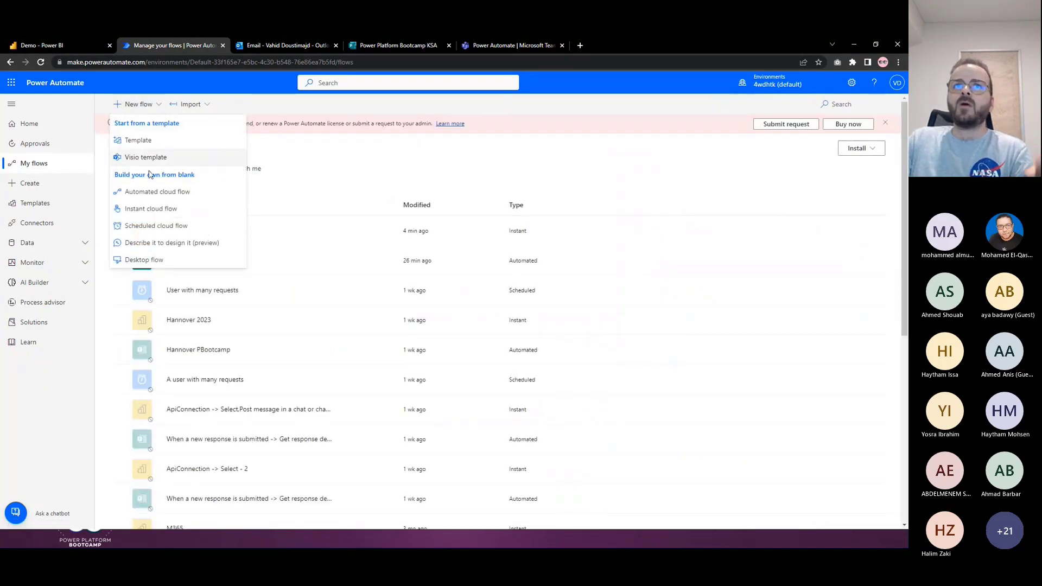
pyautogui.click(148, 228)
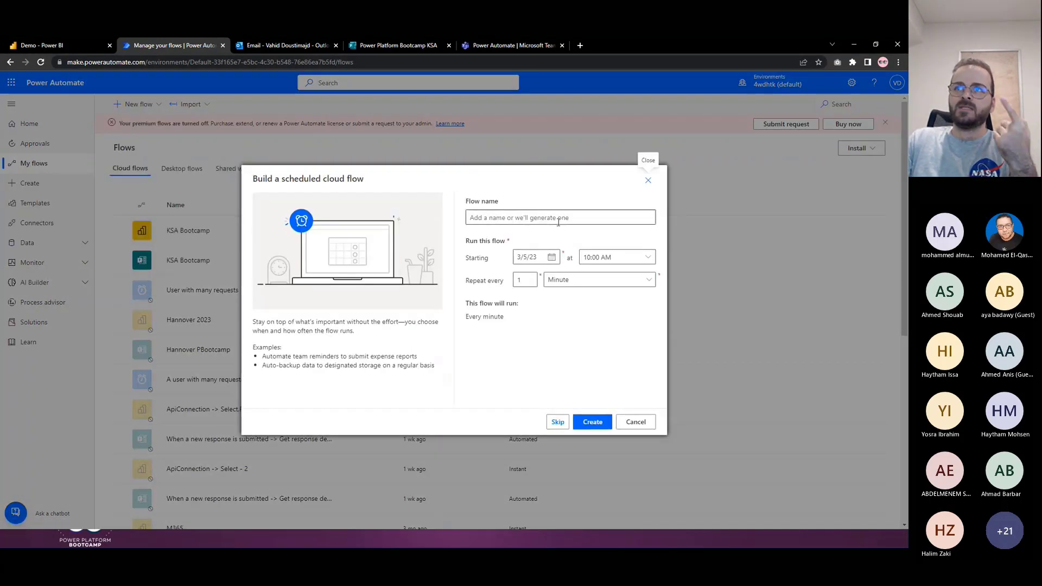
pyautogui.write('KSA ')
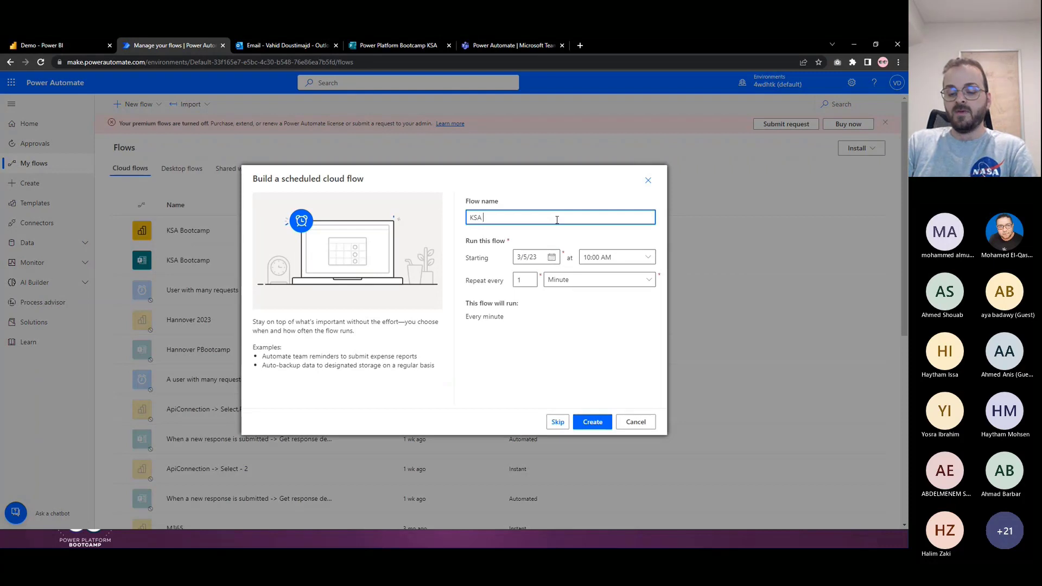
pyautogui.write('Felo')
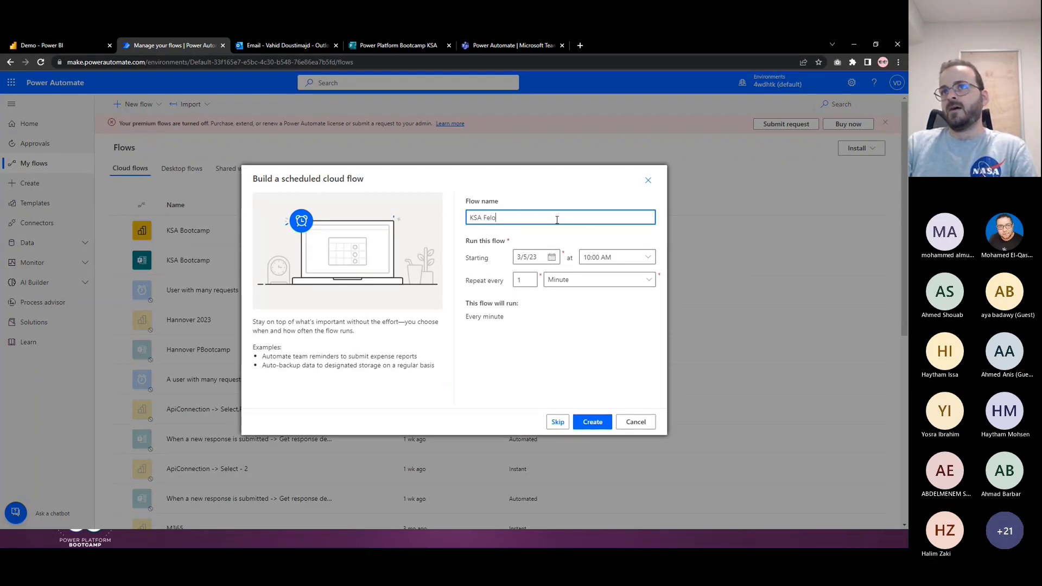
pyautogui.press('BackSpace')
pyautogui.press('BackSpace')
pyautogui.press('BackSpace')
pyautogui.write('low')
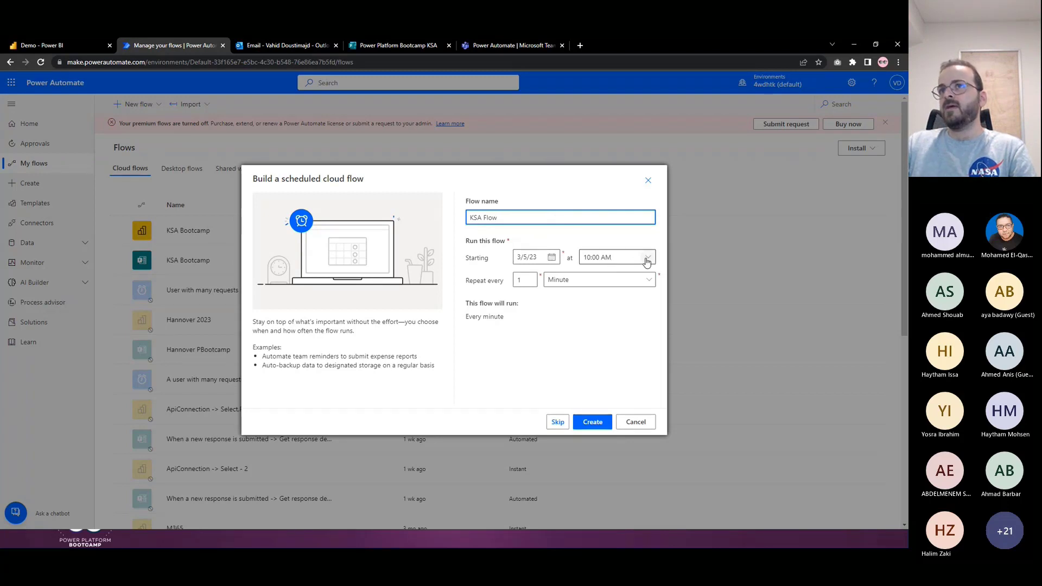
# Schedule the flow to start at 08:00 AM and repeat every 1 day, and create it.
pyautogui.click(647, 260)
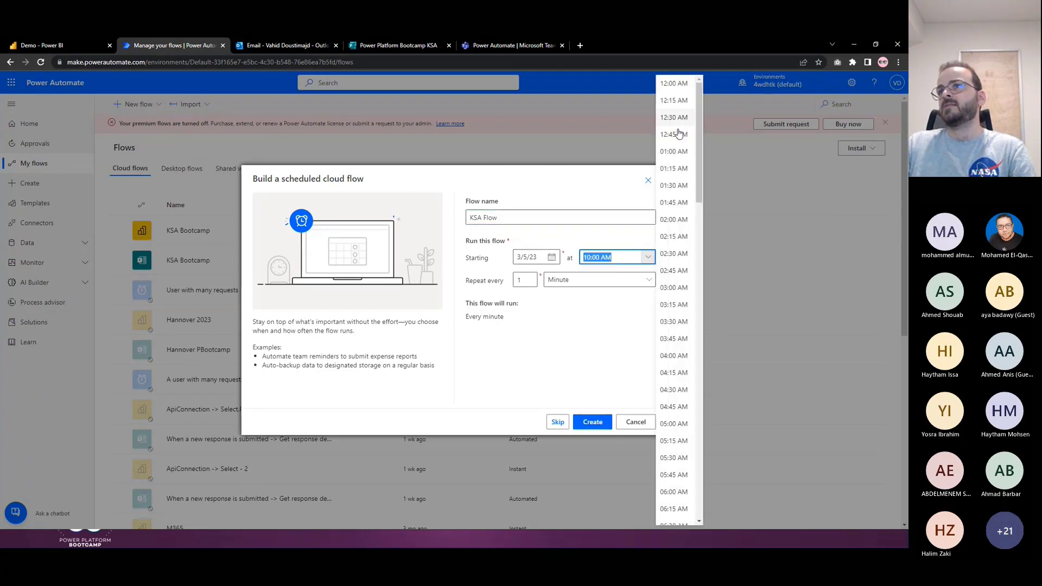
pyautogui.scroll(-5, 682, 293)
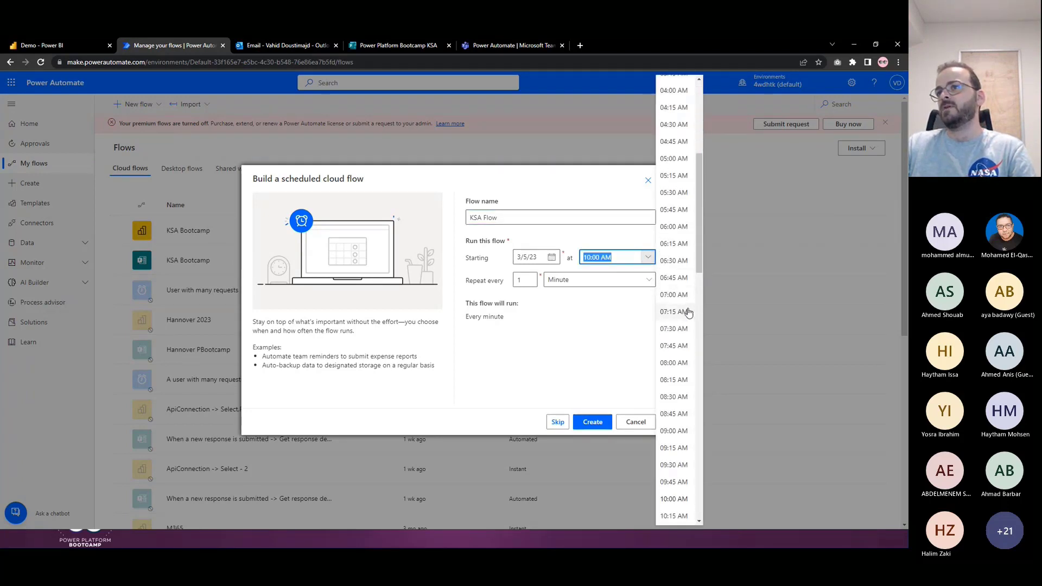
pyautogui.click(675, 344)
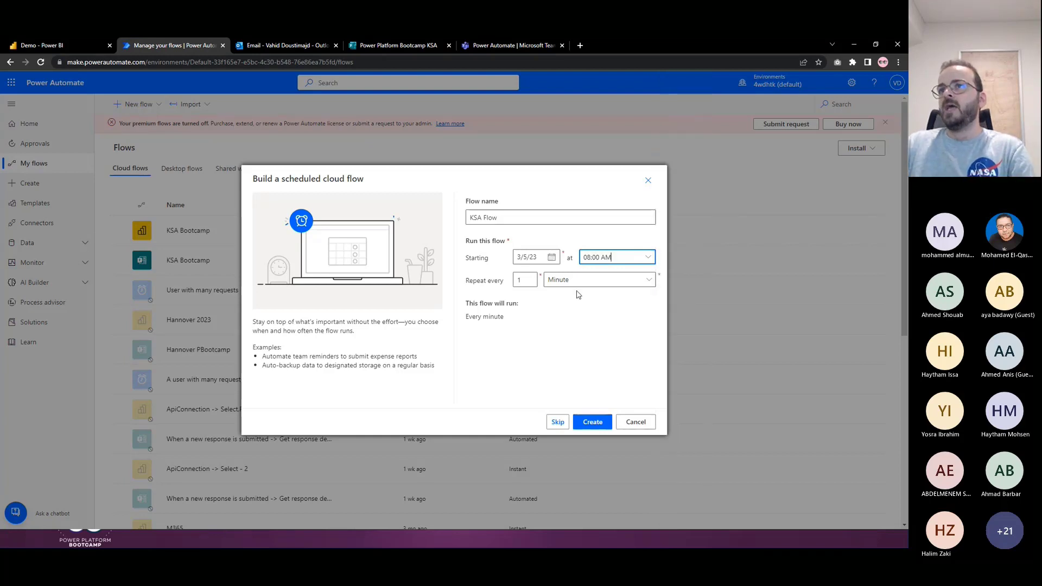
pyautogui.click(574, 281)
pyautogui.click(559, 330)
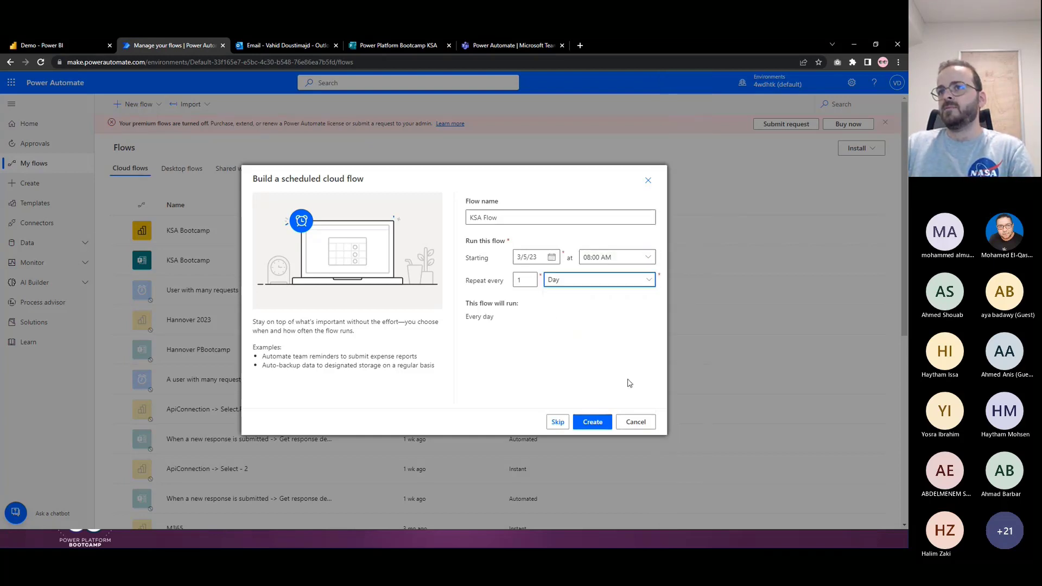
pyautogui.click(598, 422)
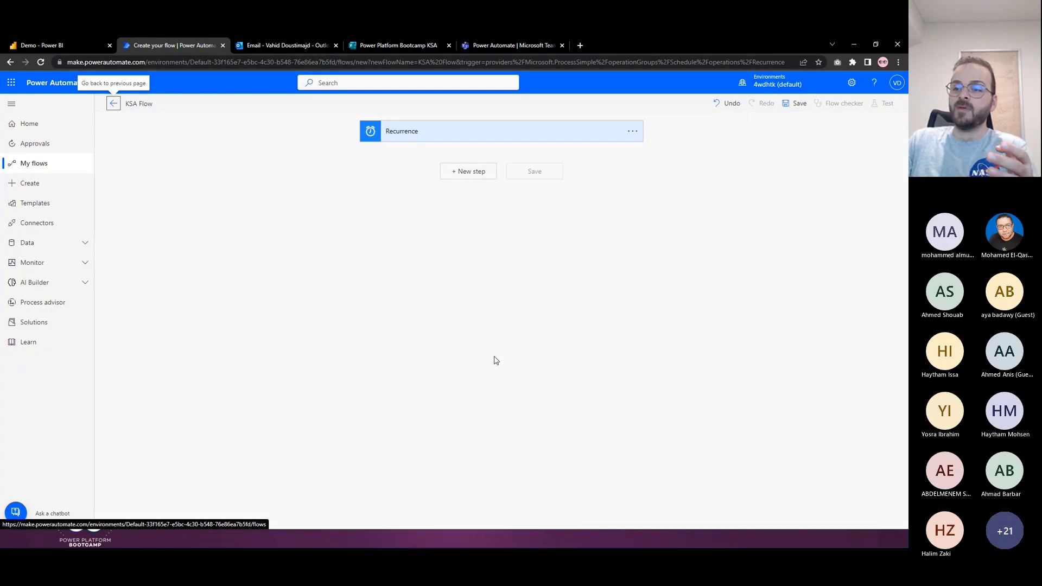
# Expand the Recurrence trigger and show its advanced schedule options.
pyautogui.click(422, 131)
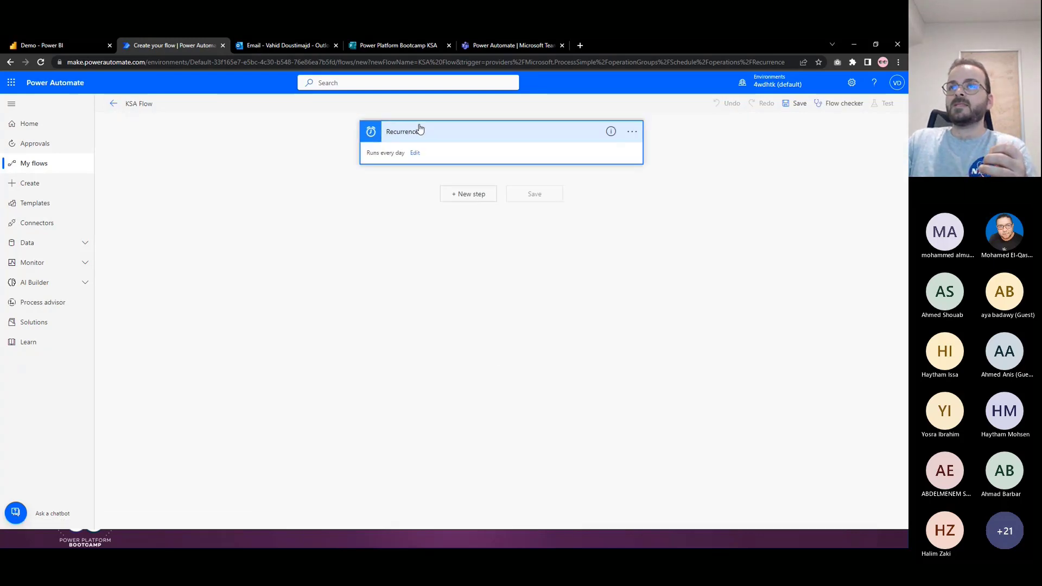
pyautogui.click(415, 154)
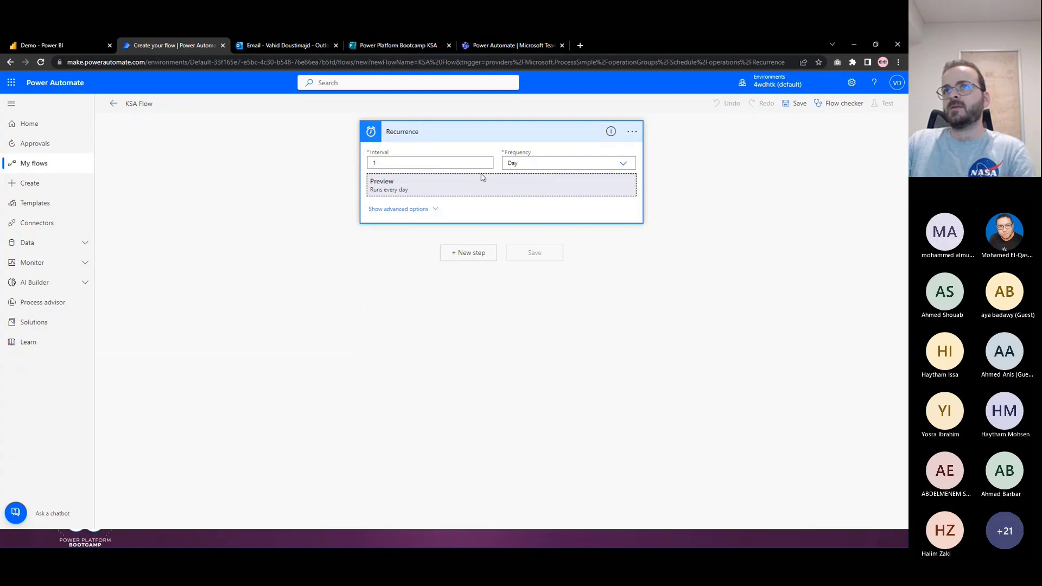
pyautogui.click(406, 209)
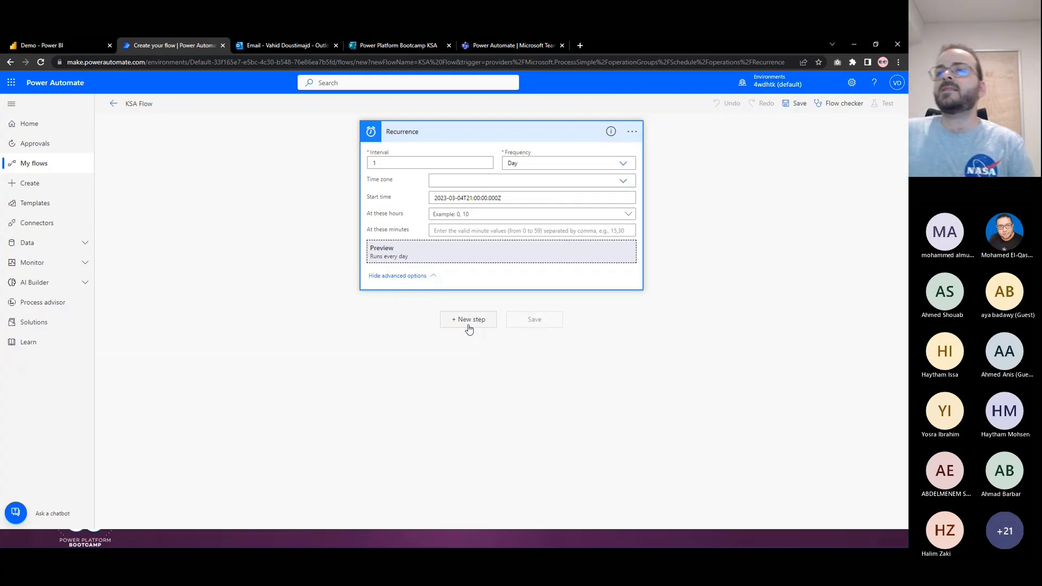
# Add the Power BI action Run a query against a dataset after the trigger, with workspace Demo and dataset Demo.
pyautogui.click(470, 321)
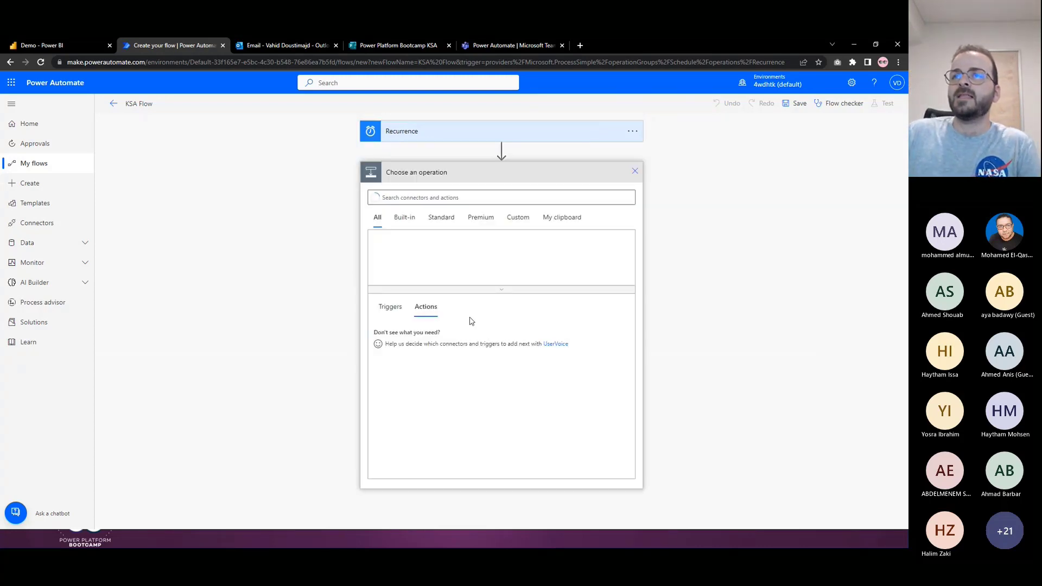
pyautogui.write('run a query')
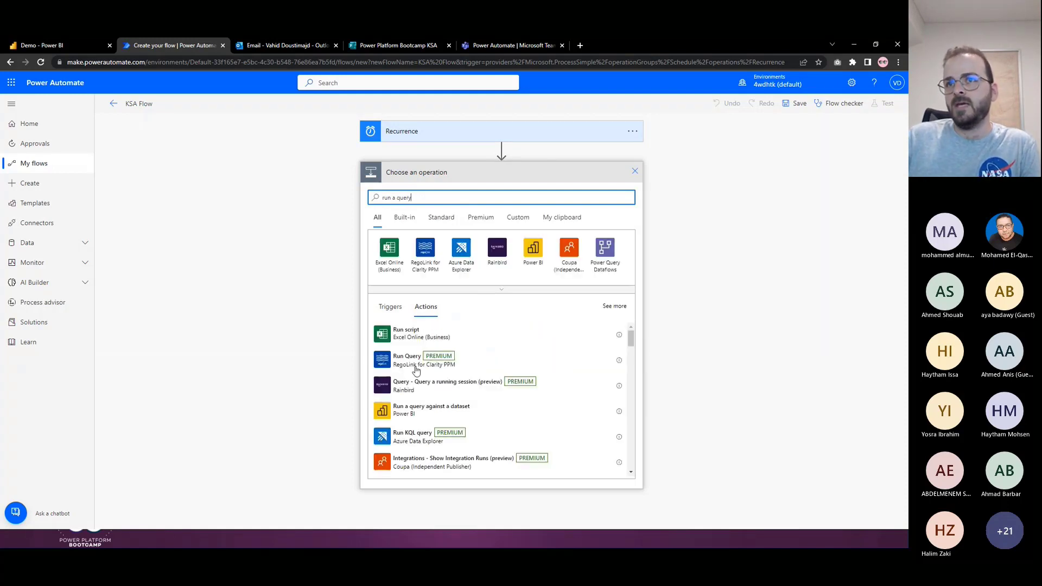
pyautogui.click(446, 416)
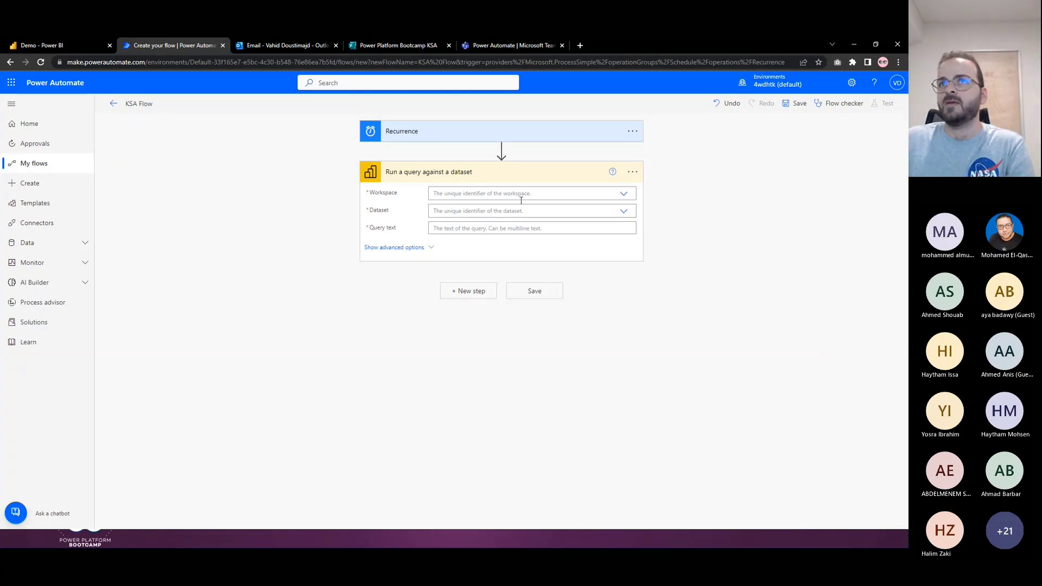
pyautogui.click(624, 194)
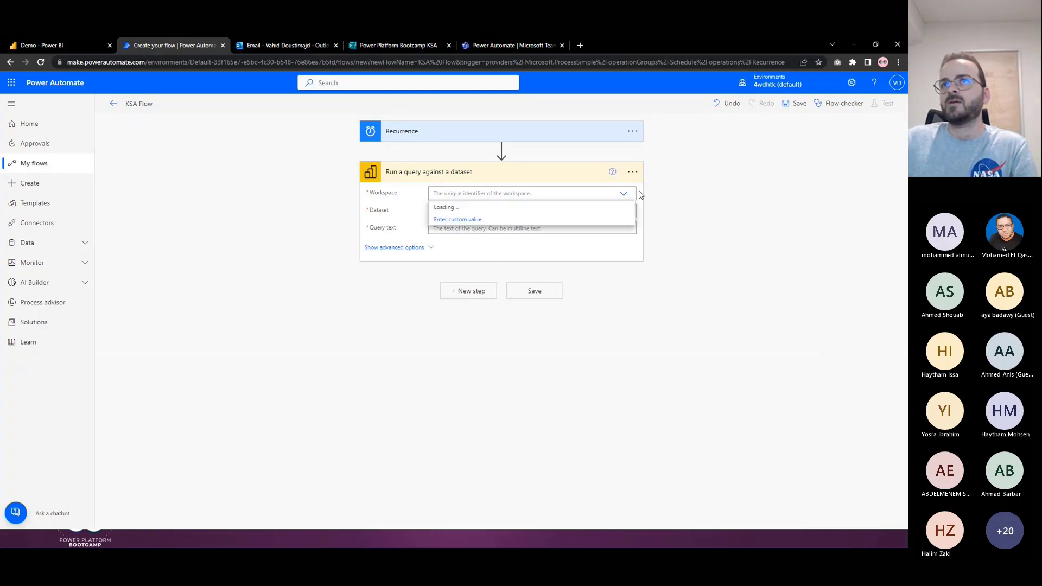
pyautogui.click(444, 220)
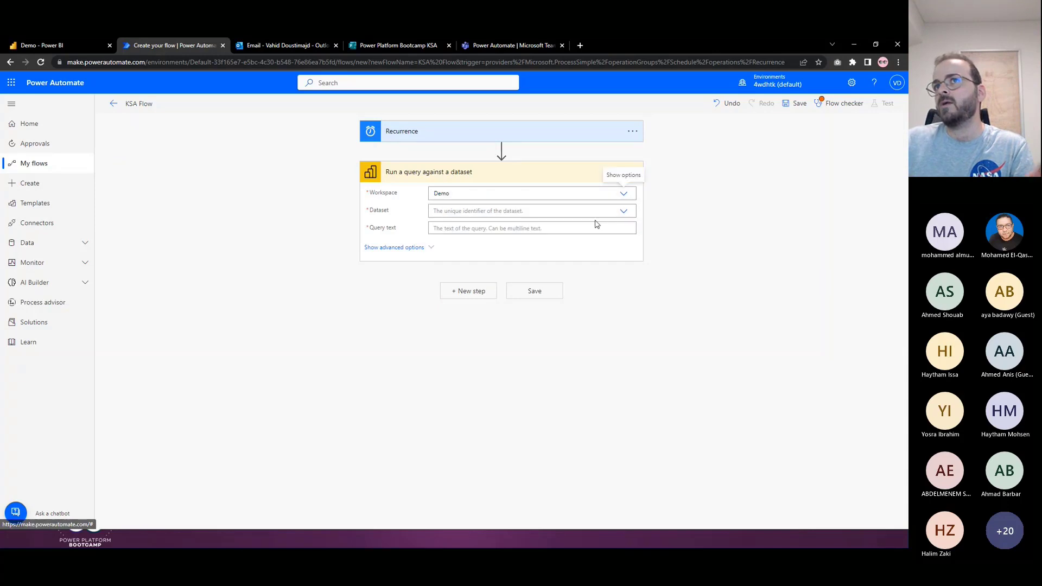
pyautogui.click(624, 213)
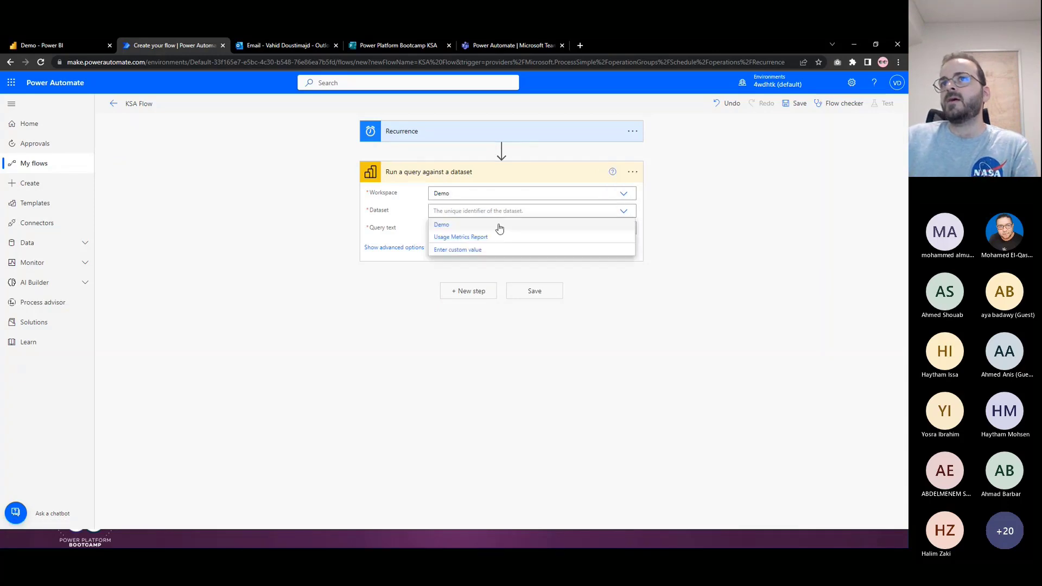
pyautogui.click(442, 228)
# Paste the report table's copied DAX query as the action's query text and save the flow.
pyautogui.click(47, 43)
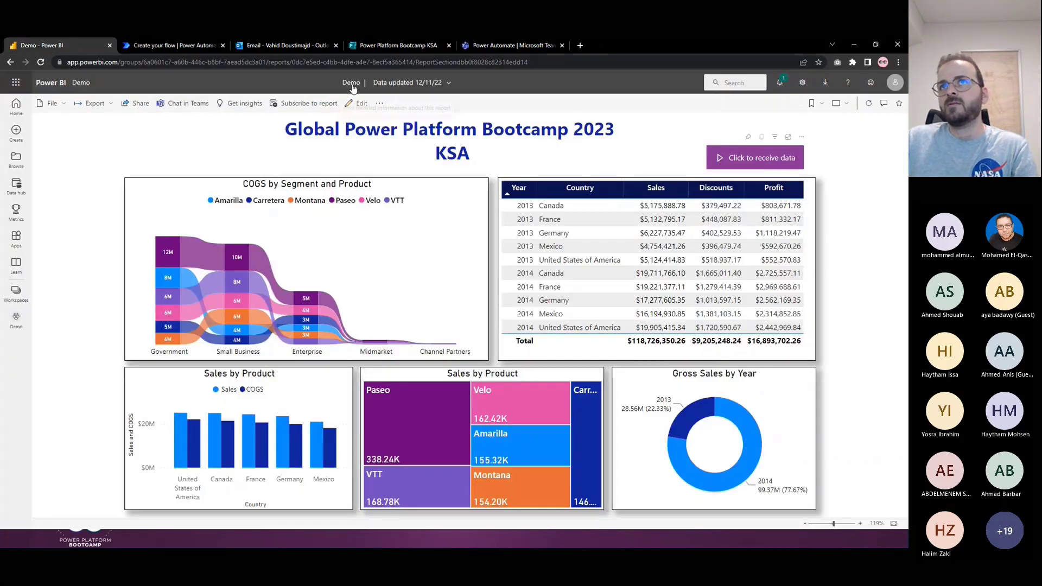
pyautogui.click(165, 46)
pyautogui.click(491, 230)
pyautogui.write('// DAX Query DEFINE   VAR __DS0Core =     SUMMARIZECOLUMNS(       ROLLUPADDISSUBTOTAL(ROLLUPGROUP(\'financials\'[Year], \'financials\'[Country]), "IsGrandTotalRowTotal"),       "Sumv_Sales", CALCULATE(SUM(\'financials\'[ Sales])),       "SumDiscounts", CALCULATE(SUM(\'financials\'[Discounts])),       "SumProfit", CALCULATE(SUM(\'financials\'[Profit]))     )    VAR __DS0PrimaryWindowed =     TOPN(502, __DS0Core, [IsGrandTotalRowTotal], 0, \'financials\'[Year], 1, \'financials\'[Country], 1)  EVALUATE   __DS0PrimaryWindowed  ORDER BY   [IsGrandTotalRowTotal] DESC, \'financials\'[Year], \'financials\'[Country]')
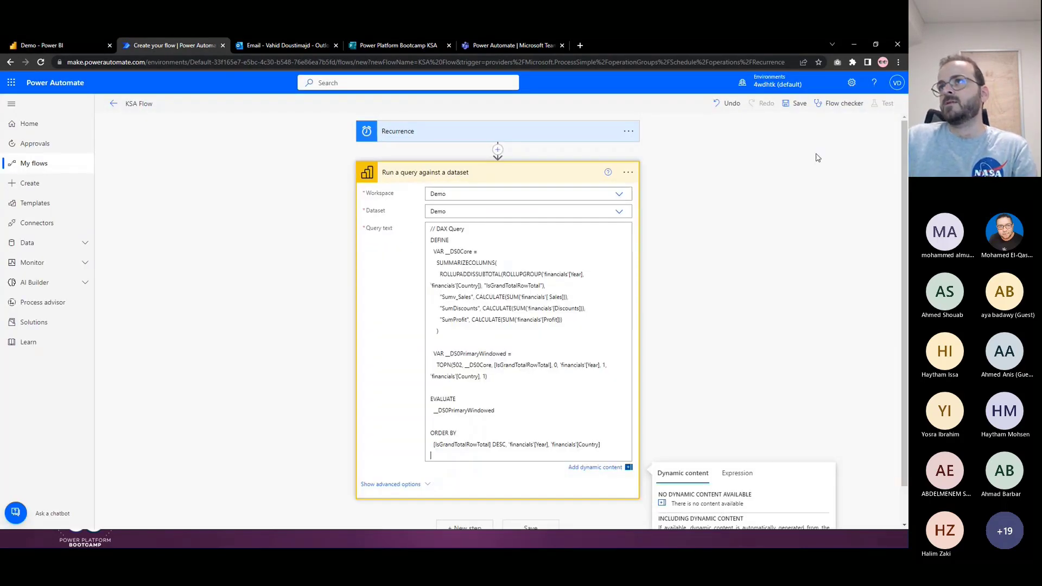
pyautogui.click(795, 103)
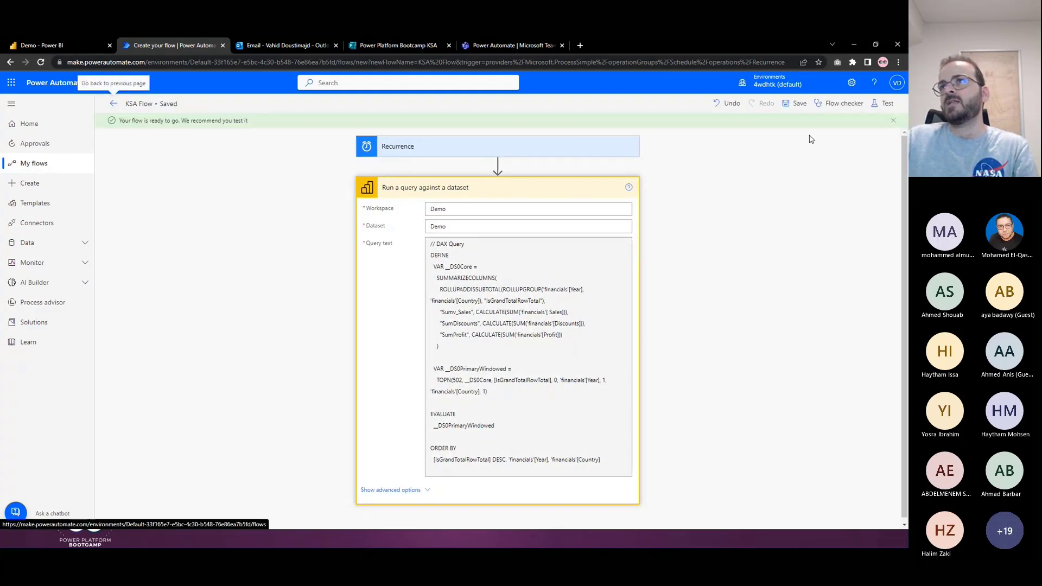
# Run a manual test of KSA Flow and open the run's details.
pyautogui.click(883, 104)
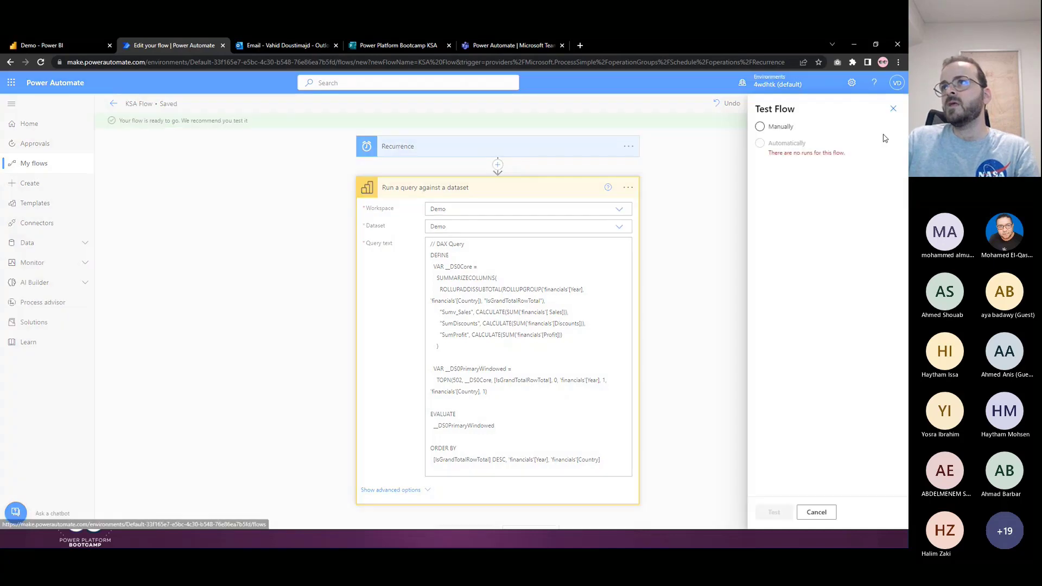
pyautogui.click(777, 128)
pyautogui.click(767, 516)
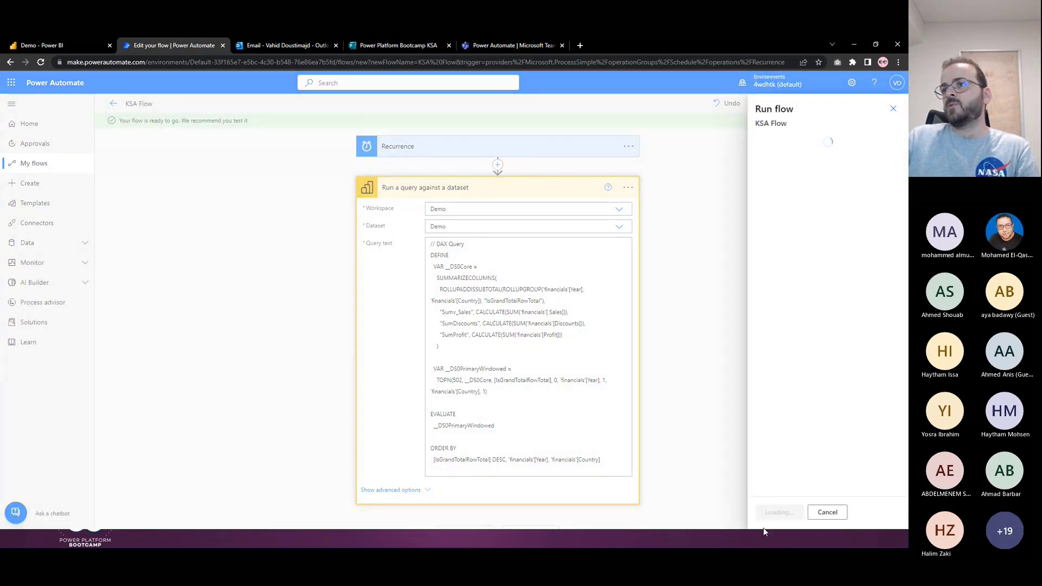
pyautogui.click(765, 513)
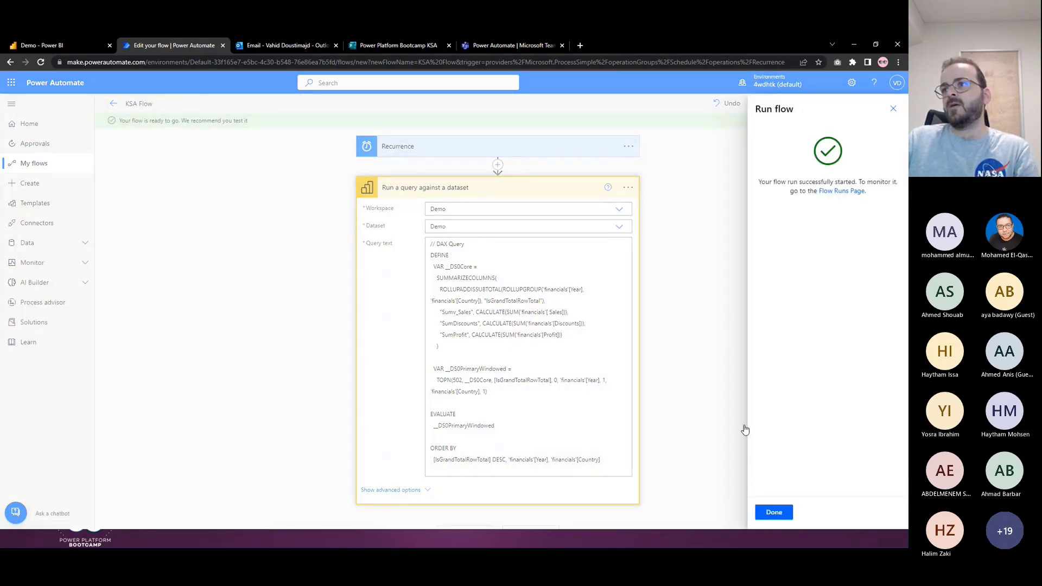
pyautogui.click(777, 512)
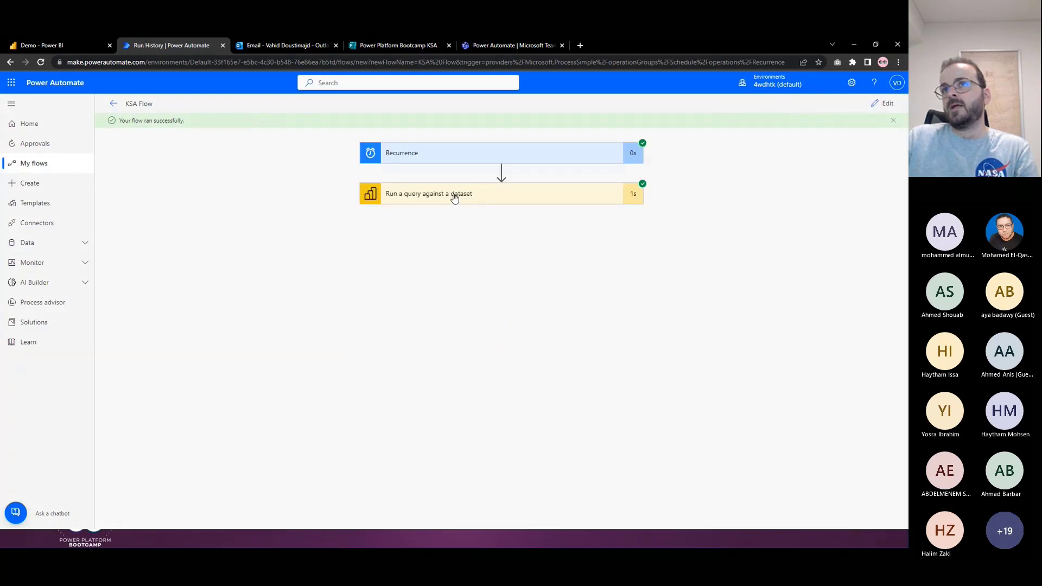
# Examine the first table rows output by the query action and compare them with the Power BI report's table.
pyautogui.click(578, 201)
pyautogui.scroll(-2, 491, 432)
pyautogui.scroll(-1, 491, 431)
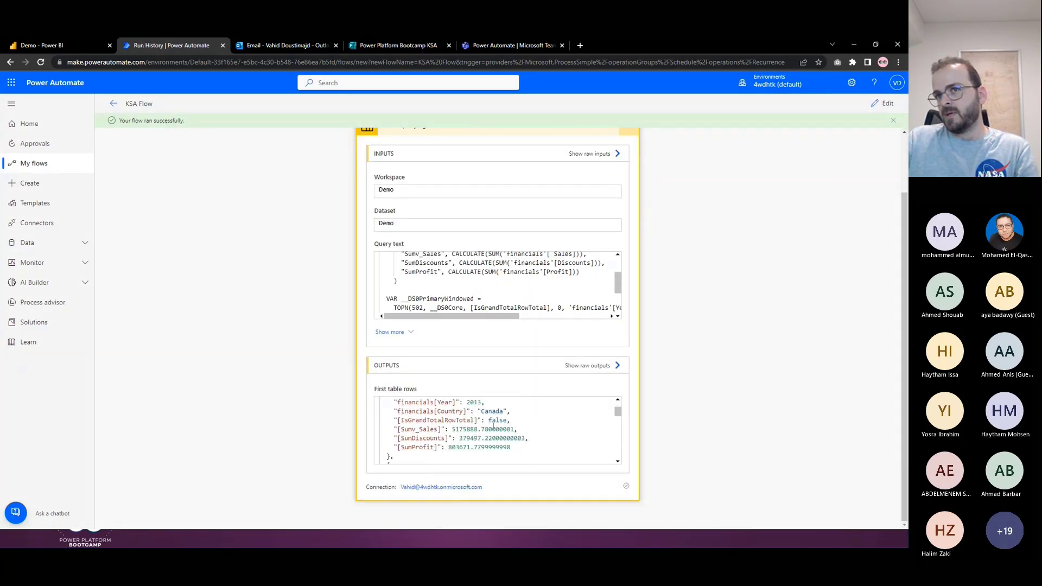
pyautogui.moveTo(468, 402); pyautogui.dragTo(461, 430)
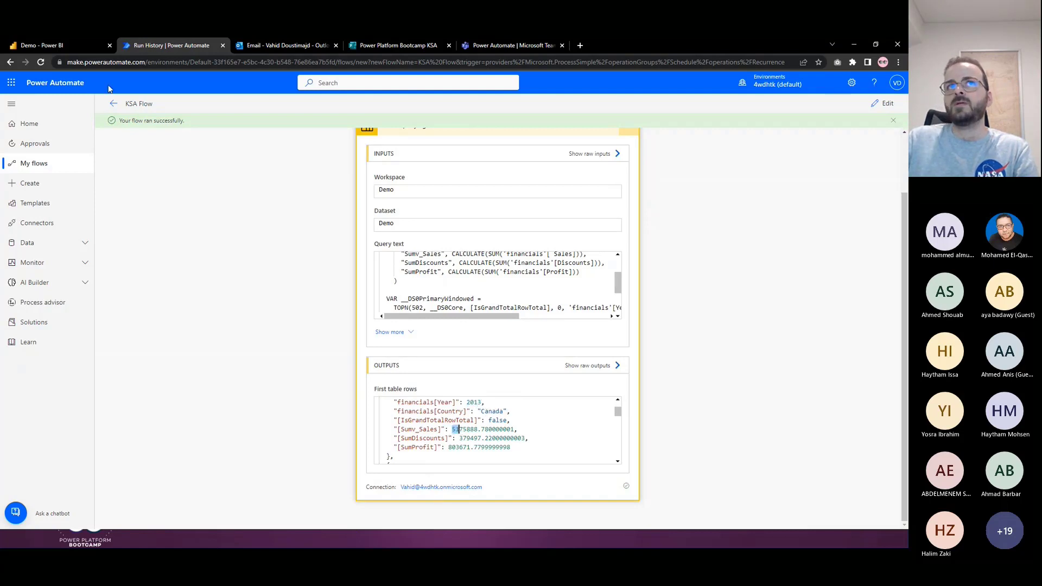
pyautogui.click(58, 45)
pyautogui.click(172, 47)
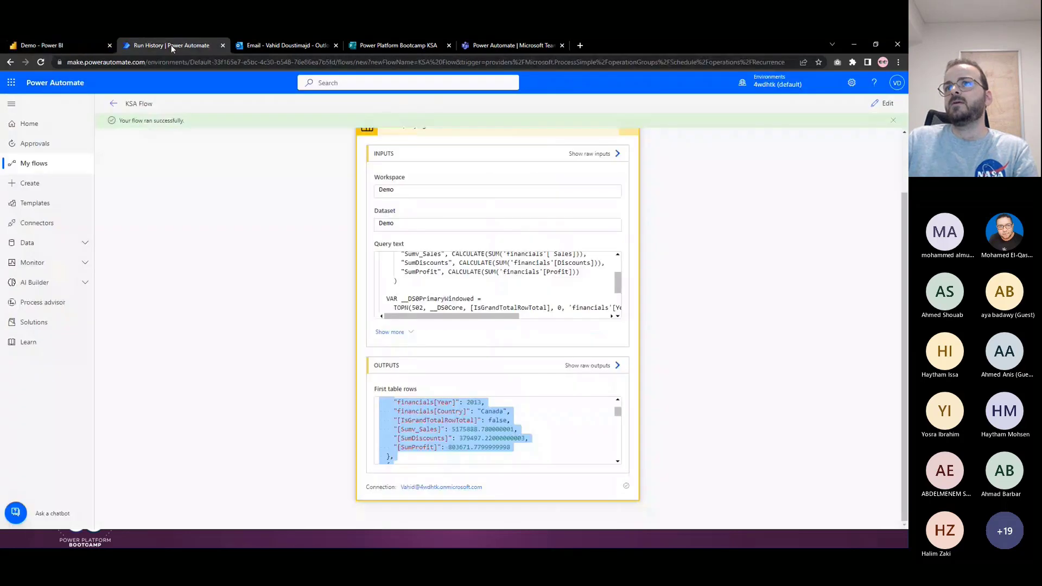
# Edit the flow and add a Create HTML table action that takes First table rows as its source.
pyautogui.click(890, 105)
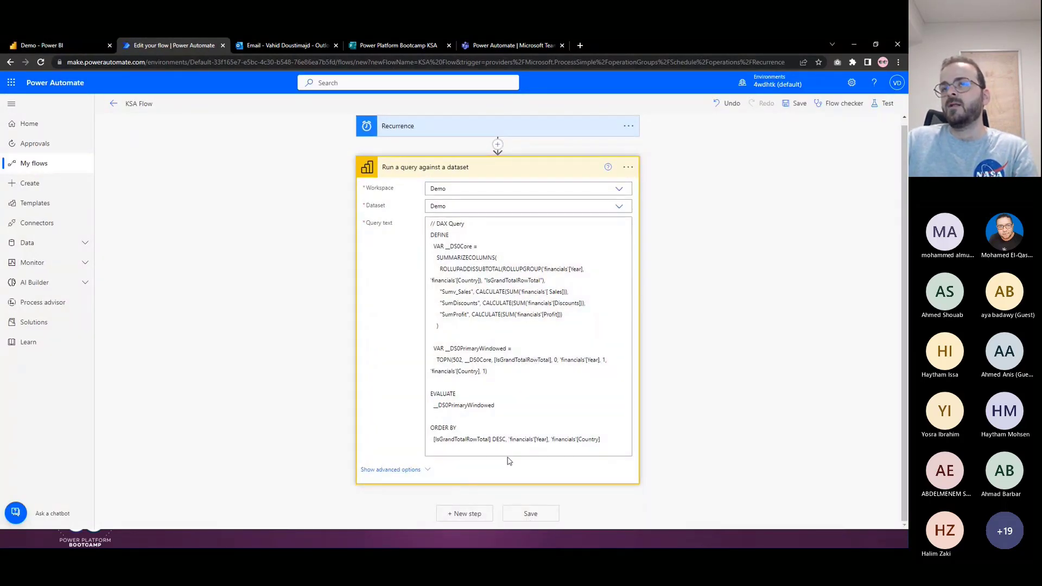
pyautogui.click(479, 514)
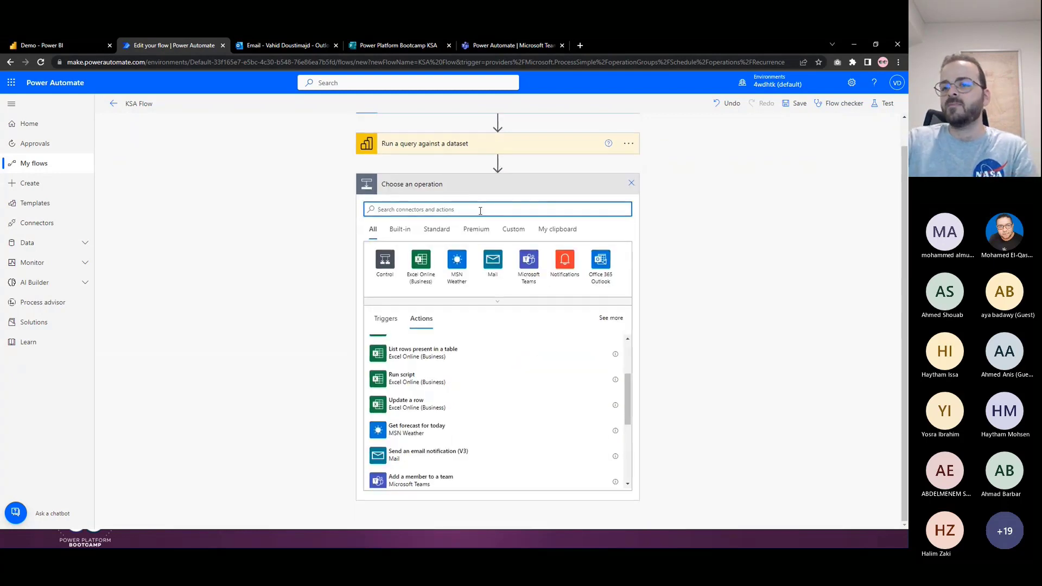
pyautogui.write('html table')
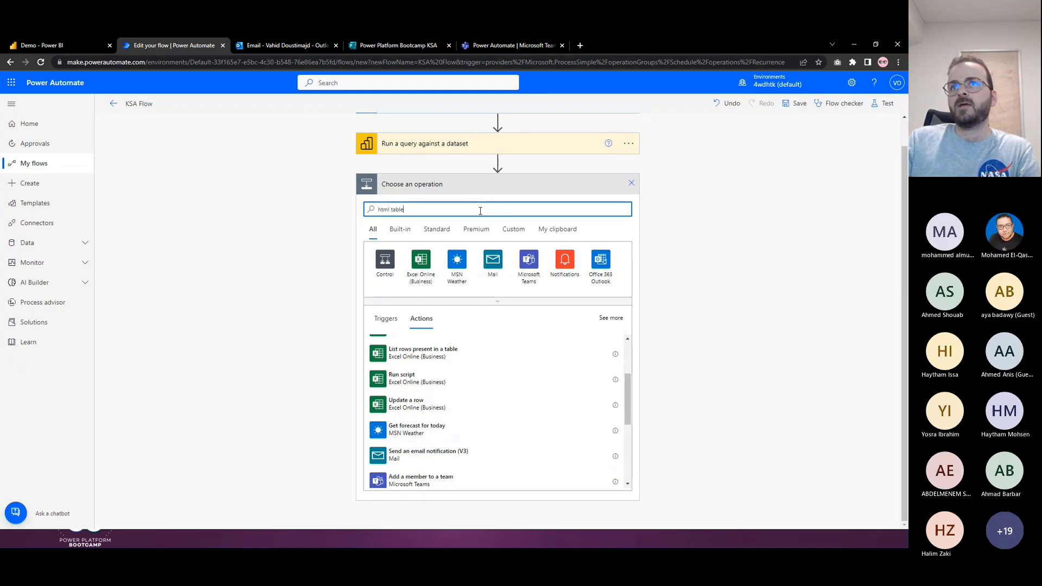
pyautogui.click(431, 476)
pyautogui.click(456, 233)
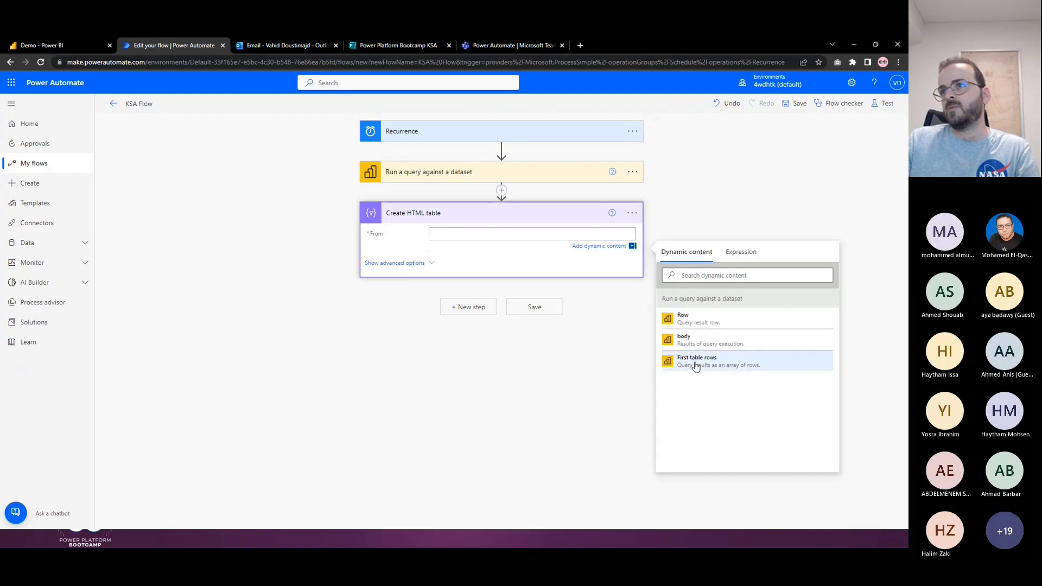
pyautogui.click(700, 363)
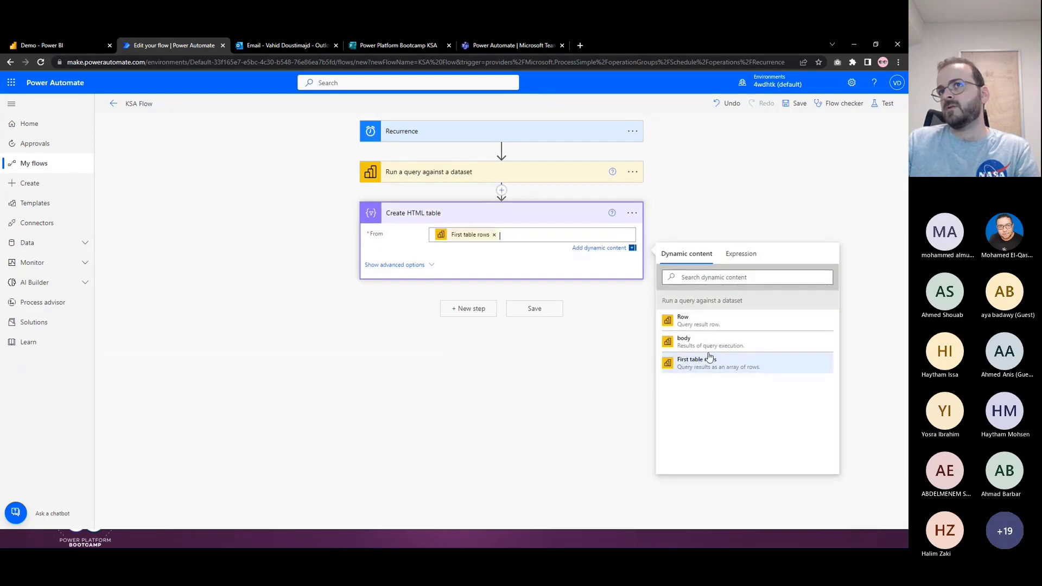
# Save the flow with the HTML table action, test it manually and open the run's details.
pyautogui.click(876, 108)
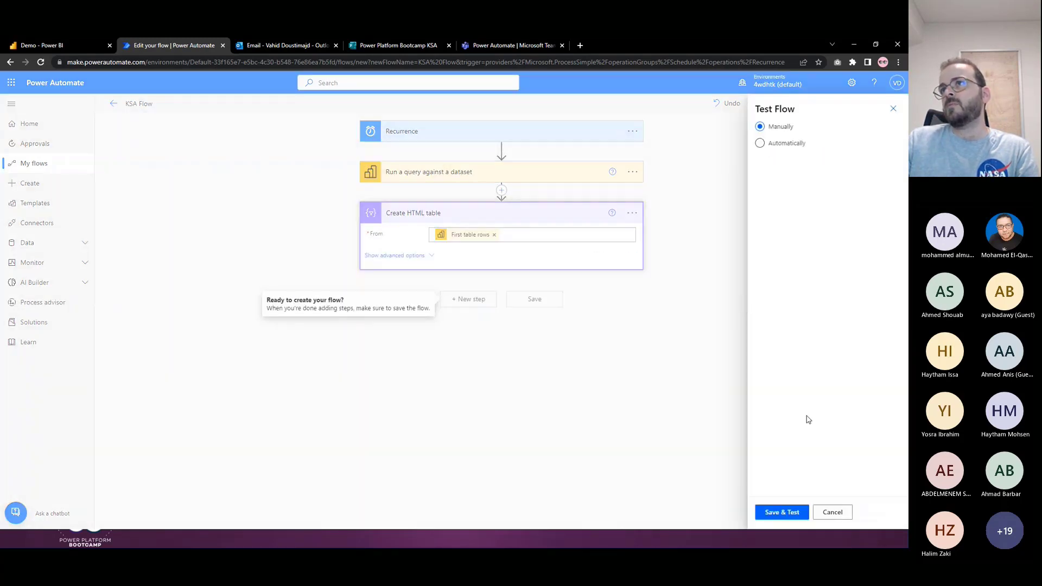
pyautogui.click(796, 516)
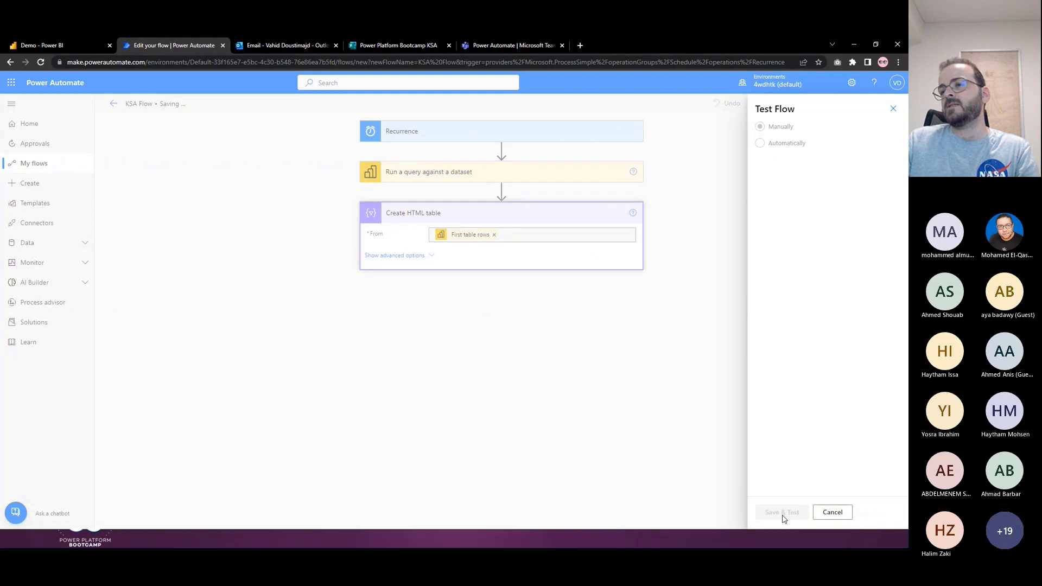
pyautogui.click(782, 514)
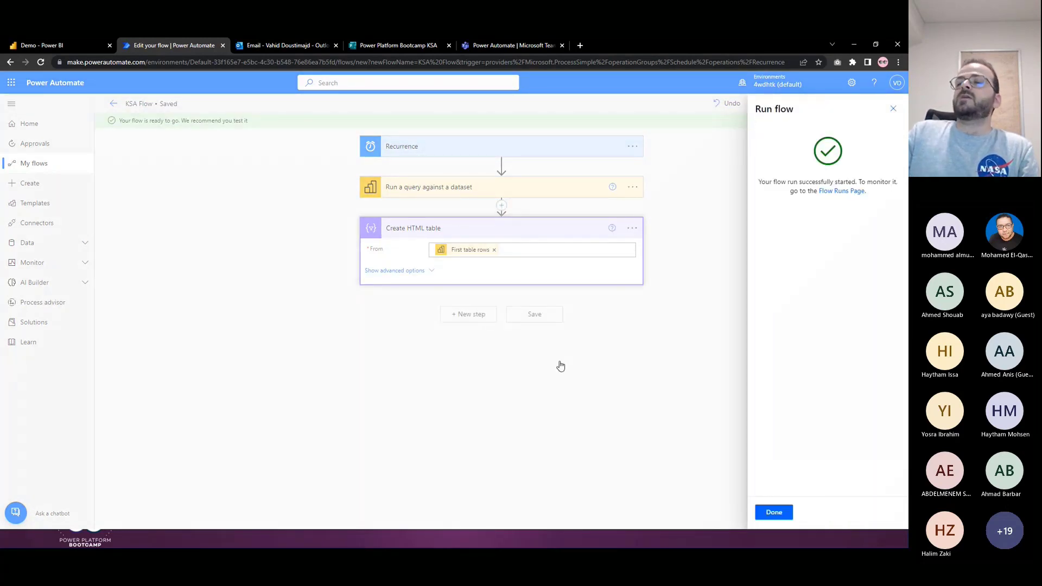
pyautogui.click(776, 512)
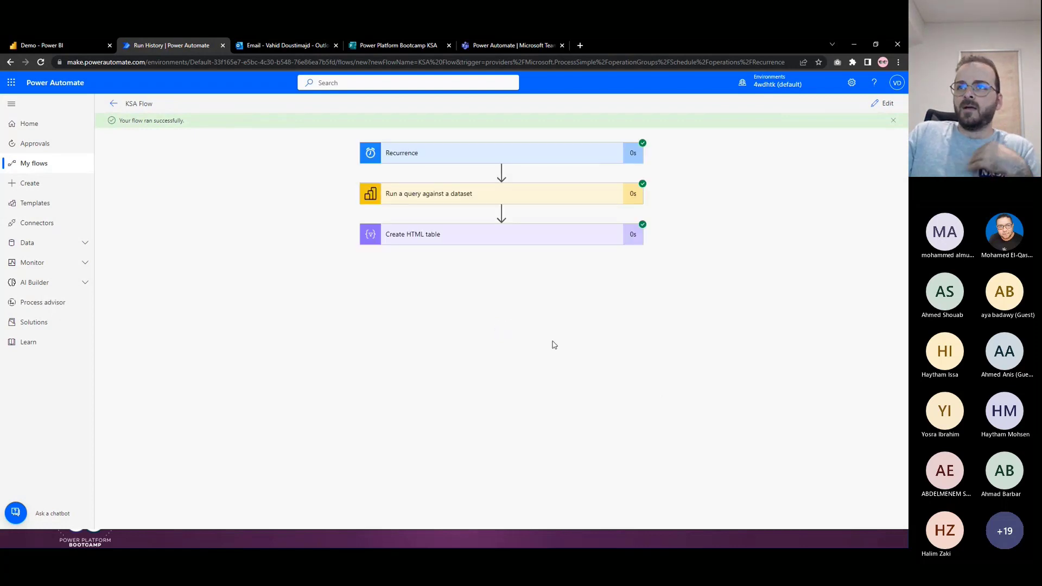
# Inspect the inputs and output body of the Create HTML table action in the run.
pyautogui.click(484, 237)
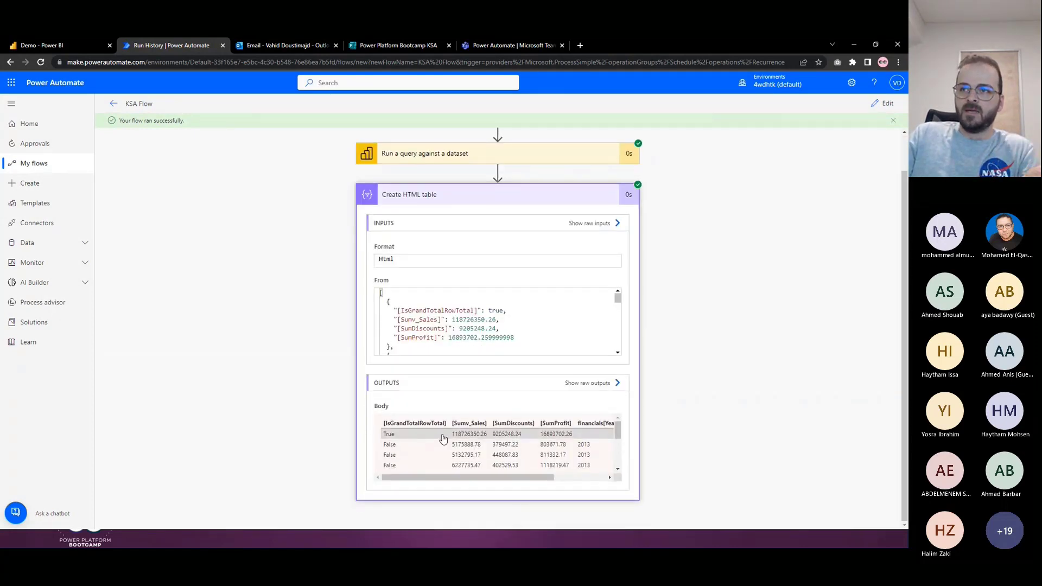
pyautogui.scroll(-5, 447, 441)
pyautogui.scroll(5, 449, 444)
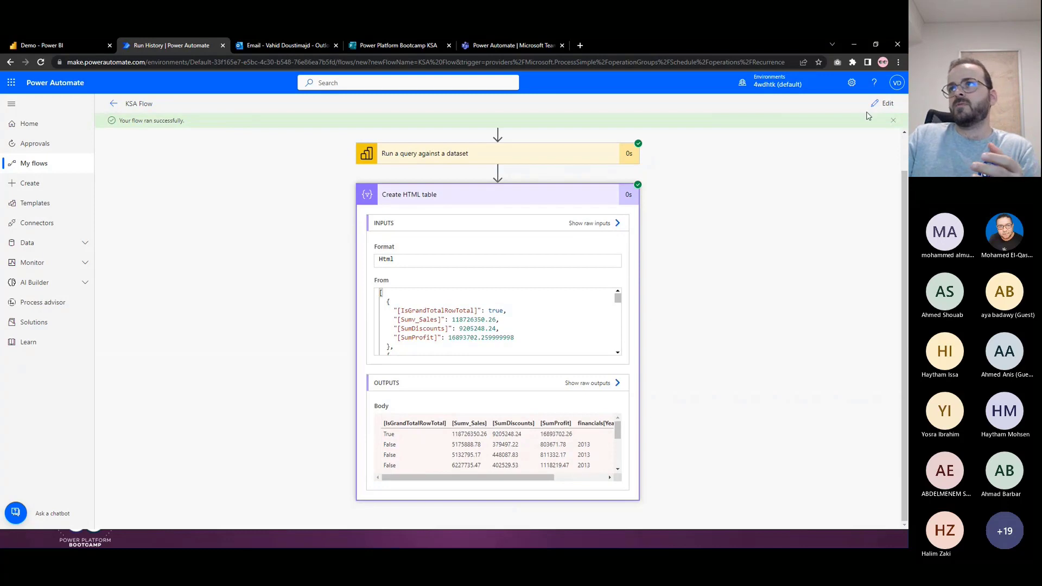
# Edit the flow and add the Microsoft Teams action Post message in a chat or channel after Create HTML table.
pyautogui.click(880, 104)
pyautogui.click(471, 304)
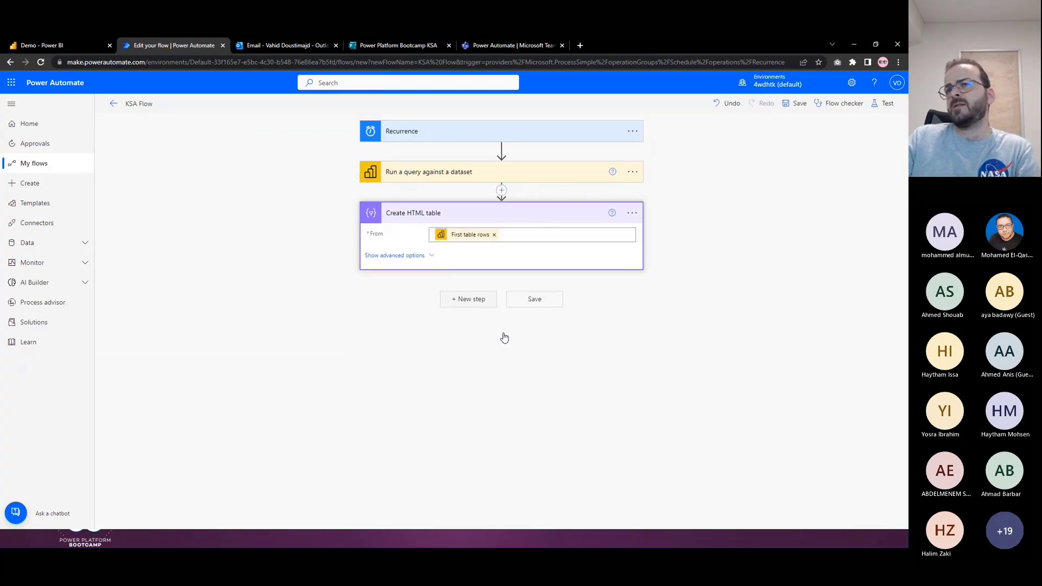
pyautogui.click(545, 345)
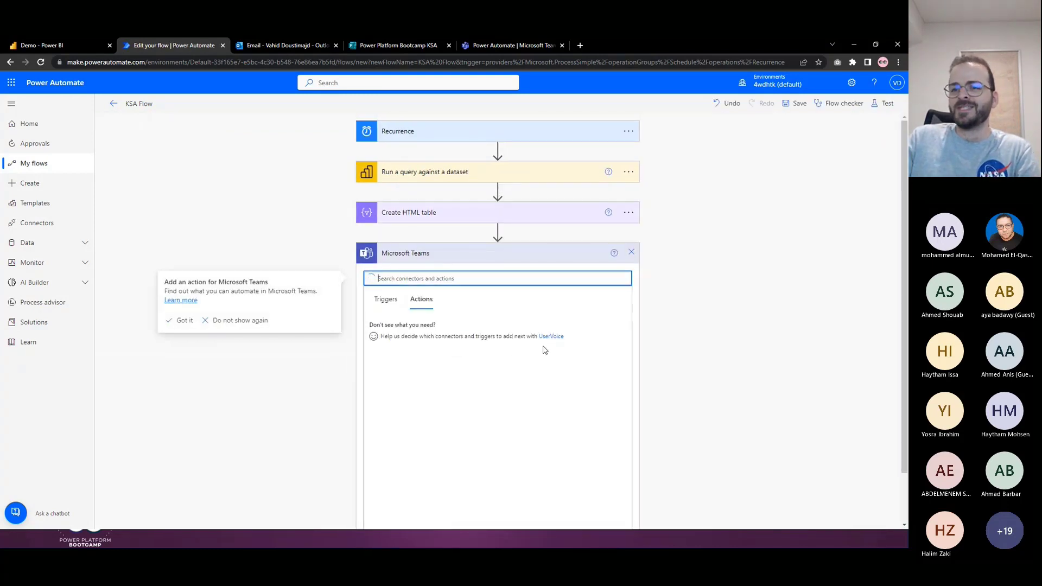
pyautogui.scroll(-1, 678, 377)
pyautogui.scroll(-2, 493, 410)
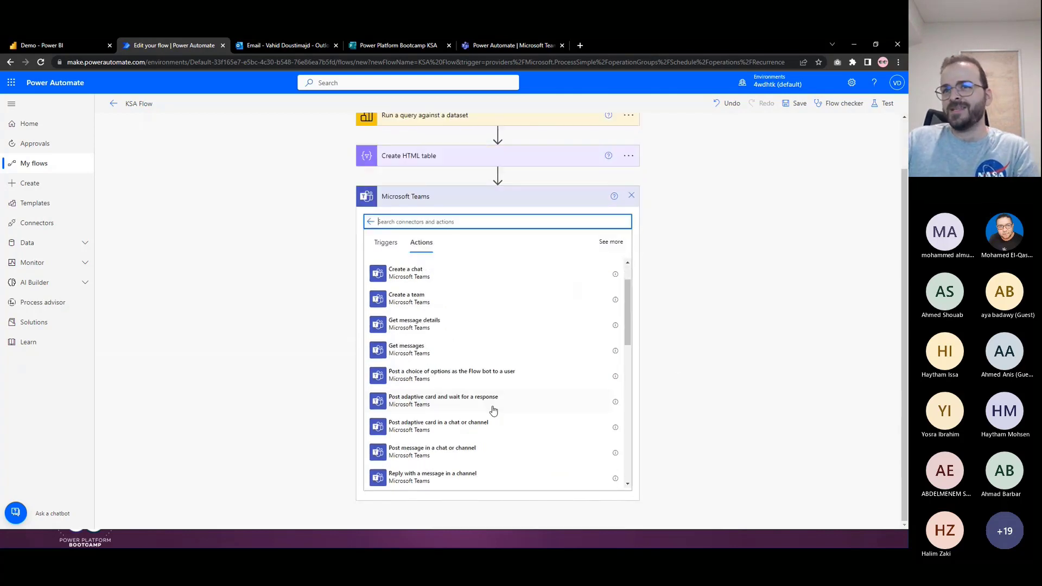
pyautogui.scroll(-2, 458, 396)
pyautogui.click(454, 406)
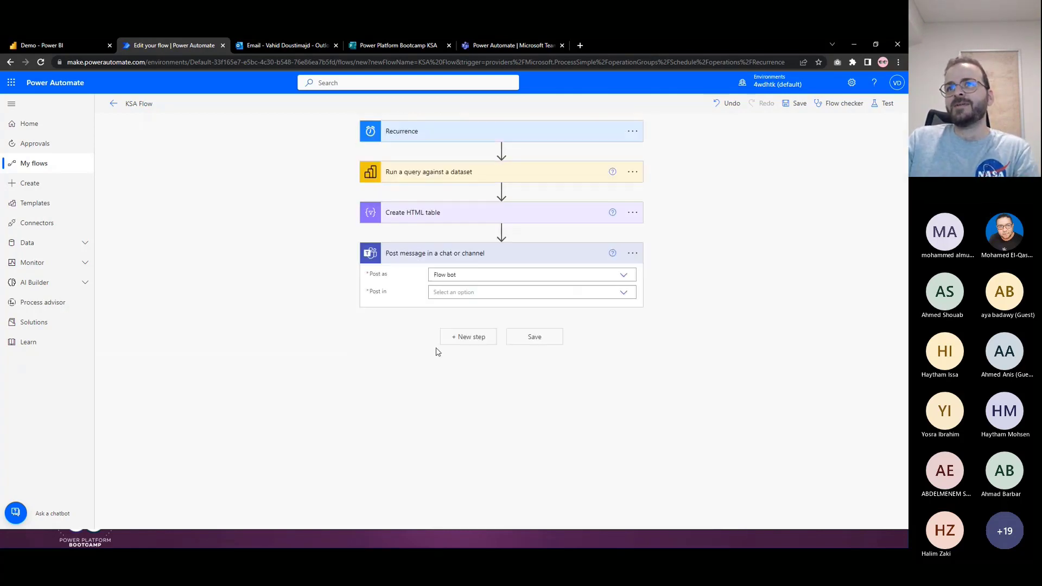
# Set the Teams message to post in Chat with Flow bot, with the presenter's account as recipient and the HTML table's Output as message.
pyautogui.click(624, 298)
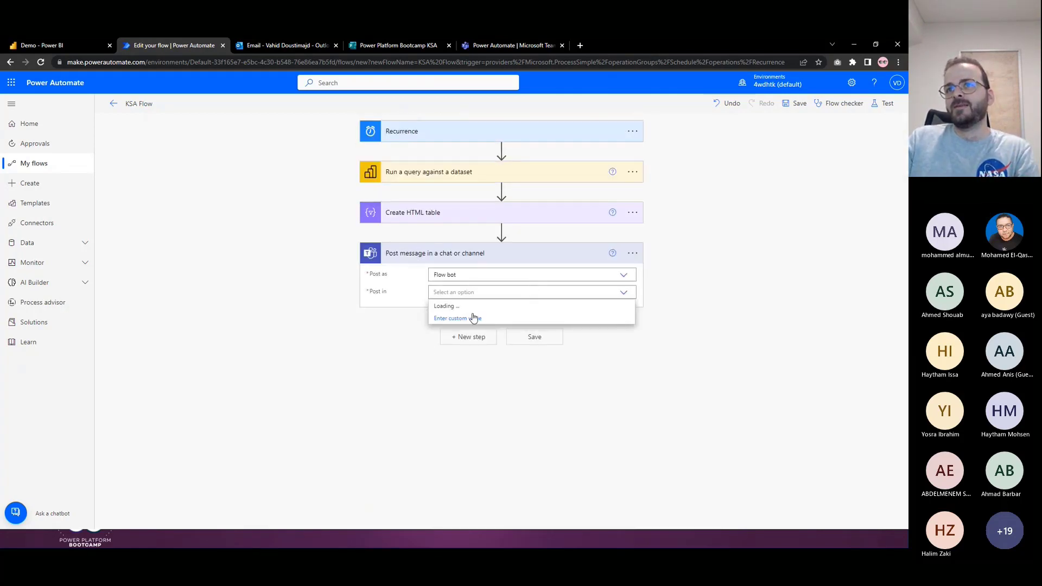
pyautogui.click(458, 323)
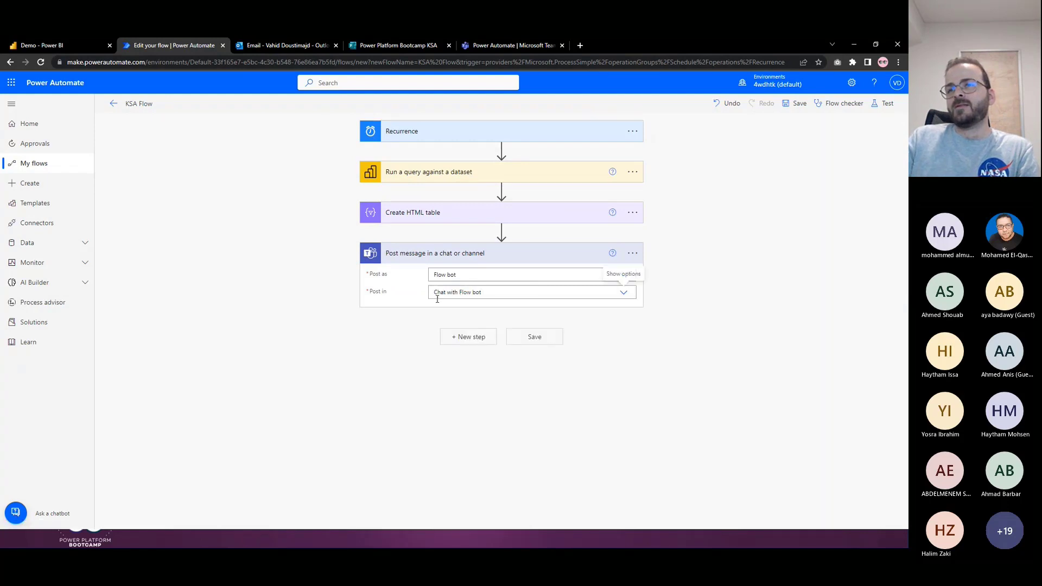
pyautogui.click(456, 313)
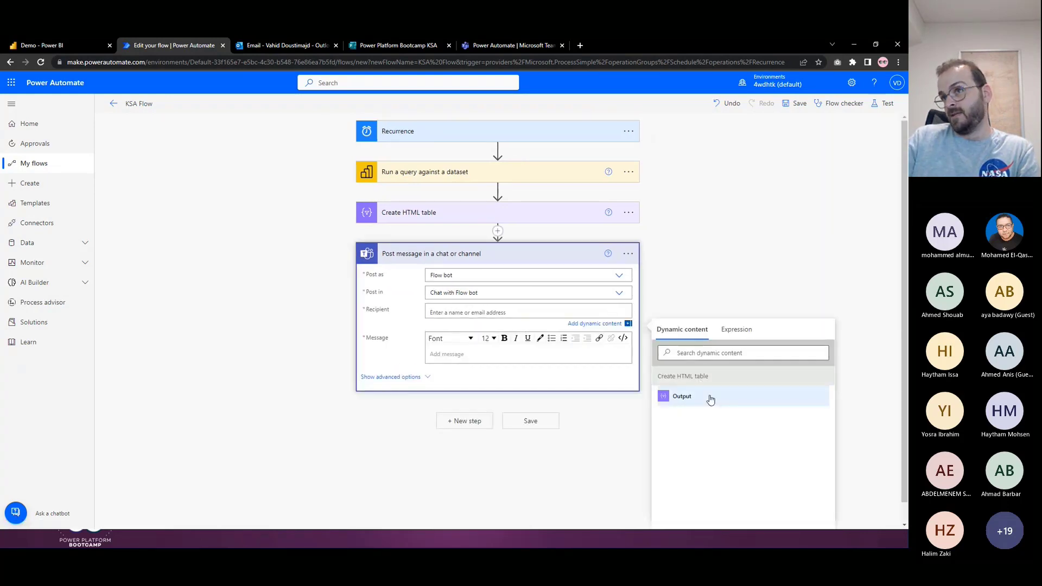
pyautogui.write('v')
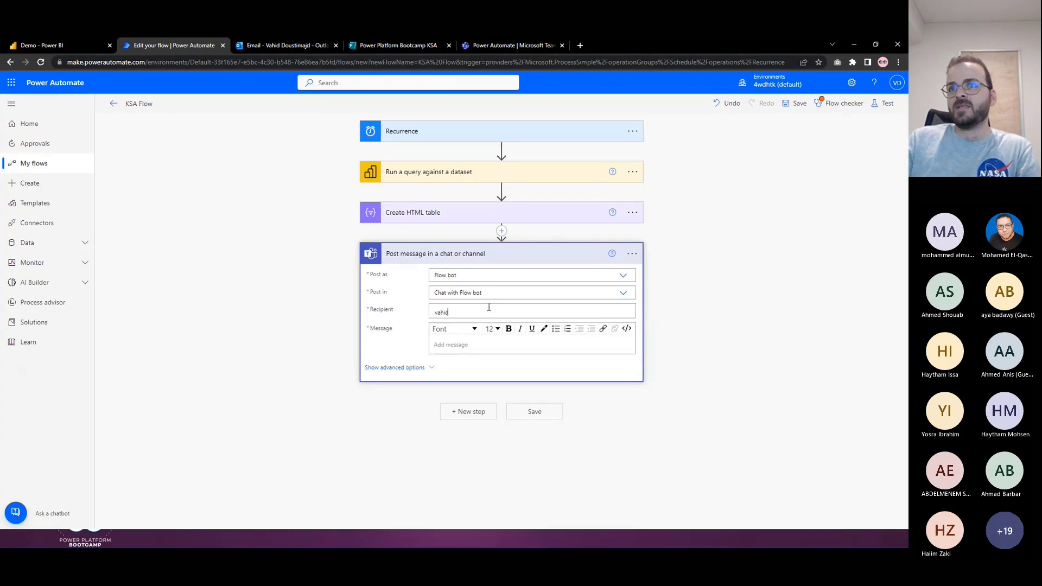
pyautogui.write('ahid')
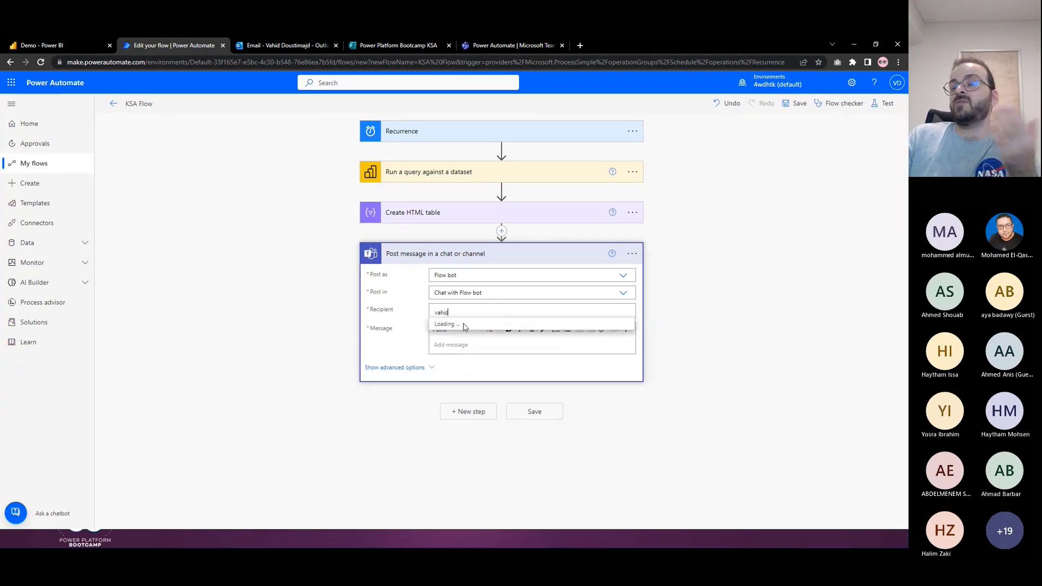
pyautogui.click(467, 353)
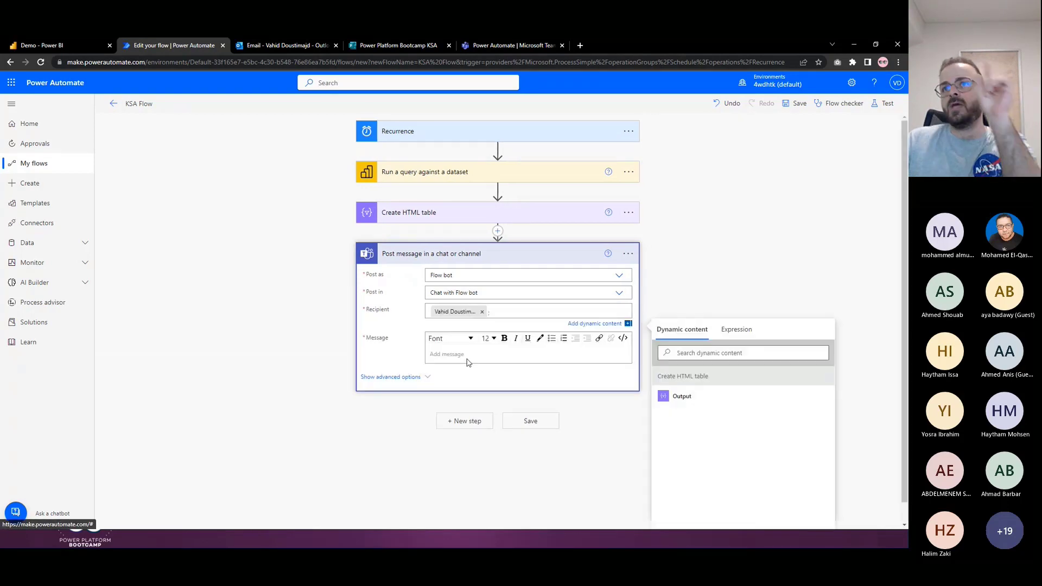
pyautogui.click(470, 354)
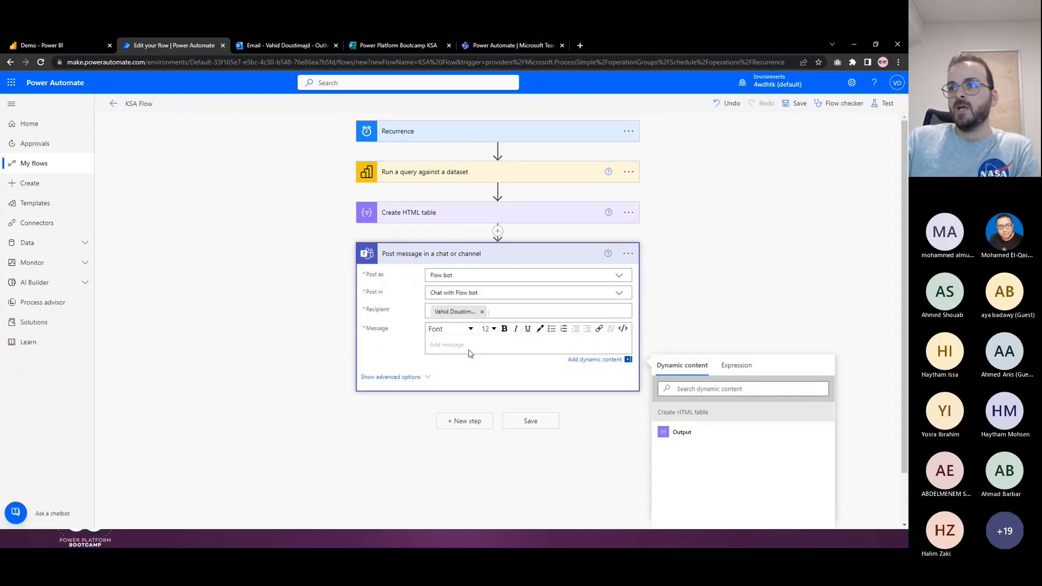
pyautogui.click(689, 433)
# Save the flow and test it manually with the Teams action, and inspect the run's error details.
pyautogui.click(883, 103)
pyautogui.click(796, 515)
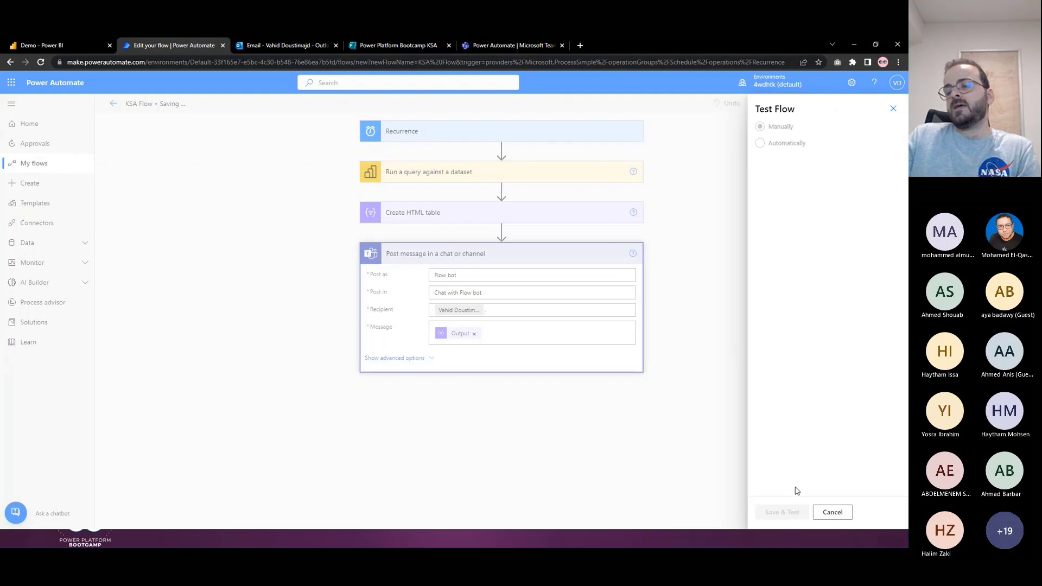
pyautogui.click(781, 512)
pyautogui.click(790, 517)
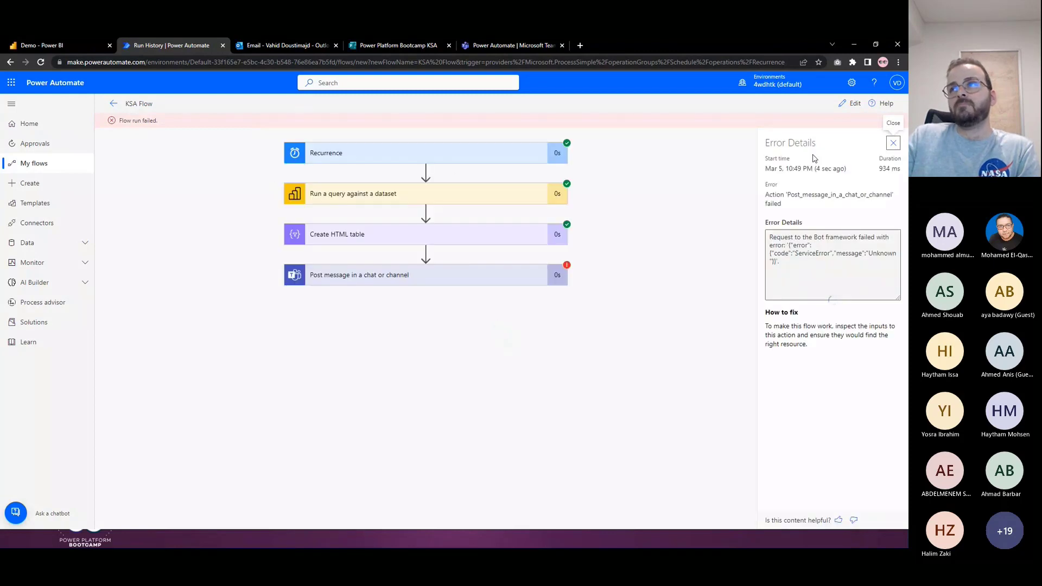
pyautogui.moveTo(770, 245); pyautogui.dragTo(852, 272)
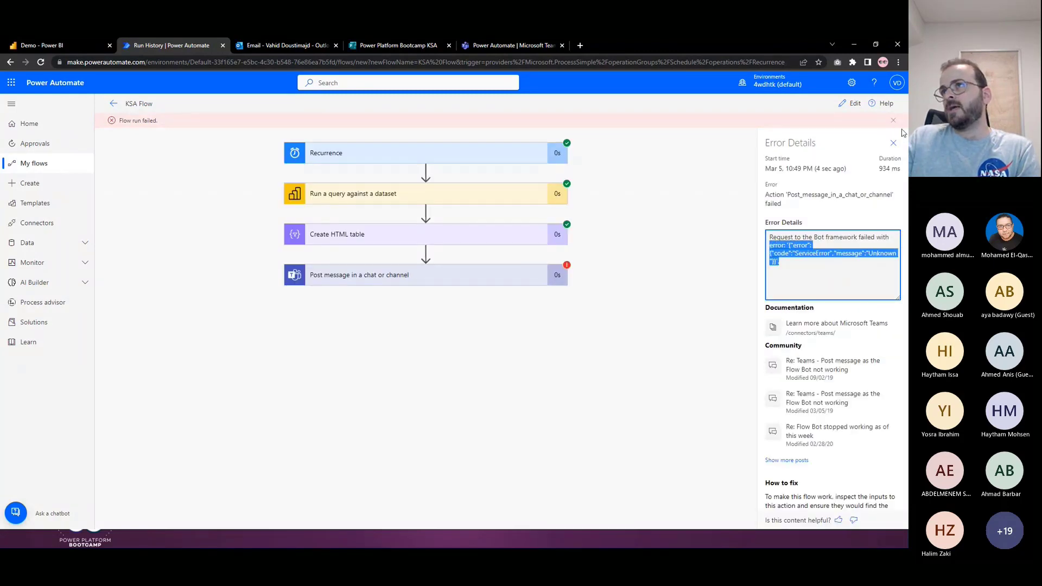
pyautogui.click(894, 145)
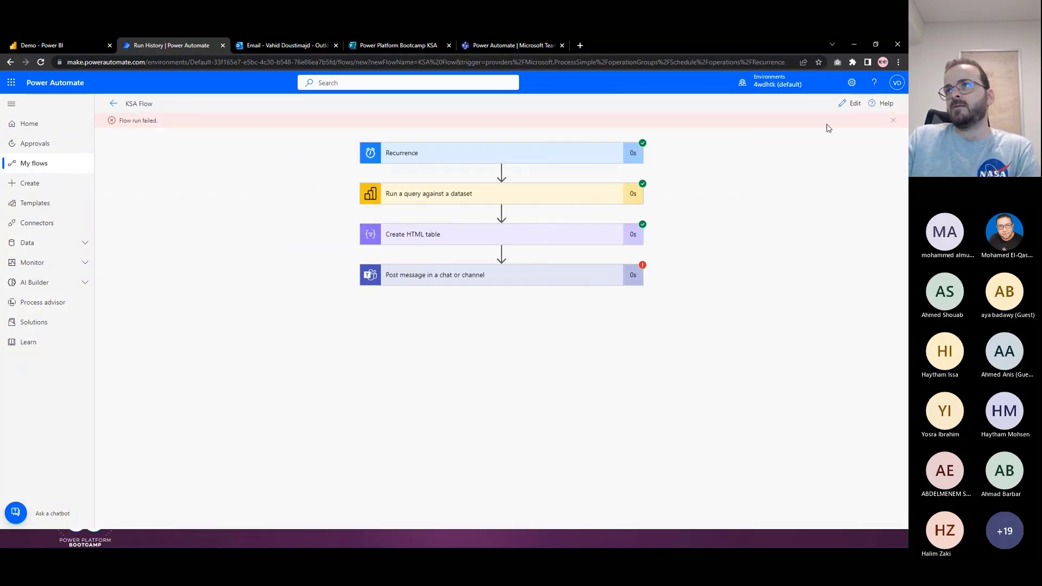
# Return to editing the flow and delete the Post message in a chat or channel action.
pyautogui.click(851, 104)
pyautogui.click(634, 254)
pyautogui.click(586, 268)
pyautogui.click(460, 322)
pyautogui.click(491, 252)
pyautogui.write('email')
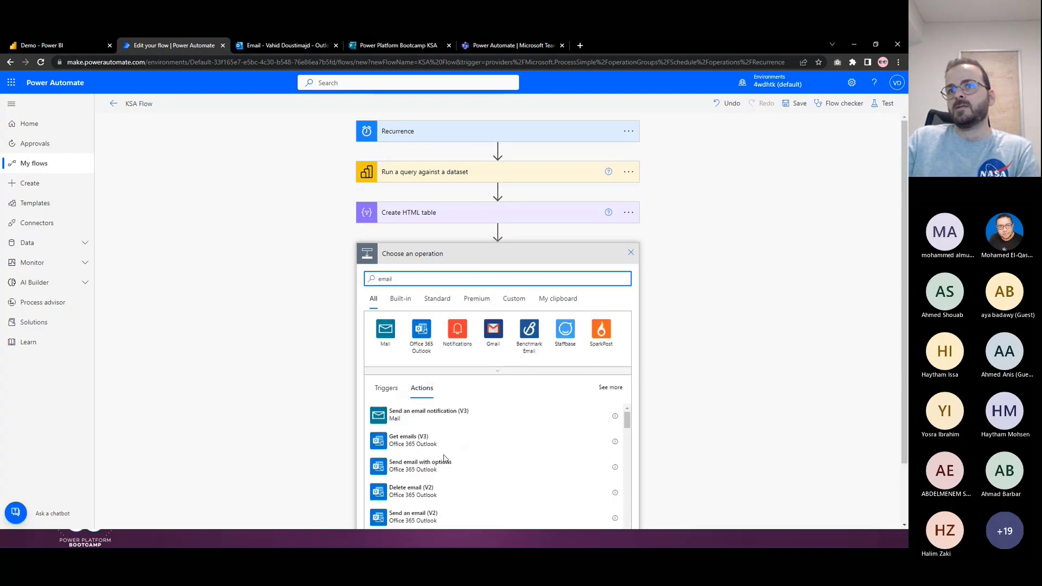
pyautogui.click(427, 491)
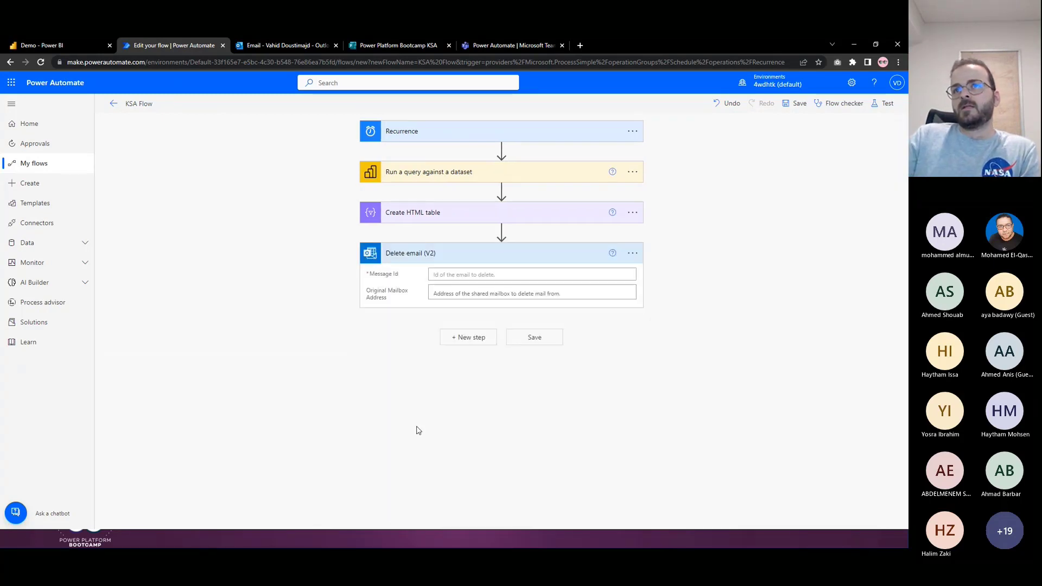
pyautogui.click(632, 254)
pyautogui.click(671, 372)
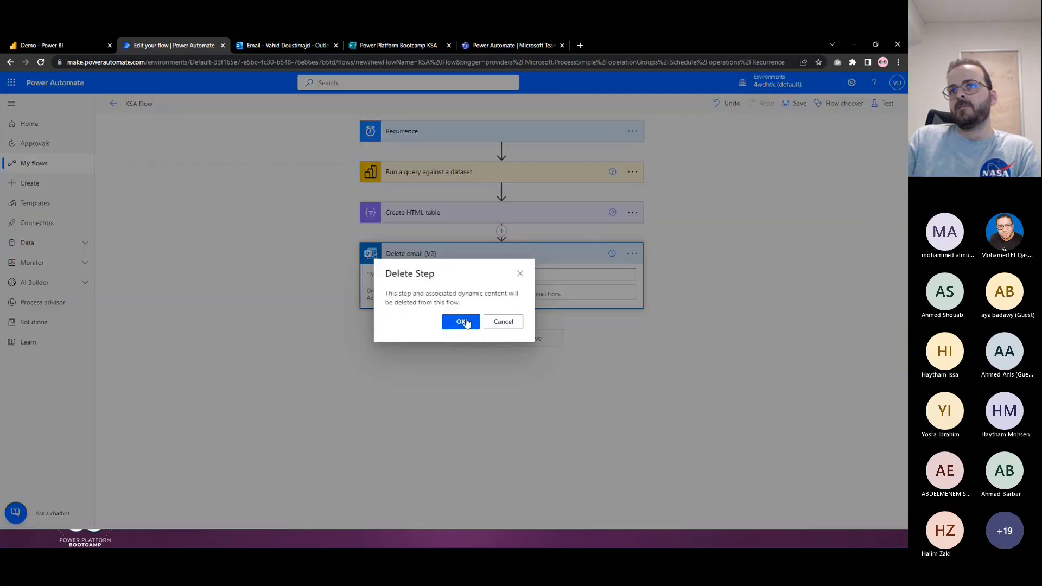
pyautogui.click(466, 322)
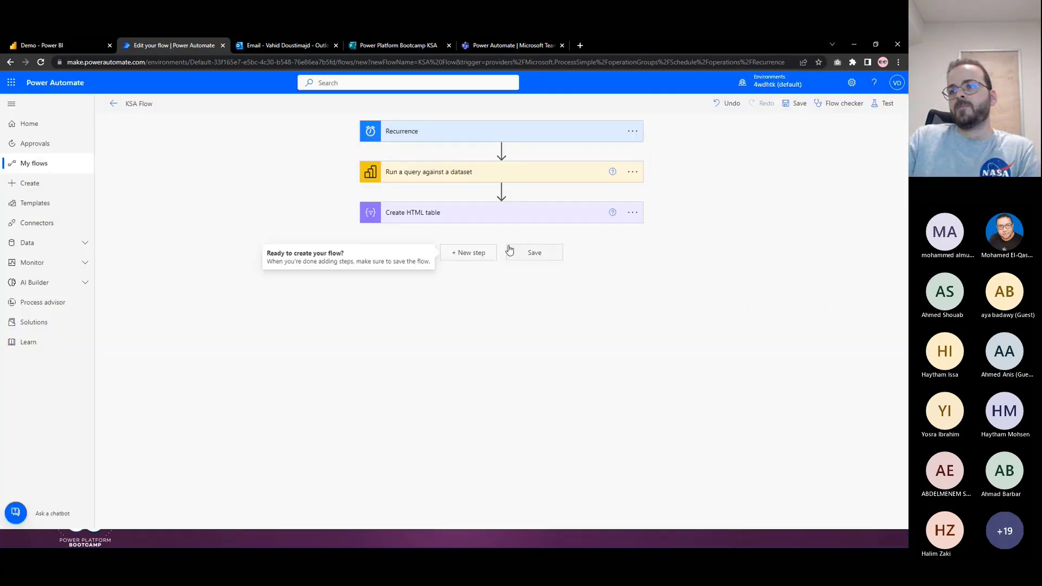
# Search the actions for email and add Office 365 Outlook's Send an email (V2) after Create HTML table.
pyautogui.click(469, 252)
pyautogui.write('email')
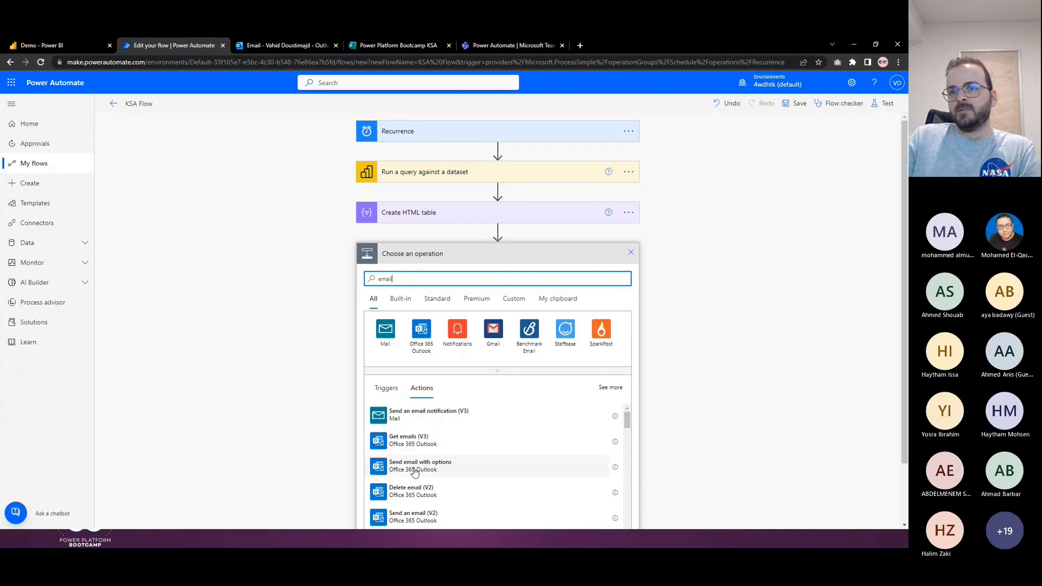
pyautogui.scroll(-1, 424, 485)
pyautogui.click(413, 470)
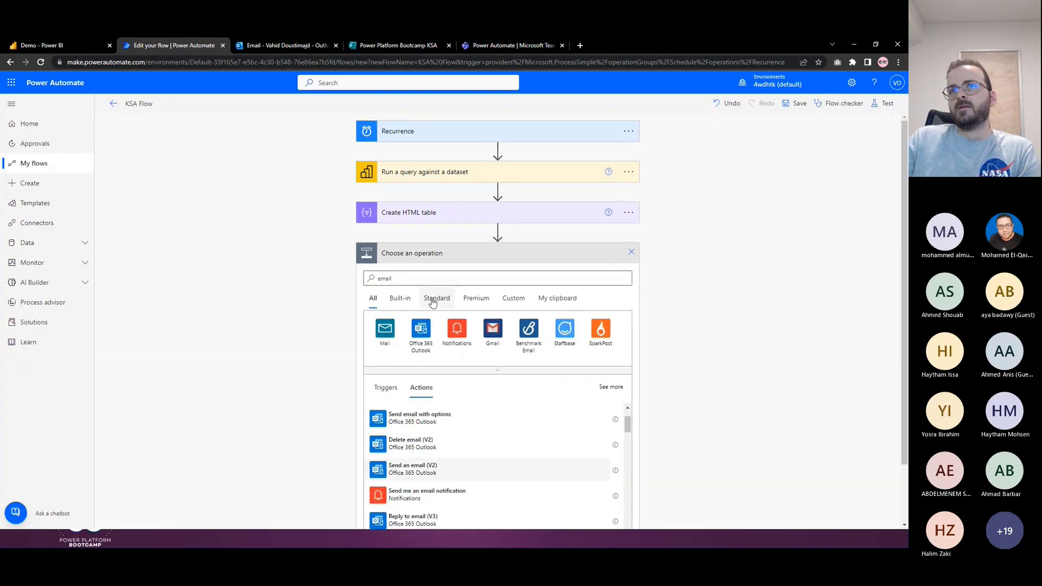
# Address the email to the presenter's own account, set the subject to Test and insert the HTML table's Output as the body.
pyautogui.click(453, 277)
pyautogui.write('vahid')
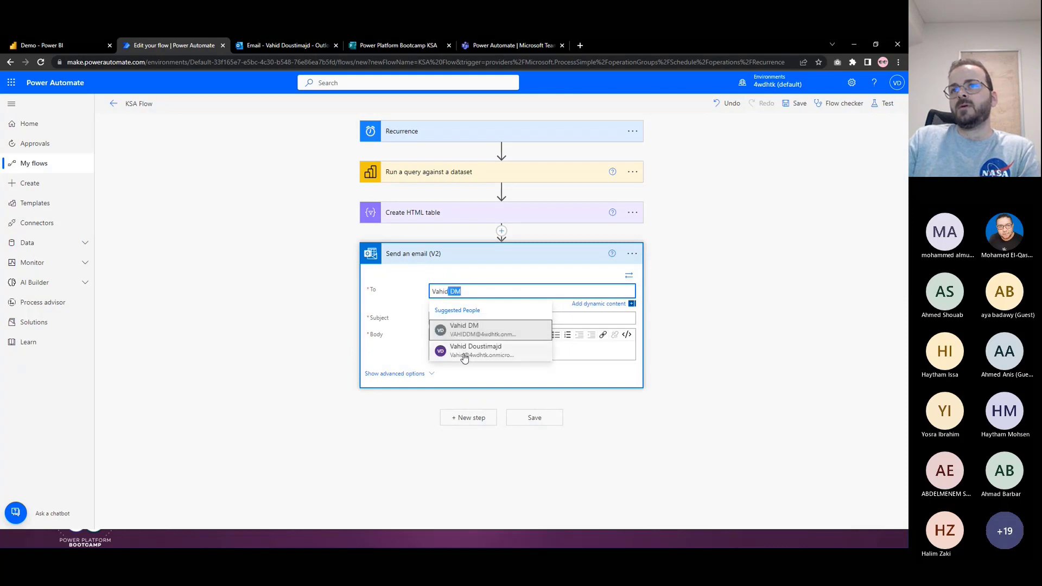
pyautogui.click(469, 351)
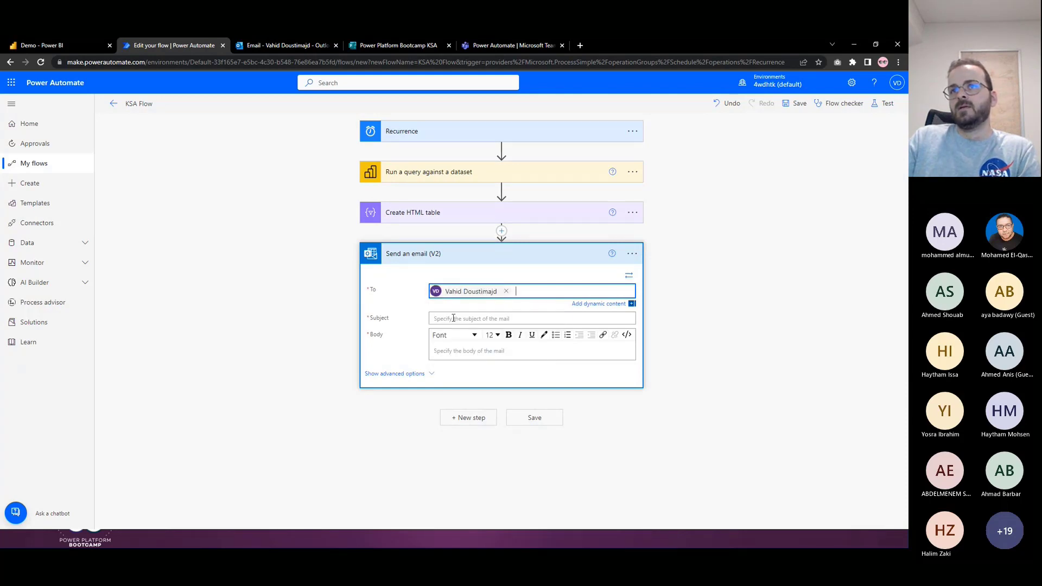
pyautogui.write('Test')
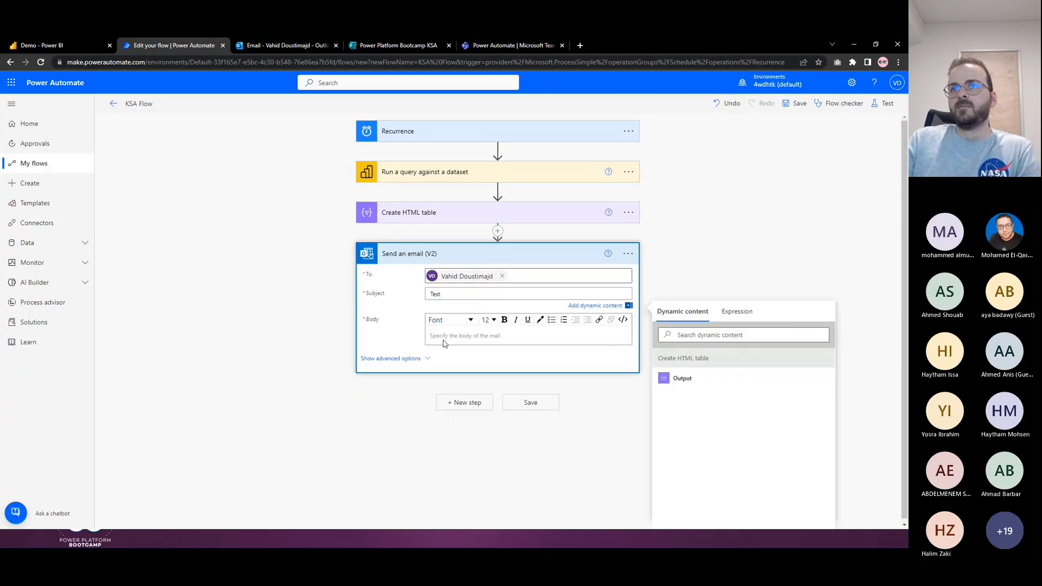
pyautogui.click(715, 415)
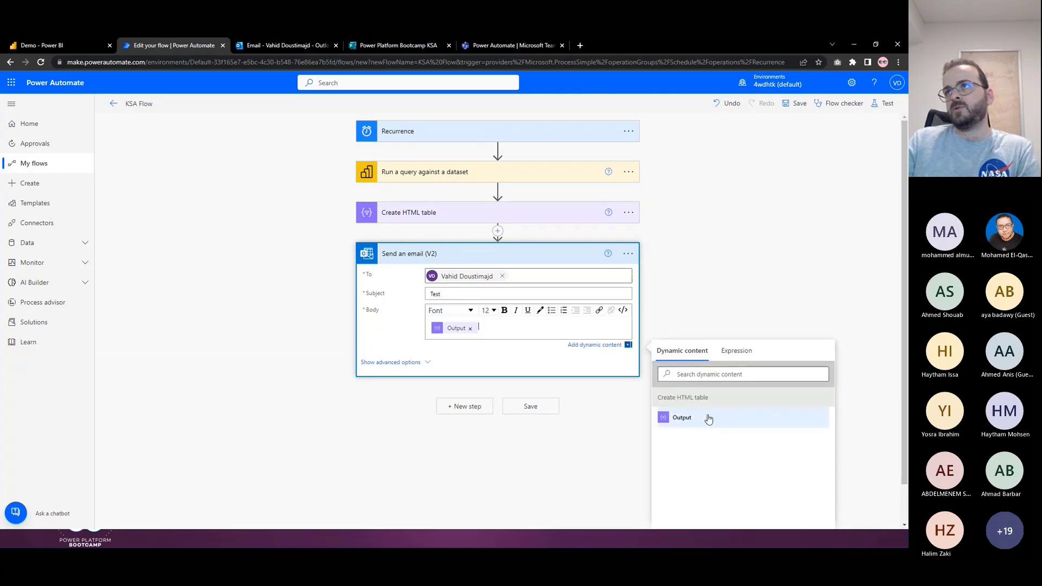
# Save the flow and test it manually, and open the received Test email in the Outlook inbox.
pyautogui.click(881, 104)
pyautogui.click(771, 514)
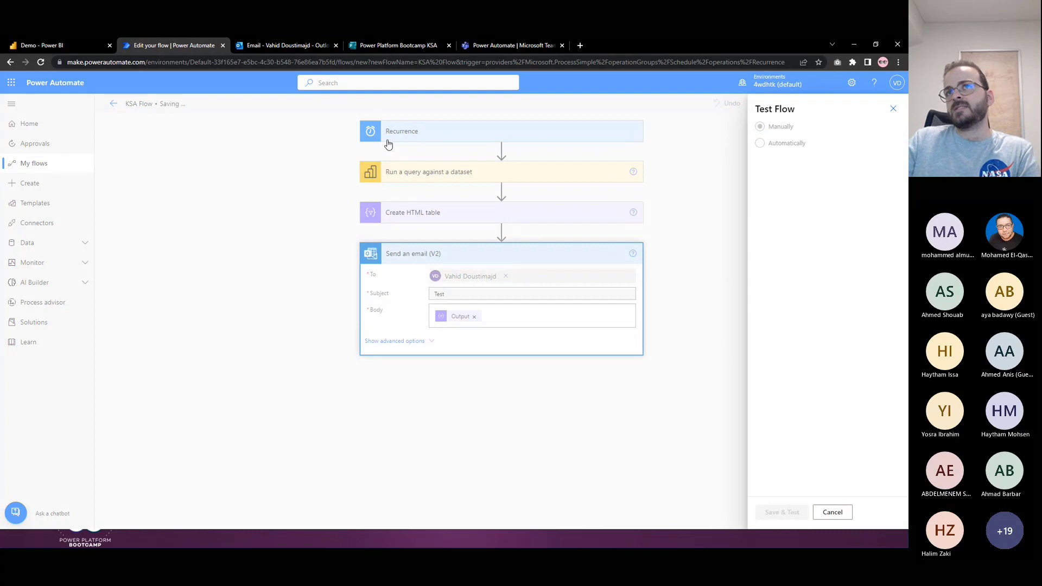
pyautogui.click(768, 513)
pyautogui.click(773, 513)
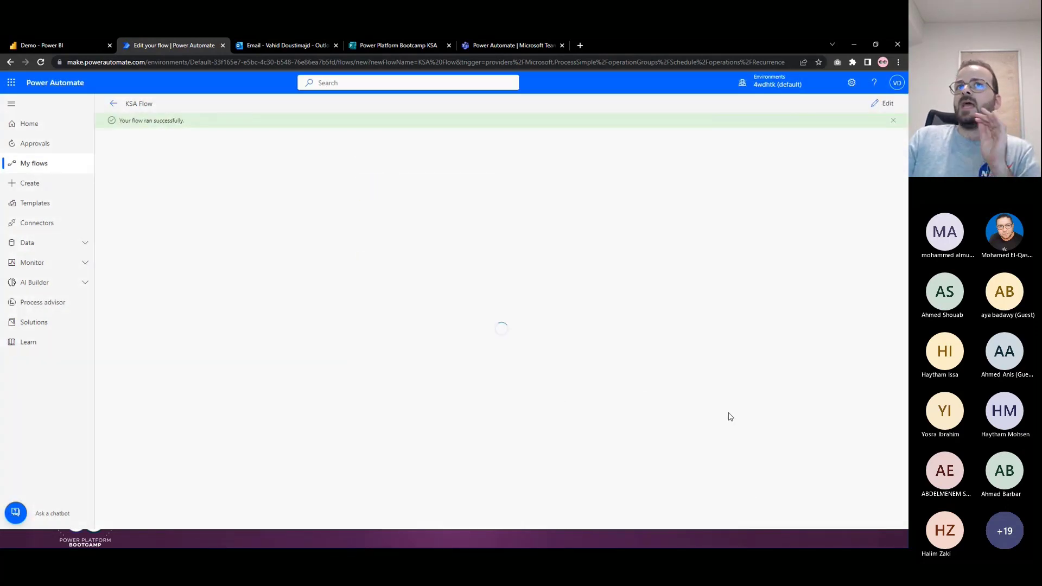
pyautogui.click(297, 42)
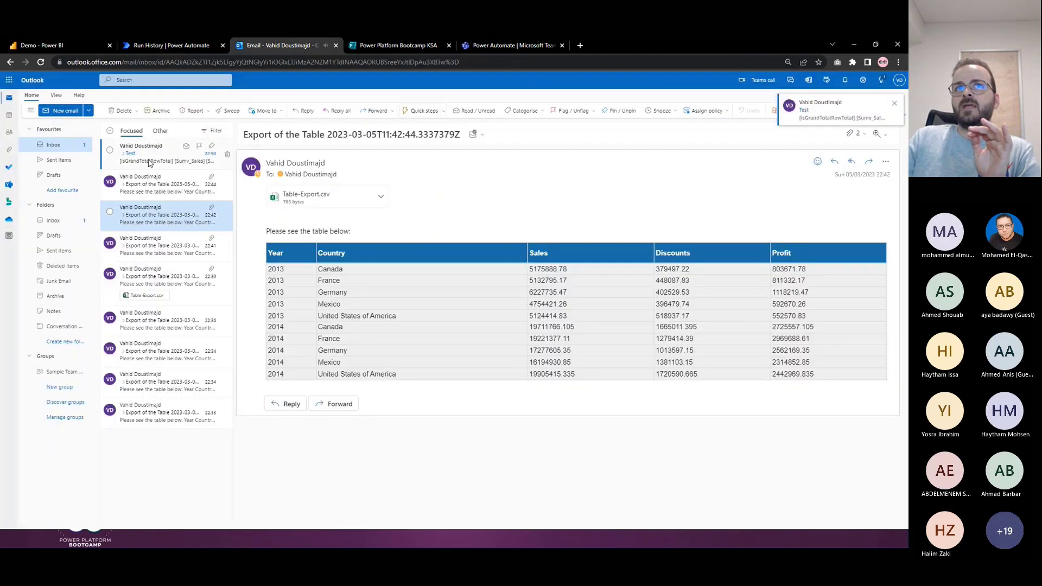
pyautogui.click(150, 159)
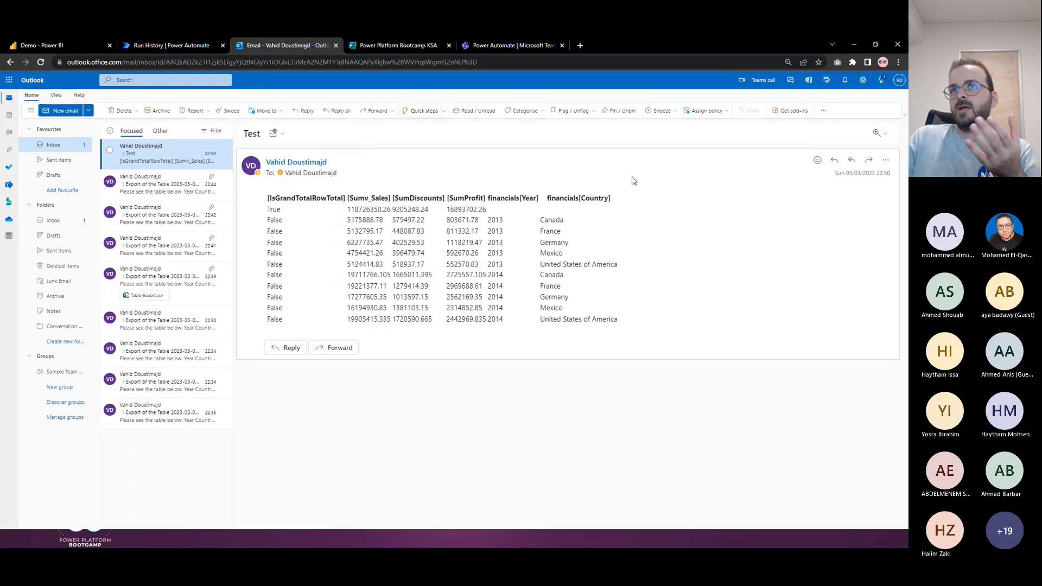
# Reopen the flow for editing in Power Automate, expand Run a query against a dataset and highlight its entire DAX query text.
pyautogui.click(179, 45)
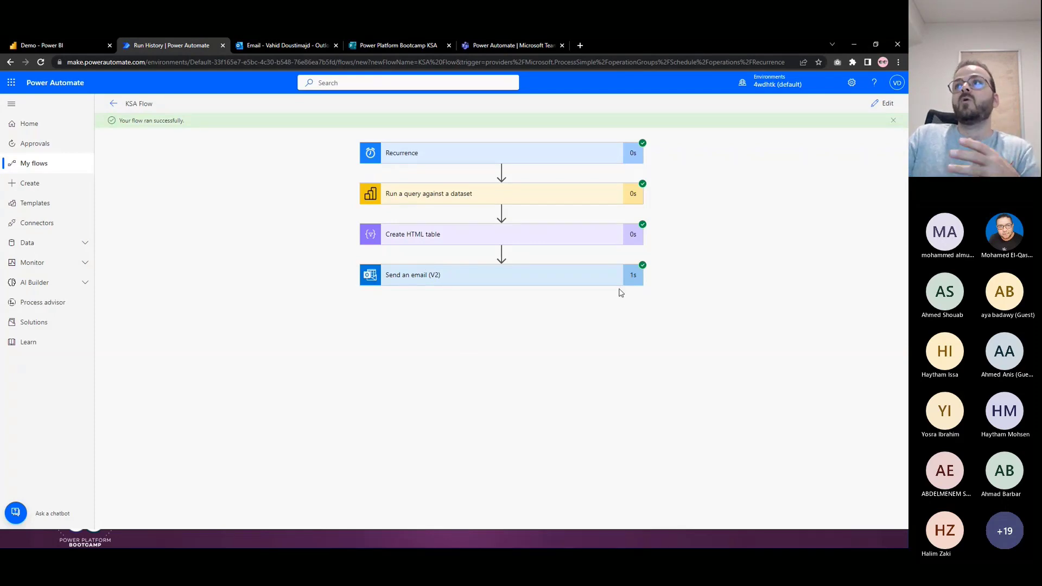
pyautogui.click(882, 103)
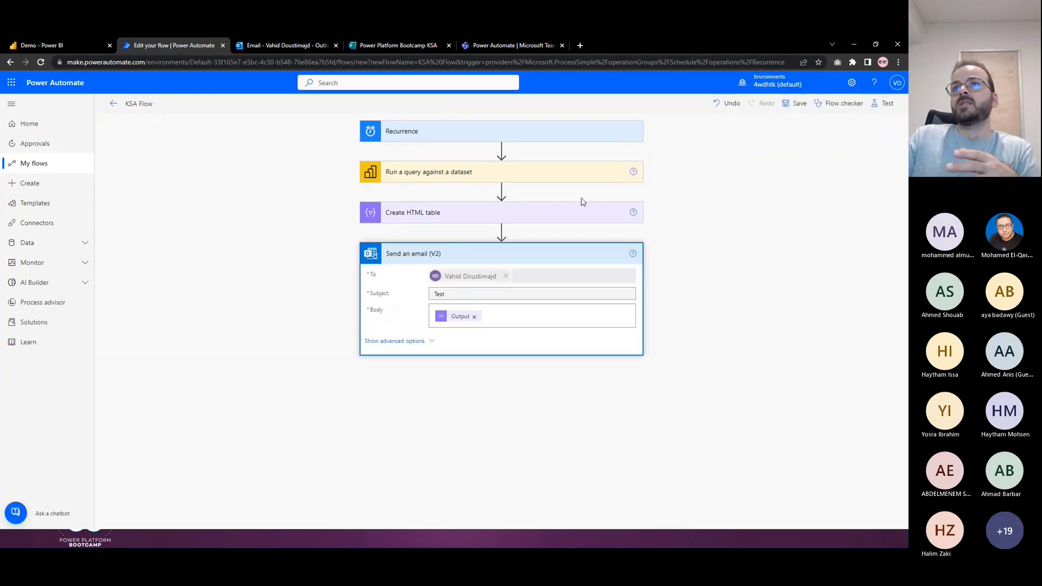
pyautogui.click(433, 172)
pyautogui.click(609, 446)
pyautogui.hotkey('ctrl', 'a')
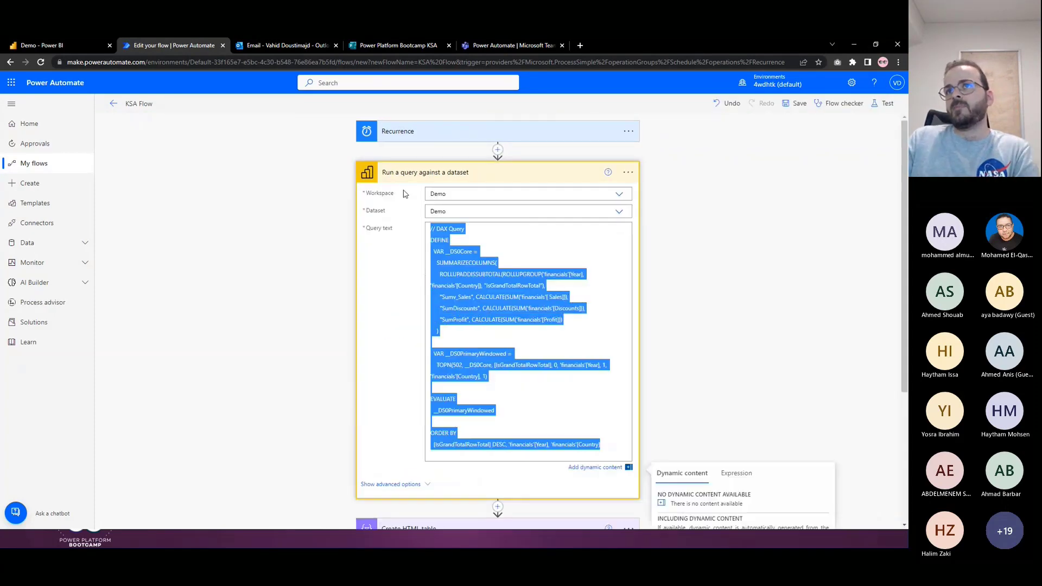
# Check the table's DAX query entry in Power BI Desktop's performance analyzer, and review the flow's query, HTML table and email actions.
pyautogui.click(90, 40)
pyautogui.click(167, 46)
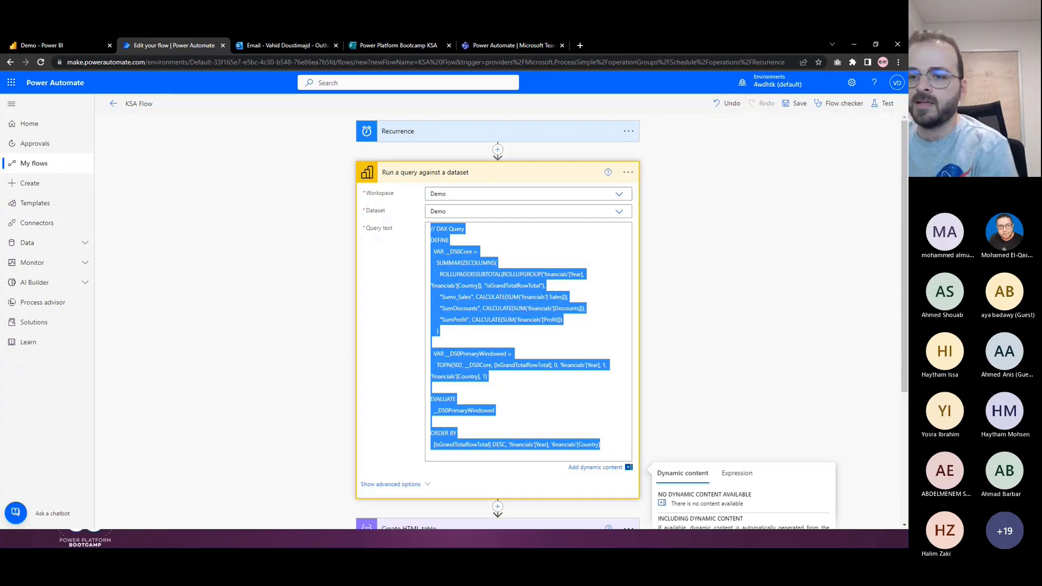
pyautogui.hotkey('alt', 'Tab')
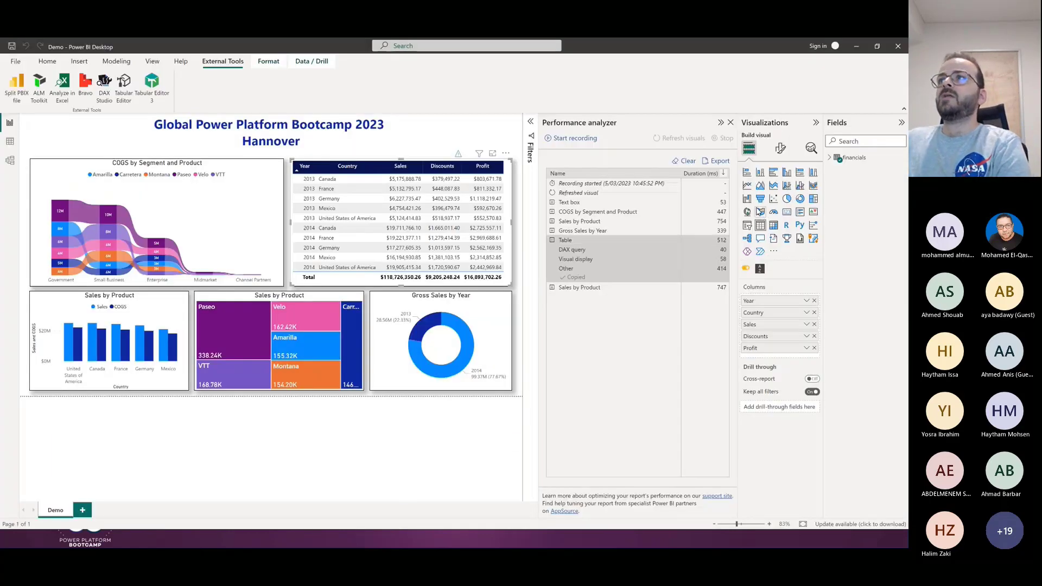
pyautogui.click(856, 45)
pyautogui.scroll(-3, 391, 395)
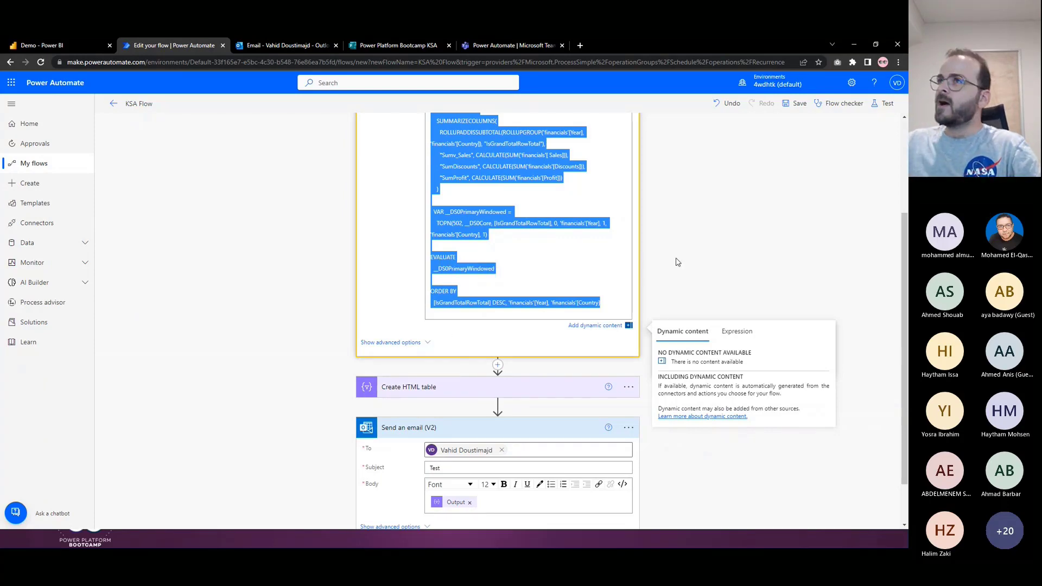
pyautogui.scroll(3, 693, 269)
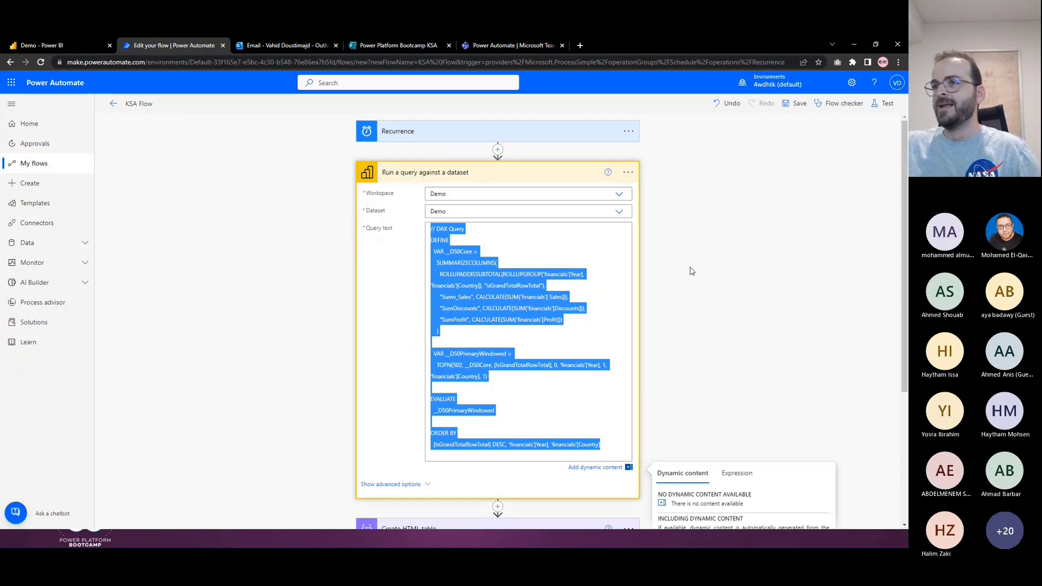
pyautogui.hotkey('alt', 'Tab')
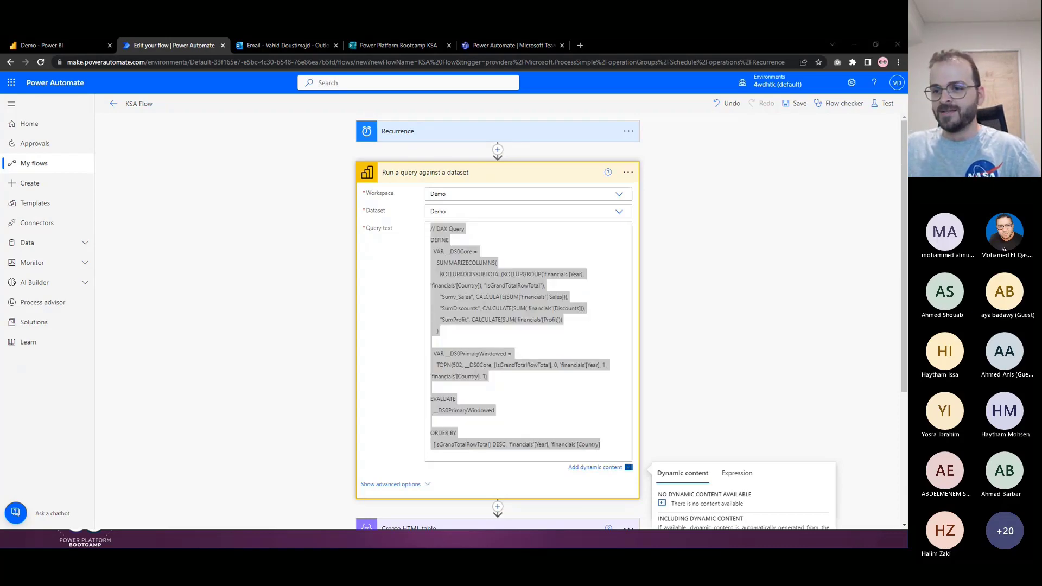
pyautogui.hotkey('alt', 'Tab')
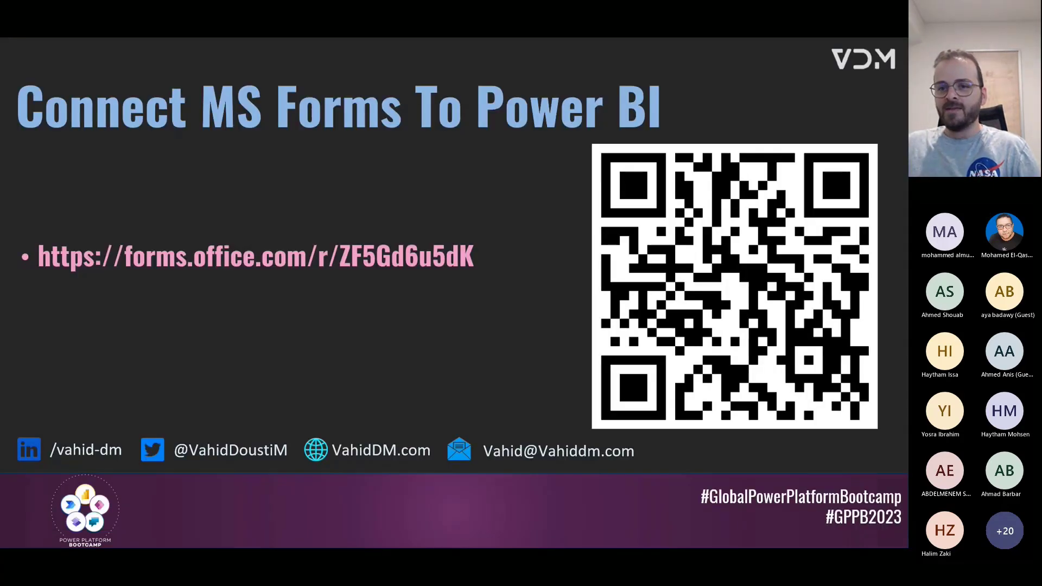
pyautogui.press('Right')
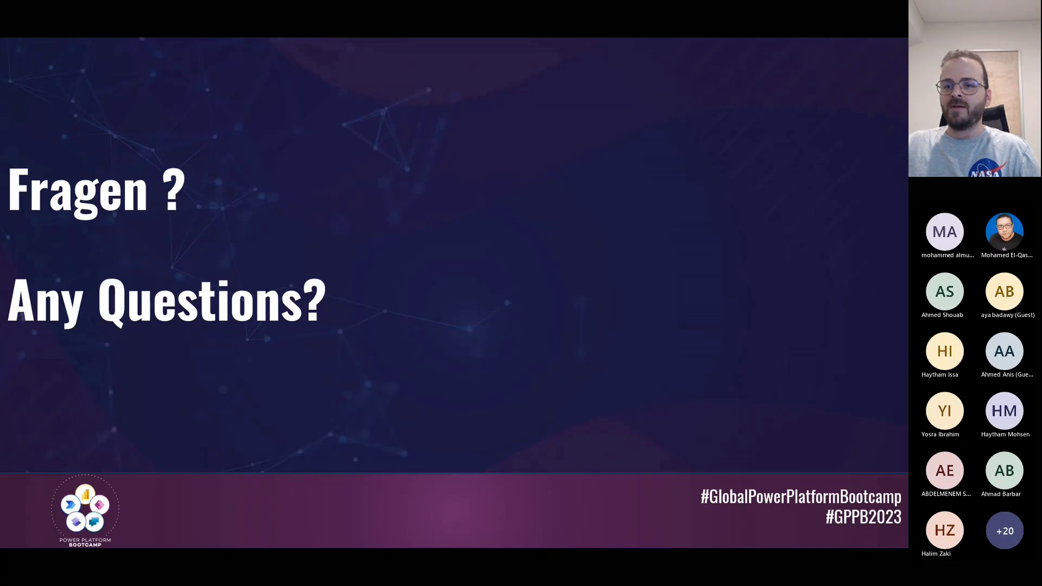